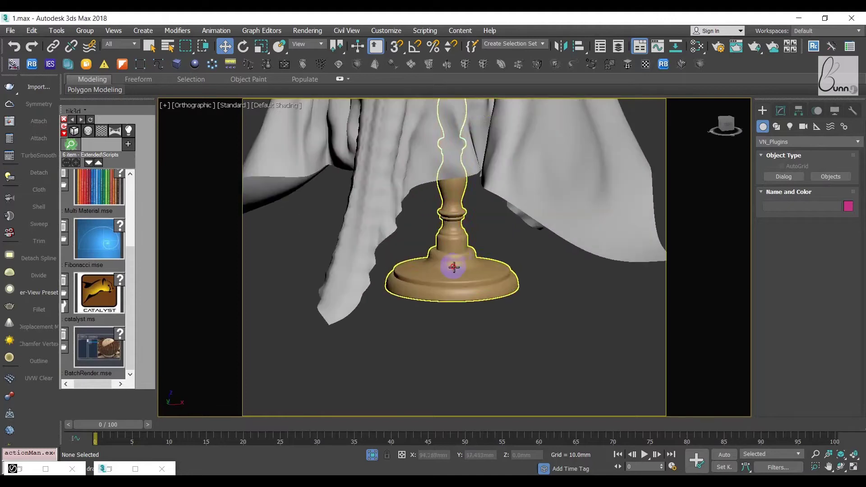
Step: Place a VRayPlane ground plane in the Top view beside the draped candlestick
click(449, 265)
scroll(500, 236, down, 5)
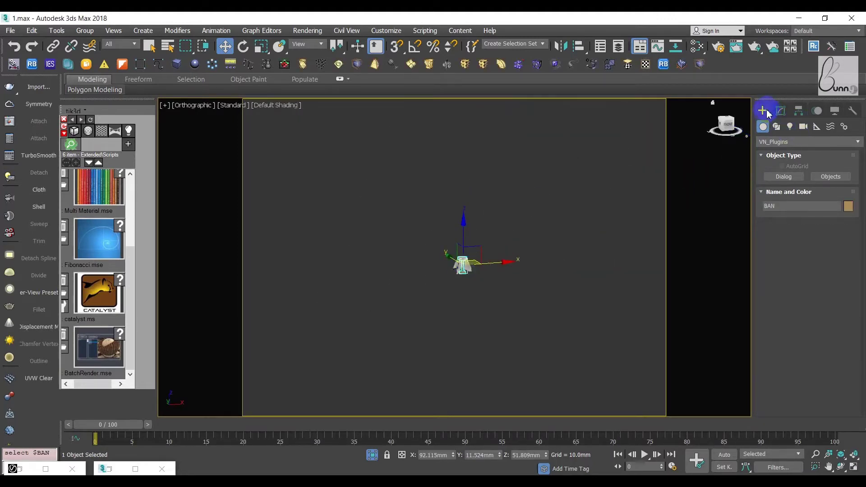
click(790, 142)
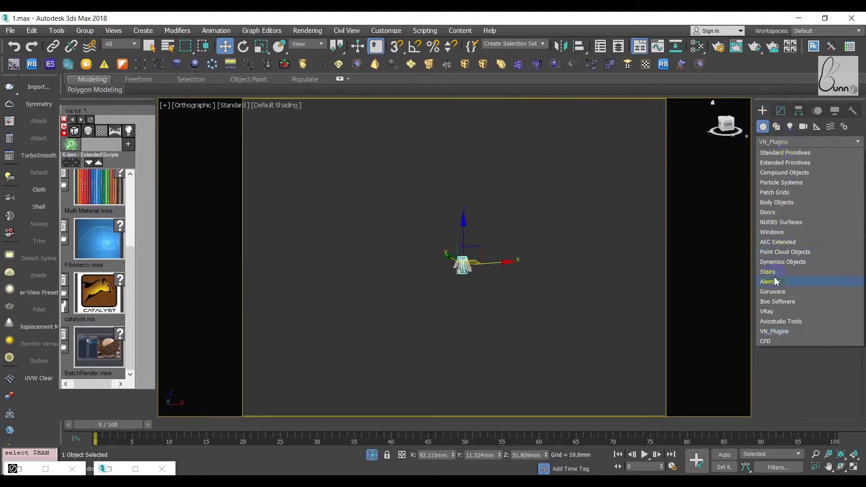
click(772, 312)
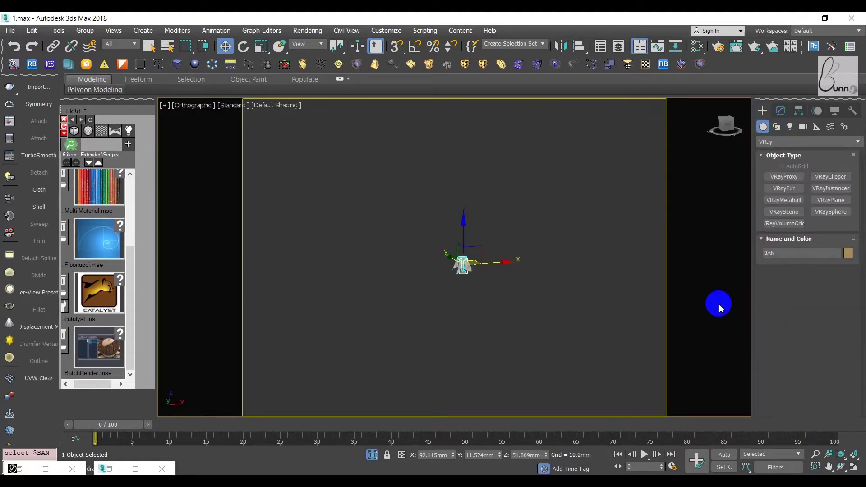
click(825, 204)
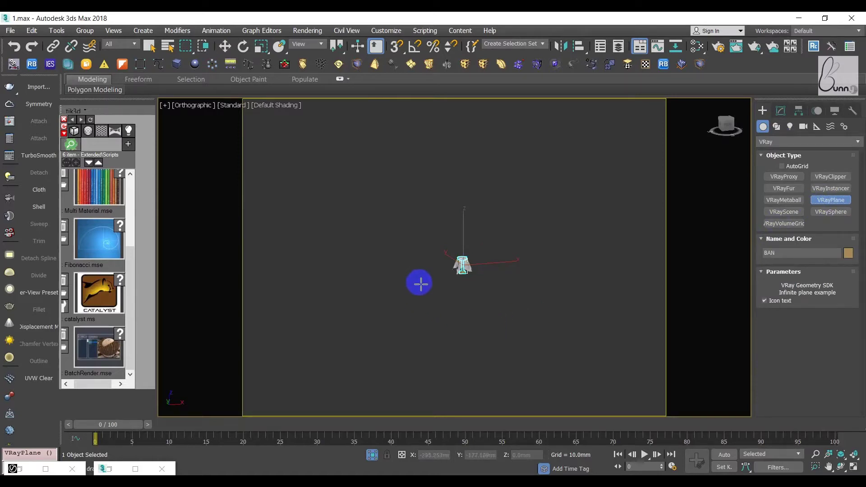
key(t)
click(399, 256)
right_click(417, 291)
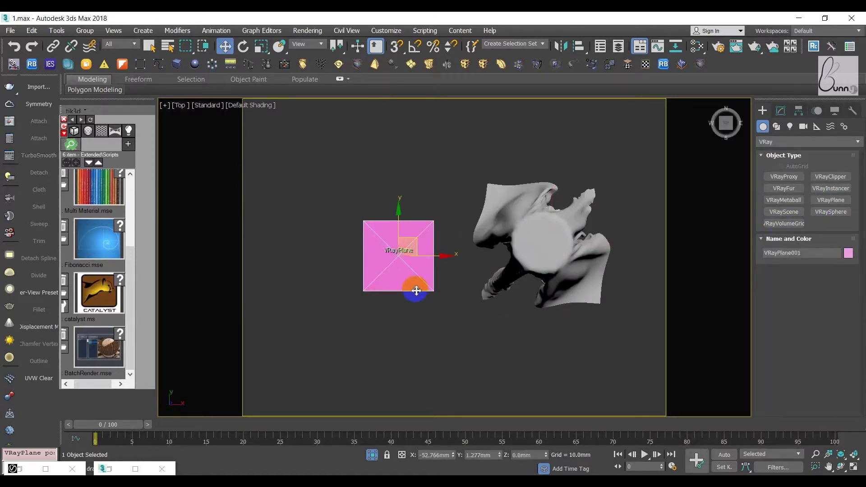
click(398, 312)
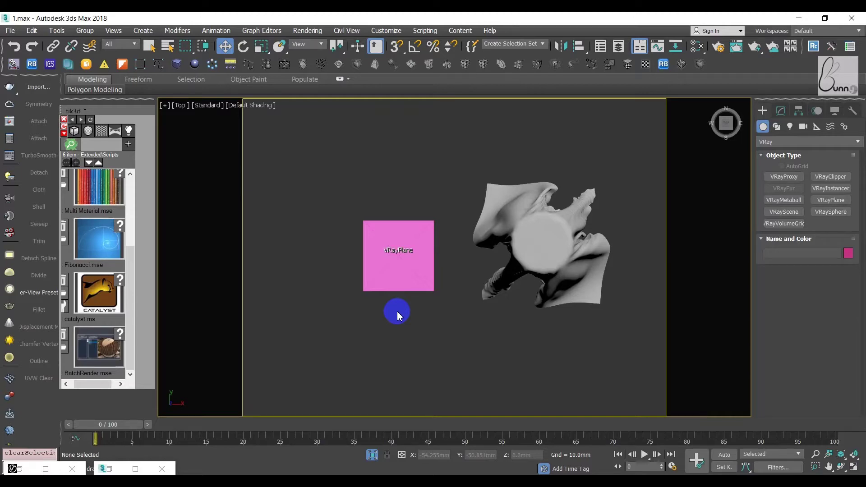
key(m)
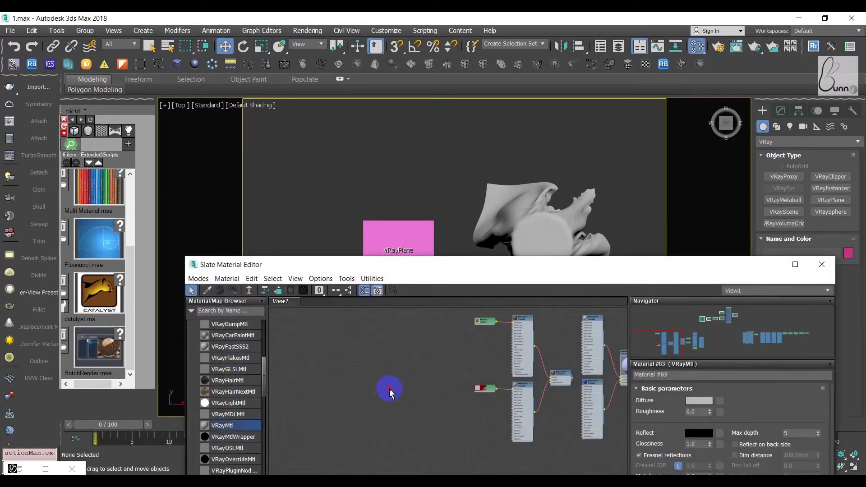
Step: Assign a new VRayMtl, Material #84, with a 50/50/50 dark grey diffuse to the VRayPlane
click(390, 392)
scroll(385, 389, up, 3)
click(385, 382)
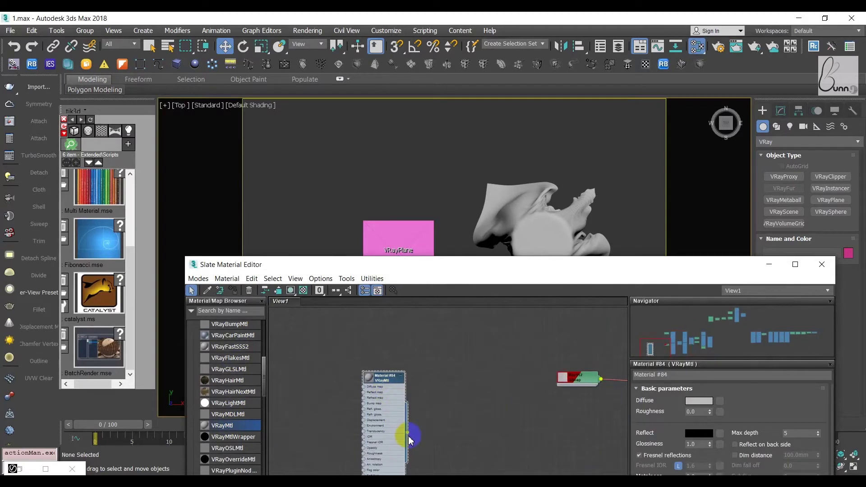
drag(407, 435, 400, 236)
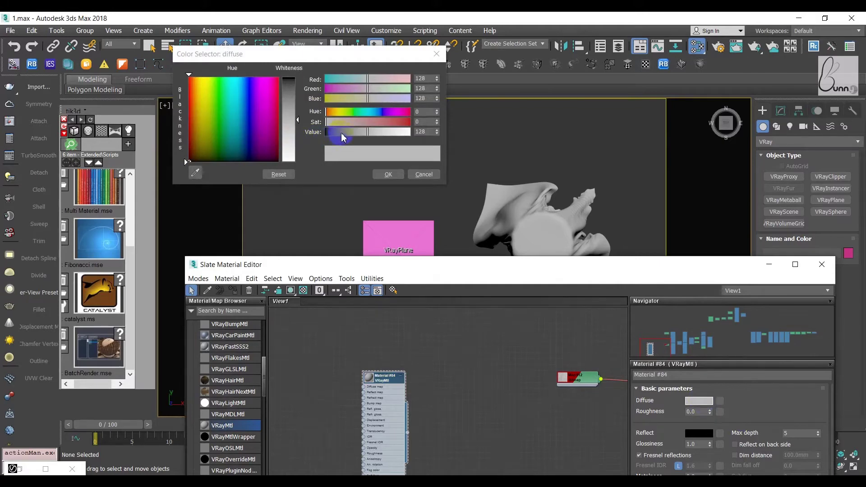
click(341, 131)
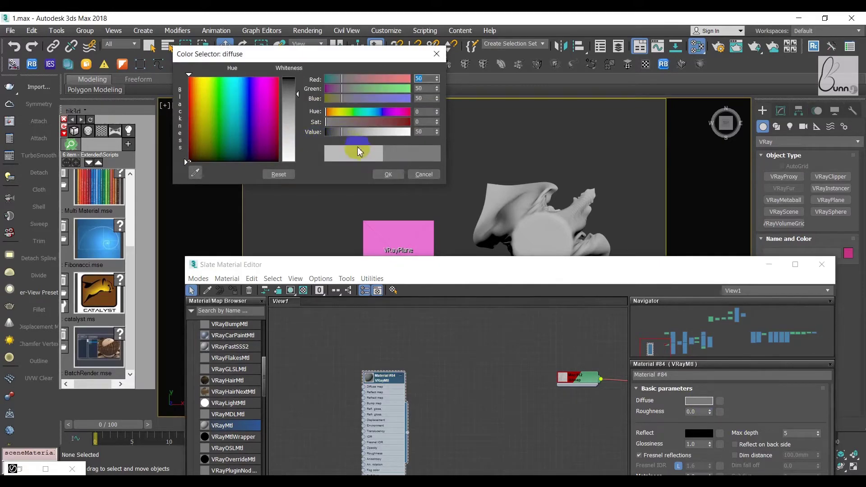
click(385, 174)
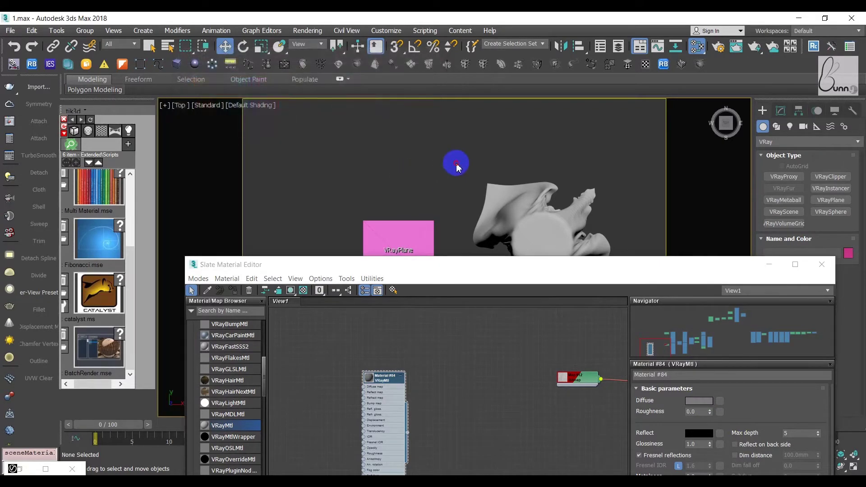
click(783, 267)
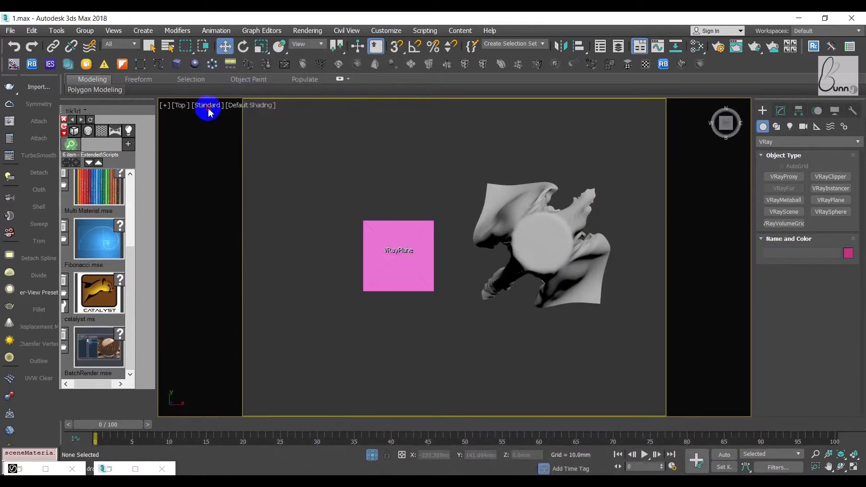
Step: Switch the viewport to Perspective, orbit to an angled view, and render a test image
click(183, 106)
click(214, 141)
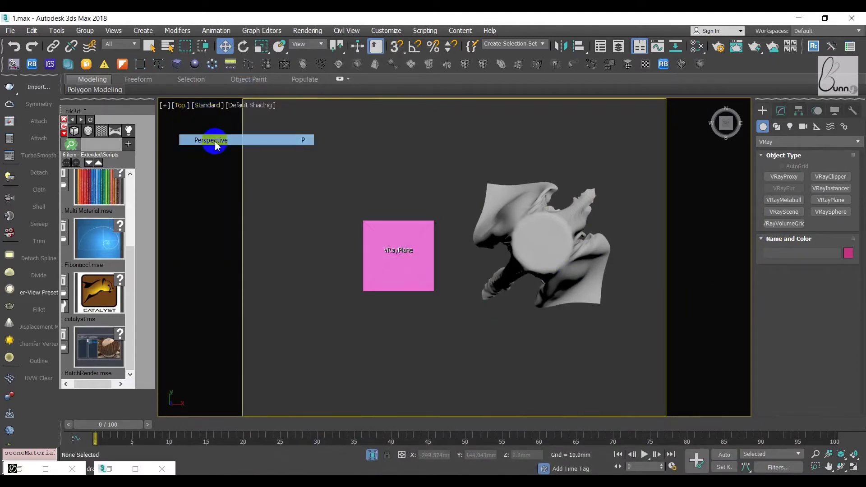
mouse_move(432, 289)
alt+middle_down()
mouse_move(437, 233)
mouse_move(455, 219)
mouse_move(433, 256)
mouse_move(454, 252)
mouse_move(468, 261)
mouse_move(459, 263)
mouse_move(466, 257)
mouse_move(487, 271)
alt+middle_up()
scroll(488, 270, up, 4)
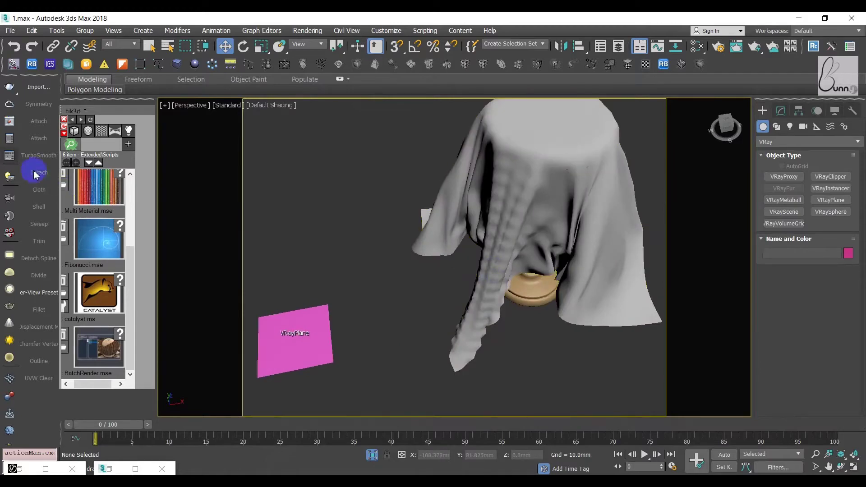
click(9, 122)
scroll(259, 176, down, 3)
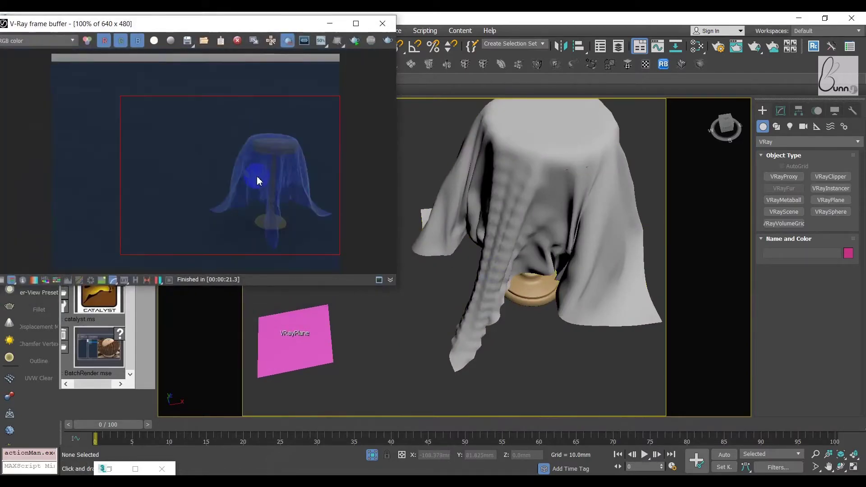
click(259, 111)
click(401, 46)
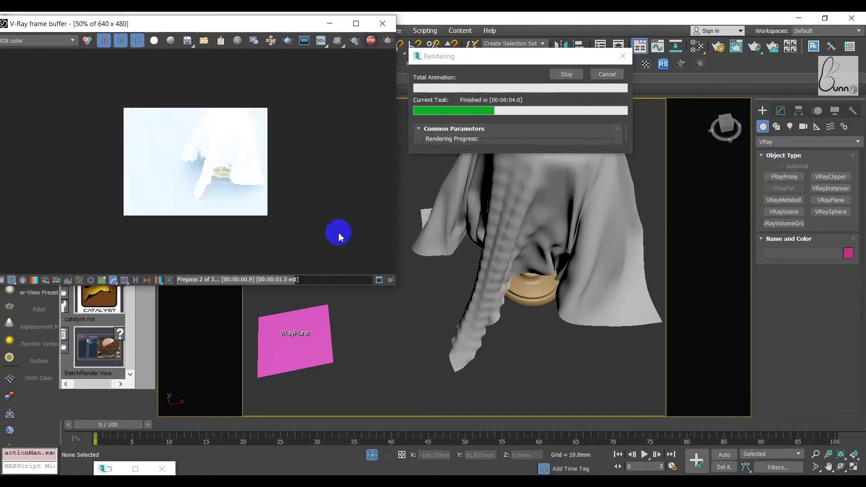
click(330, 23)
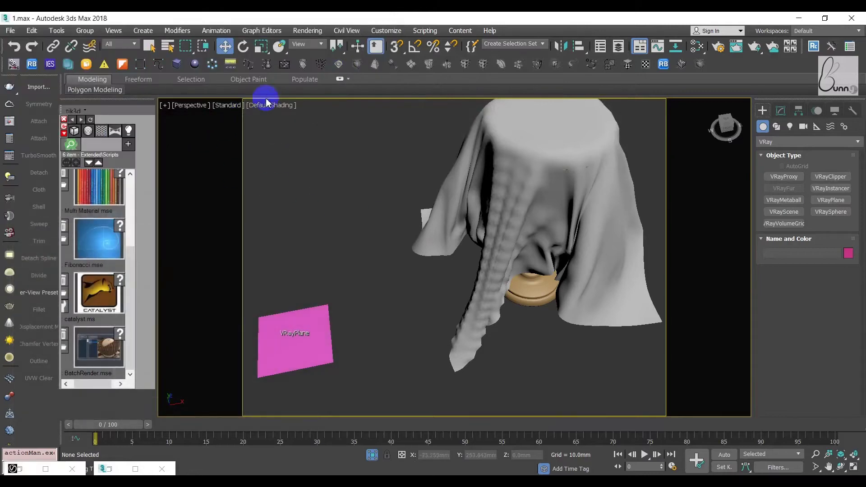
Step: Orbit higher over the cloth, create a VRayCam from this view, and render through it
alt+middle_drag(454, 220, 512, 217)
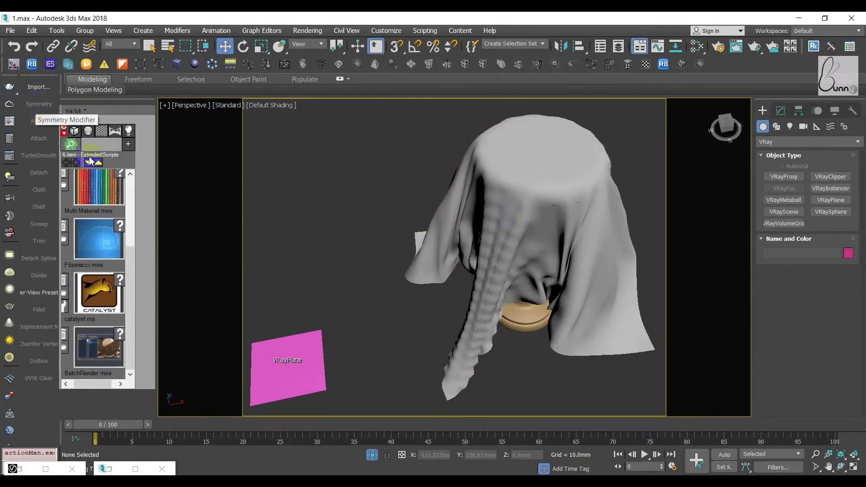
mouse_move(352, 232)
alt+middle_down()
mouse_move(380, 234)
mouse_move(385, 218)
alt+middle_up()
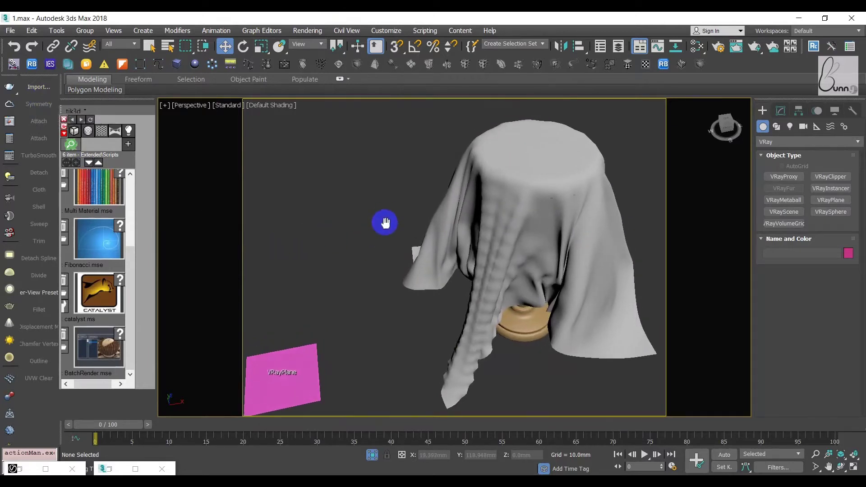
scroll(385, 219, down, 5)
click(9, 198)
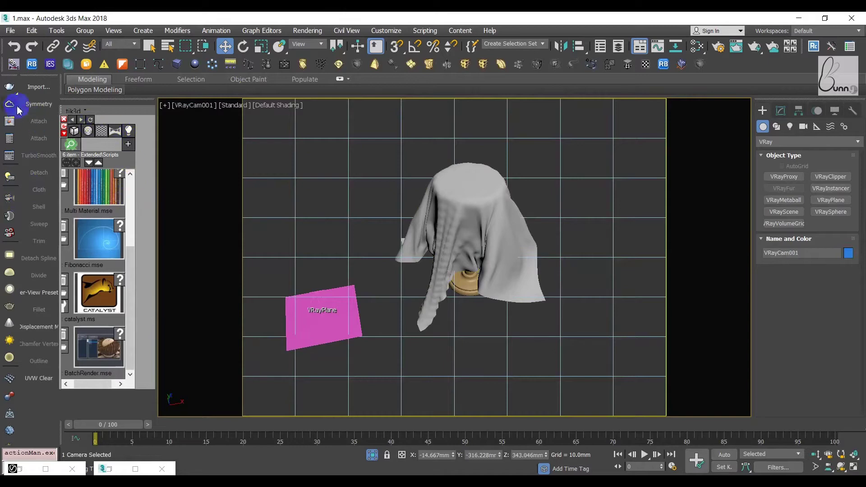
click(11, 88)
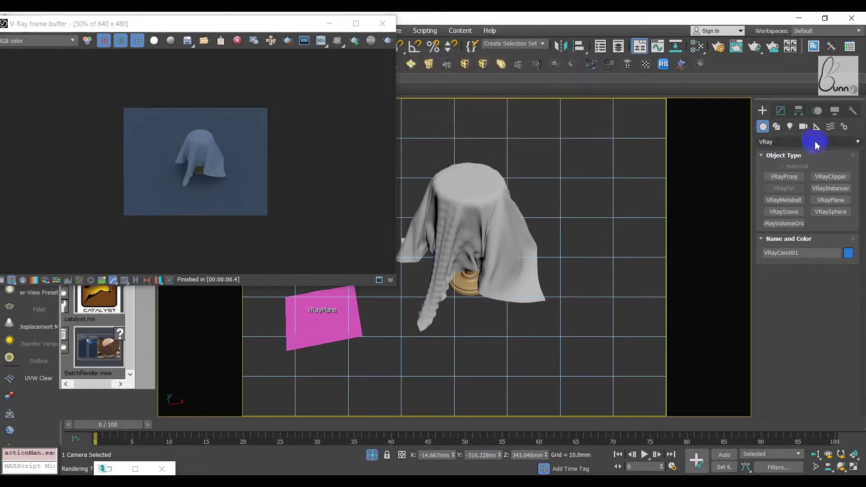
click(791, 127)
drag(251, 23, 393, 20)
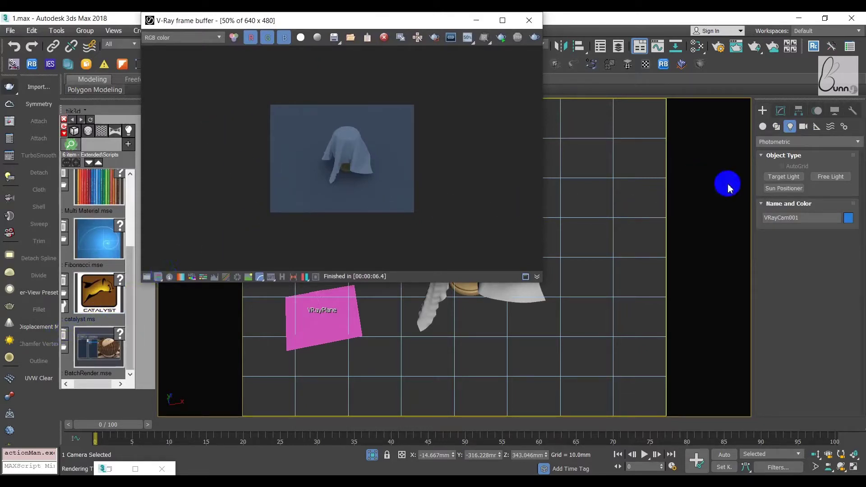
Step: Drag a VRaySun in the Top viewport, aiming it at the draped table
click(794, 142)
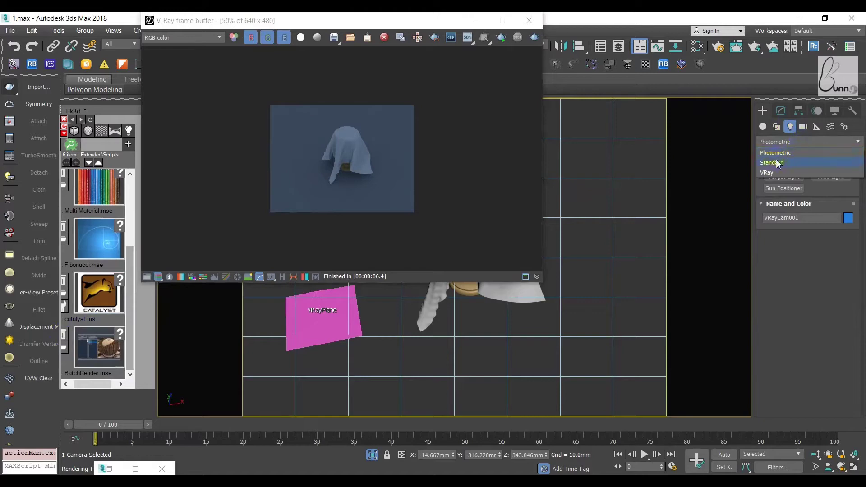
click(768, 173)
click(831, 188)
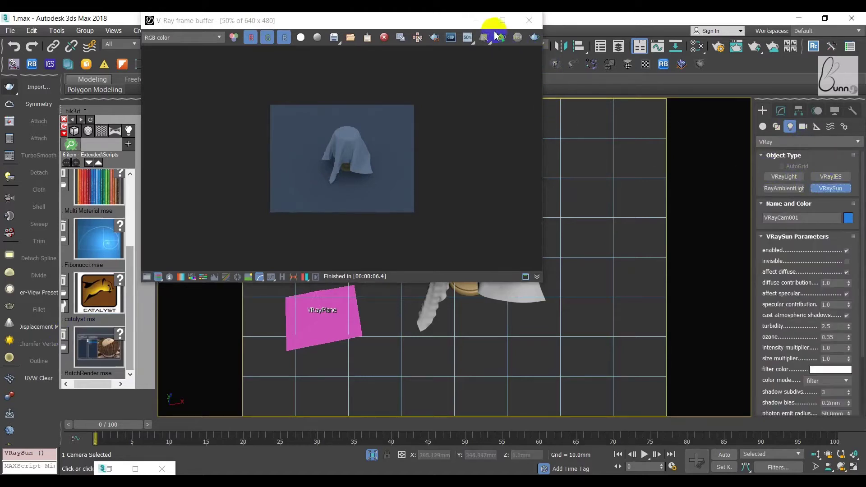
click(476, 20)
mouse_move(512, 177)
mouse_down()
mouse_move(538, 267)
mouse_move(470, 304)
mouse_up()
key(t)
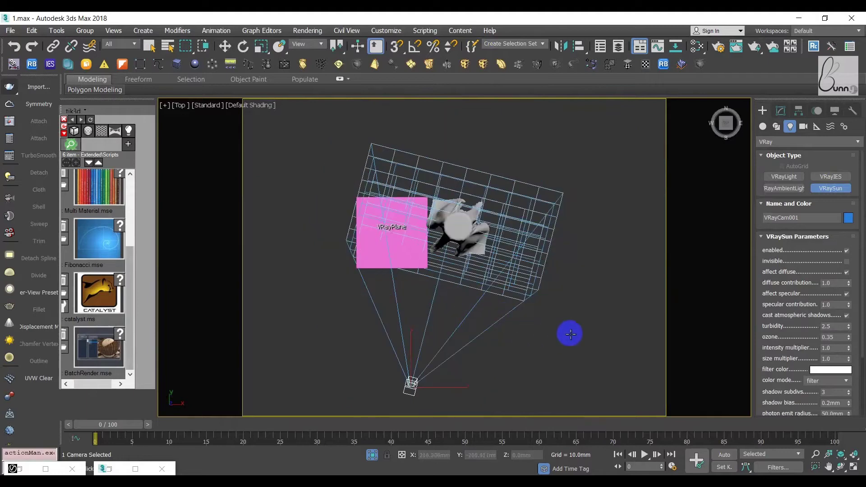
click(406, 242)
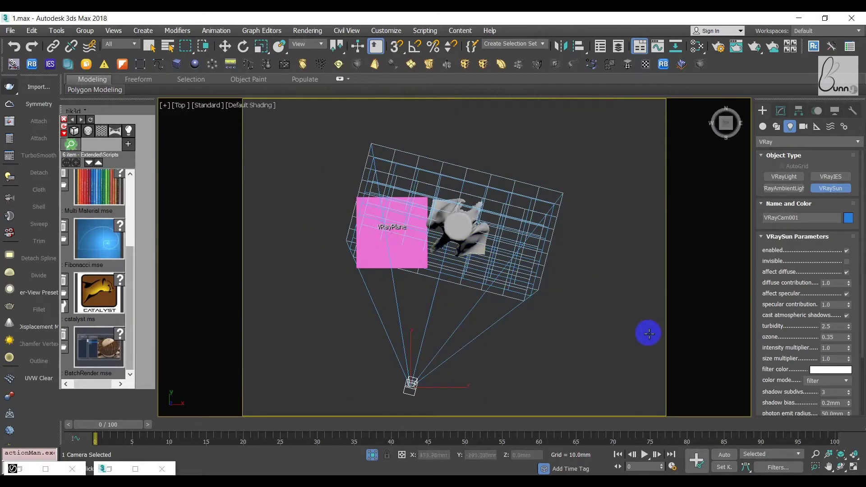
click(830, 188)
drag(647, 326, 446, 227)
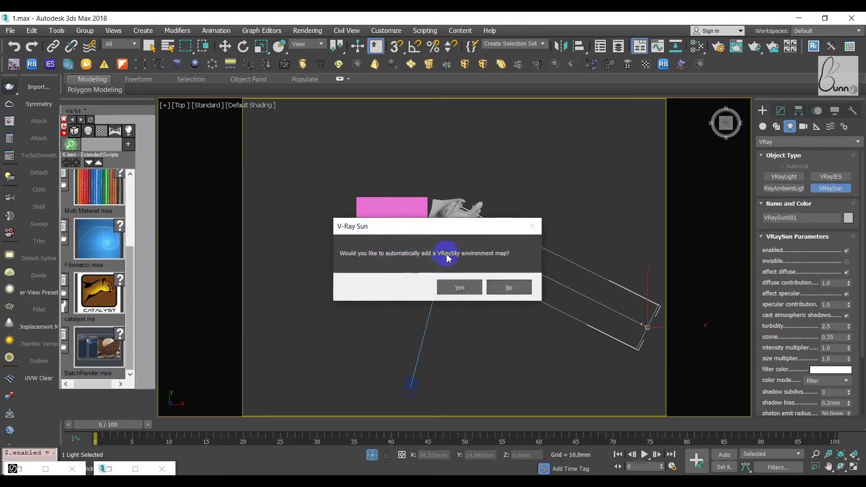
Step: Accept the VRaySky environment, replacing the existing environment map, and recentre the Top view
click(460, 290)
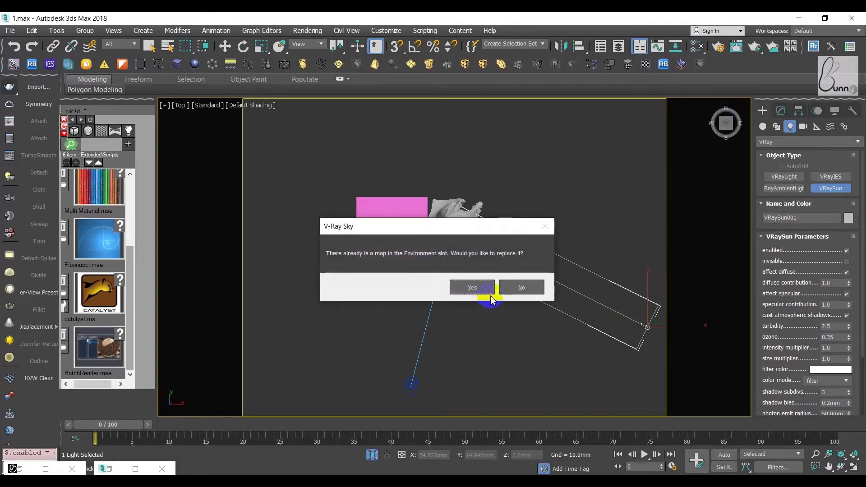
click(473, 288)
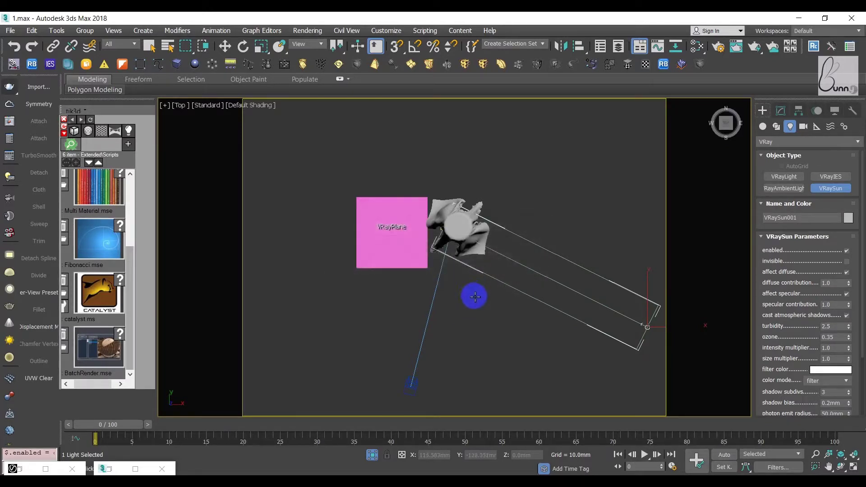
right_click(414, 217)
click(440, 170)
mouse_move(440, 173)
middle_down()
mouse_move(424, 246)
mouse_move(441, 209)
mouse_move(441, 170)
mouse_move(400, 246)
middle_up()
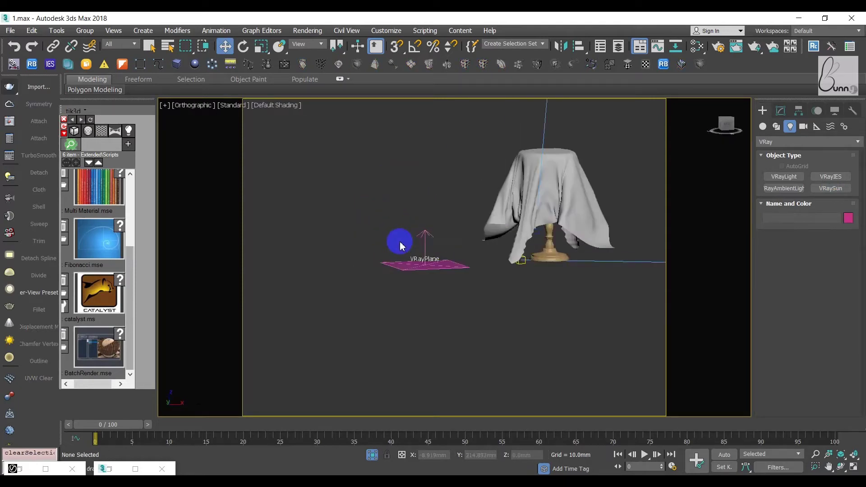
Step: View through VRayCam001 and start an interactive V-Ray render of it
key(c)
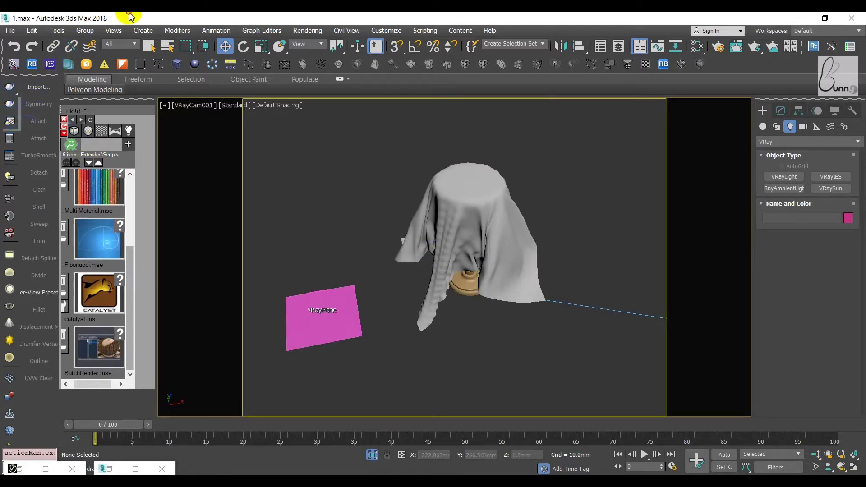
key(shift+q)
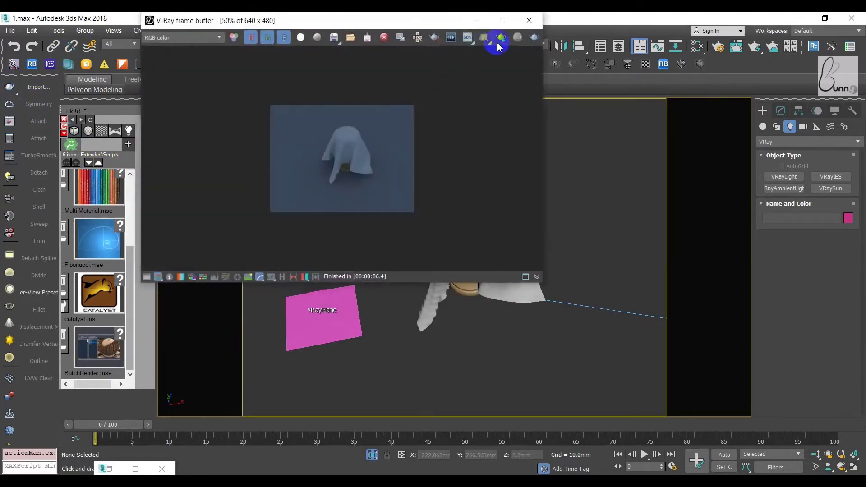
scroll(387, 98, up, 2)
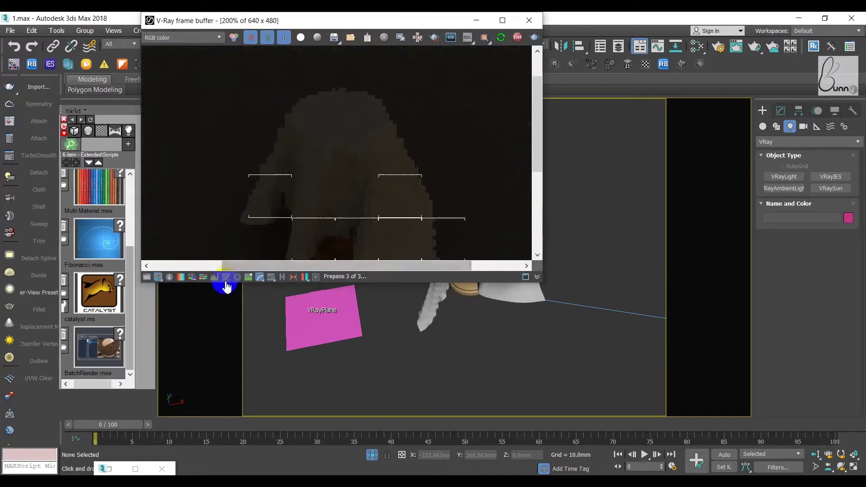
mouse_move(221, 285)
mouse_down()
mouse_move(238, 377)
mouse_move(232, 436)
mouse_up()
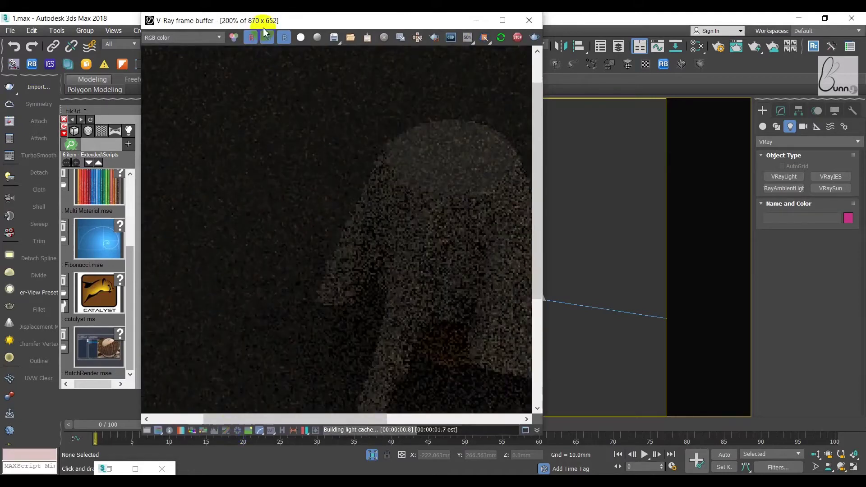
drag(268, 24, 121, 30)
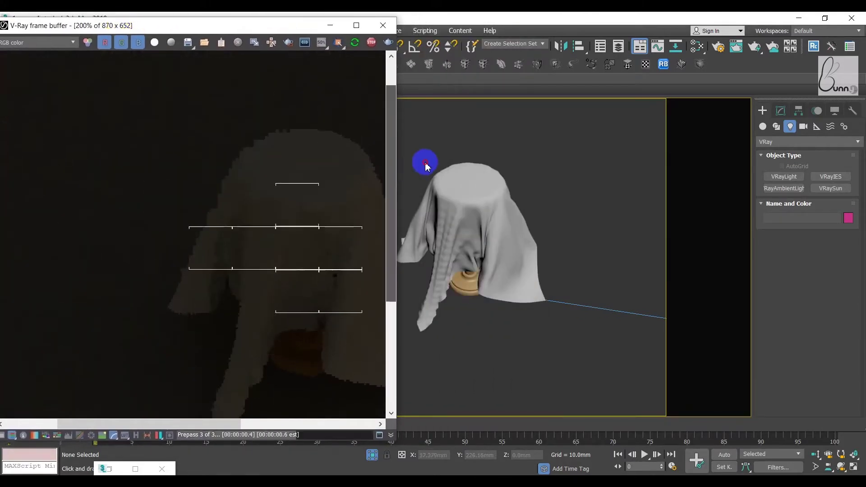
middle_drag(236, 181, 190, 126)
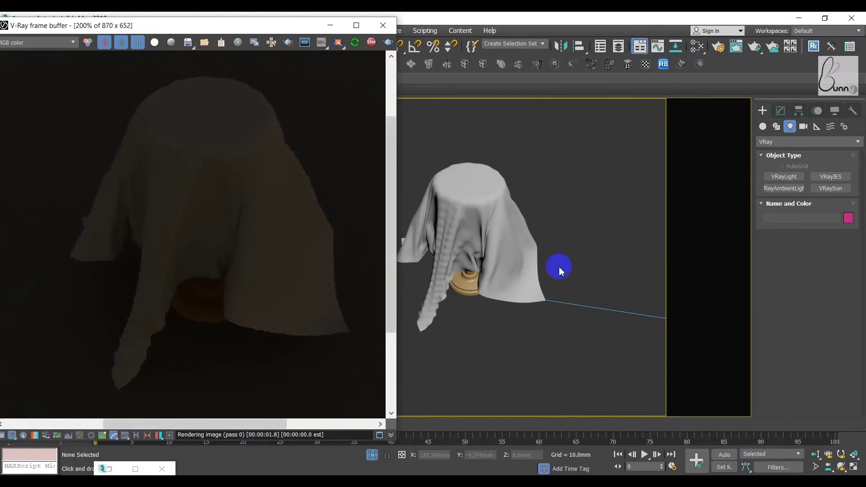
Step: Place a V-Ray sun and raise it to Z 203.897mm above the cloth
drag(592, 309, 596, 309)
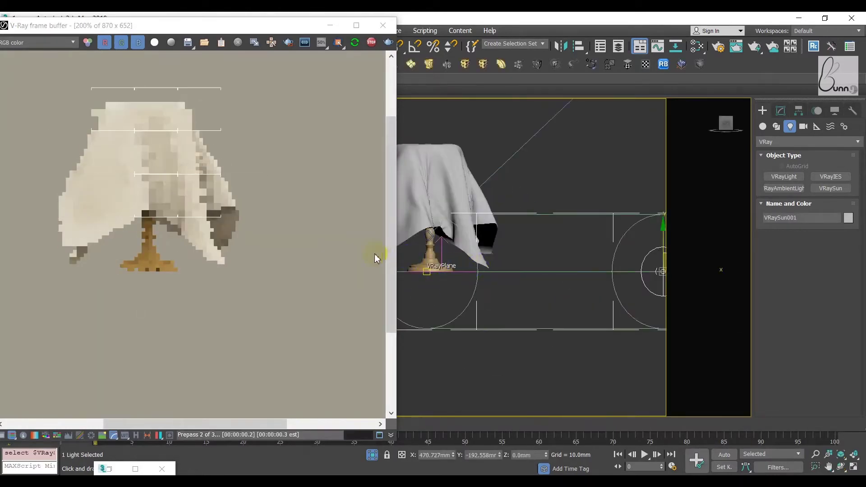
scroll(576, 291, down, 4)
alt+middle_drag(617, 242, 617, 180)
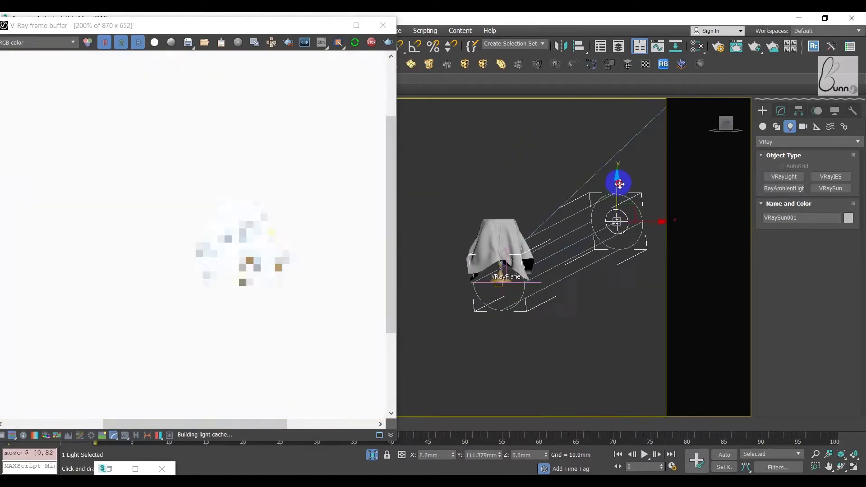
scroll(573, 189, up, 5)
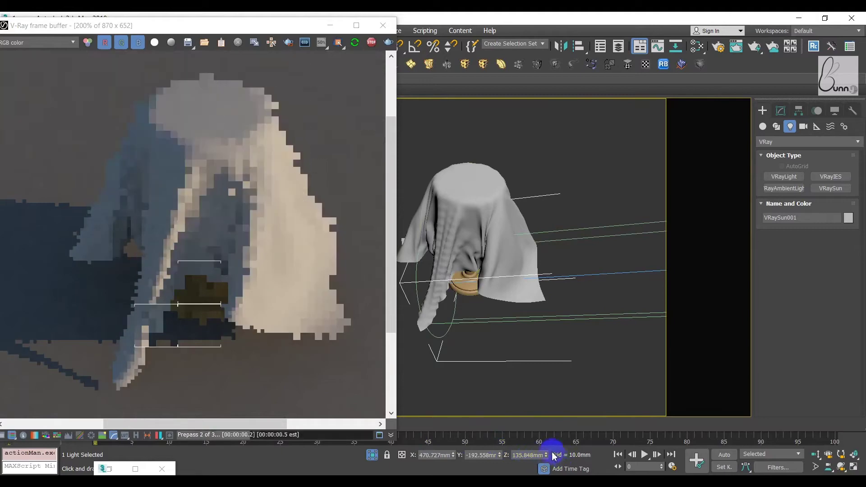
drag(548, 458, 551, 383)
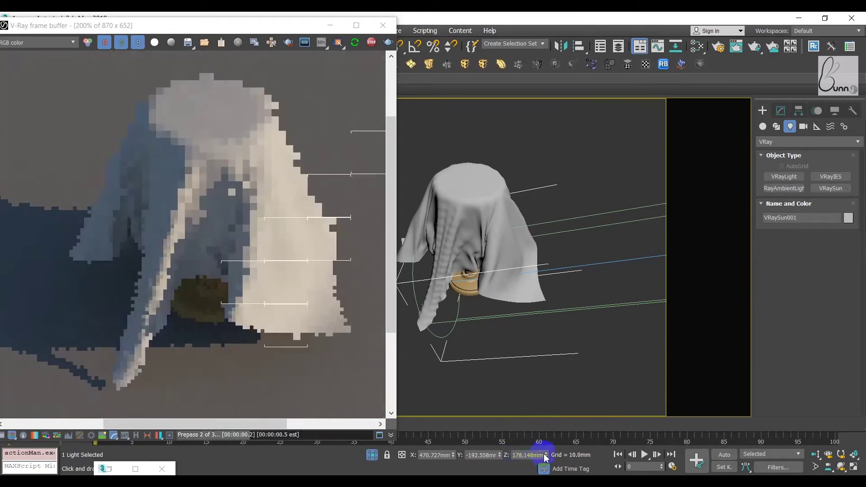
mouse_move(526, 437)
mouse_down()
mouse_move(547, 441)
mouse_move(548, 411)
mouse_up()
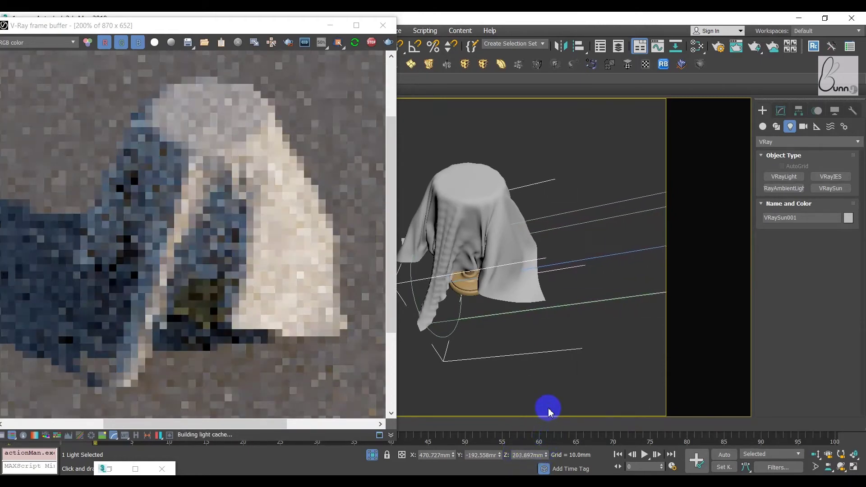
mouse_move(185, 275)
middle_down()
mouse_move(216, 272)
mouse_move(170, 274)
middle_up()
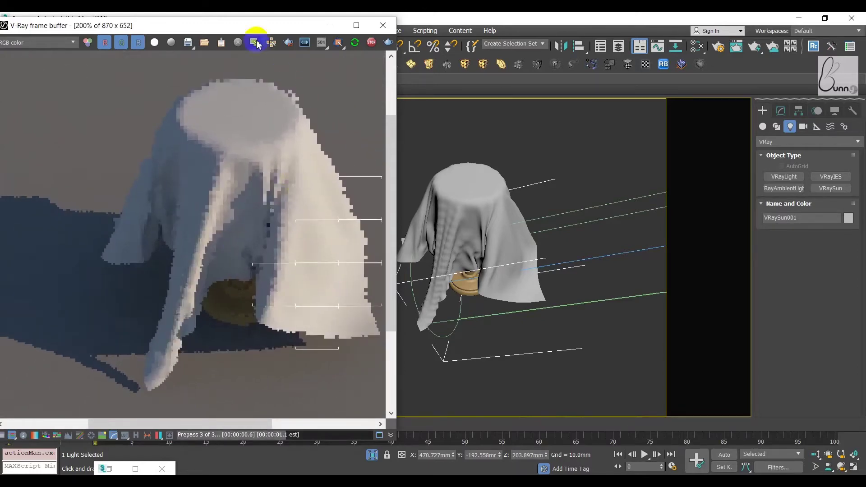
mouse_move(241, 29)
mouse_down()
mouse_move(239, 74)
mouse_move(269, 143)
mouse_up()
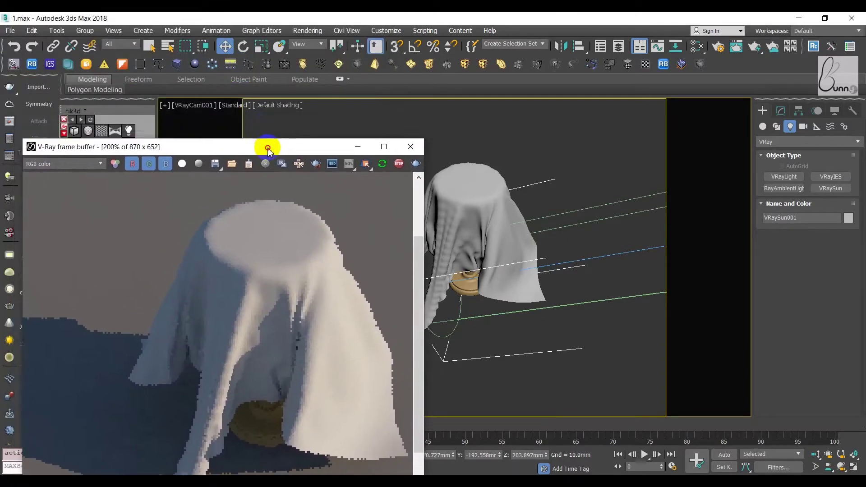
Step: Set VRaySun001's size multiplier to 5.0mm in the V-Ray Light Lister
click(9, 177)
drag(289, 178, 528, 137)
text(5)
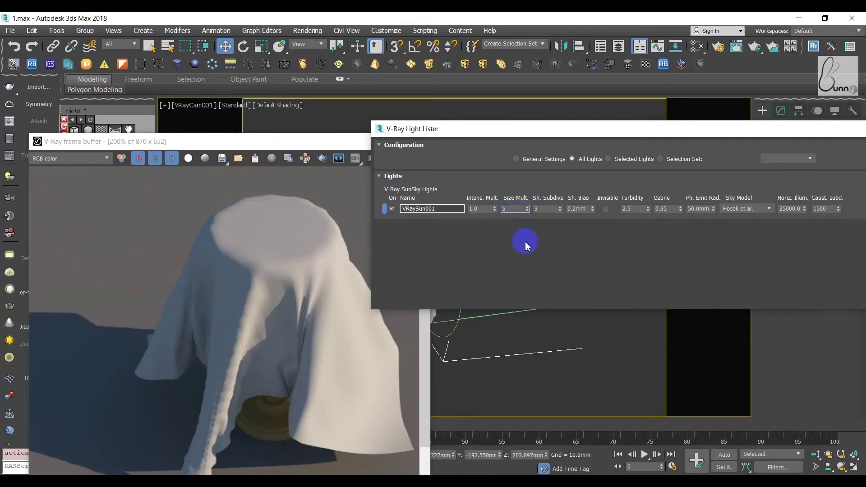
key(Return)
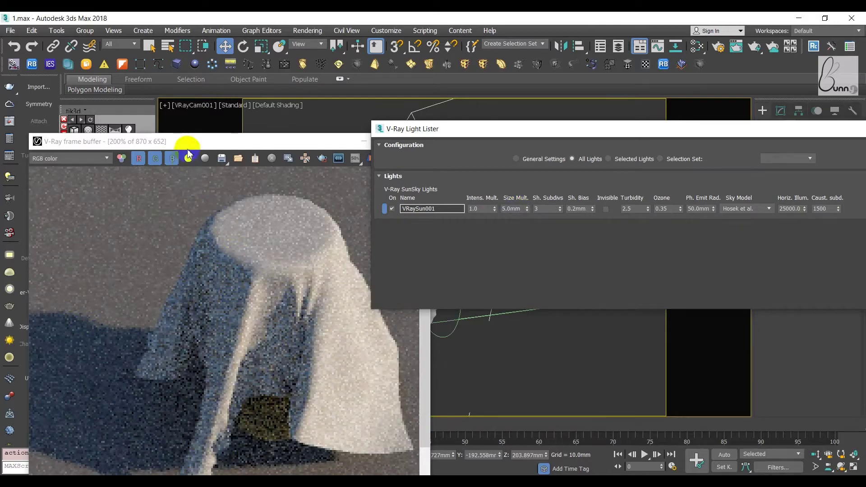
drag(188, 149, 188, 105)
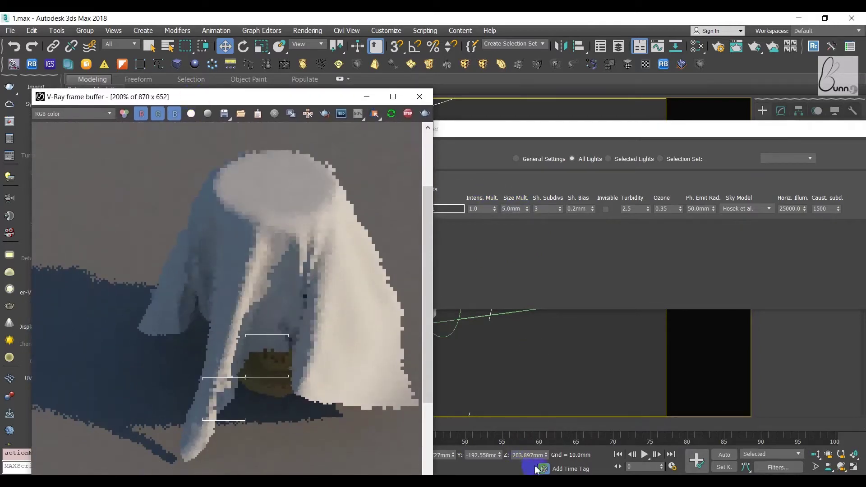
Step: Raise the sun to Z 241.516mm and reframe the whole cloth in the render
drag(546, 455, 547, 383)
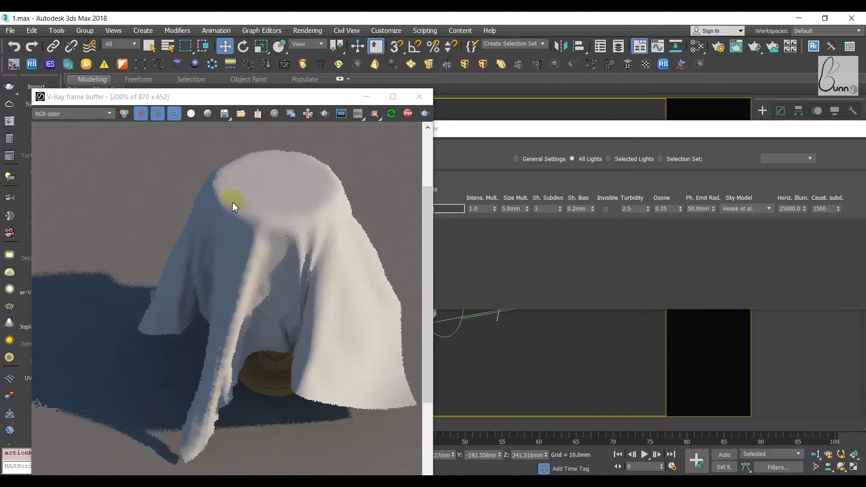
scroll(232, 202, down, 1)
scroll(186, 245, up, 1)
scroll(187, 246, up, 1)
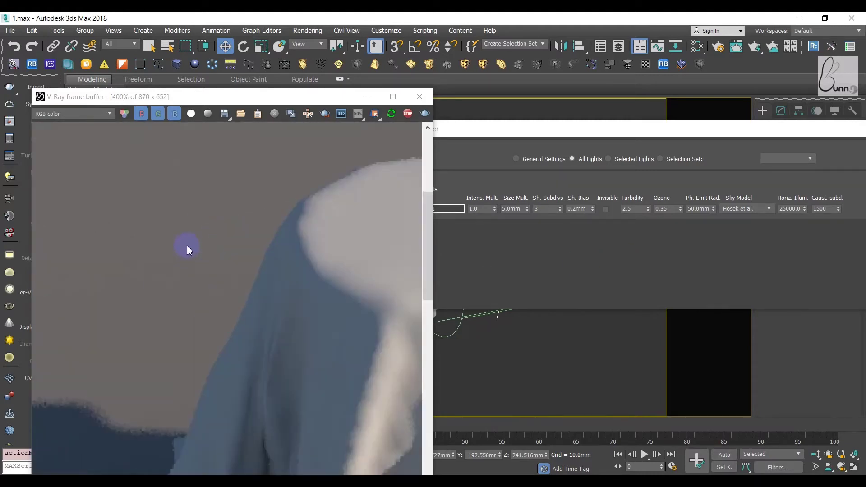
middle_drag(187, 246, 188, 165)
scroll(139, 166, down, 1)
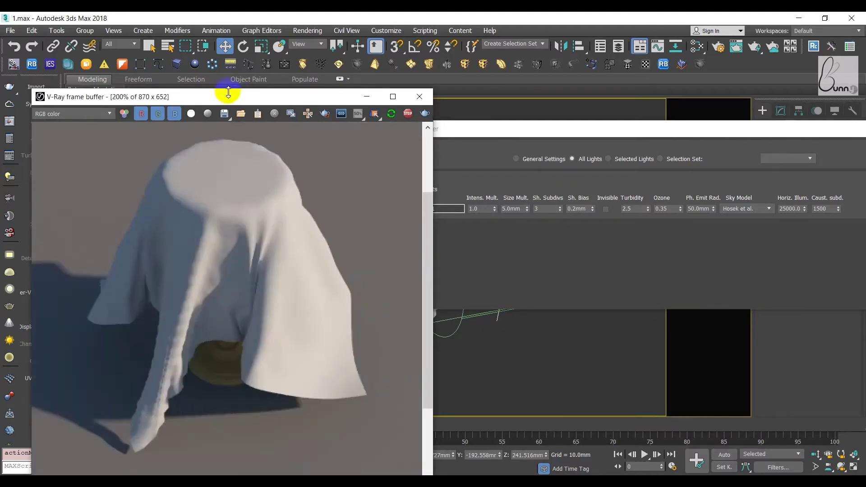
drag(228, 92, 216, 16)
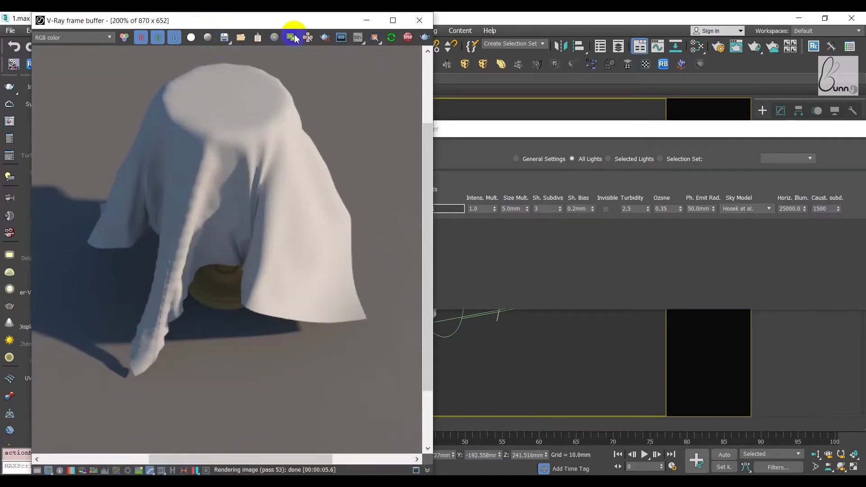
Step: Re-render only a region drawn around the cloth, then close the light list
click(325, 40)
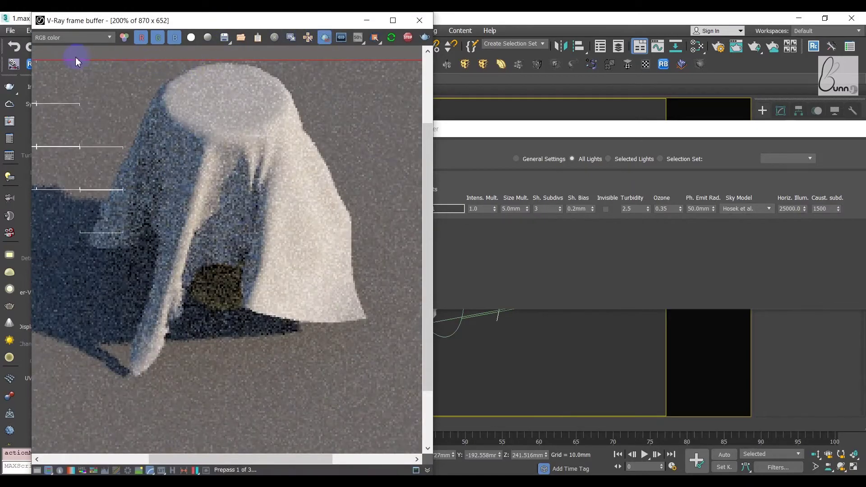
mouse_move(47, 52)
mouse_down()
mouse_move(380, 364)
mouse_move(385, 386)
mouse_up()
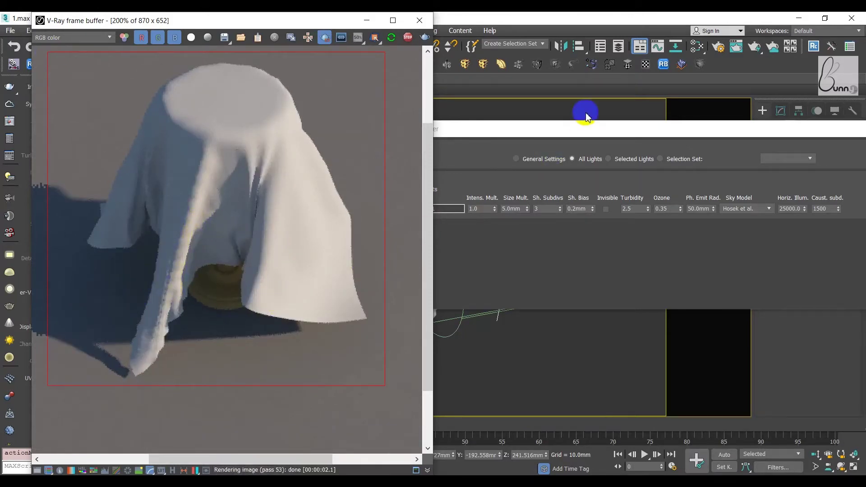
mouse_move(609, 133)
mouse_down()
mouse_move(507, 135)
mouse_move(684, 160)
mouse_up()
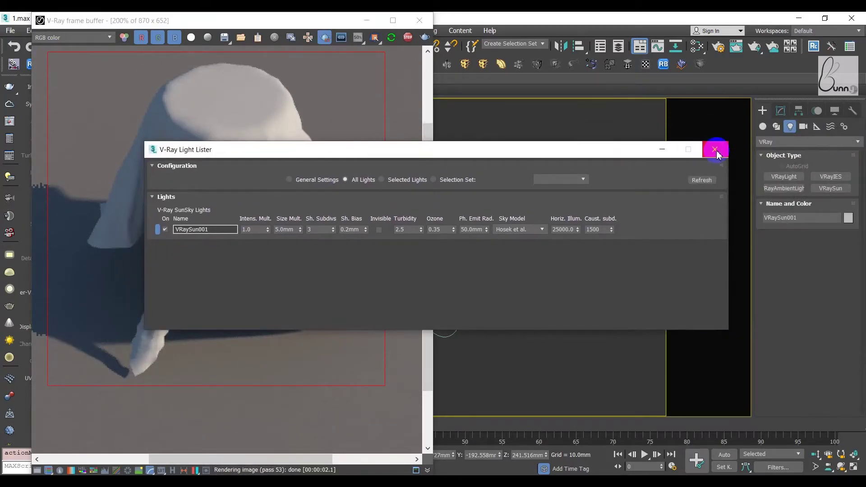
click(716, 150)
Step: Add a new View2 node view in the Slate Material Editor and sample the cloth's material into it
click(568, 291)
key(m)
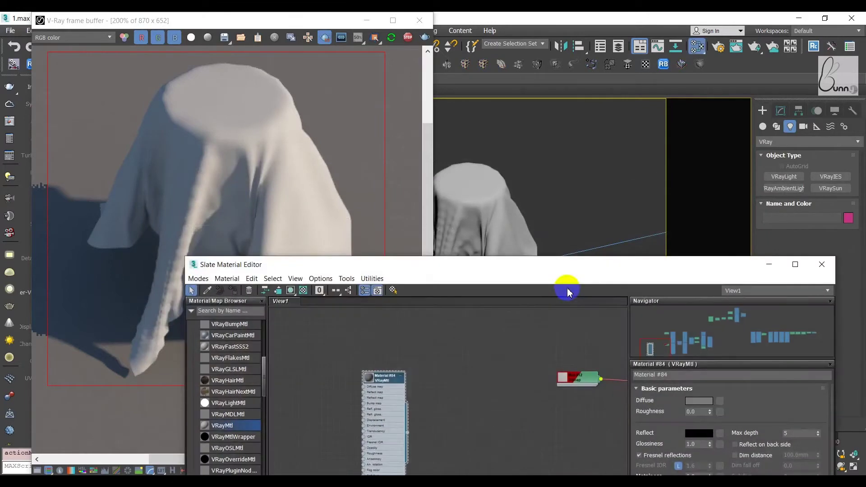
middle_drag(456, 325, 503, 294)
drag(438, 274, 637, 197)
middle_drag(672, 273, 569, 282)
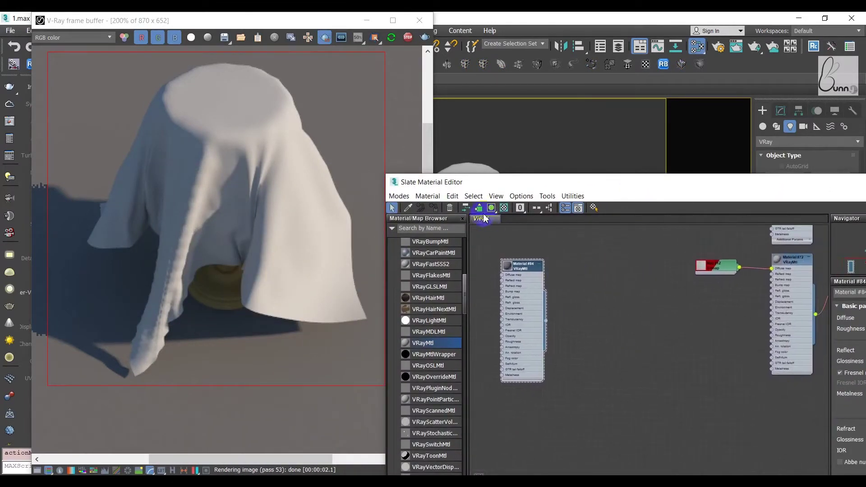
right_click(481, 219)
click(513, 289)
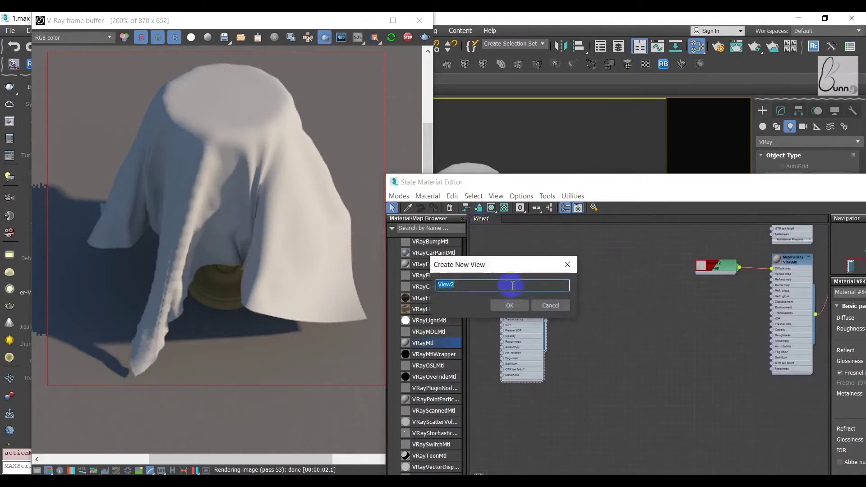
click(510, 306)
click(409, 209)
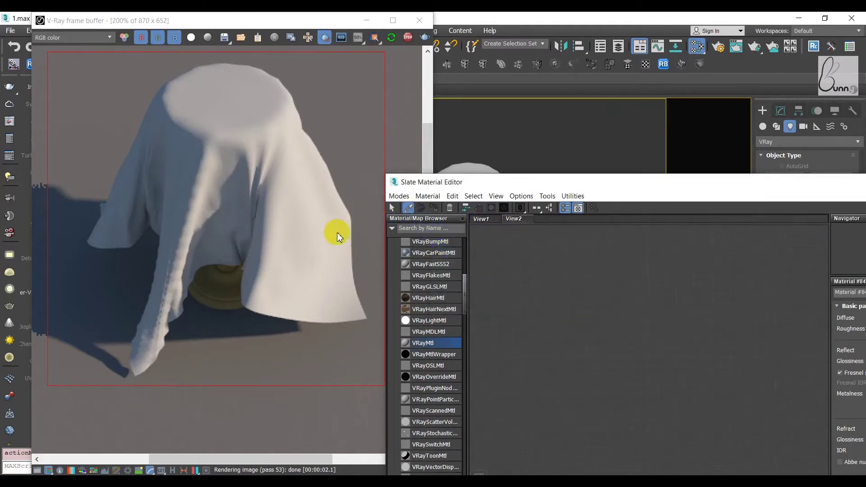
click(489, 168)
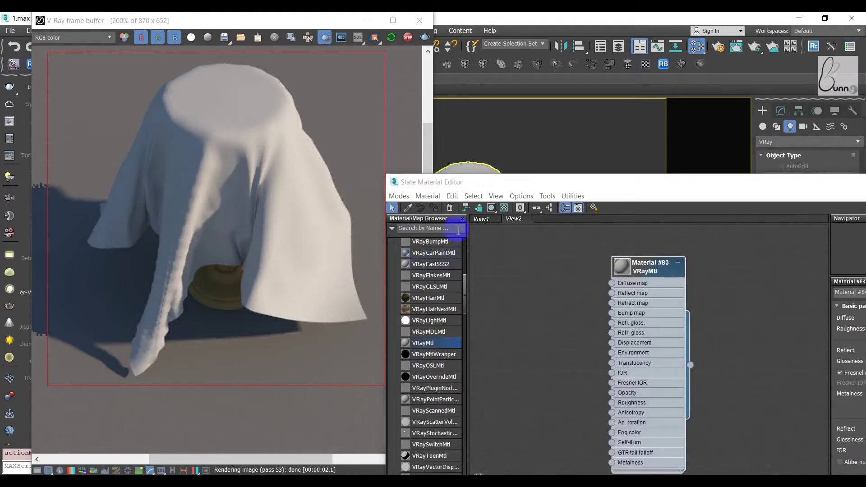
Step: Zoom out around Material #83, move it right, and reposition the editor to show its side panels
drag(483, 192, 574, 221)
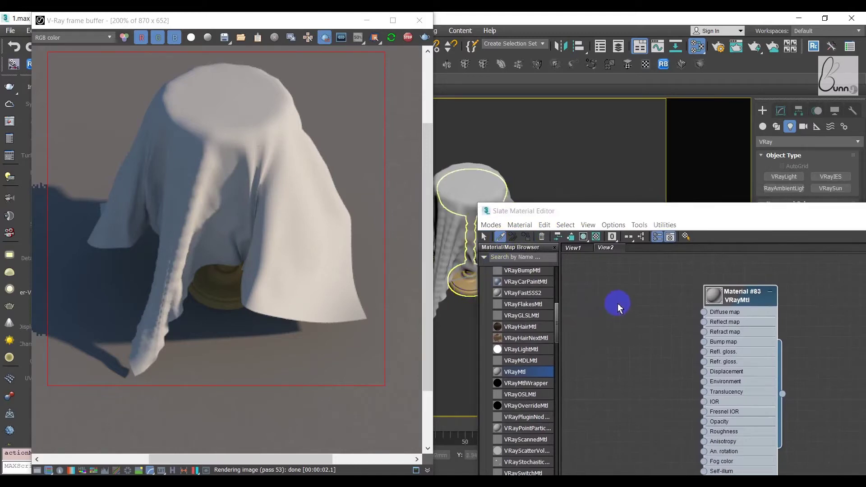
click(470, 283)
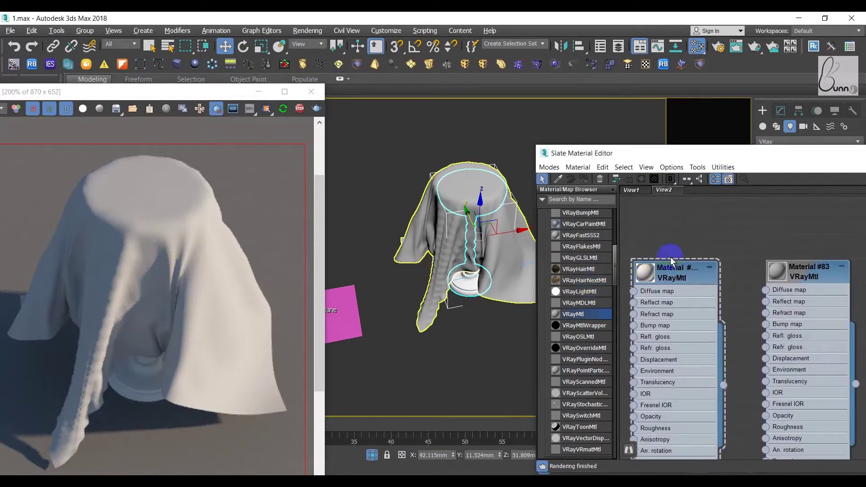
scroll(767, 251, down, 2)
middle_drag(767, 251, 654, 232)
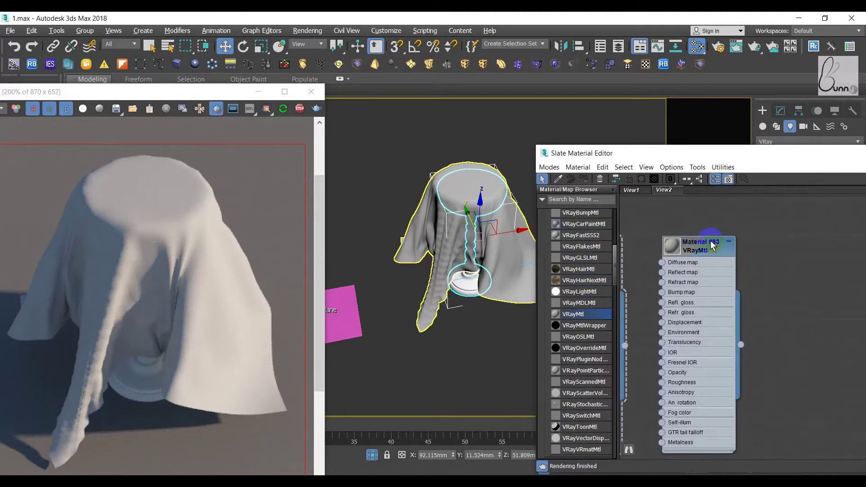
drag(699, 254, 773, 254)
click(752, 231)
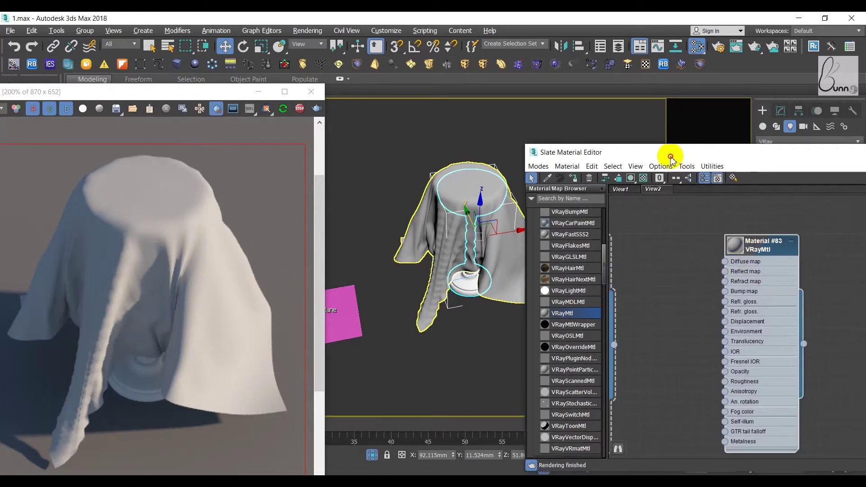
drag(667, 154, 428, 115)
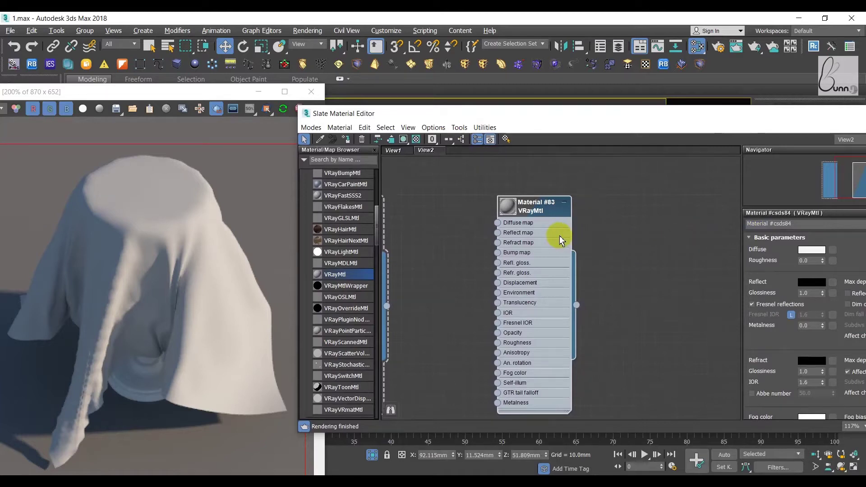
Step: Add a VRay2SidedMtl node, Material #85, with Material #83 as its front material
drag(379, 226, 379, 198)
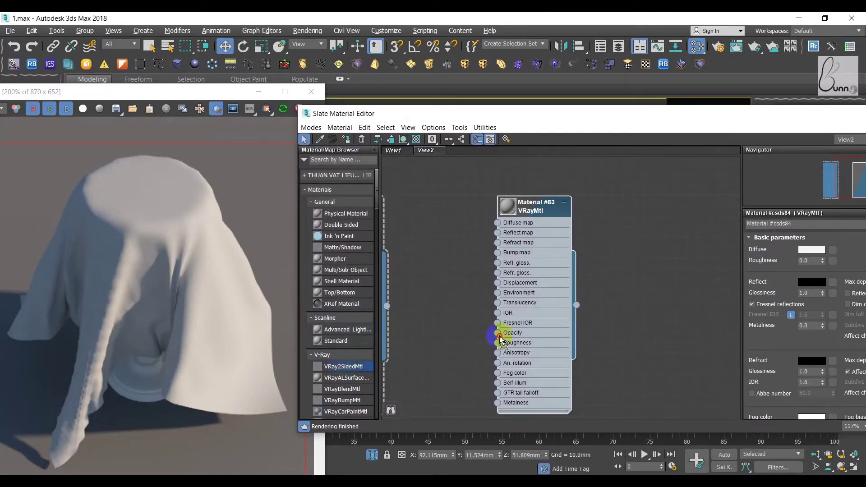
click(683, 248)
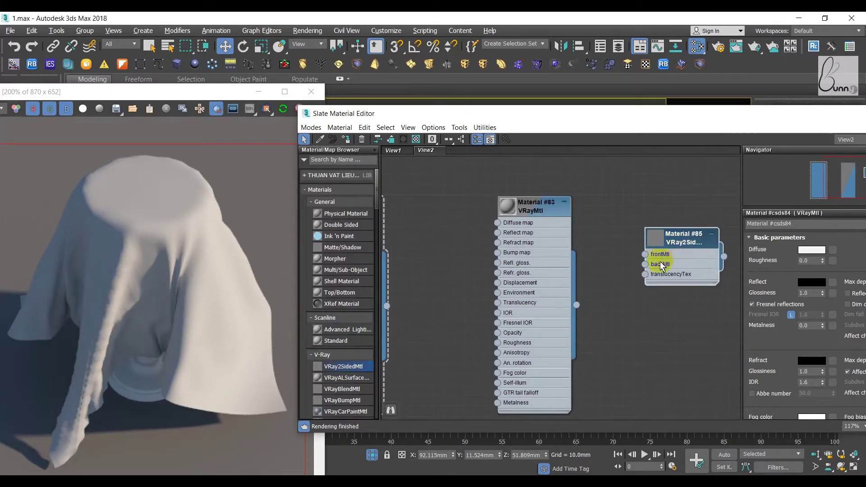
double_click(683, 244)
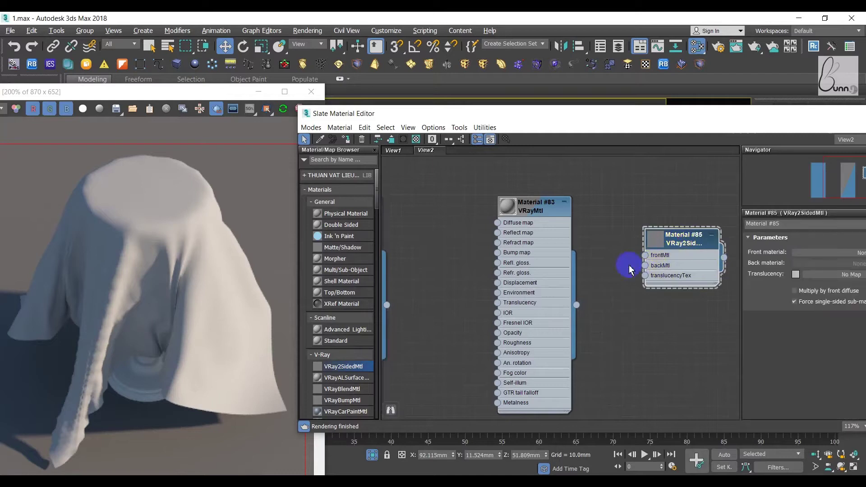
mouse_move(543, 218)
mouse_down()
mouse_move(533, 187)
mouse_move(571, 402)
mouse_up()
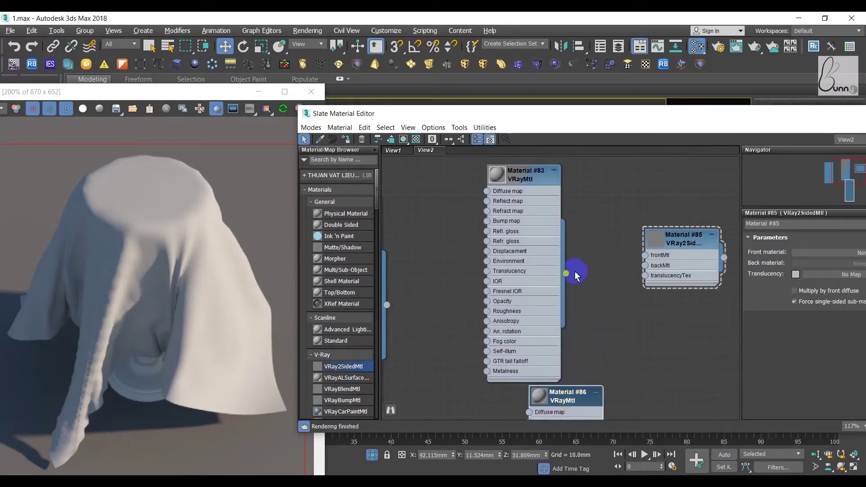
mouse_move(566, 274)
mouse_down()
mouse_move(639, 266)
mouse_move(646, 255)
mouse_up()
drag(521, 175, 532, 143)
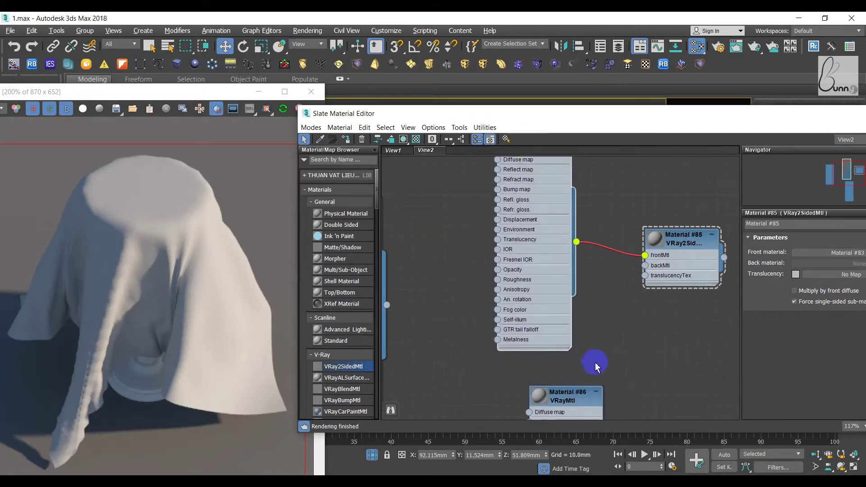
Step: Connect Material #86 as the back material and frame all nodes
drag(582, 396, 528, 270)
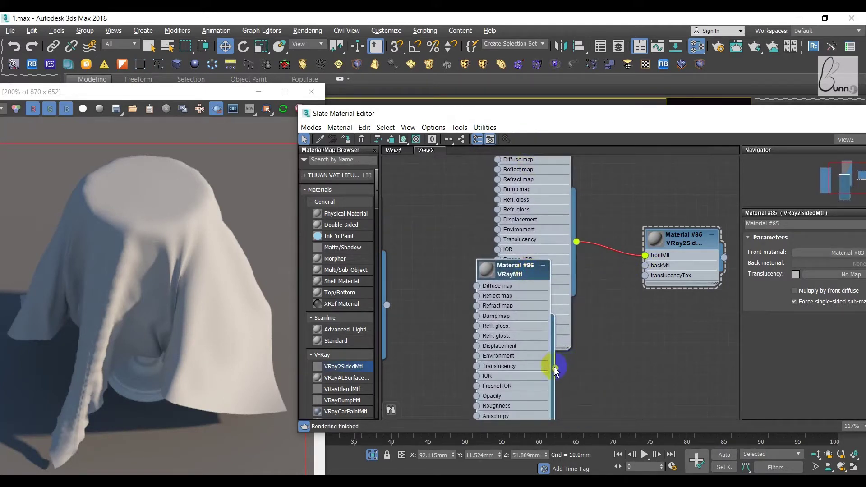
drag(556, 371, 645, 265)
scroll(515, 302, down, 2)
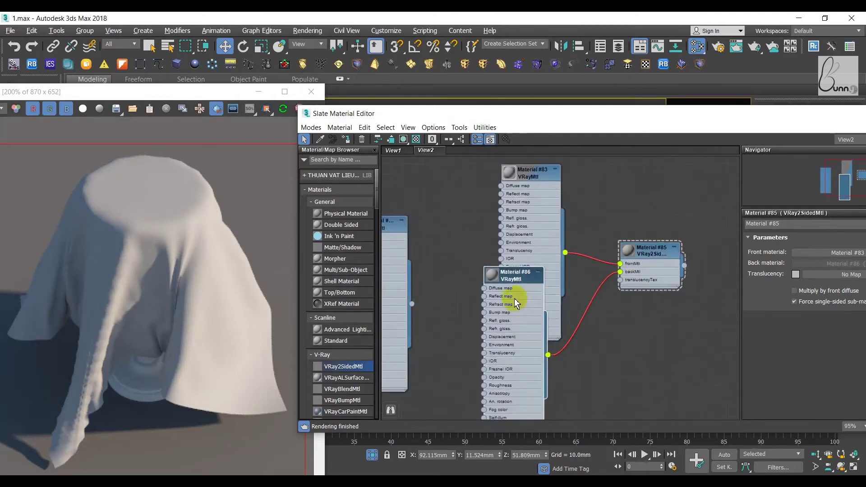
middle_drag(517, 302, 471, 326)
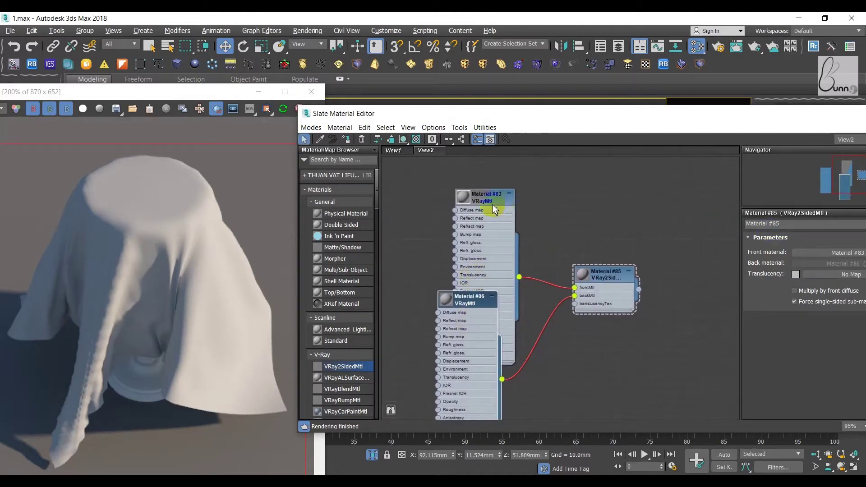
Step: Rename Material #83 to 't' and select Material #86's name field
double_click(495, 209)
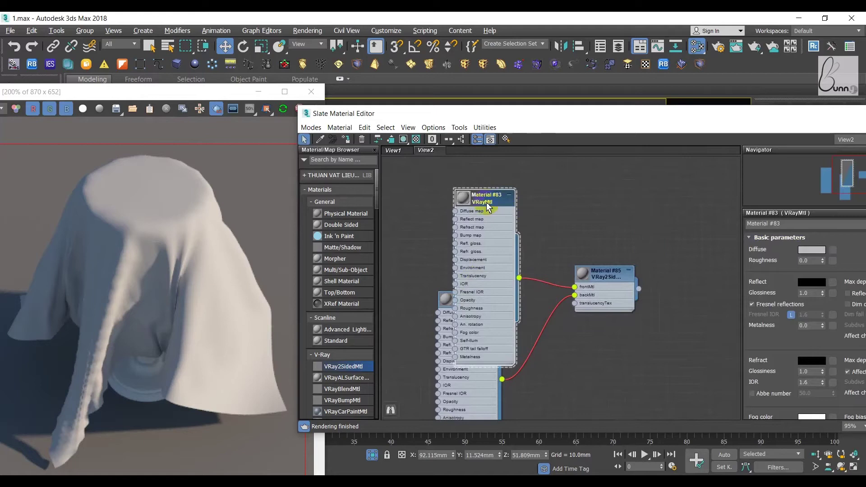
click(766, 216)
text(t)
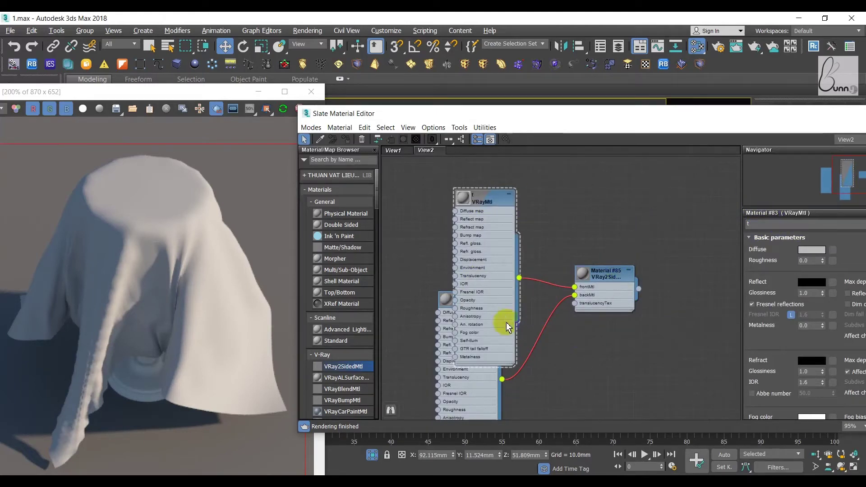
click(445, 298)
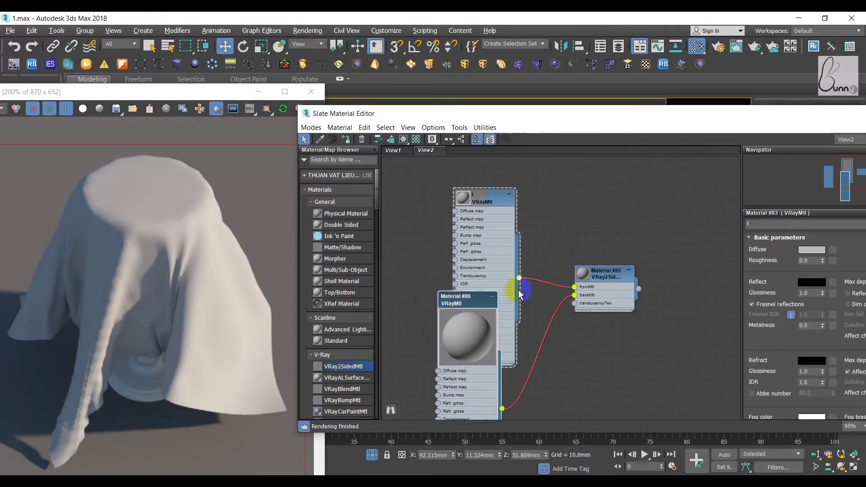
double_click(473, 302)
click(787, 224)
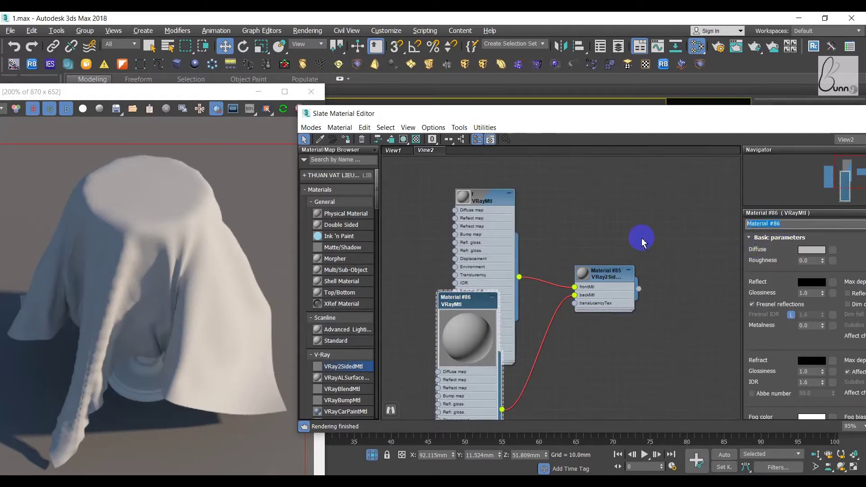
Step: Give front material t a light blue diffuse colour
drag(493, 204, 508, 178)
click(816, 250)
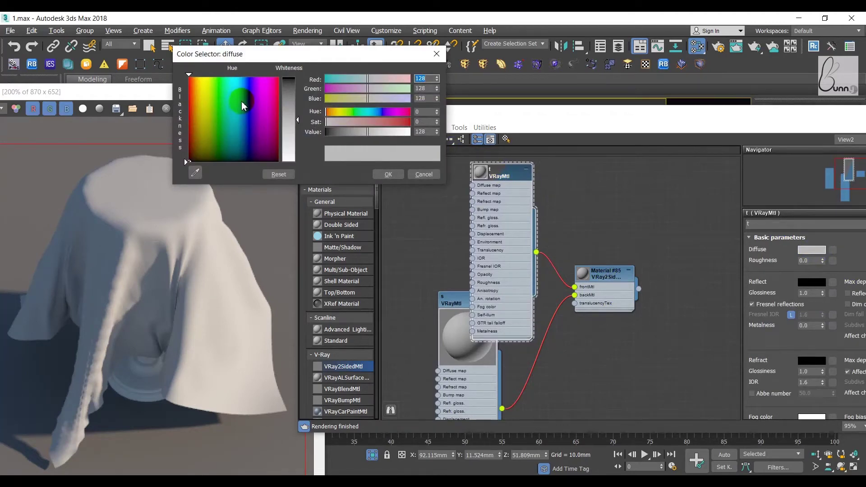
drag(242, 106, 242, 97)
drag(298, 120, 298, 142)
click(389, 175)
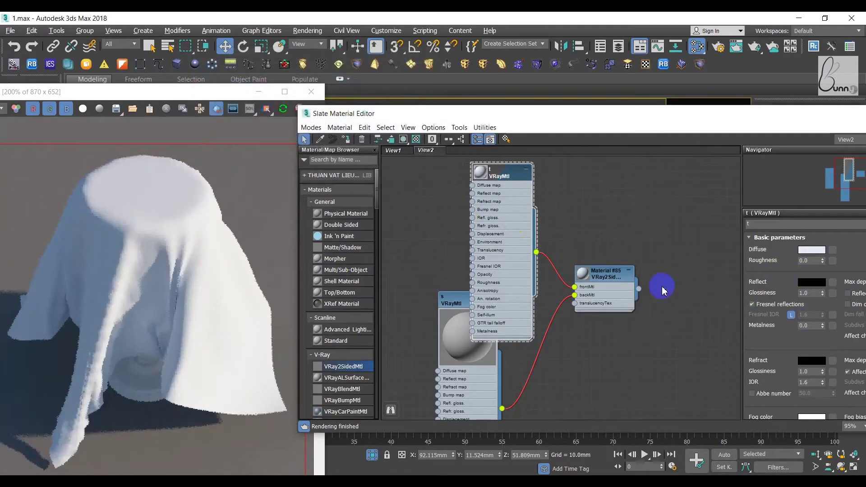
Step: Set back material s's diffuse to deep blue-purple 35/26/228
click(517, 339)
click(455, 305)
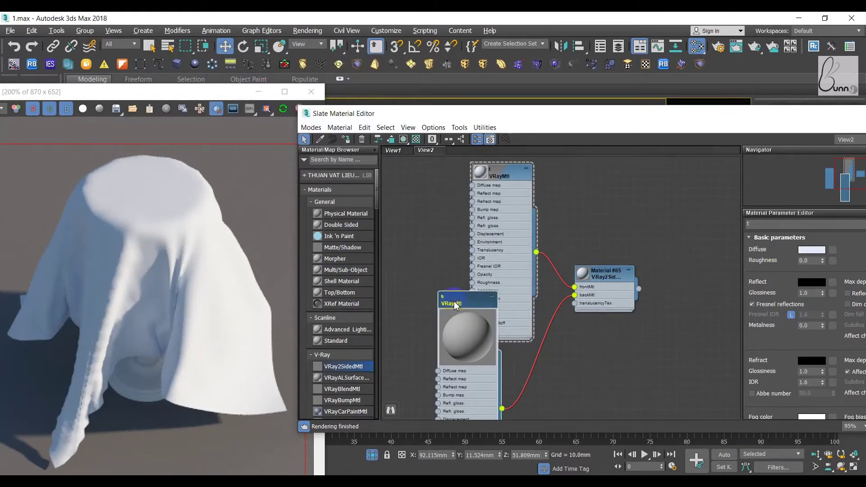
click(817, 250)
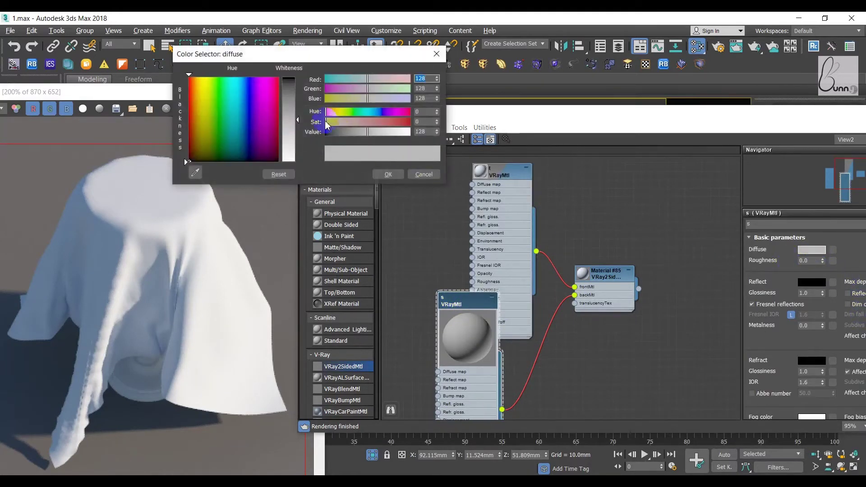
click(250, 87)
click(289, 88)
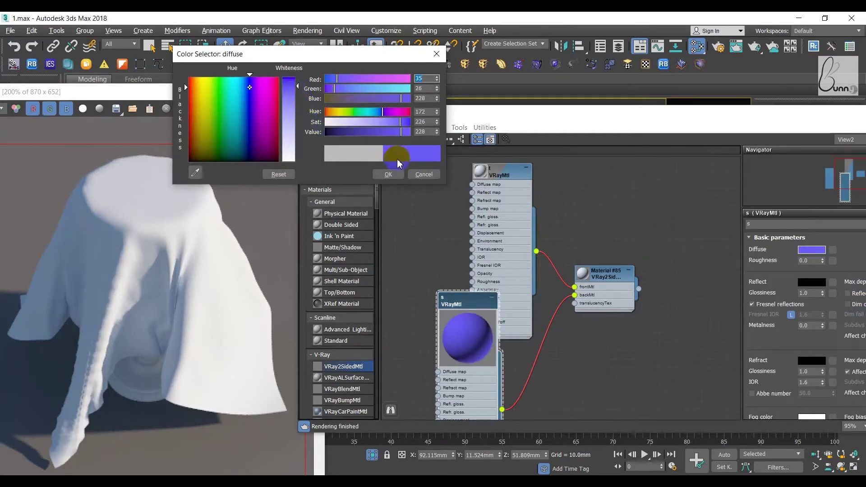
click(400, 177)
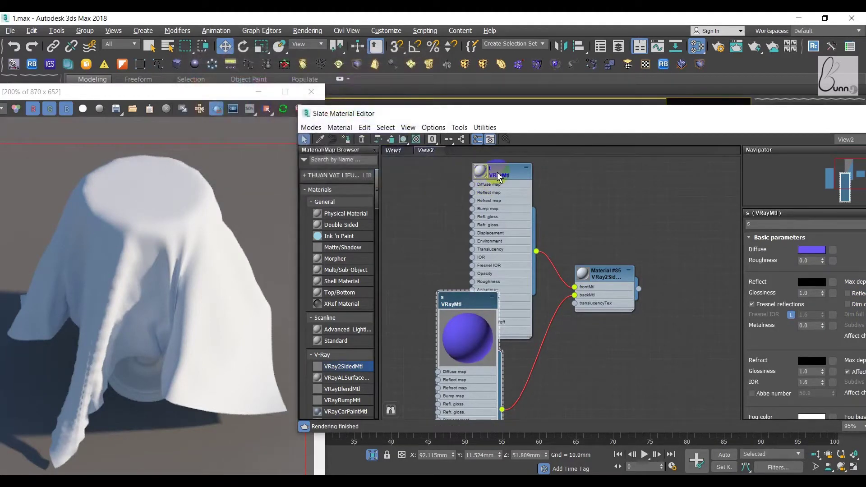
Step: Adjust t's diffuse to a stronger pale blue, 149/183/230
double_click(493, 171)
click(813, 250)
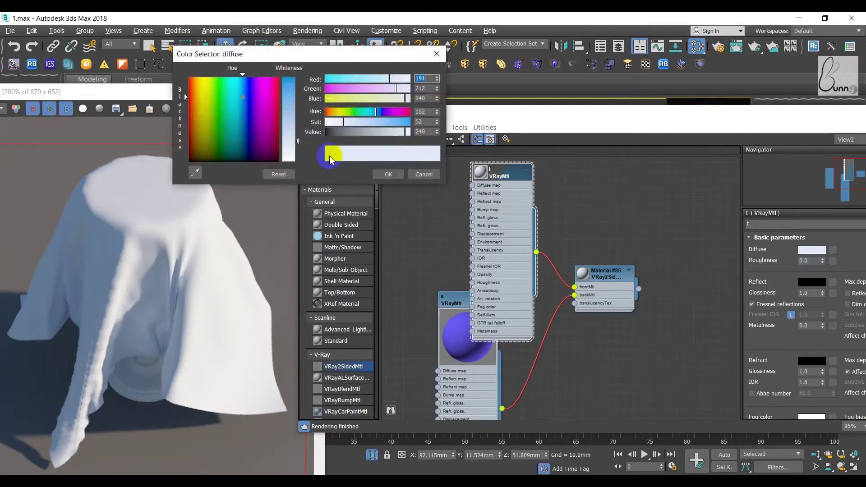
click(288, 127)
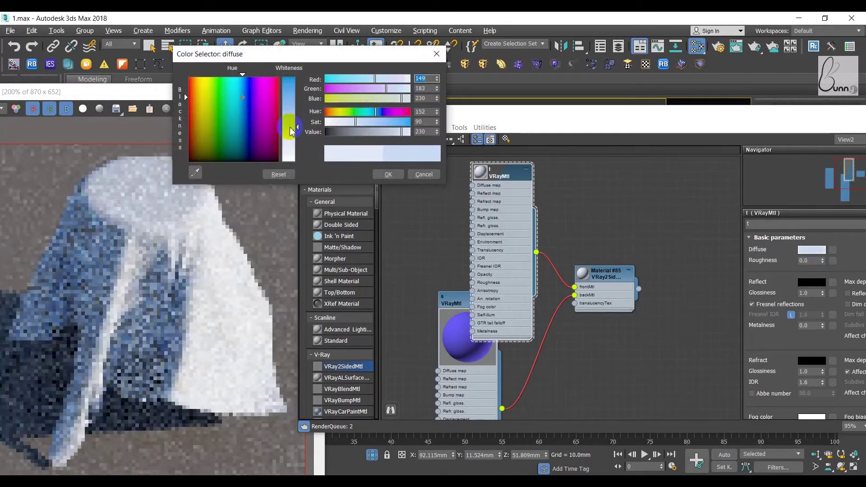
click(389, 174)
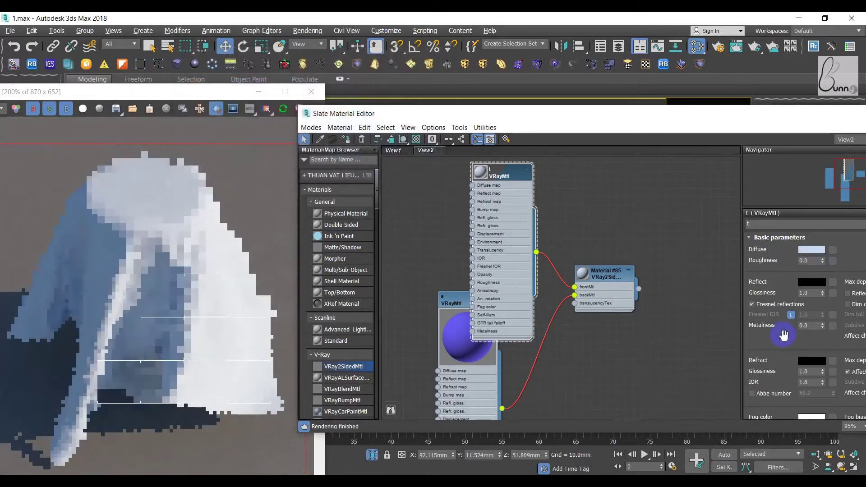
double_click(618, 289)
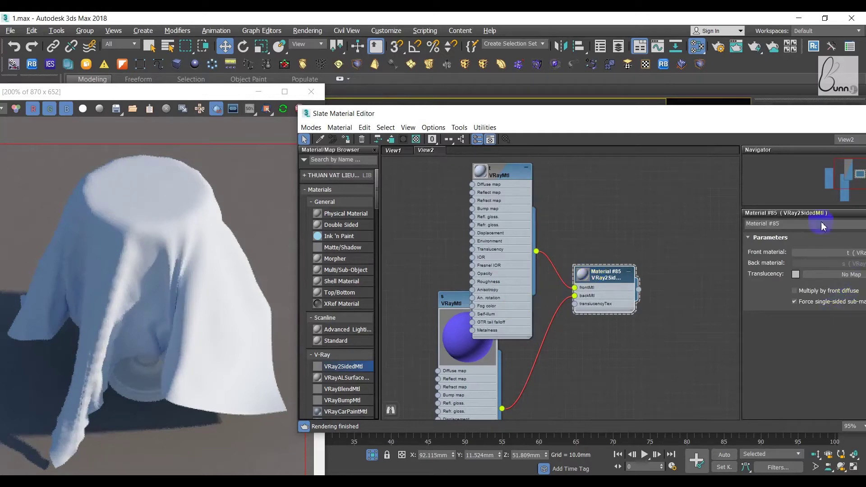
Step: Enable the back material s and rearrange the editor window and s node
drag(684, 119, 580, 118)
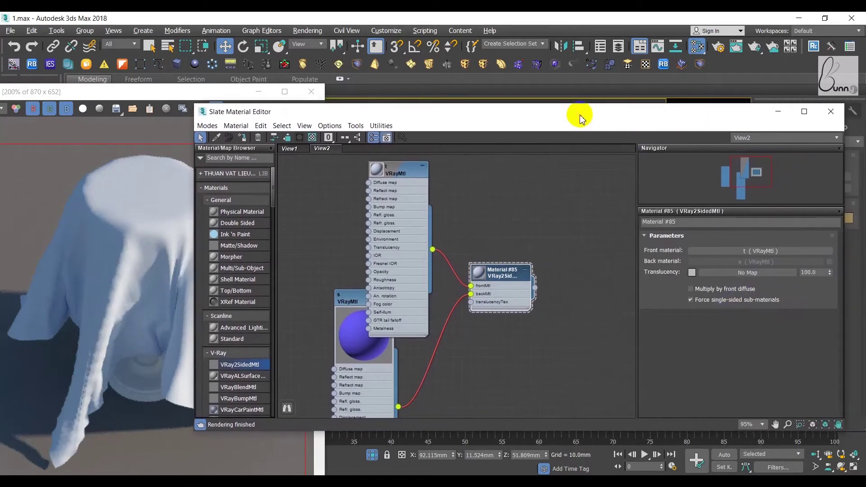
click(830, 263)
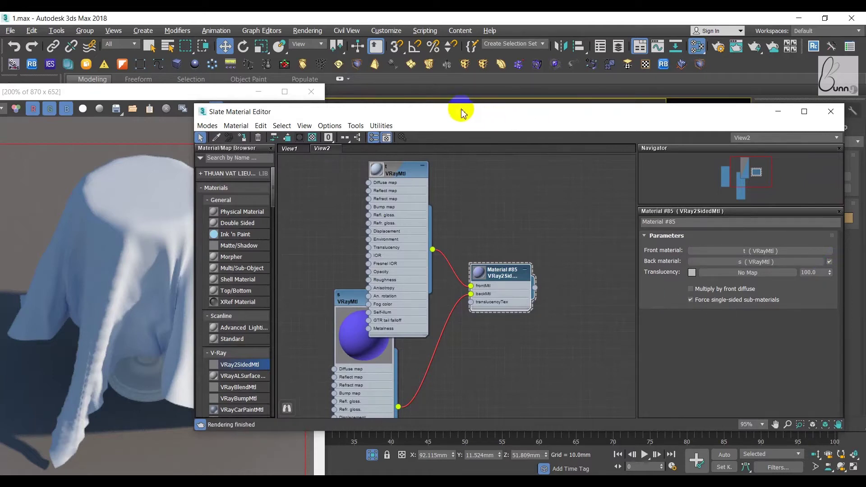
drag(461, 113, 547, 123)
drag(605, 118, 540, 124)
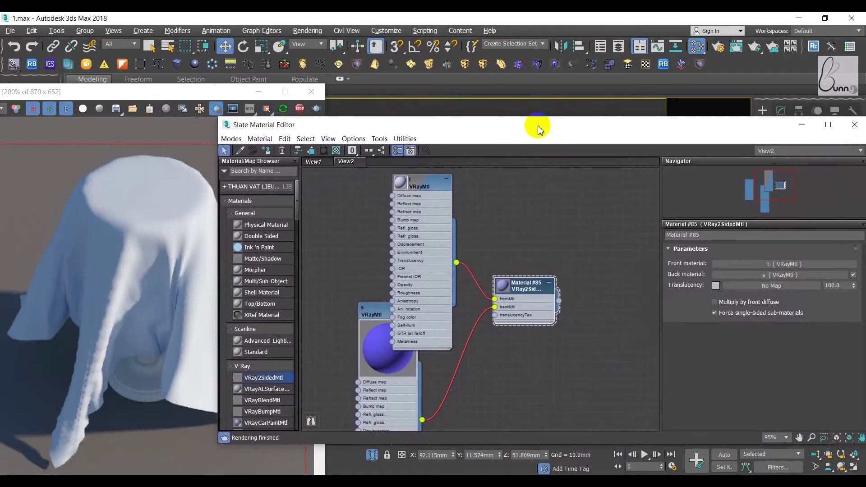
drag(382, 302, 370, 337)
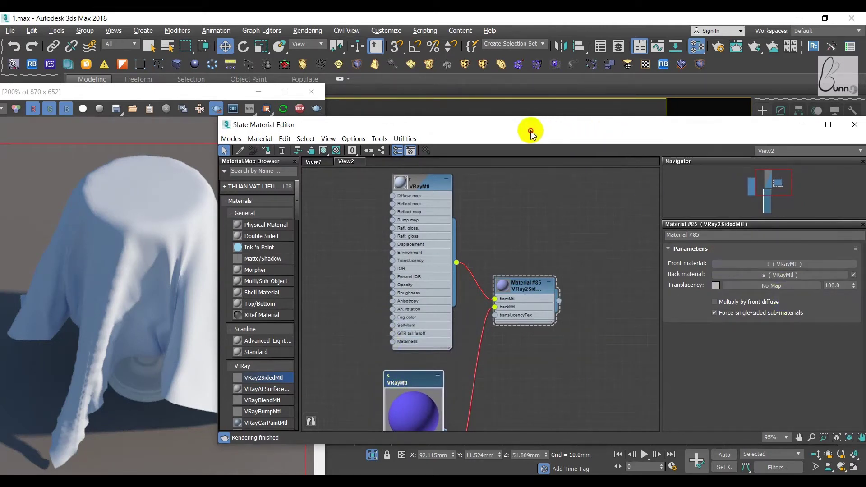
Step: Set the two-sided translucency colour to white, then view front material t's parameters
click(716, 286)
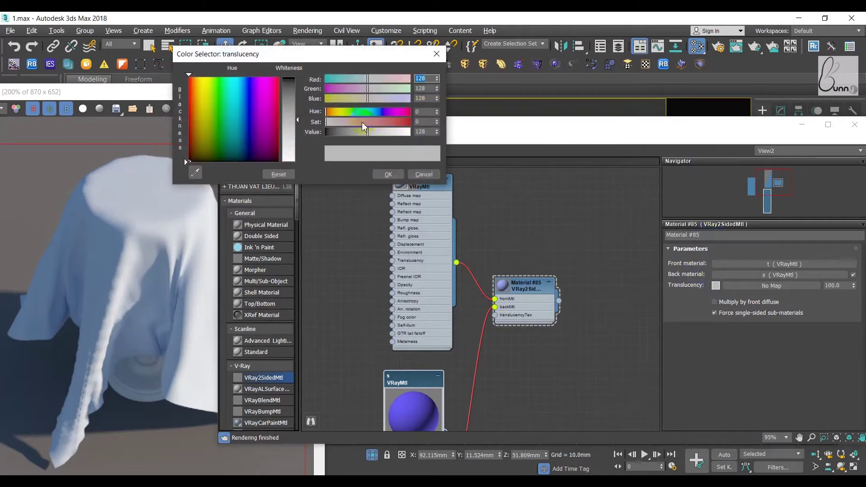
drag(299, 124, 298, 163)
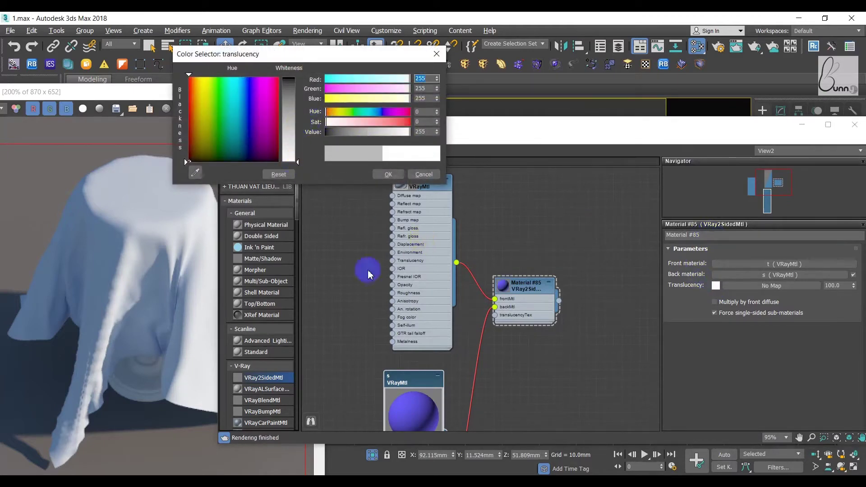
click(387, 174)
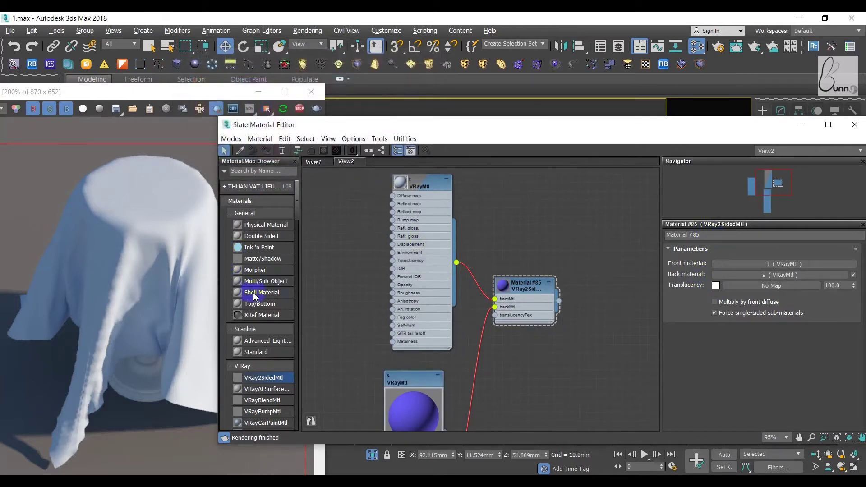
click(413, 186)
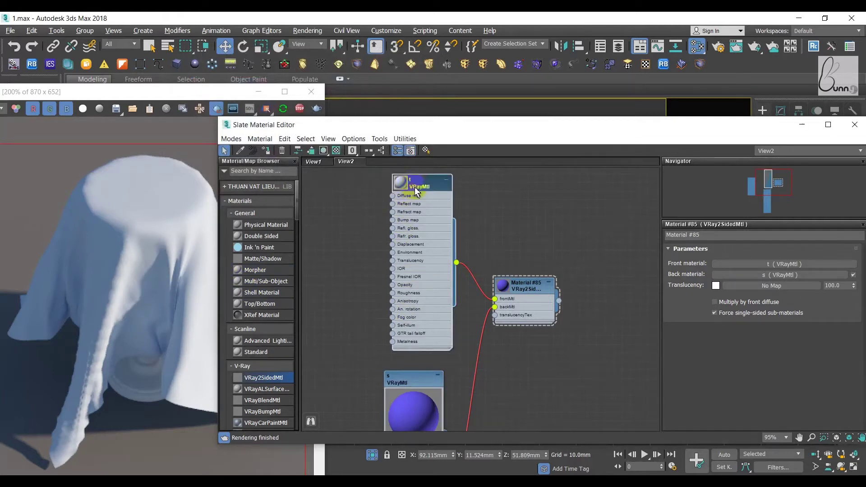
double_click(416, 187)
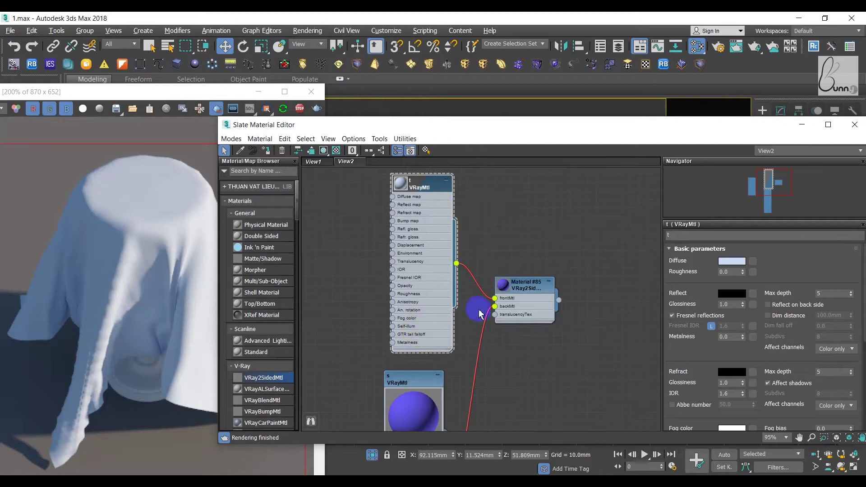
Step: Darken Material #85's translucency to near-black 7/7/7 and move the editor aside
double_click(515, 285)
click(717, 285)
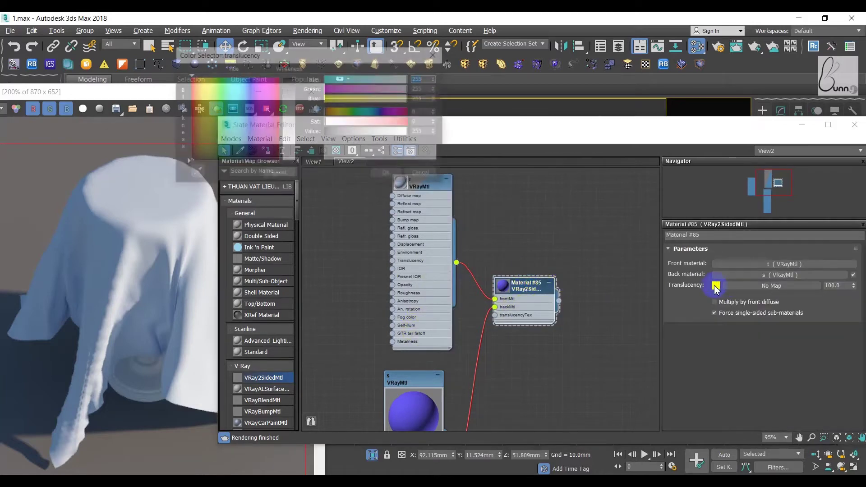
mouse_move(301, 152)
mouse_down()
mouse_move(298, 165)
mouse_move(296, 80)
mouse_up()
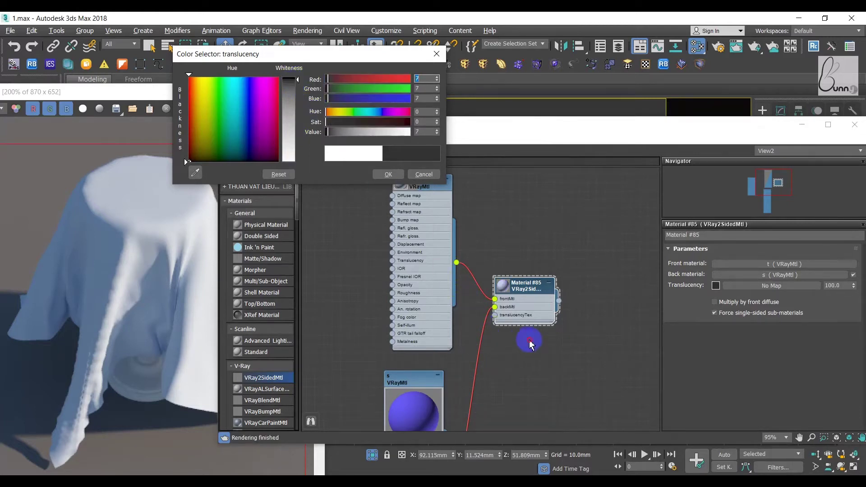
click(556, 317)
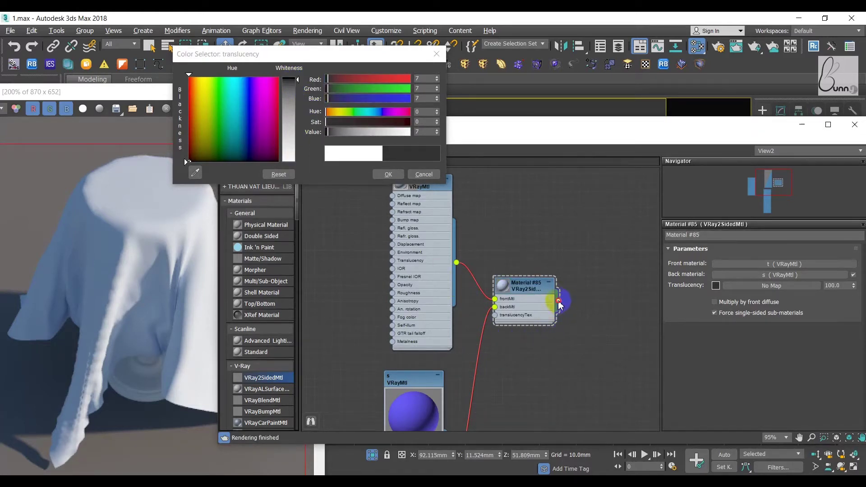
right_click(529, 252)
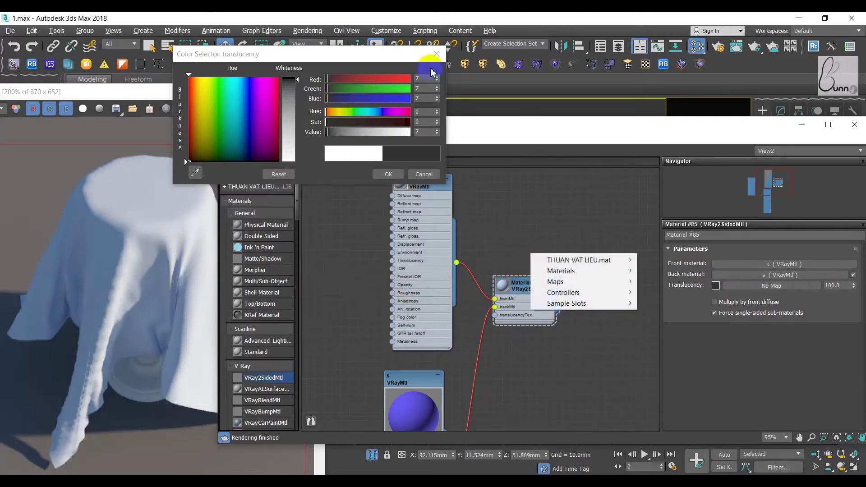
click(436, 54)
drag(412, 123, 581, 175)
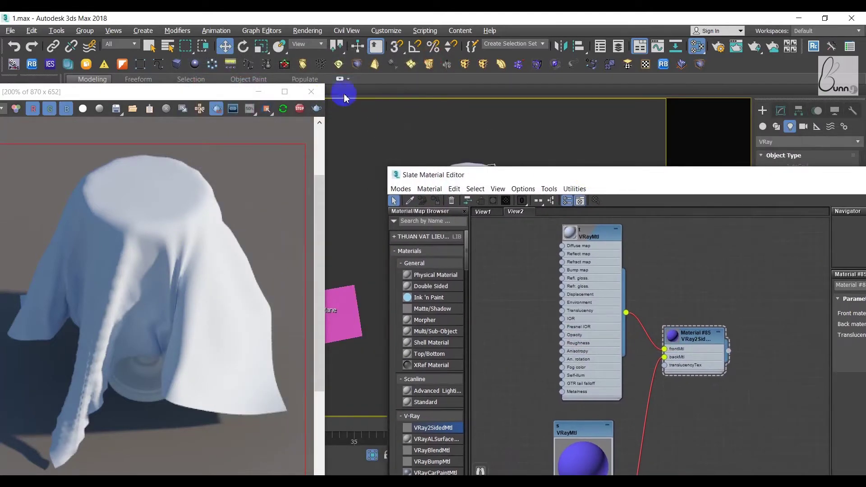
Step: Assign Material #85 to the cloth object and reopen its translucency colour
drag(441, 175, 395, 232)
click(426, 207)
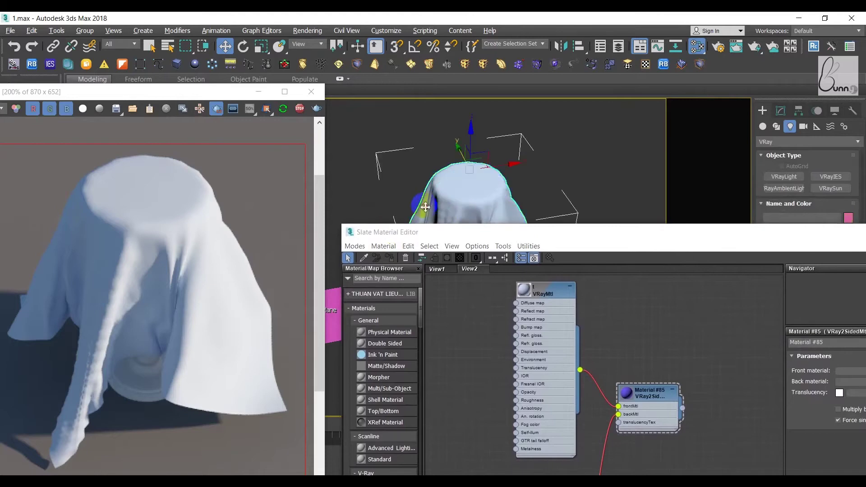
drag(425, 206, 668, 396)
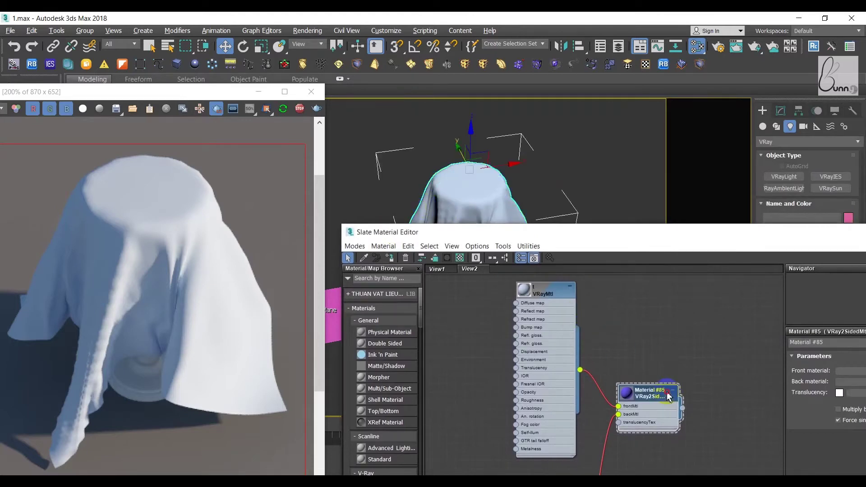
click(391, 259)
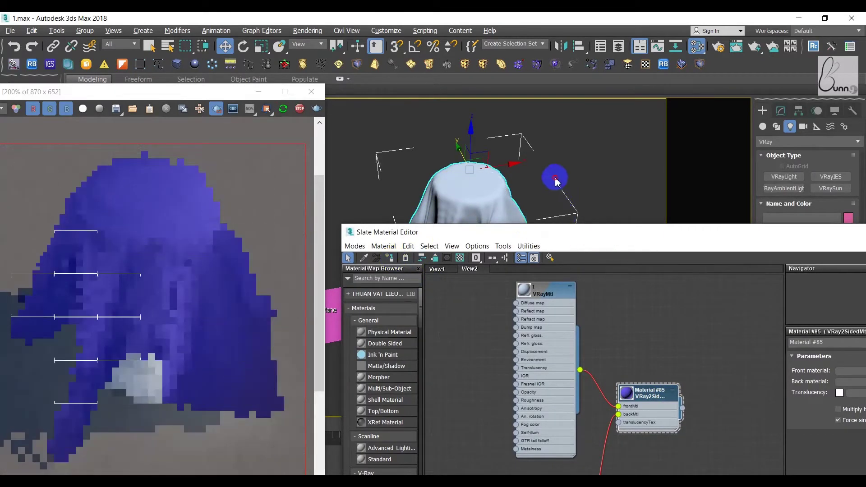
drag(567, 232, 509, 118)
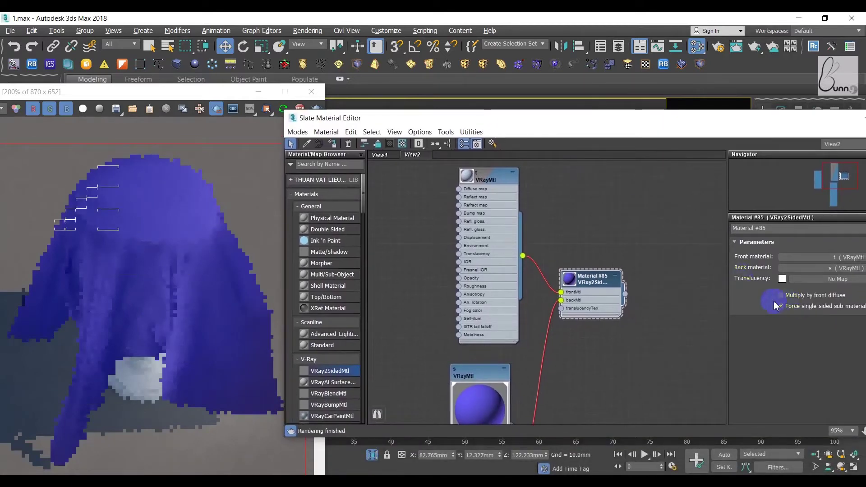
drag(522, 124, 485, 115)
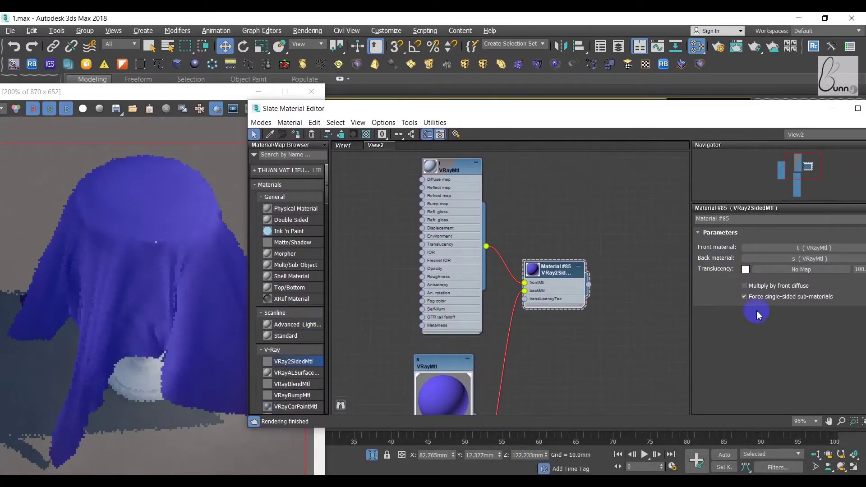
click(746, 270)
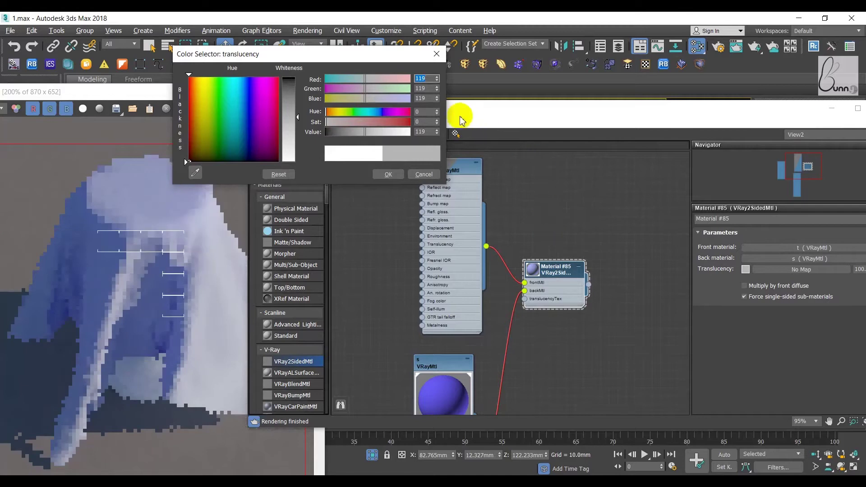
Step: Keep the translucency at grey 119/119/119 and confirm it
drag(368, 53, 471, 47)
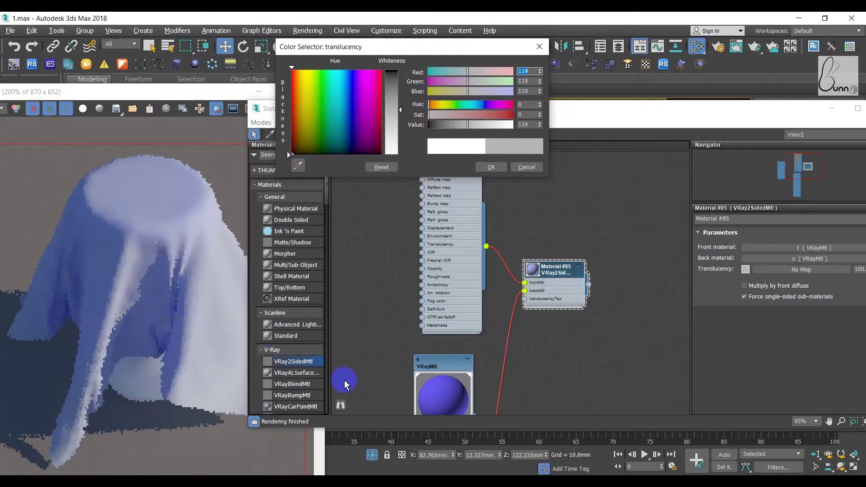
drag(410, 47, 536, 47)
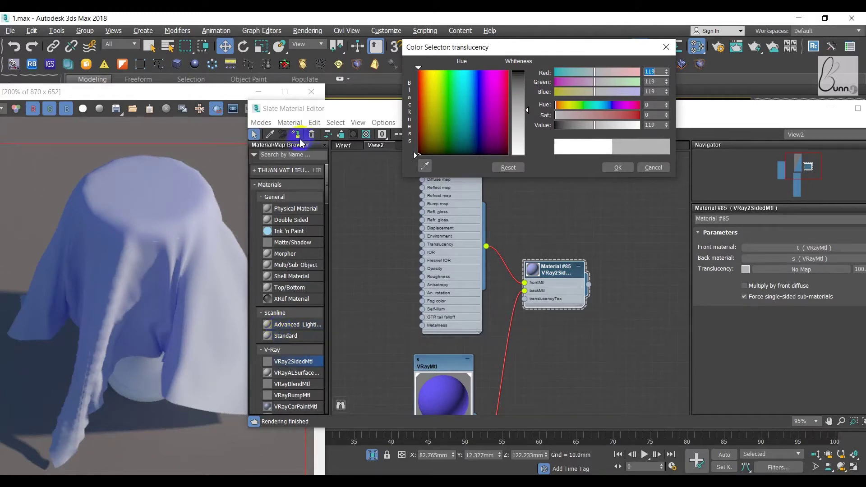
click(624, 171)
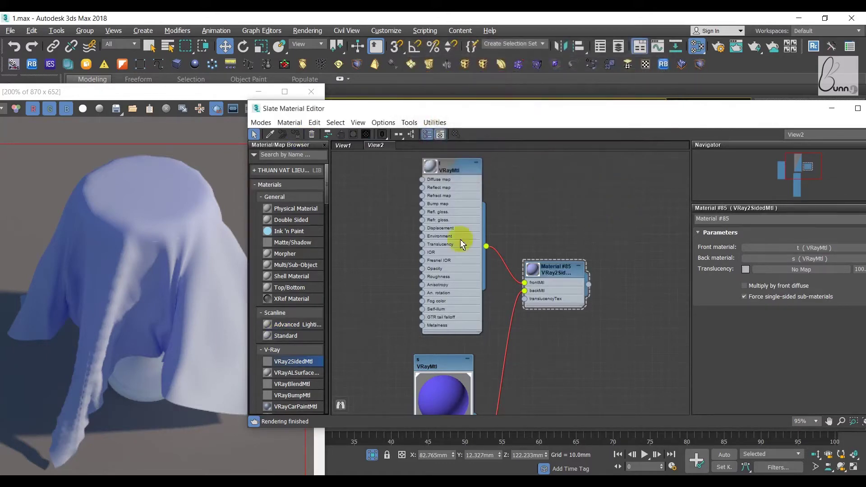
Step: Add a new VRayMtl, Material #87, with a wood bitmap as its diffuse map
scroll(289, 393, down, 4)
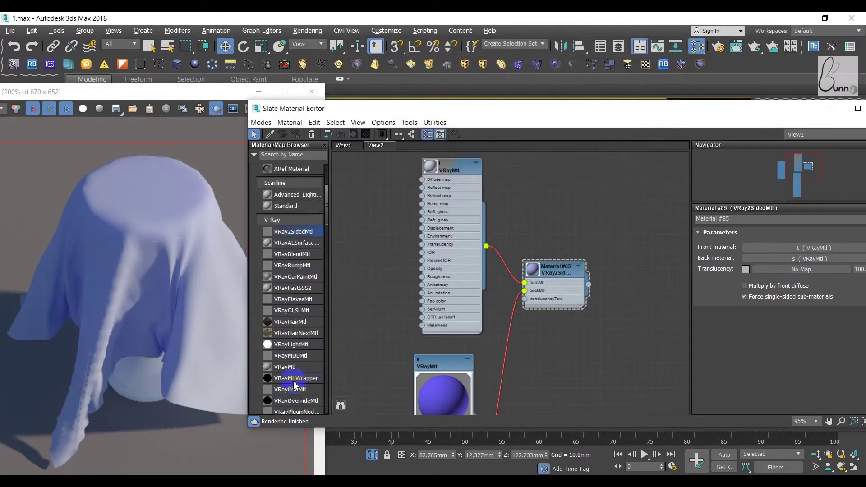
drag(290, 377, 582, 355)
double_click(608, 361)
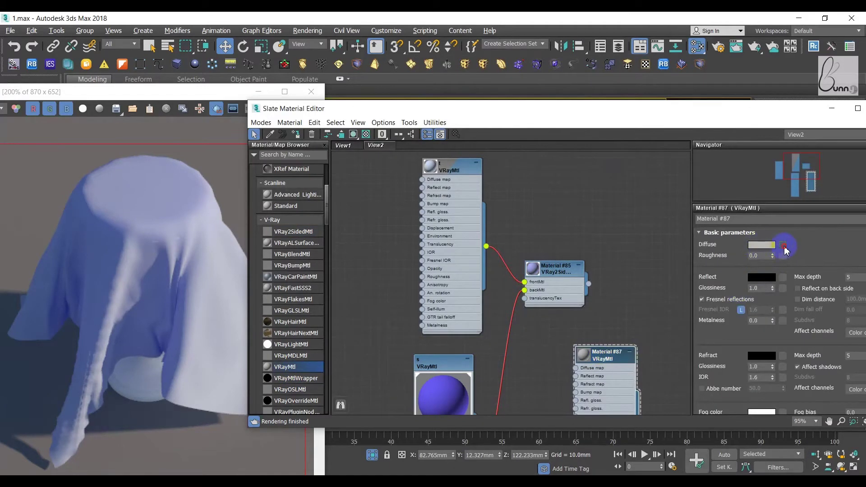
click(785, 247)
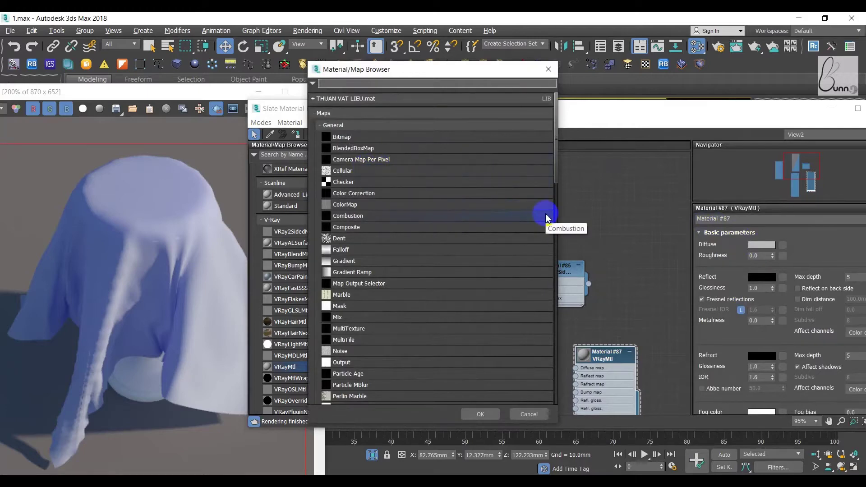
double_click(344, 137)
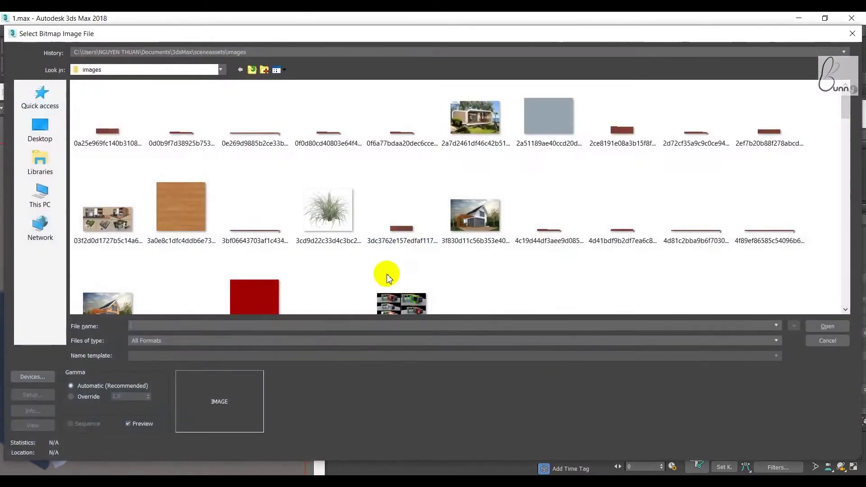
double_click(180, 198)
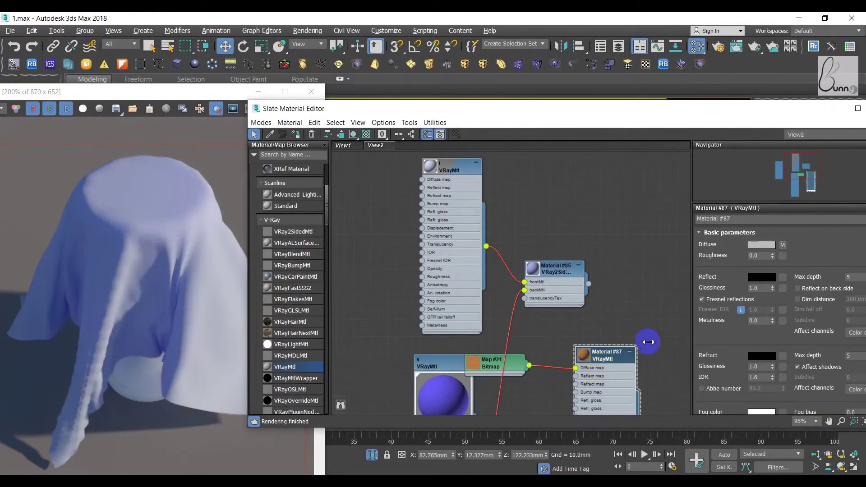
Step: Set Material #87's diffuse colour to dark grey 18/18/18
click(772, 247)
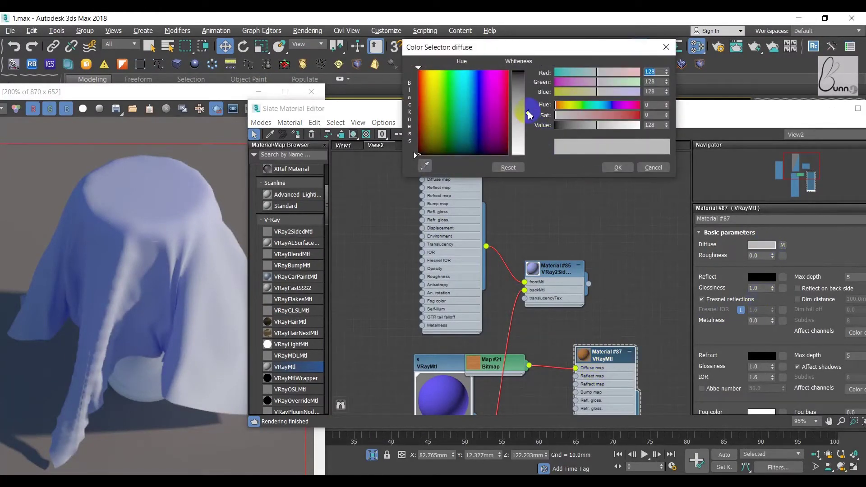
drag(527, 109, 528, 76)
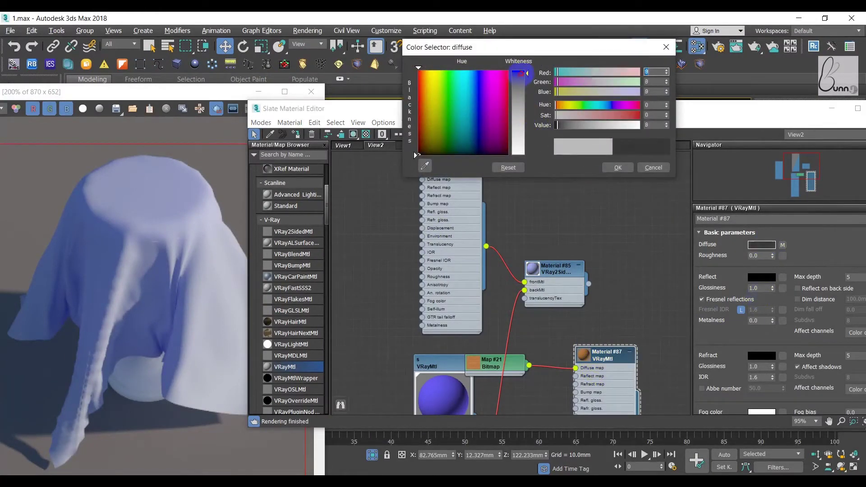
click(617, 167)
mouse_move(375, 108)
mouse_down()
mouse_move(499, 94)
mouse_move(437, 248)
mouse_move(424, 193)
mouse_up()
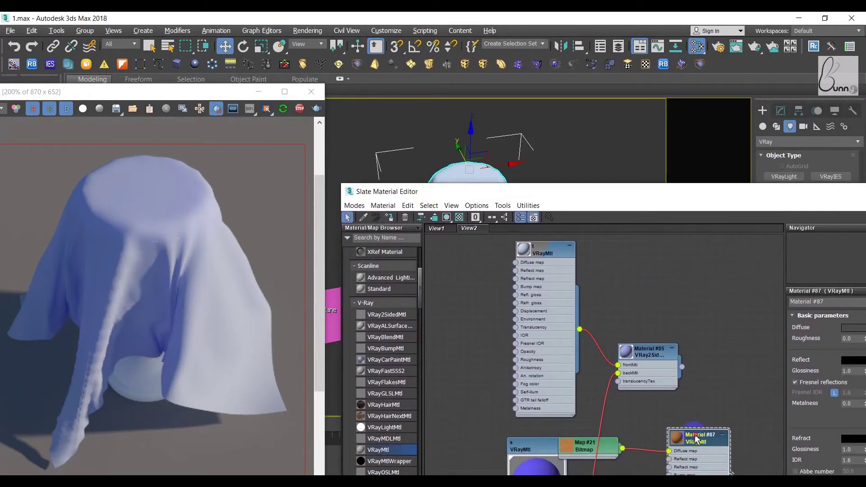
Step: Apply Material #87 to the cloth and set its Diffuse map amount to 80
click(389, 217)
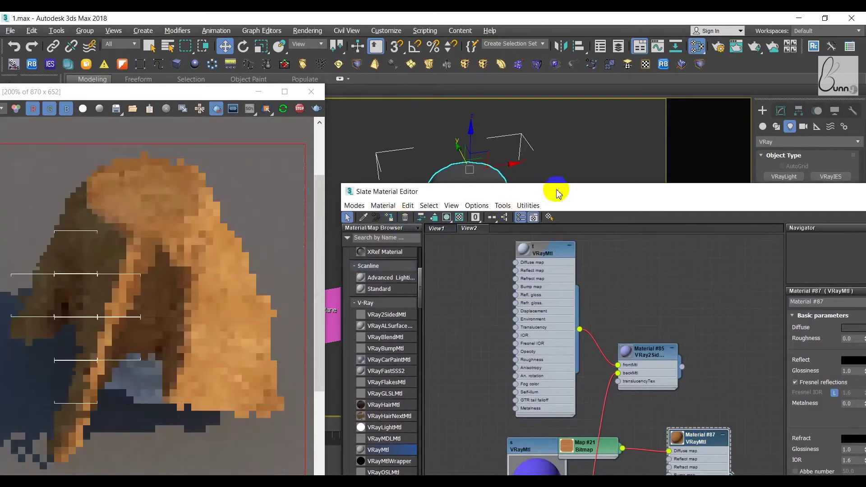
drag(556, 192, 496, 131)
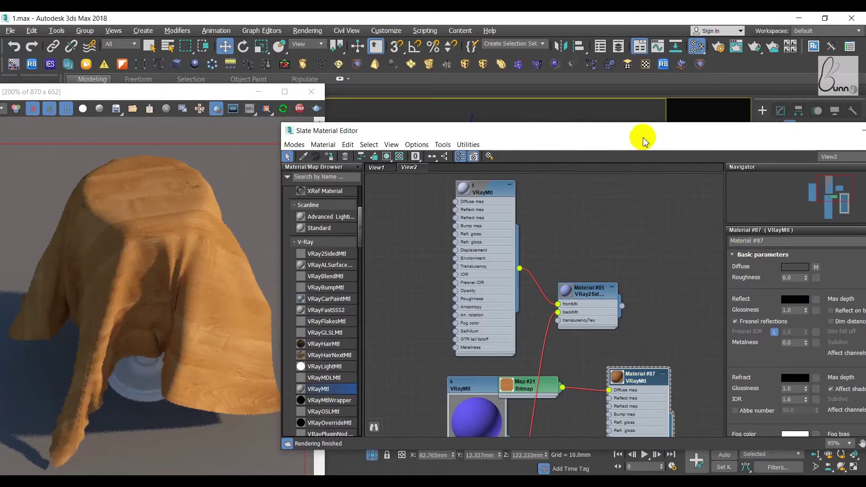
drag(644, 134, 537, 54)
right_click(688, 289)
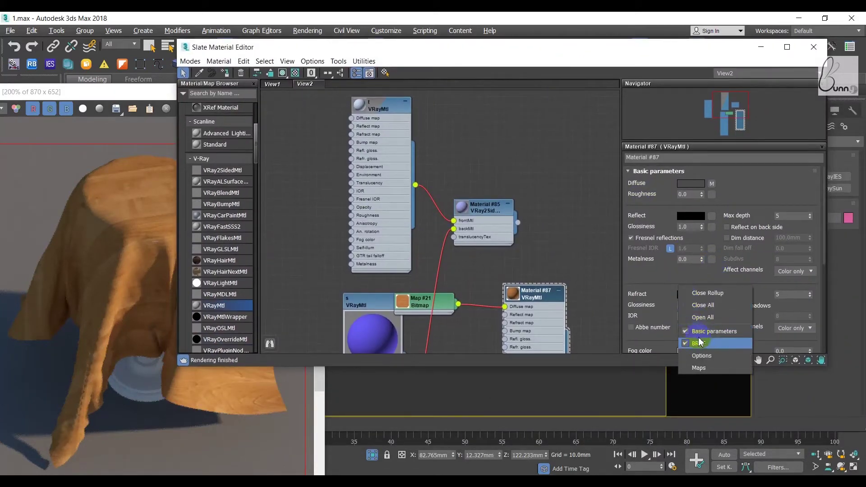
click(701, 357)
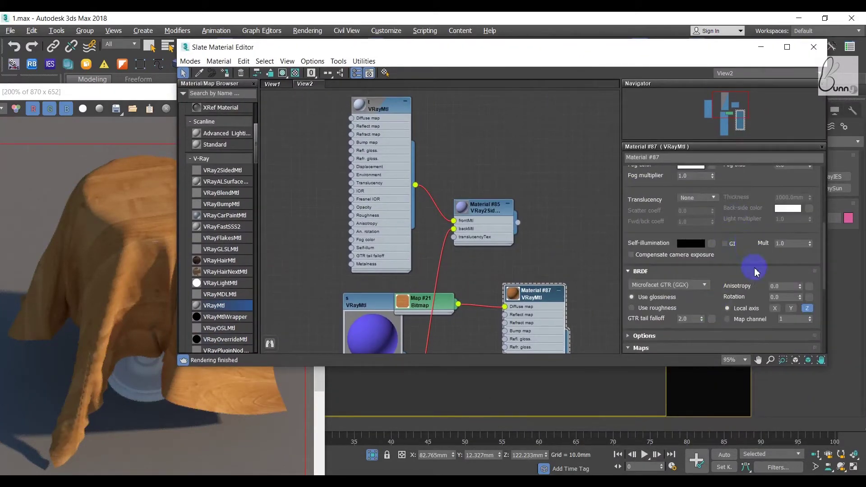
scroll(652, 347, down, 5)
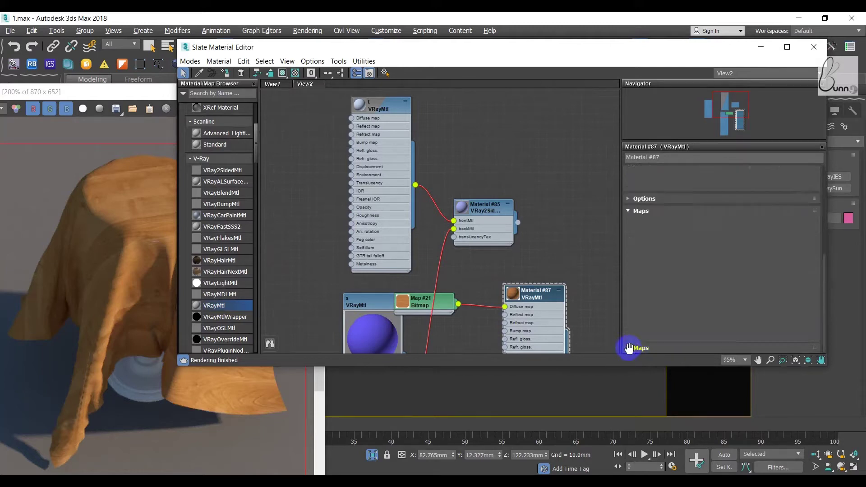
scroll(810, 321, up, 2)
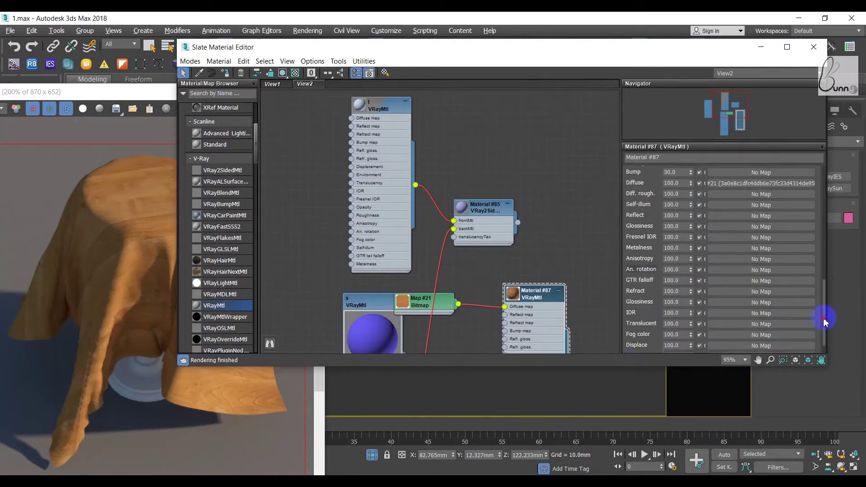
scroll(819, 307, up, 3)
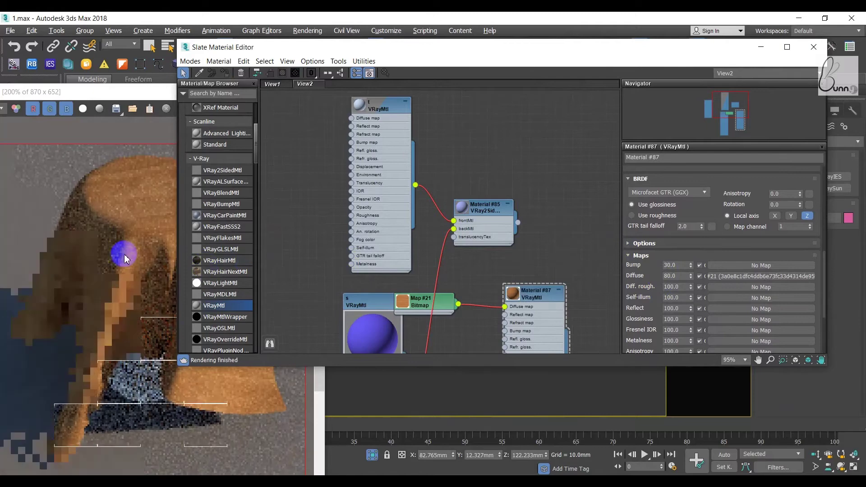
Step: Darken Material #85's translucency to grey 19/19/19 and open front material t's settings
drag(693, 280, 694, 309)
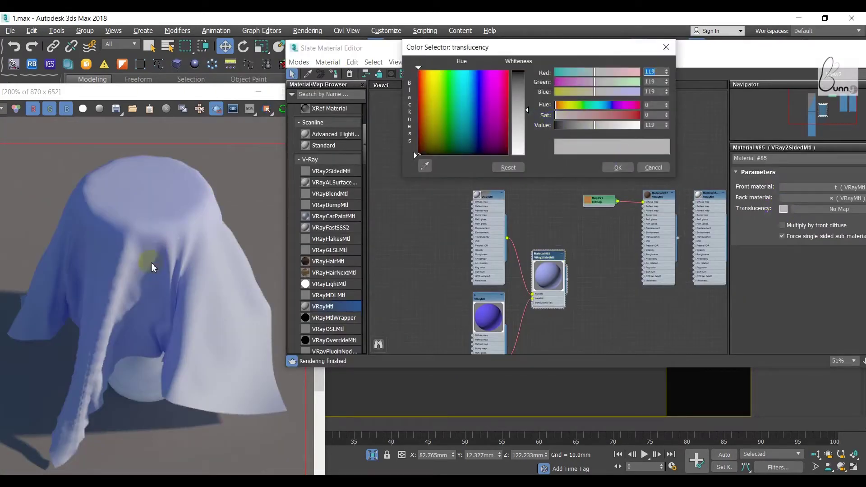
click(482, 212)
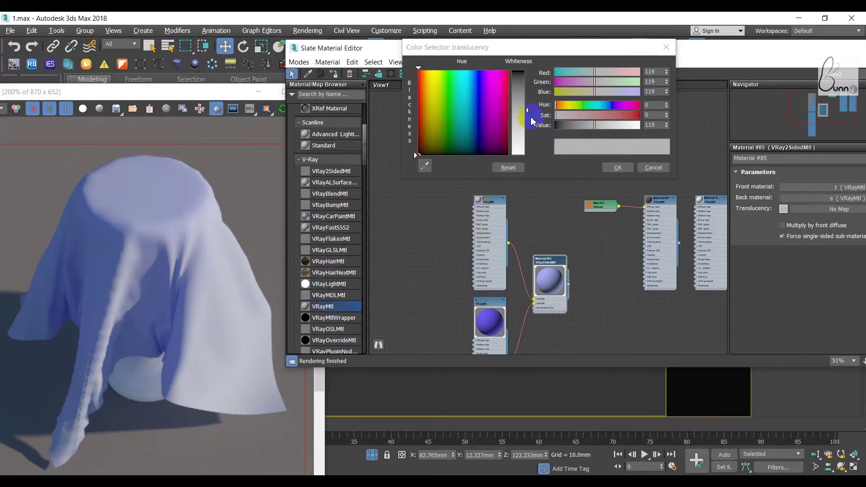
drag(532, 120, 528, 148)
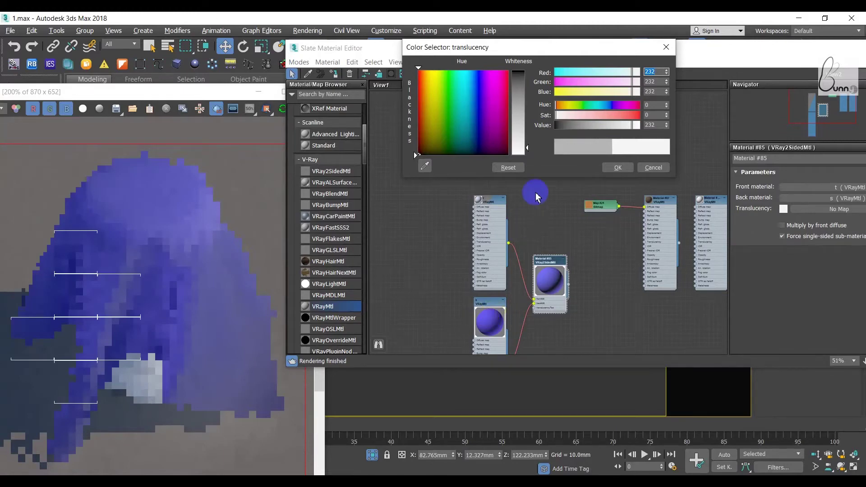
drag(527, 148, 527, 77)
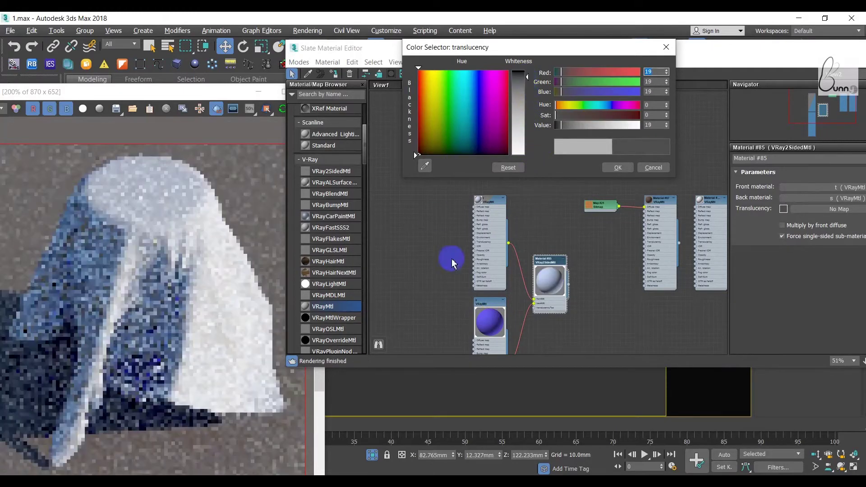
click(488, 204)
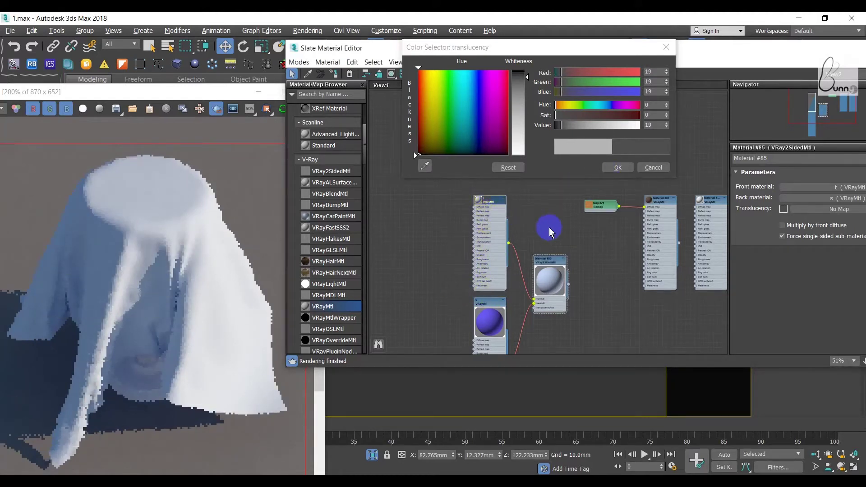
double_click(498, 209)
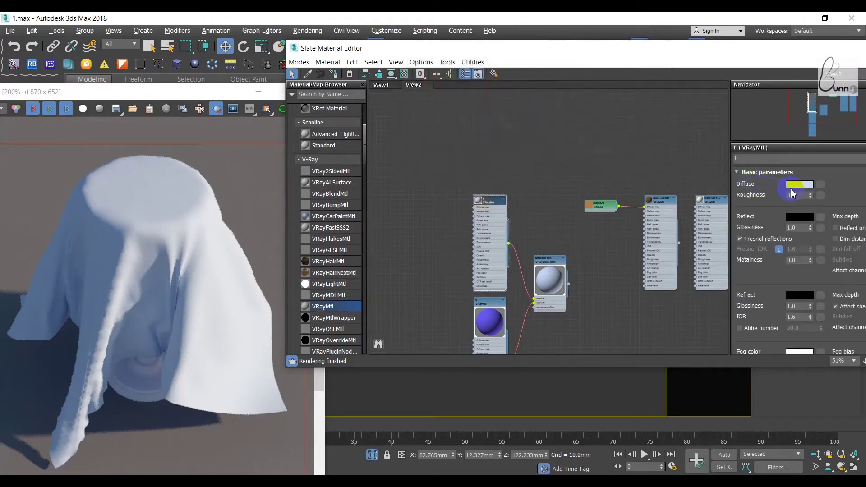
Step: Set front material t's diffuse colour to pink 255/149/149
click(800, 185)
drag(439, 81, 417, 69)
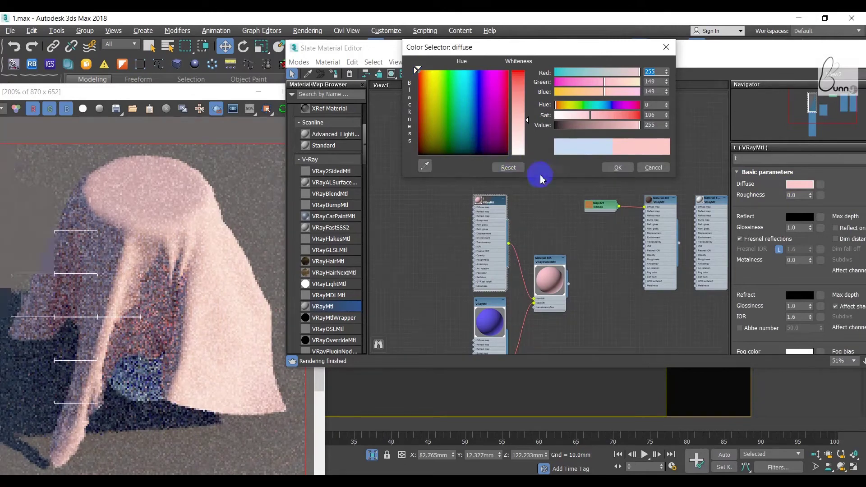
click(618, 167)
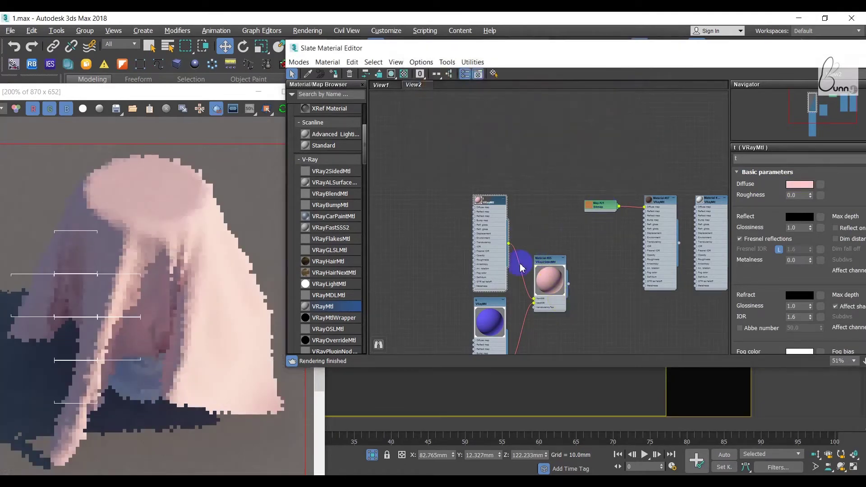
Step: Bring up the two-sided material's settings and its translucency colour
mouse_move(490, 321)
mouse_down()
mouse_move(690, 267)
mouse_move(734, 230)
mouse_up()
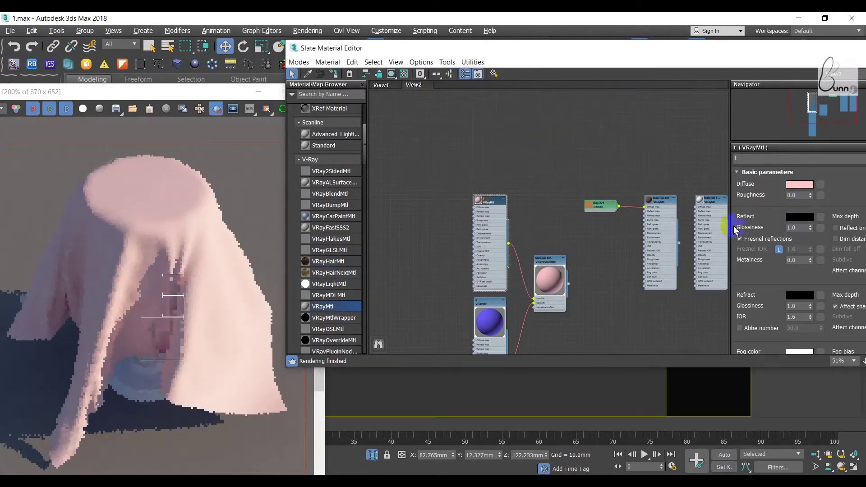
drag(565, 259, 551, 263)
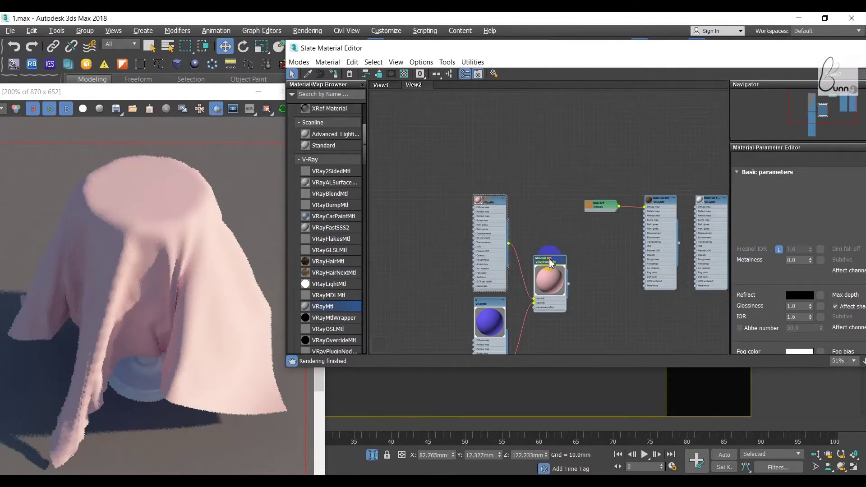
drag(687, 48, 557, 46)
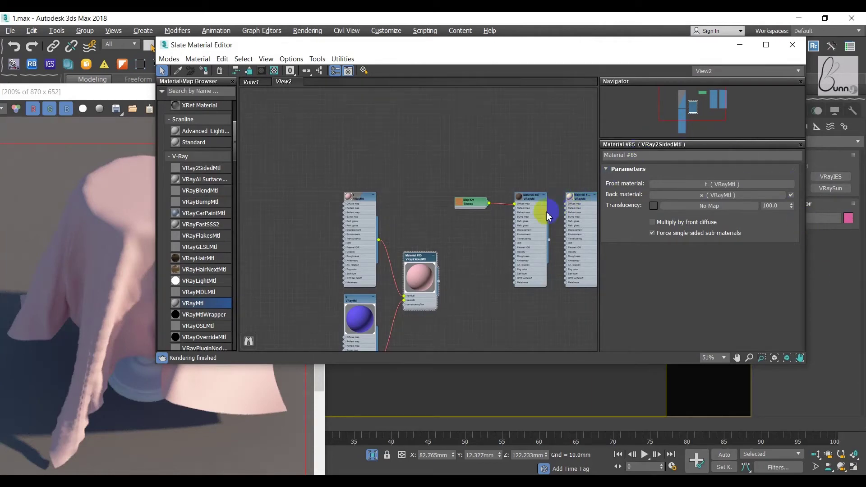
click(654, 207)
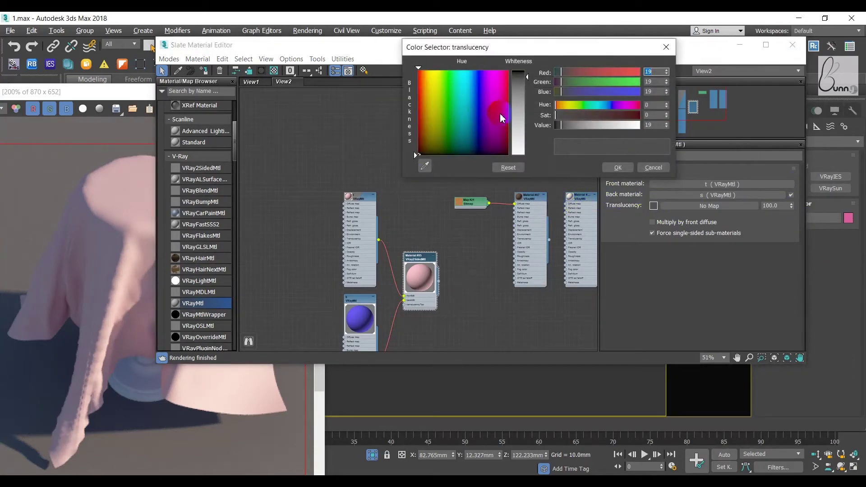
Step: Set translucency to grey 125/125/125, restore the main window, and move the editor aside
click(518, 112)
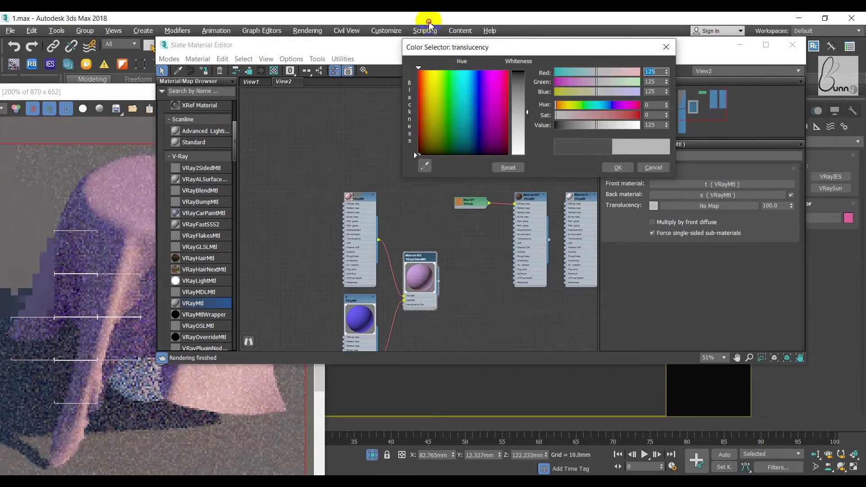
double_click(429, 22)
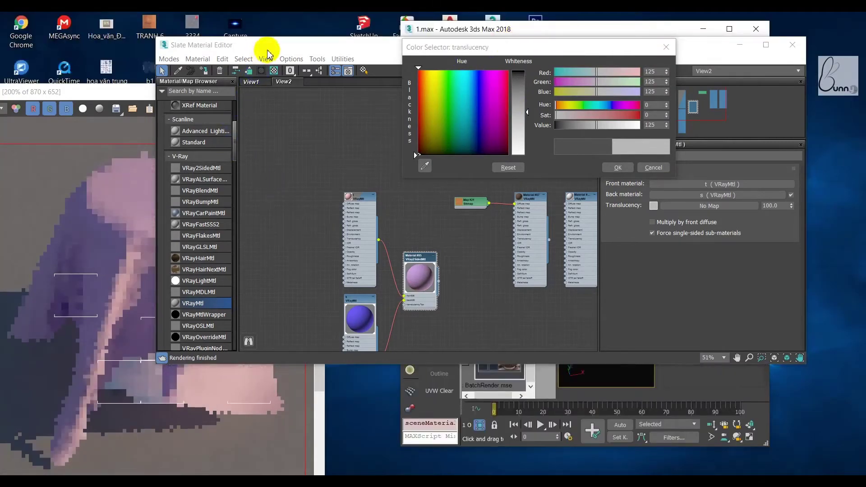
drag(268, 50, 448, 65)
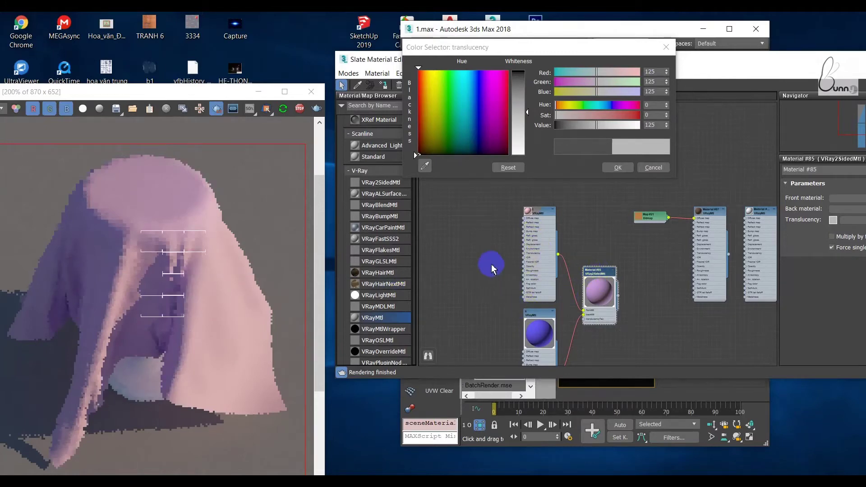
click(618, 167)
Step: Add a new Bitmap map node and browse to the MAX BAI HOC folder
right_click(475, 200)
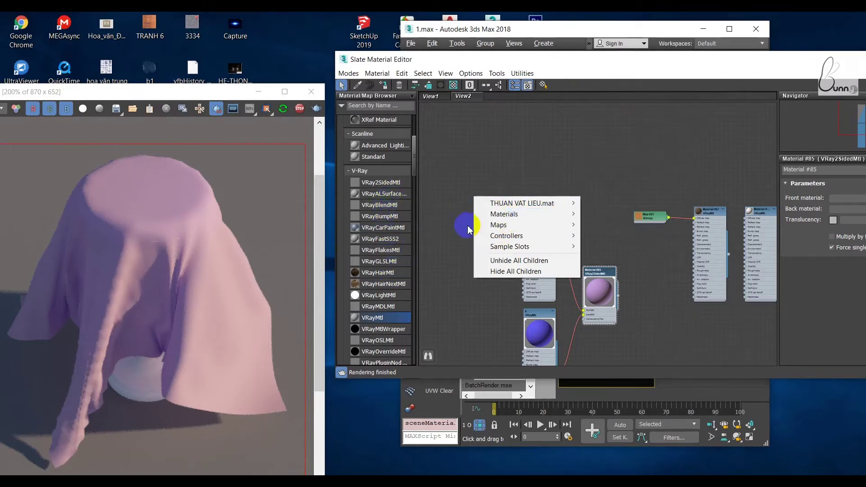
mouse_move(524, 225)
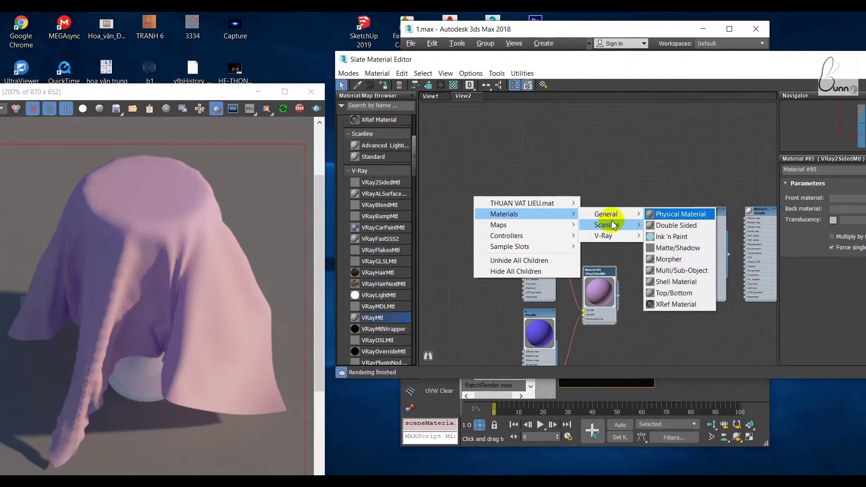
mouse_move(606, 224)
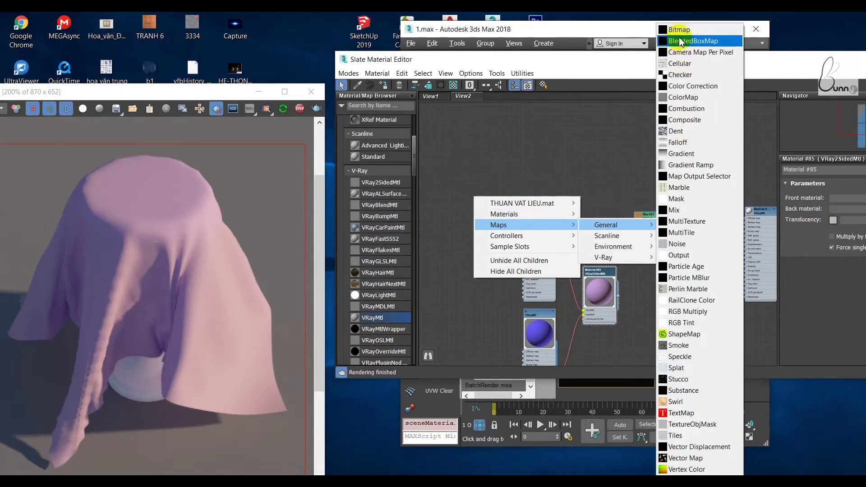
click(680, 30)
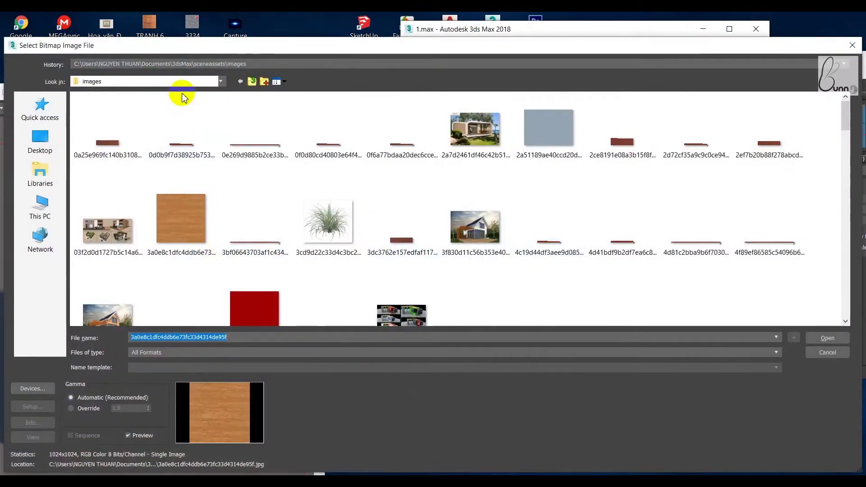
click(175, 65)
click(148, 81)
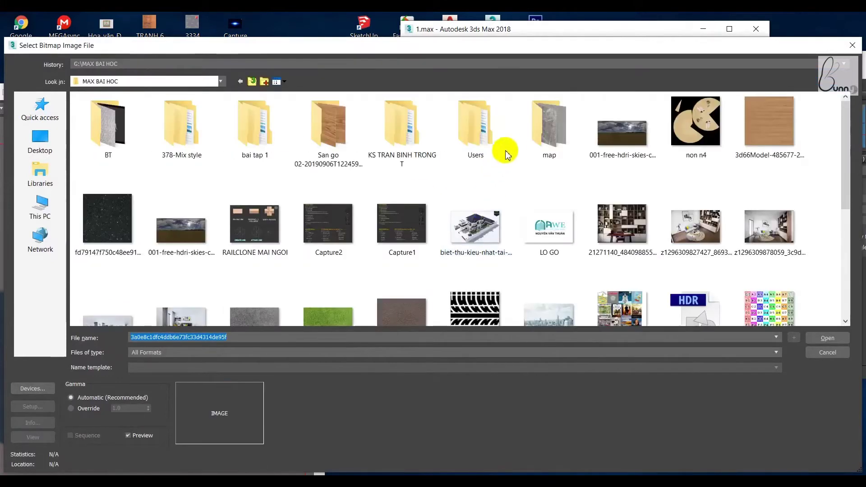
Step: Load the red 79.jpg texture from the map folder and wire it to the bump slot
double_click(534, 128)
scroll(632, 225, down, 3)
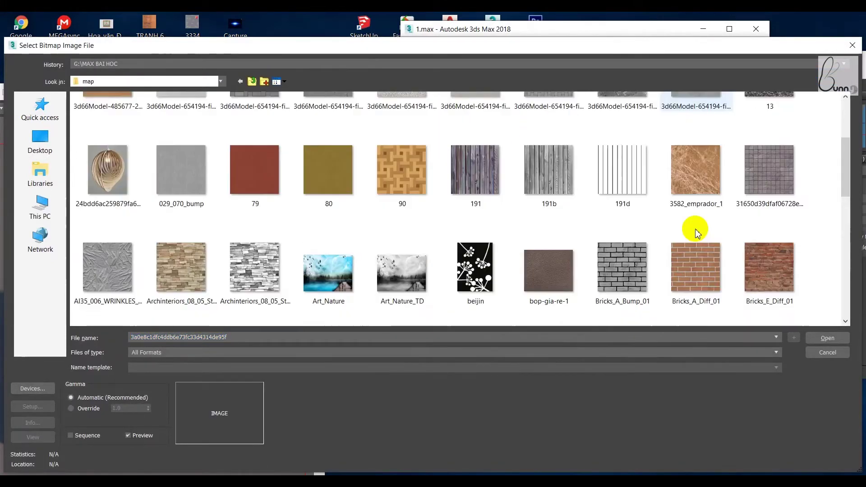
scroll(693, 233, down, 3)
scroll(693, 241, down, 3)
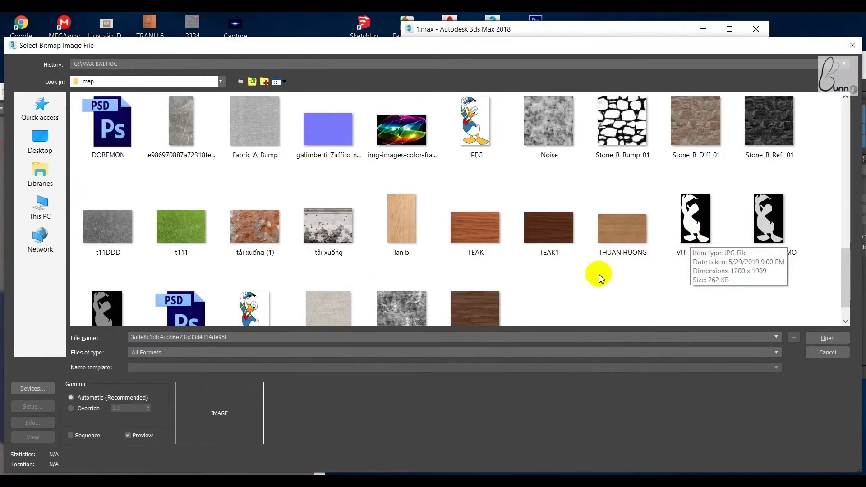
scroll(597, 275, up, 5)
scroll(598, 276, down, 1)
scroll(600, 278, up, 3)
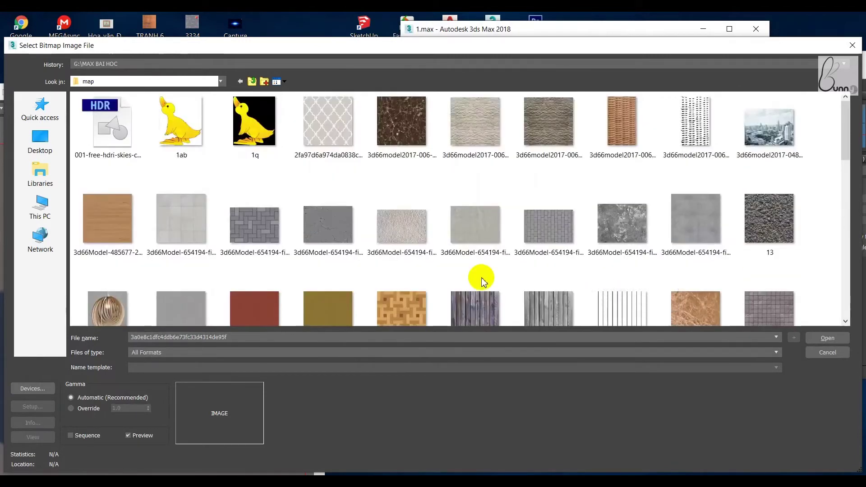
double_click(263, 307)
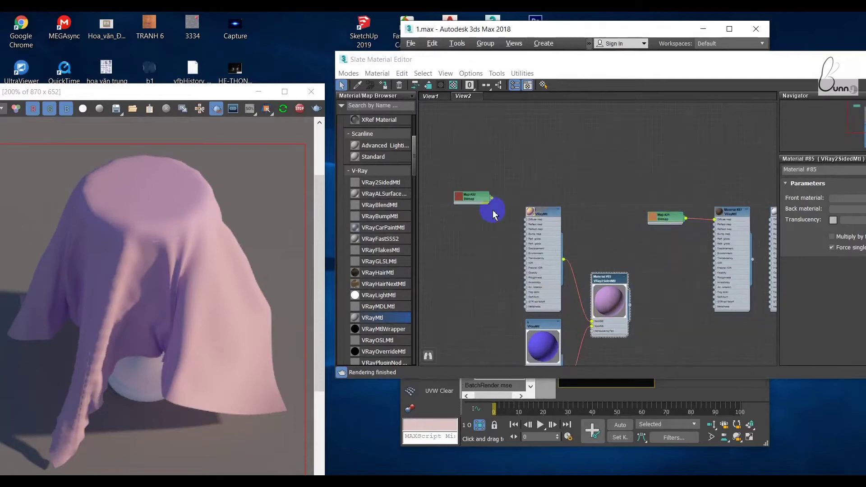
drag(494, 199, 525, 231)
scroll(525, 231, up, 4)
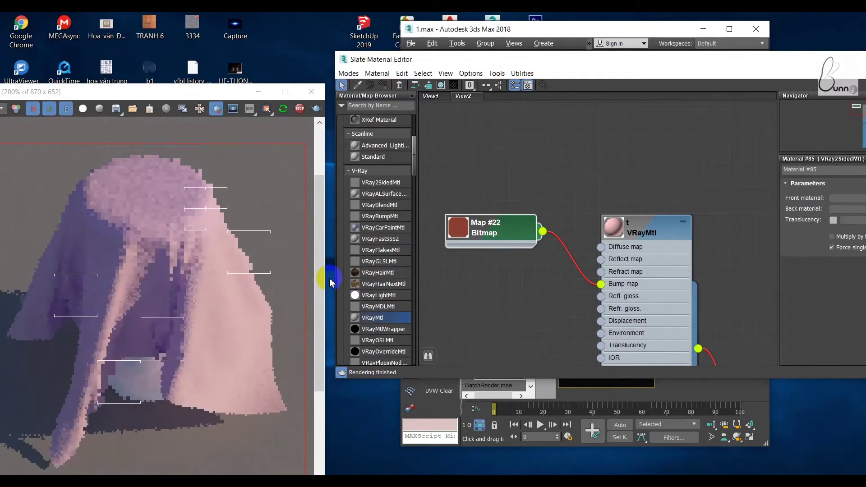
Step: Set Map #22's U and V tiling to 5
click(493, 221)
drag(756, 59, 687, 62)
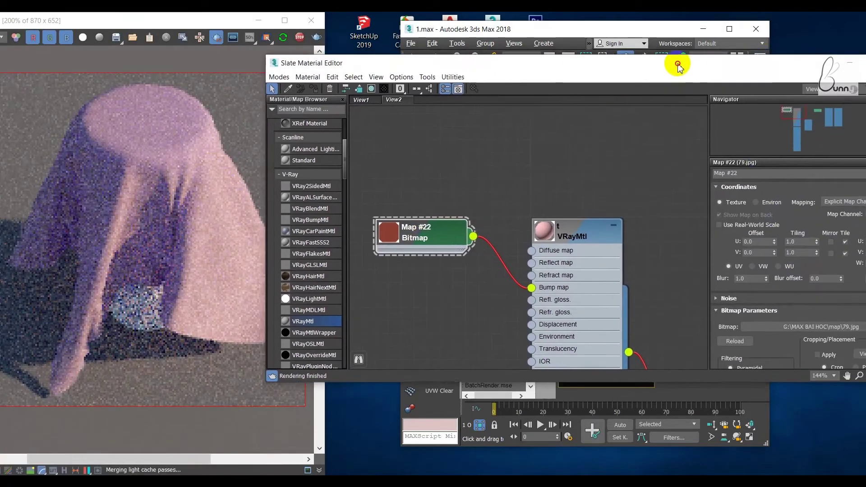
double_click(810, 242)
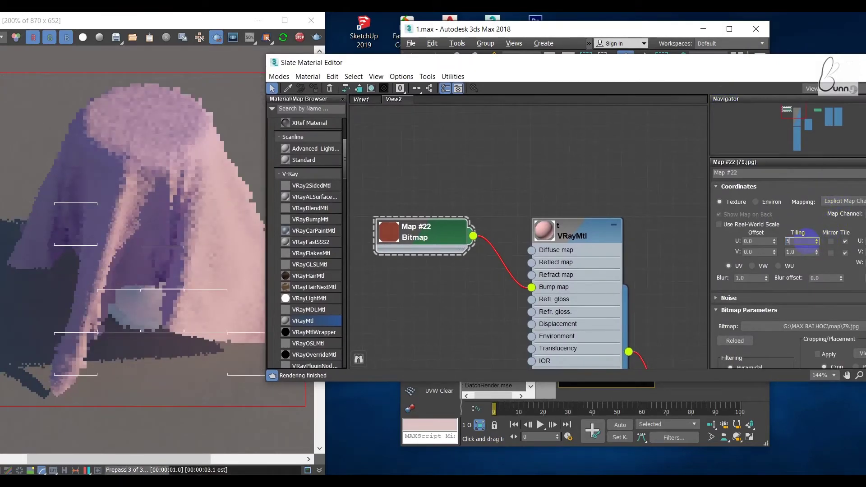
text(5)
key(Tab)
text(5)
key(Return)
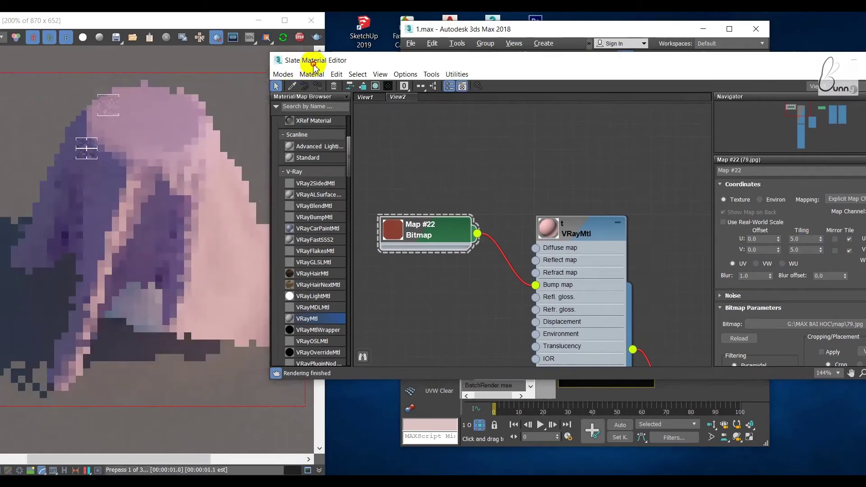
drag(353, 62, 394, 50)
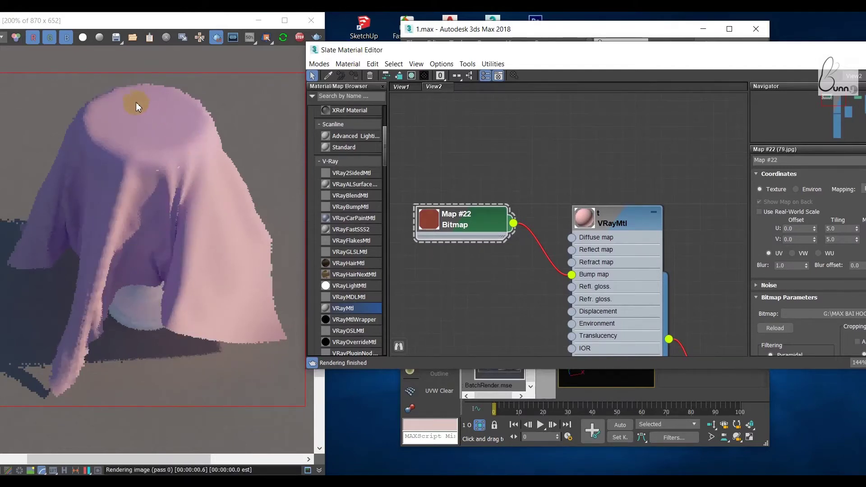
Step: Draw a region render over the cloth and connect the bitmap to the bump slot
drag(143, 86, 215, 173)
drag(283, 260, 281, 261)
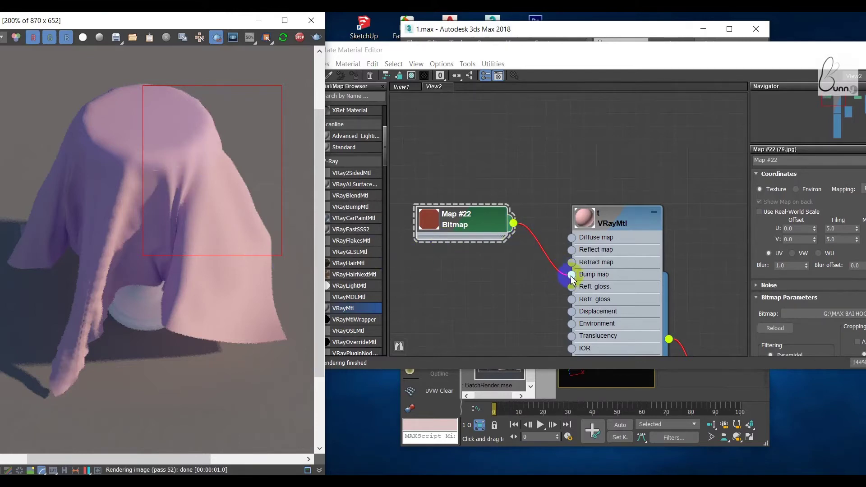
drag(572, 279, 572, 275)
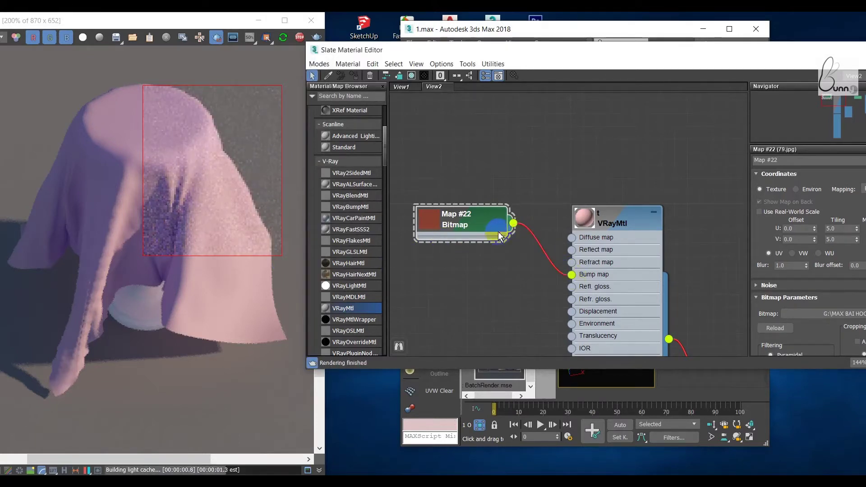
scroll(565, 244, down, 2)
scroll(573, 245, down, 2)
scroll(562, 182, down, 2)
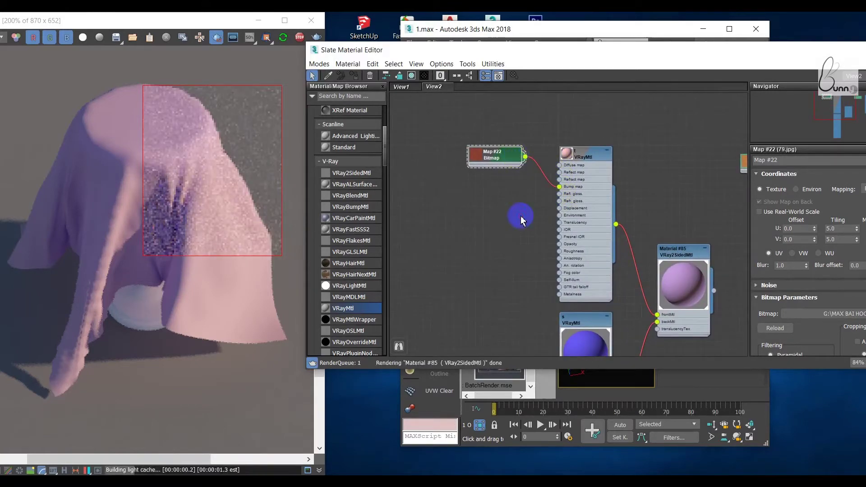
Step: Disconnect the Map #22 bitmap from the VRayMtl Bump map socket
click(556, 189)
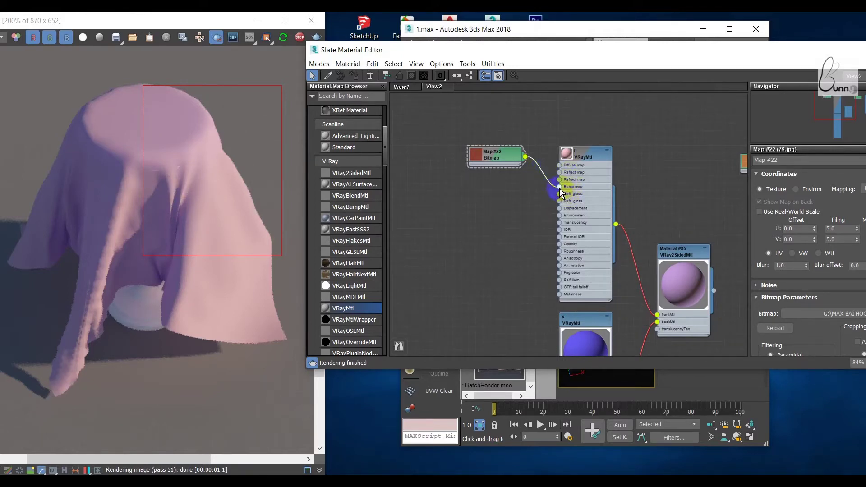
drag(561, 194, 514, 181)
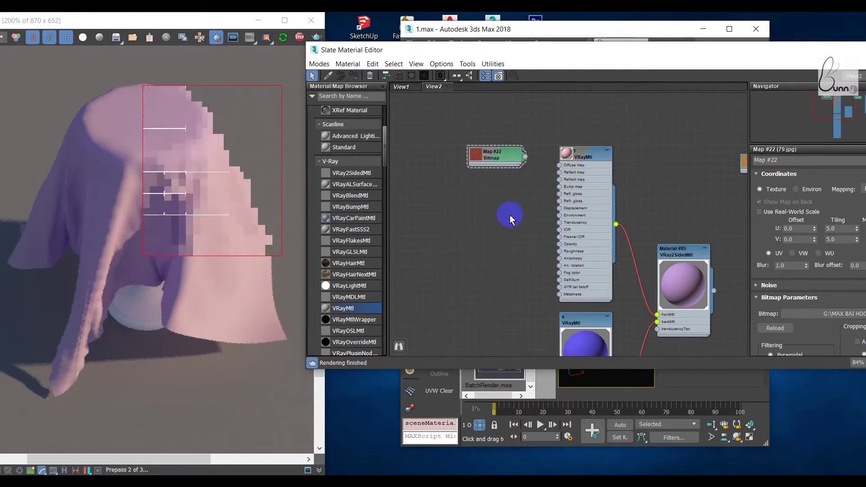
click(88, 98)
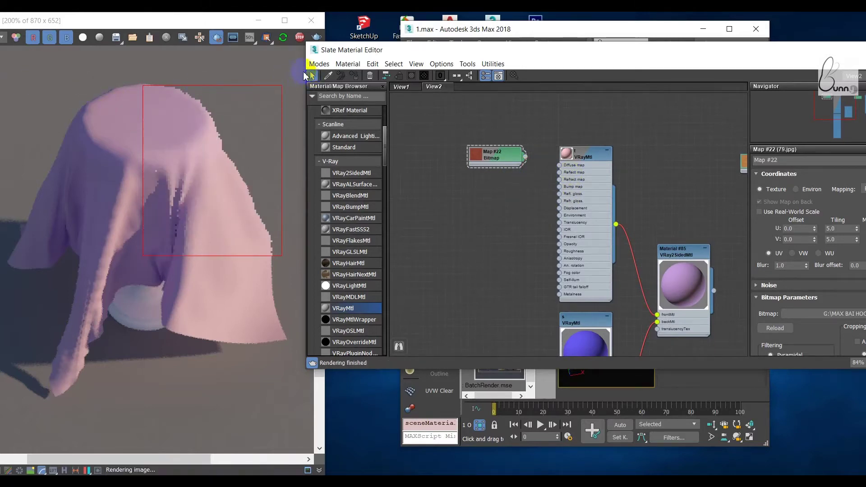
Step: Redraw the frame-buffer render region around the whole cloth and reframe the node view
mouse_move(293, 65)
mouse_down()
mouse_move(116, 377)
mouse_move(3, 403)
mouse_up()
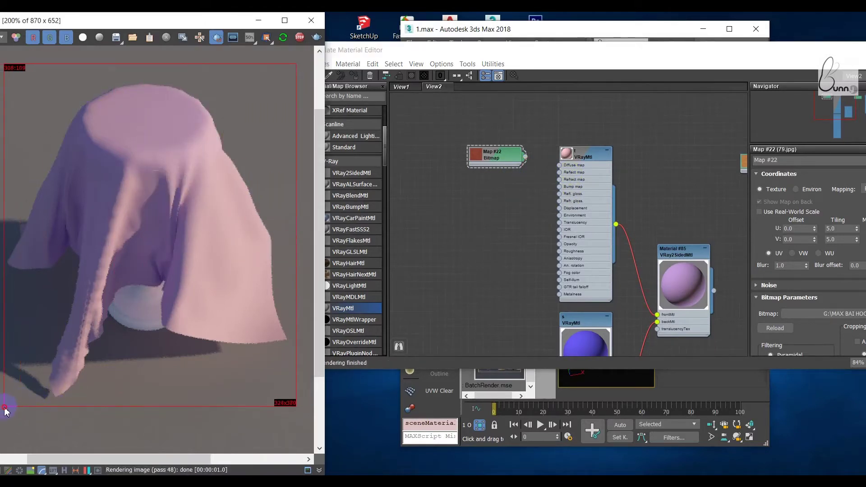
click(561, 222)
scroll(560, 199, down, 1)
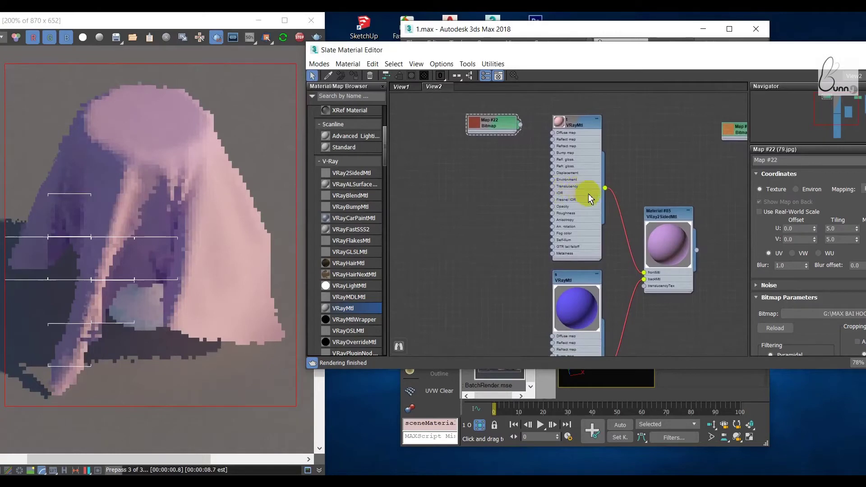
middle_drag(589, 198, 629, 149)
scroll(627, 180, down, 1)
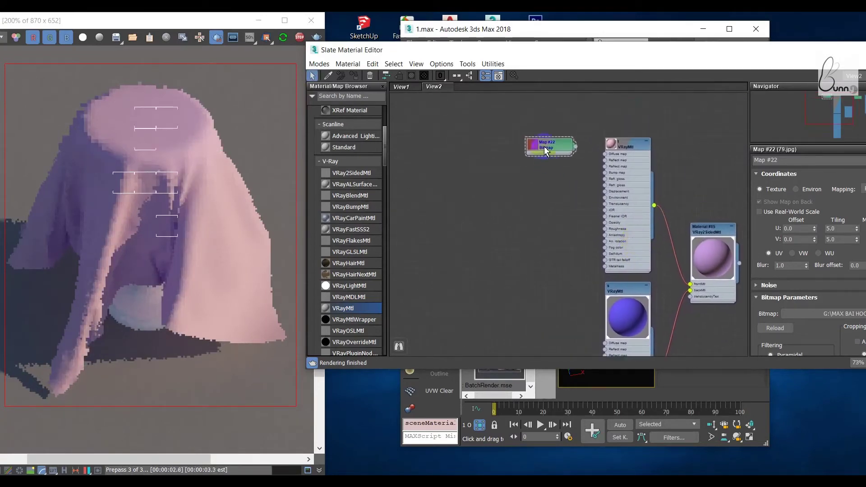
drag(546, 151, 531, 110)
scroll(360, 302, down, 5)
Step: Add a Falloff map and wire it to the first VRayMtl's Diffuse map
scroll(360, 305, down, 1)
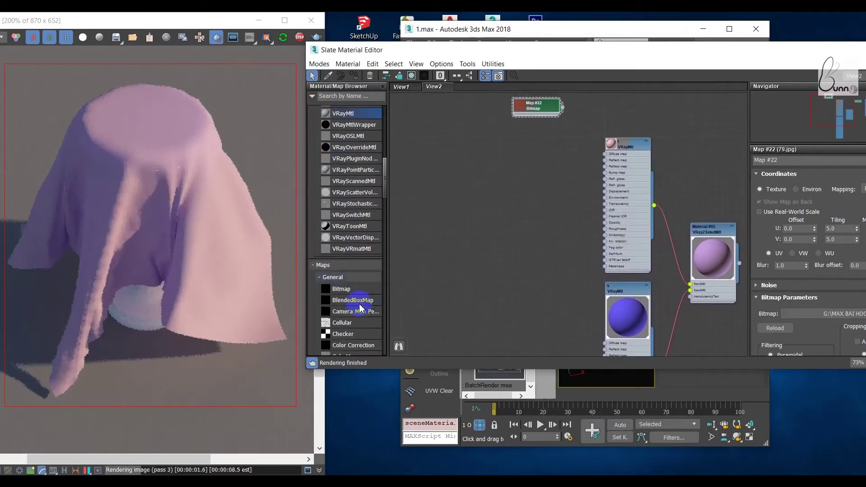
scroll(361, 309, down, 4)
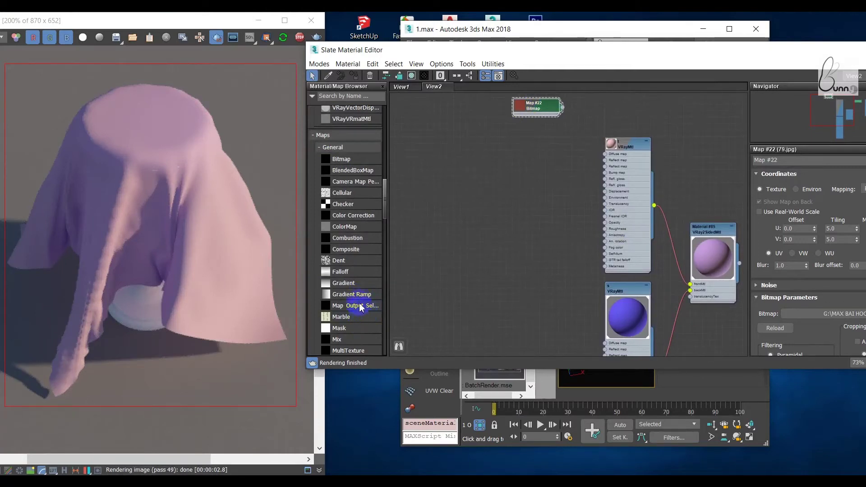
drag(527, 173, 527, 173)
scroll(567, 248, up, 3)
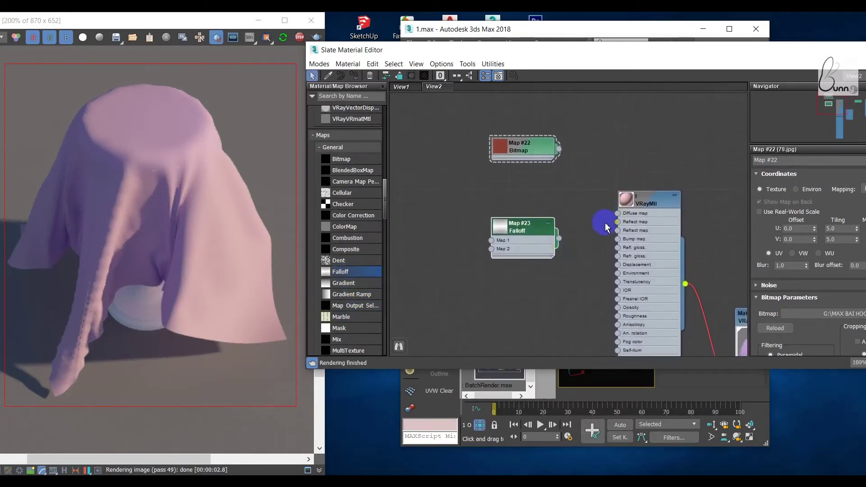
drag(619, 219, 617, 214)
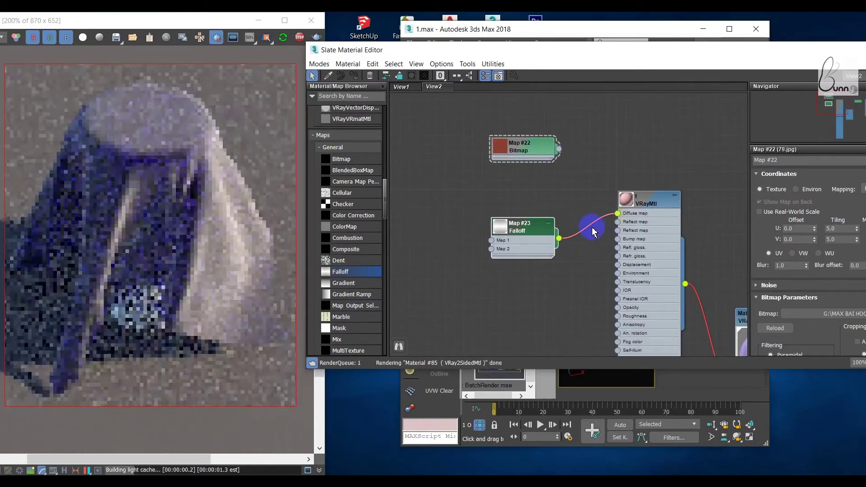
scroll(522, 232, down, 1)
middle_drag(523, 232, 538, 162)
scroll(535, 177, down, 1)
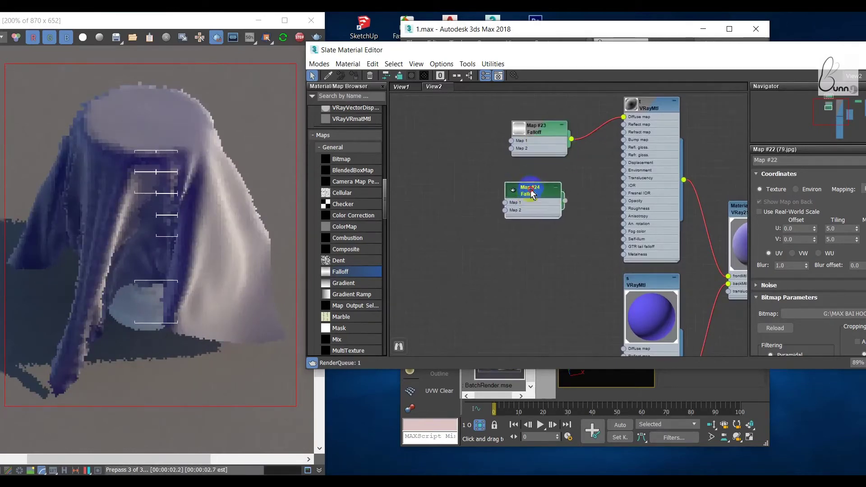
Step: Clone the Falloff map and wire the copy to the second VRayMtl's Diffuse
shift+drag(542, 145, 564, 284)
middle_drag(565, 284, 546, 225)
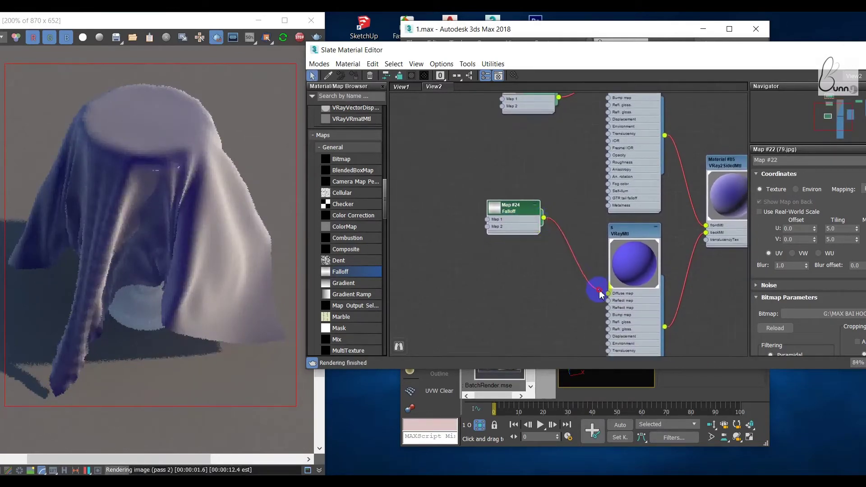
drag(607, 297, 607, 298)
scroll(573, 286, down, 2)
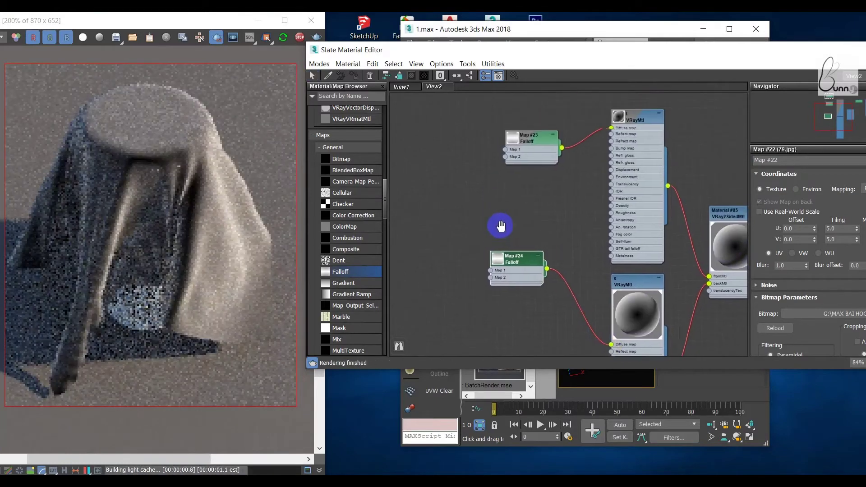
middle_drag(503, 229, 526, 238)
scroll(527, 238, up, 1)
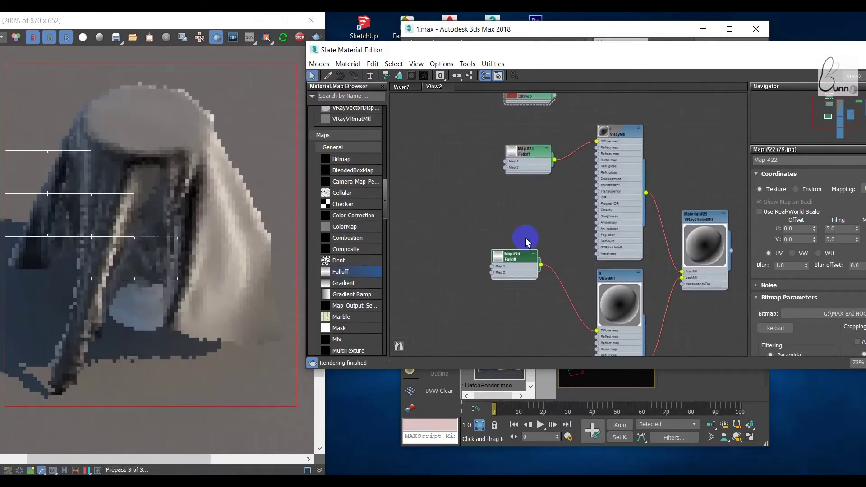
Step: Tidy the Falloff, Bitmap and VRayMtl nodes, then unhook the first VRayMtl from the two-sided material
drag(514, 254, 511, 294)
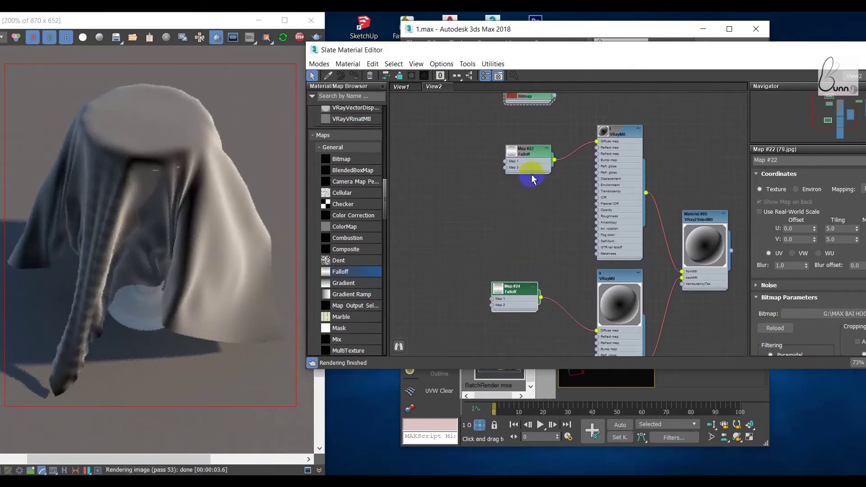
middle_drag(532, 180, 539, 211)
drag(546, 130, 553, 122)
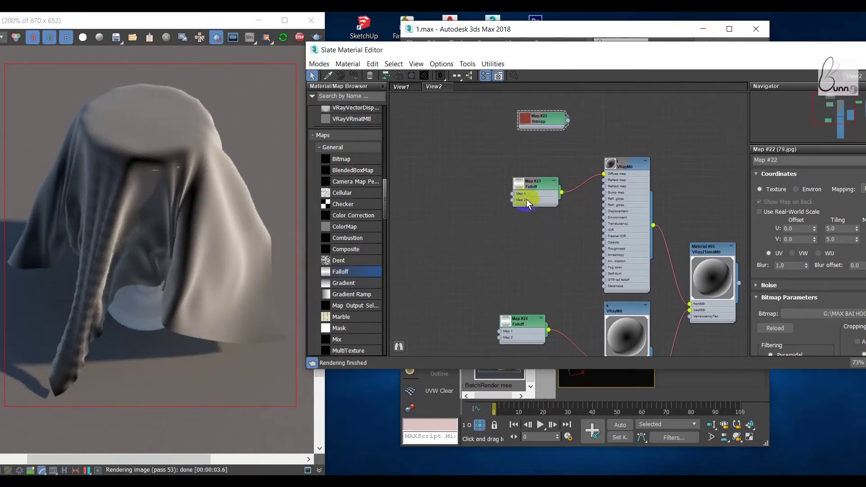
drag(528, 203, 534, 182)
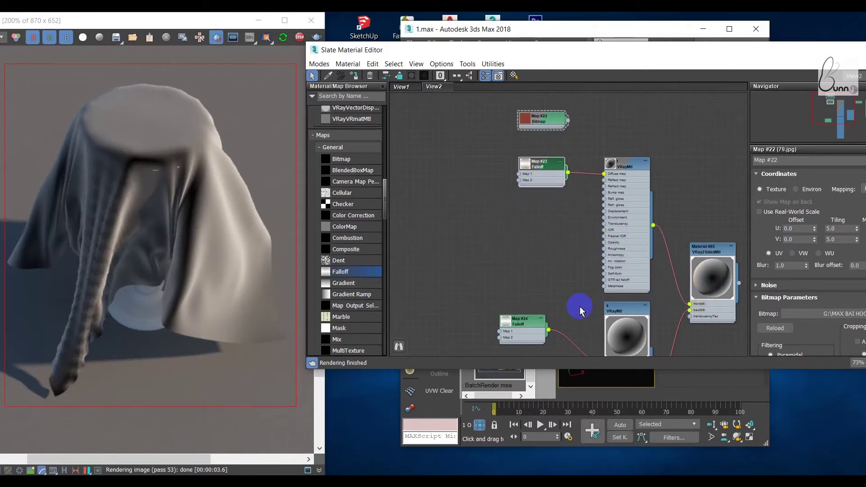
middle_drag(580, 312, 543, 209)
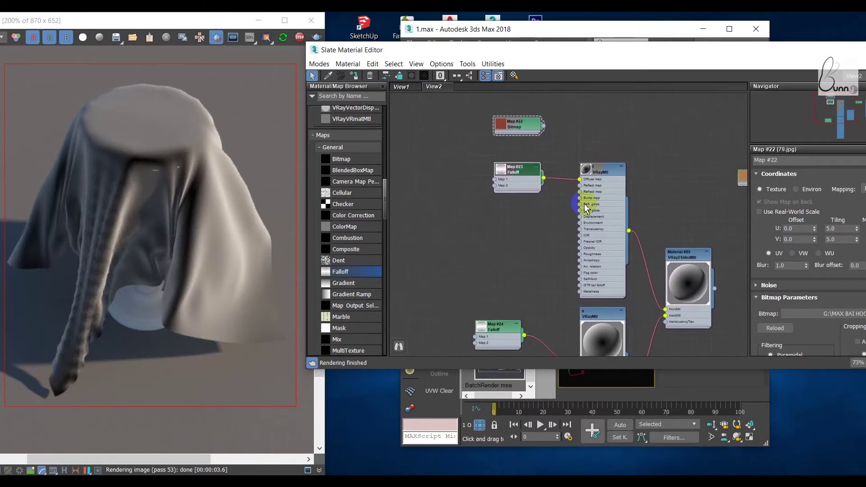
drag(607, 192, 594, 159)
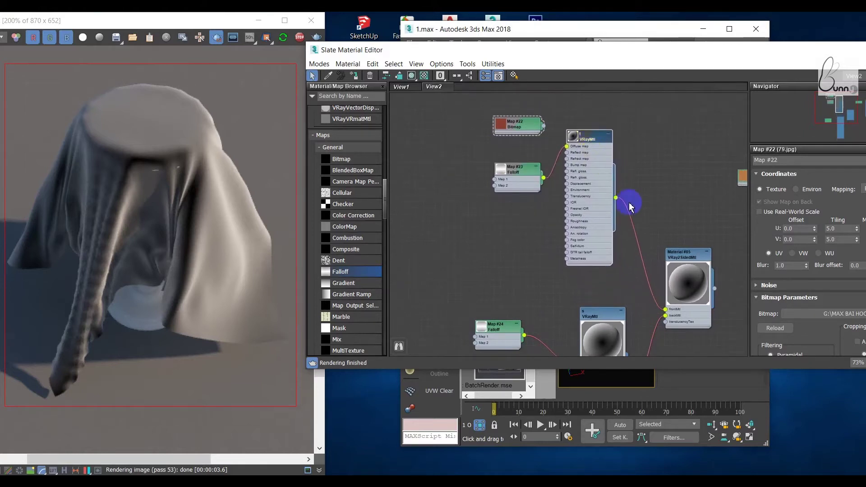
drag(628, 247, 632, 246)
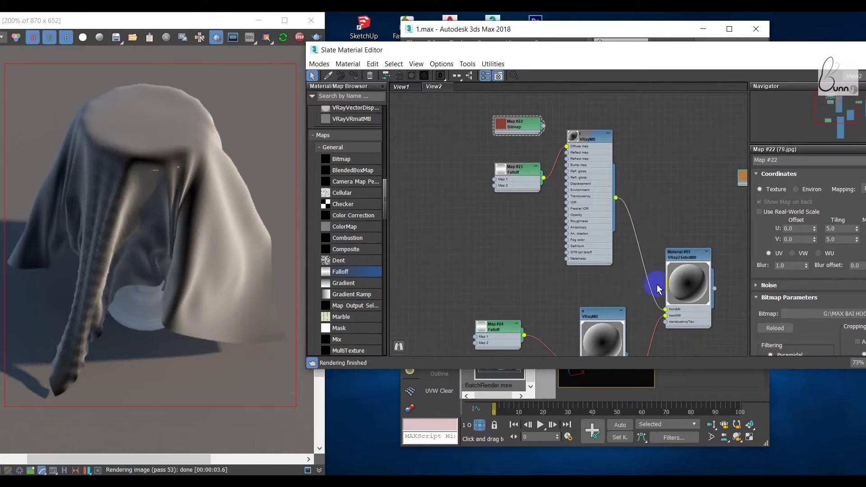
drag(665, 311, 638, 300)
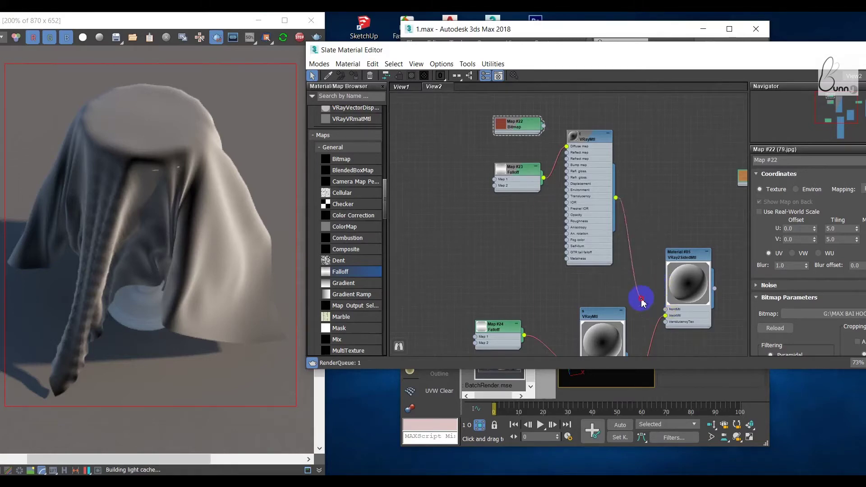
mouse_move(529, 30)
mouse_down()
mouse_move(510, 59)
mouse_move(505, 269)
mouse_up()
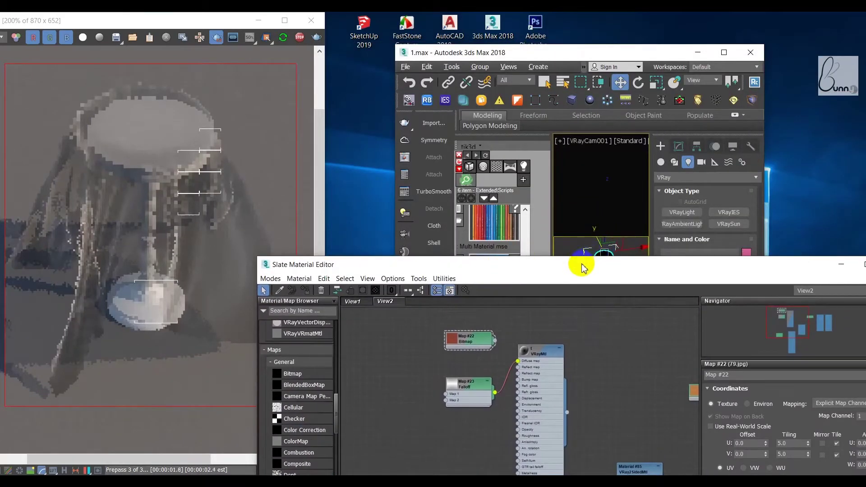
Step: Select the first VRayMtl node and assign it to the selected cloth
drag(580, 265, 552, 319)
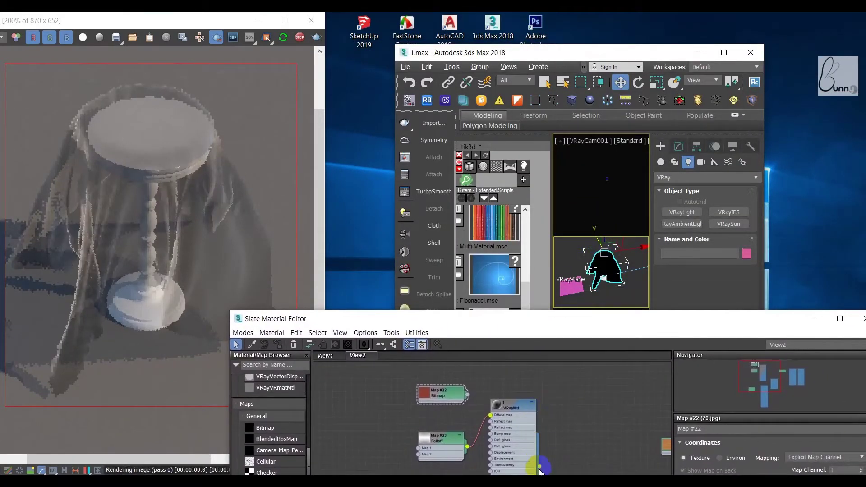
click(513, 413)
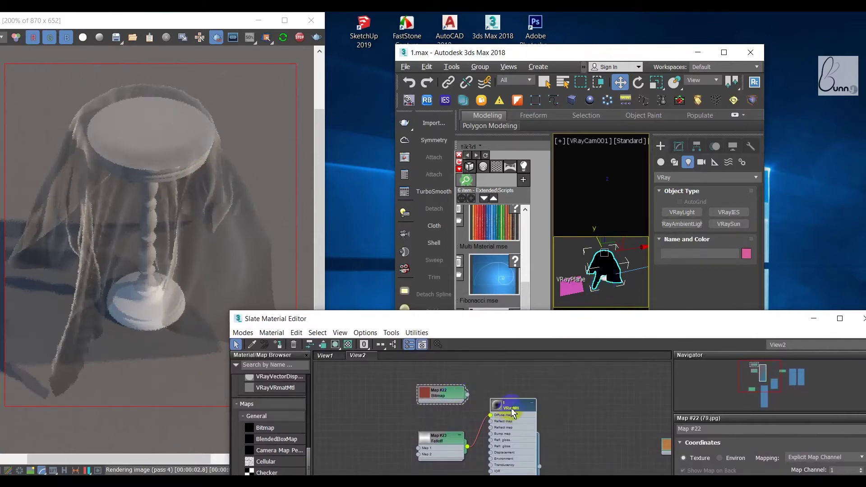
double_click(513, 411)
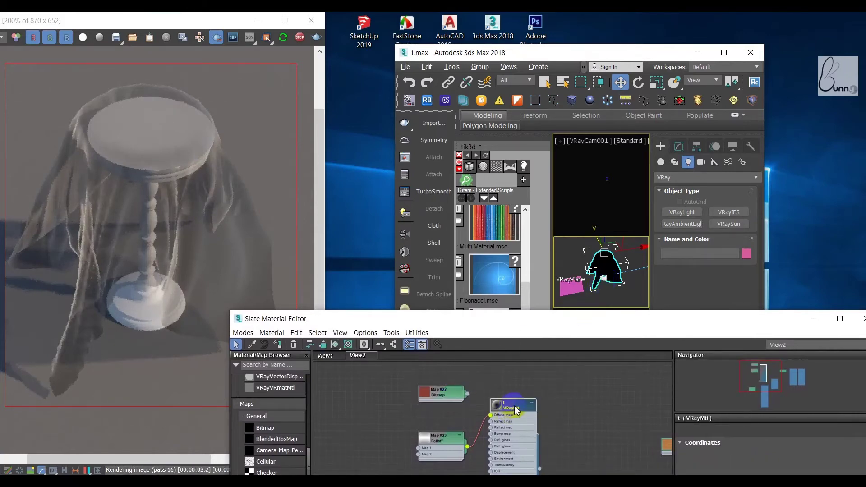
right_click(518, 410)
click(537, 386)
right_click(517, 408)
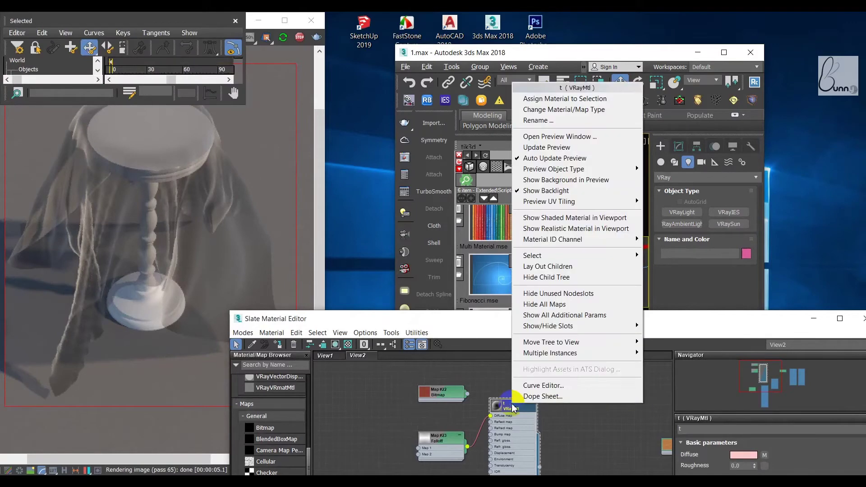
click(548, 99)
Step: Wire the Map #22 bitmap into the VRayMtl Opacity, placing it below the Map #23 Falloff
mouse_move(540, 319)
mouse_down()
mouse_move(561, 280)
mouse_move(596, 135)
mouse_up()
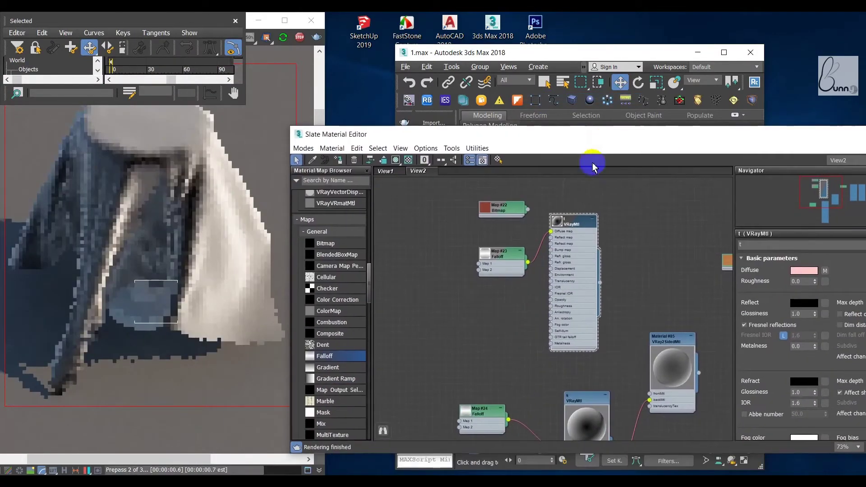
drag(506, 268, 489, 251)
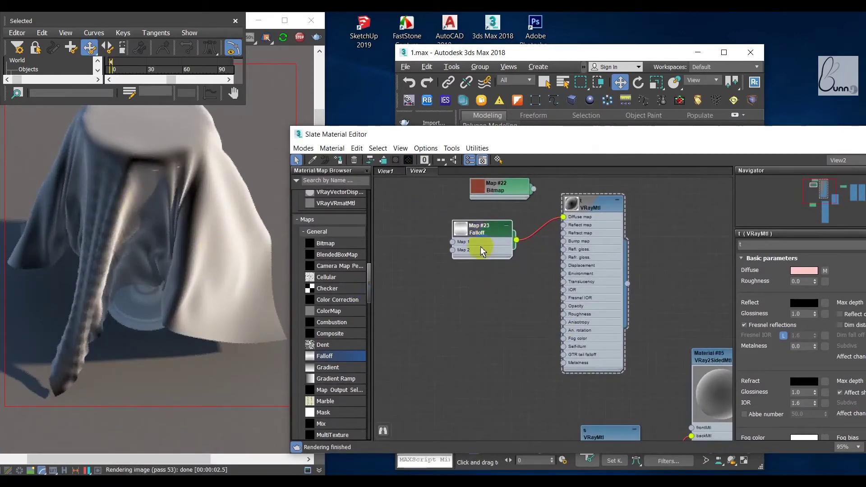
mouse_move(501, 191)
mouse_down()
mouse_move(481, 269)
mouse_move(485, 321)
mouse_up()
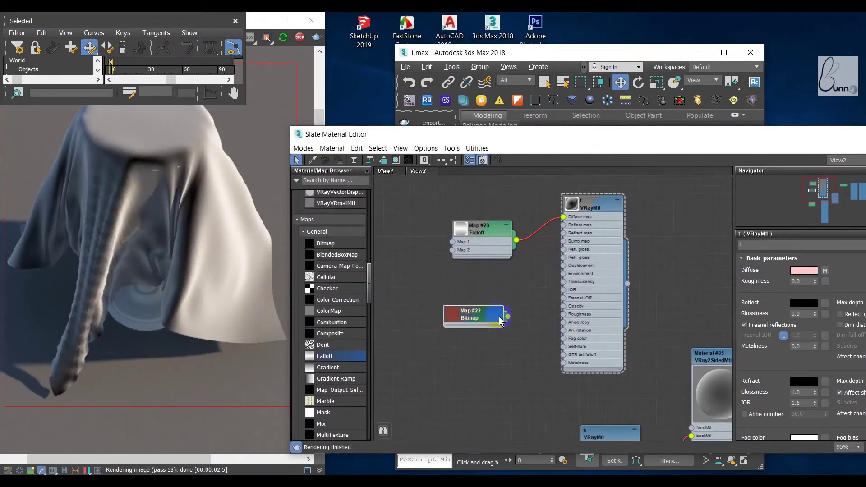
drag(564, 310, 563, 307)
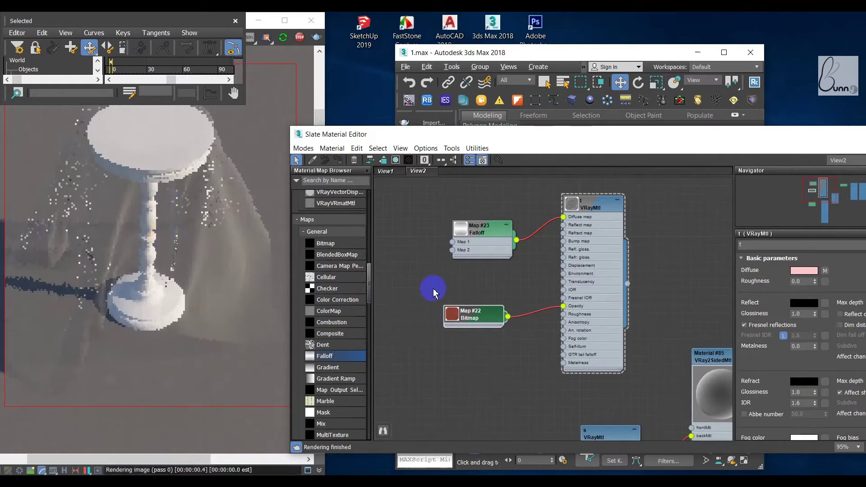
drag(480, 244, 481, 209)
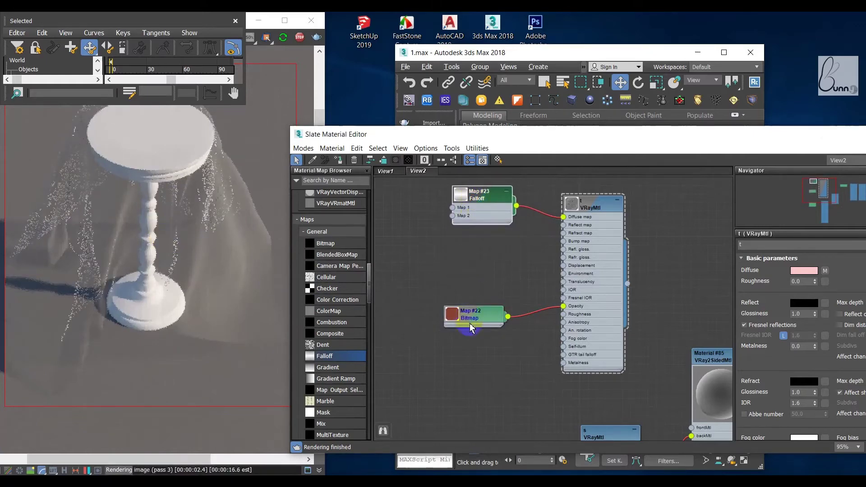
scroll(232, 248, up, 3)
scroll(231, 248, up, 3)
scroll(194, 269, down, 5)
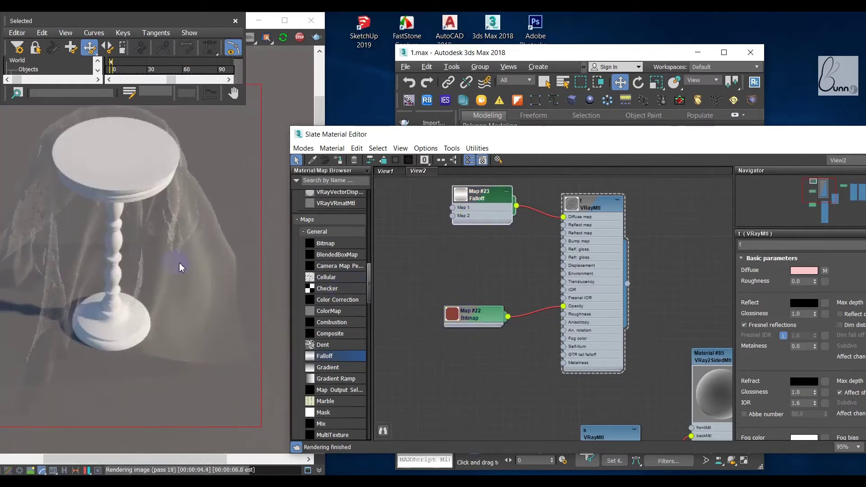
Step: Load the black-dot pattern image from G:\MAX BAI HOC\BT into the Map #22 bitmap
double_click(469, 319)
drag(734, 134, 683, 106)
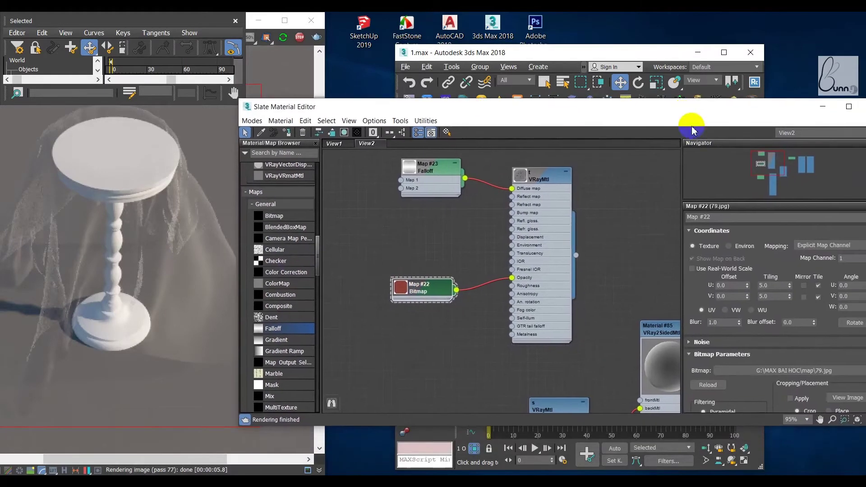
click(793, 370)
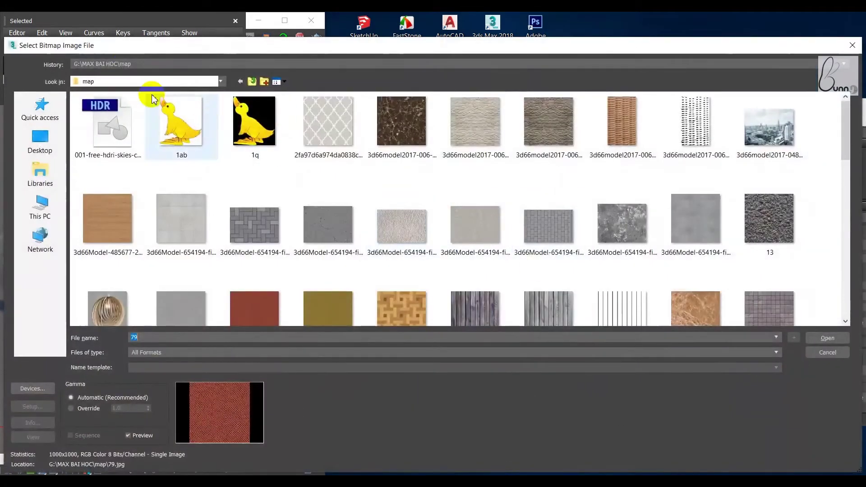
click(100, 82)
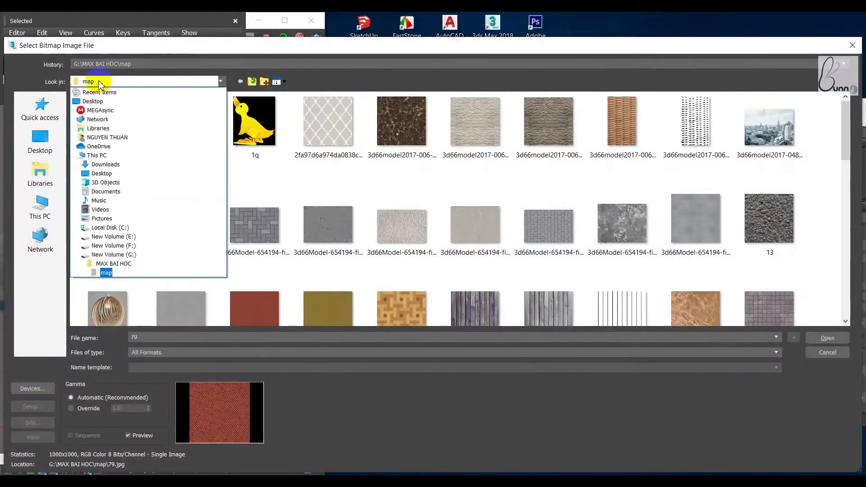
click(119, 255)
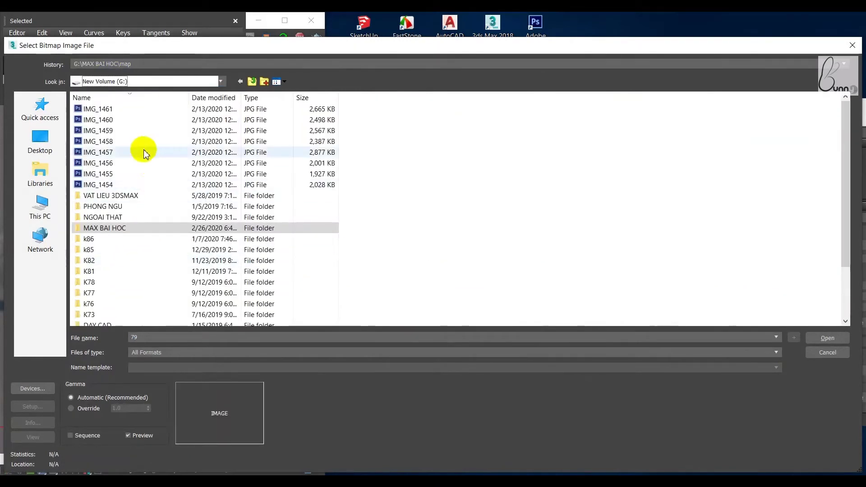
scroll(130, 264, down, 2)
scroll(133, 255, up, 2)
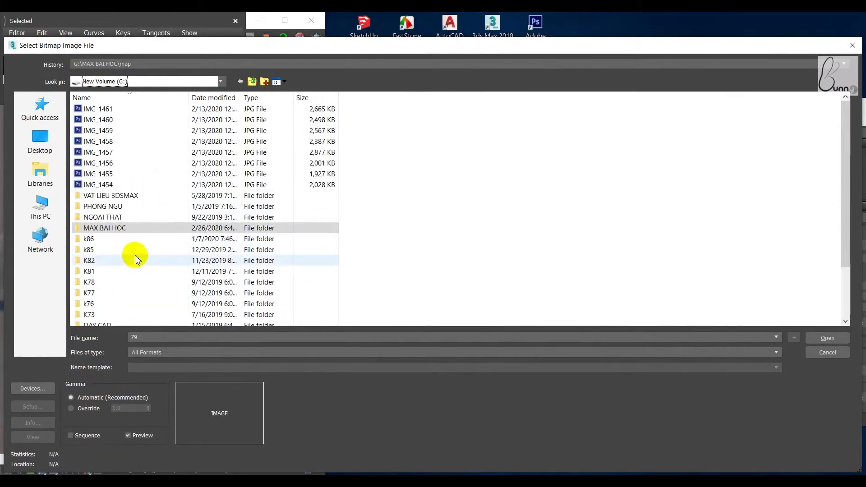
double_click(125, 230)
double_click(107, 119)
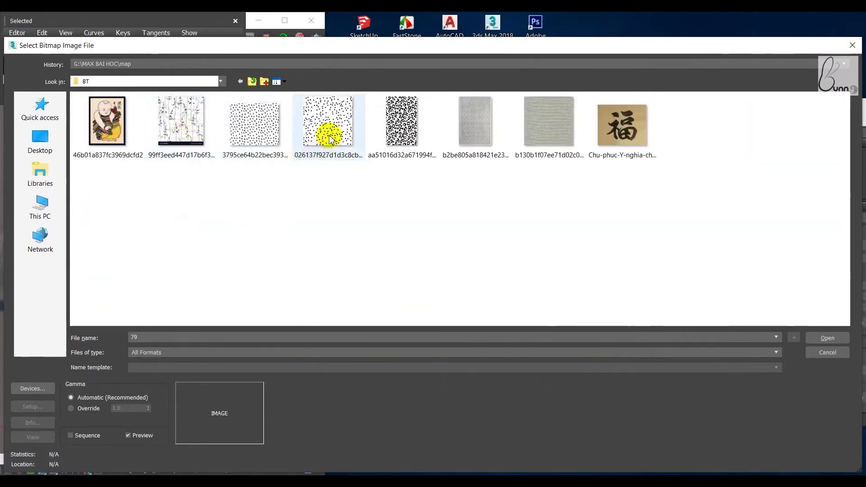
click(328, 132)
click(833, 345)
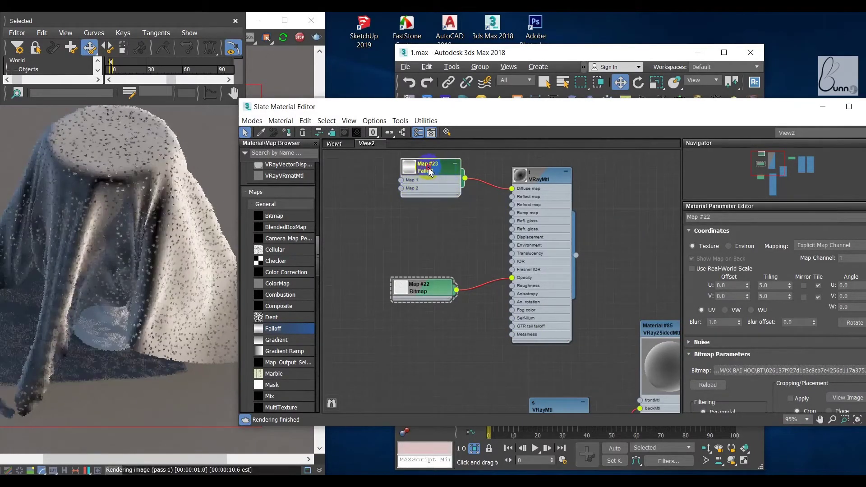
Step: Set the Map #23 Falloff front colour to light blue
double_click(439, 170)
click(707, 256)
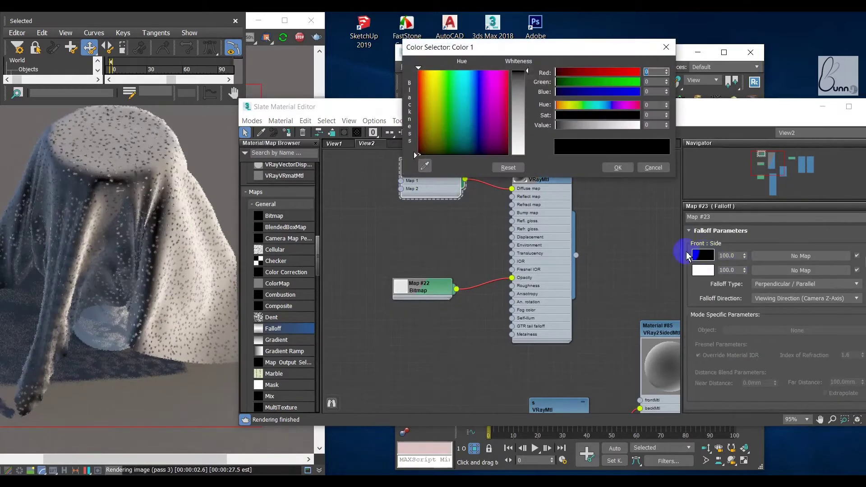
click(476, 107)
click(617, 168)
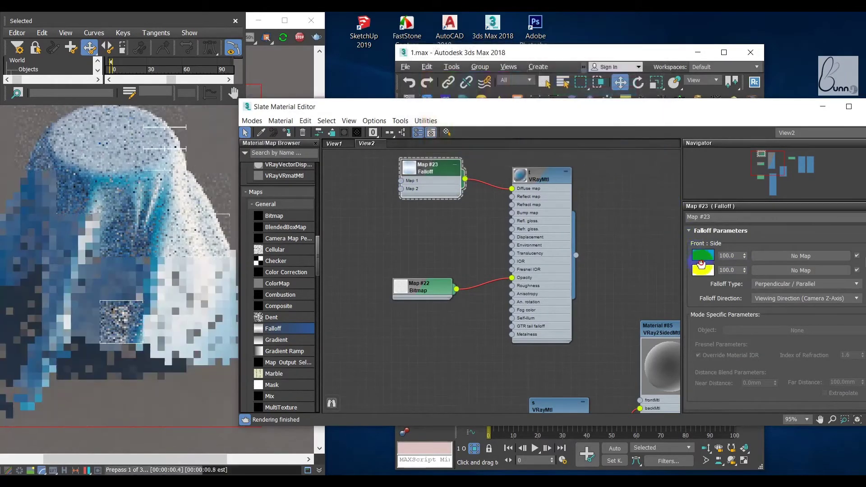
Step: Set the Falloff side colour to a deep blue (24, 39, 235)
click(703, 270)
click(478, 80)
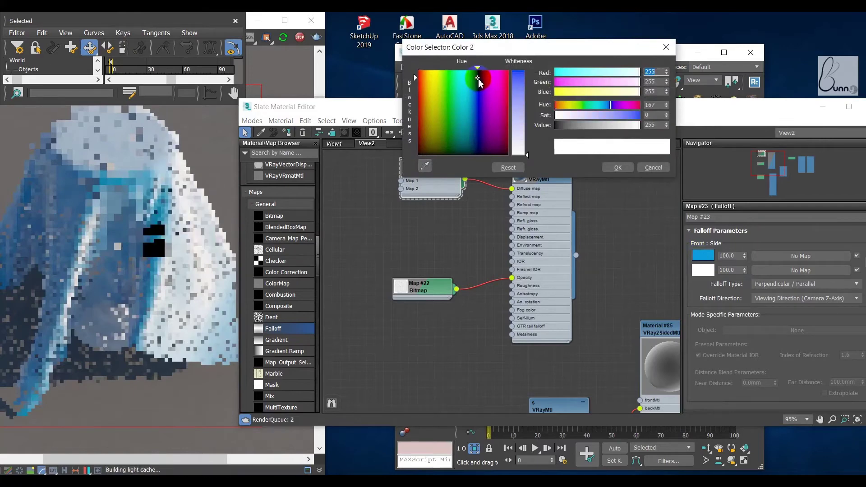
click(523, 94)
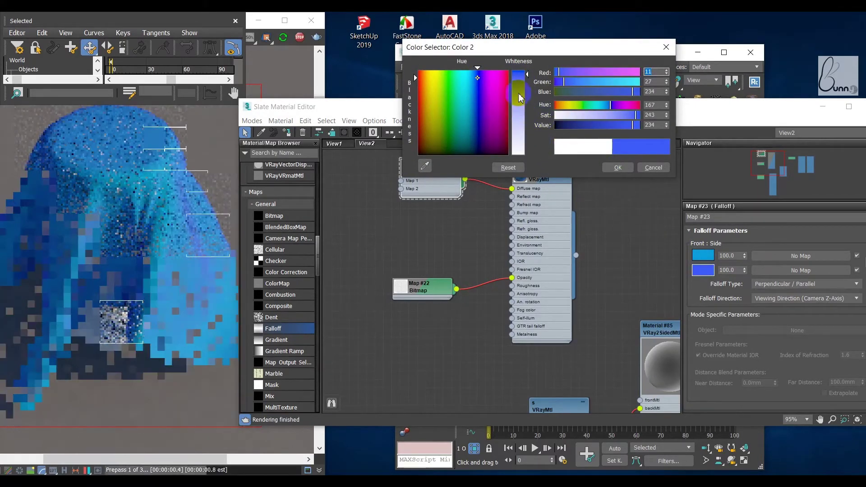
drag(521, 97, 527, 82)
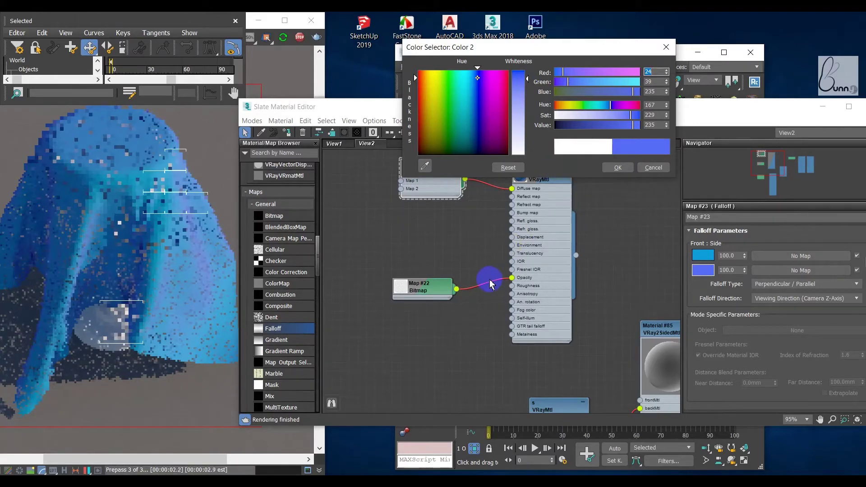
click(618, 168)
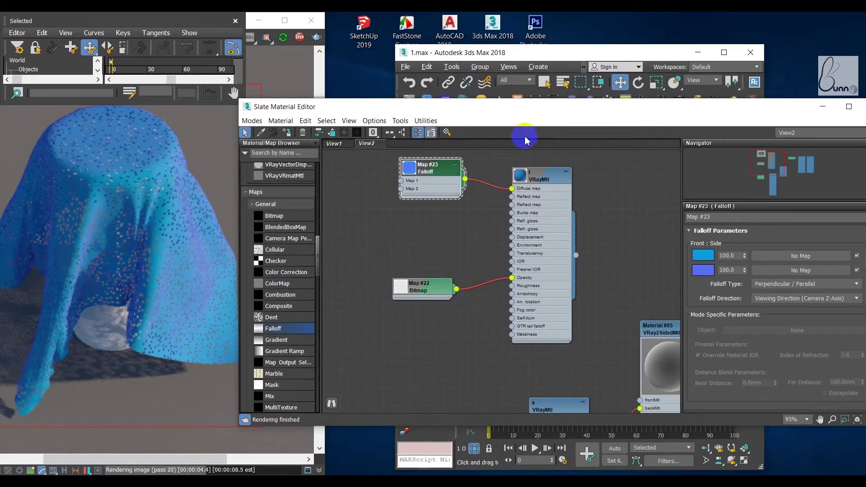
drag(533, 107, 547, 89)
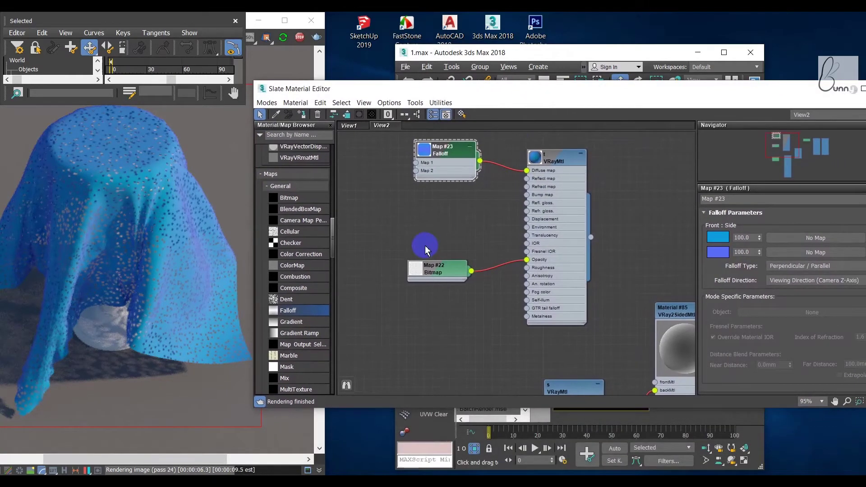
Step: Load a different BT-folder pattern image into Map #22 and enable Cropping/Placement Apply
scroll(441, 276, up, 2)
double_click(431, 279)
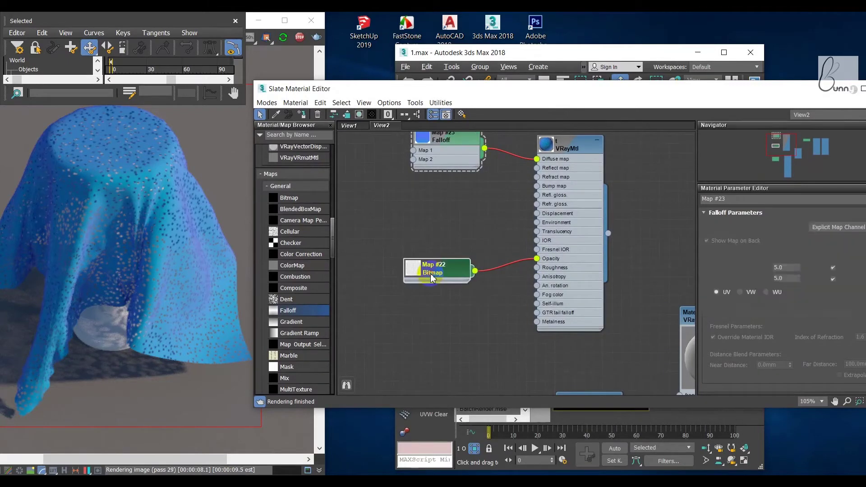
drag(431, 279, 403, 241)
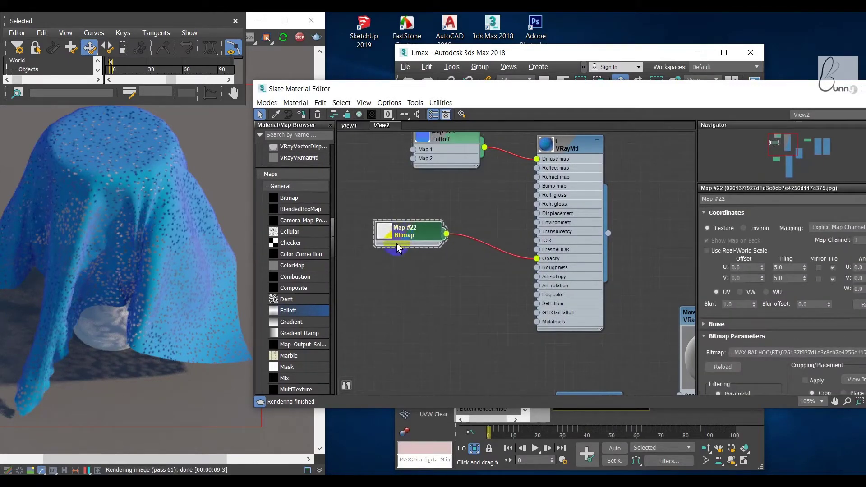
middle_drag(197, 351, 181, 355)
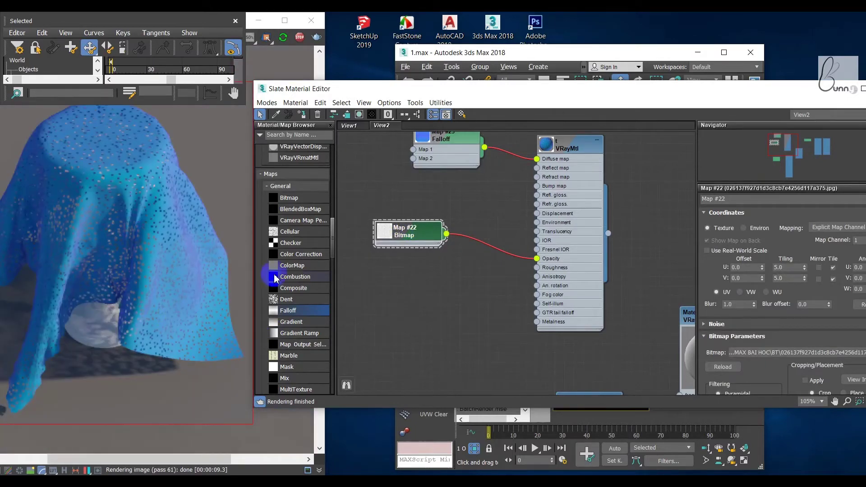
middle_drag(420, 244, 431, 280)
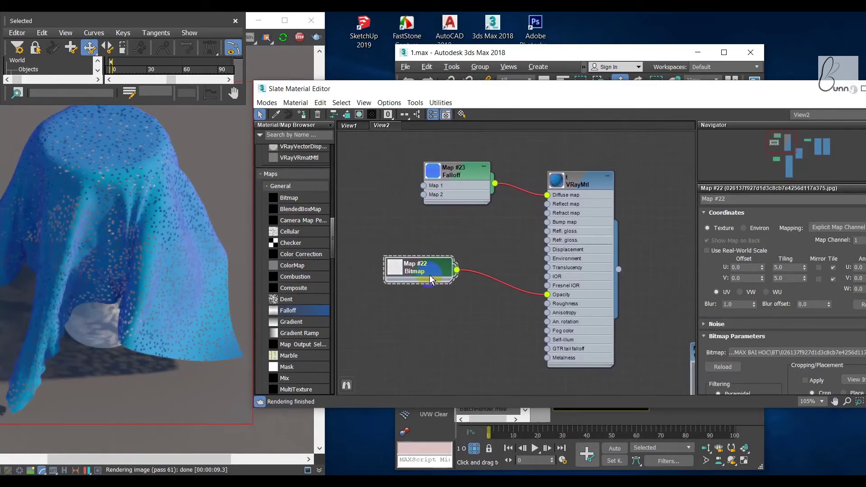
click(771, 357)
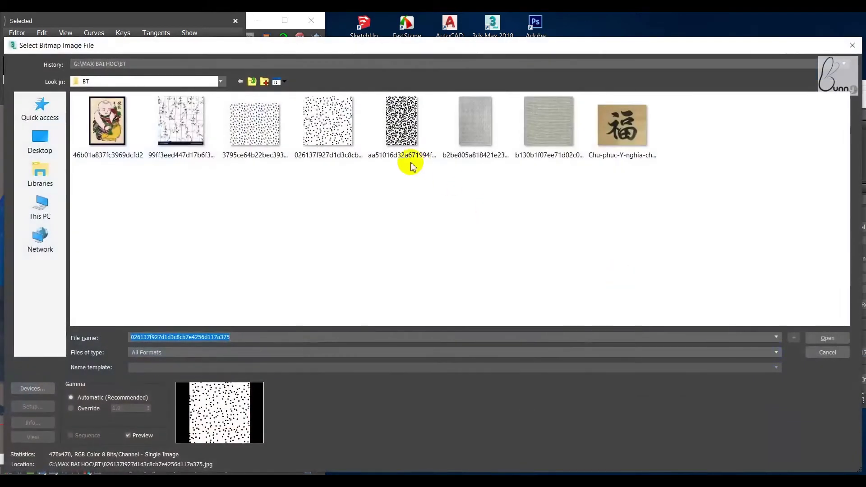
double_click(194, 124)
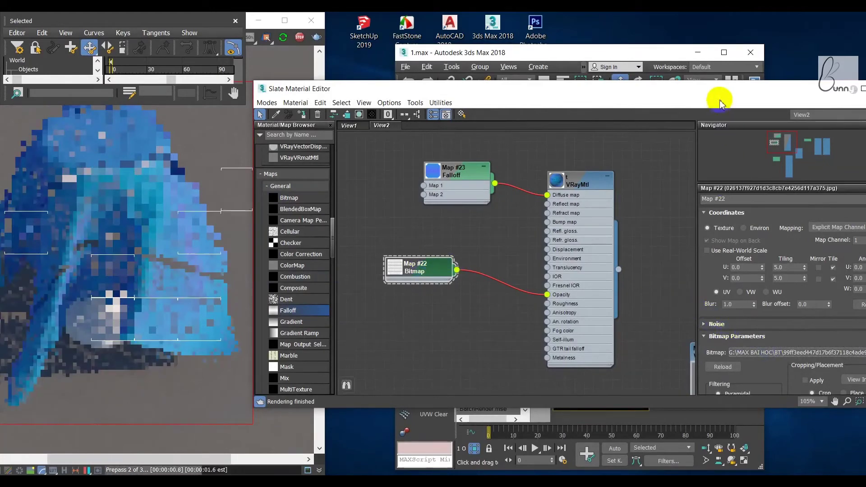
drag(718, 89, 666, 64)
click(754, 356)
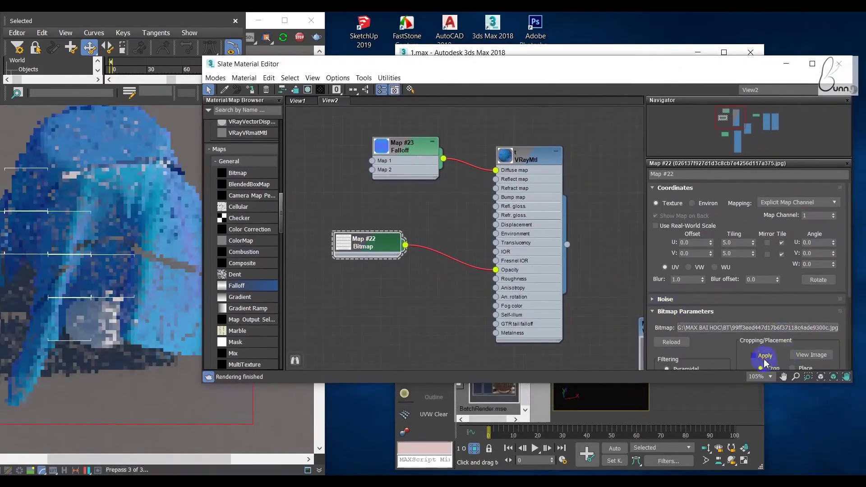
Step: View the bitmap's cropping preview and trim the crop area's top and bottom
click(811, 355)
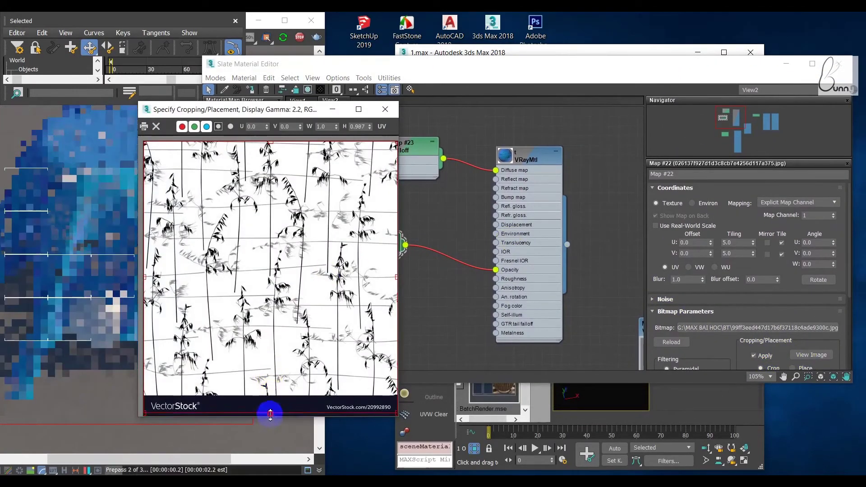
drag(270, 413, 272, 395)
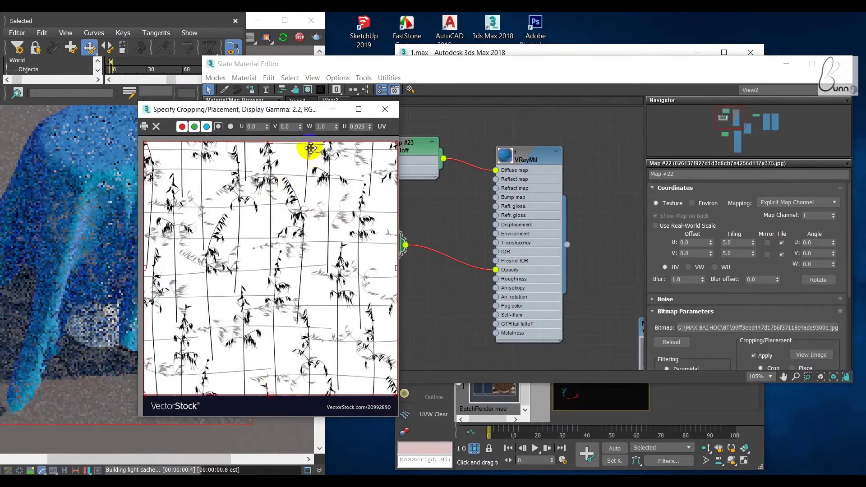
drag(269, 141, 270, 142)
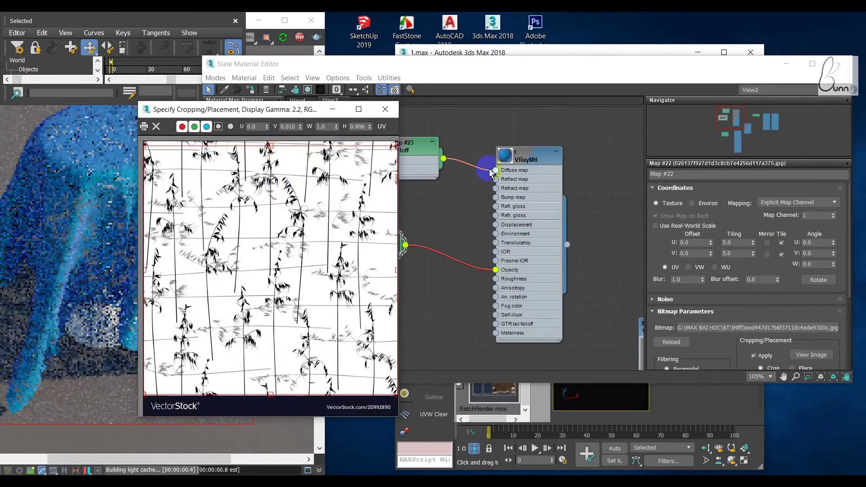
Step: Move the Slate node graph back in front of the cropping preview and reselect the Map #22 node
click(458, 232)
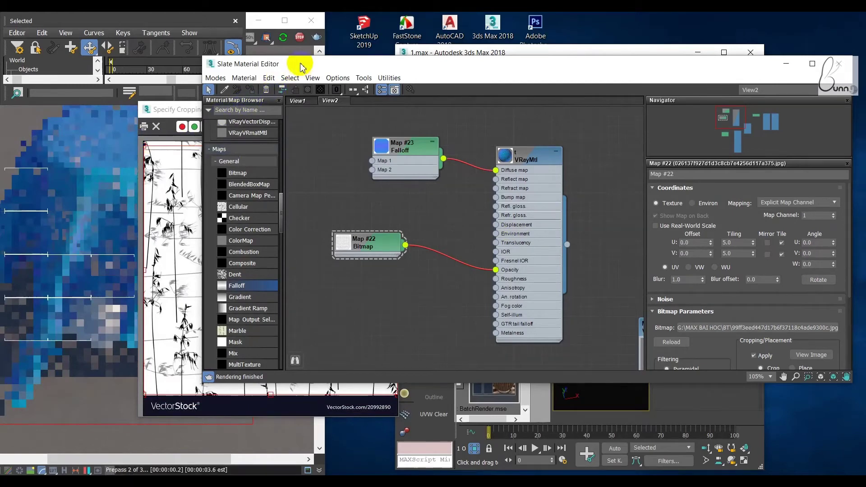
drag(303, 69, 403, 72)
click(252, 109)
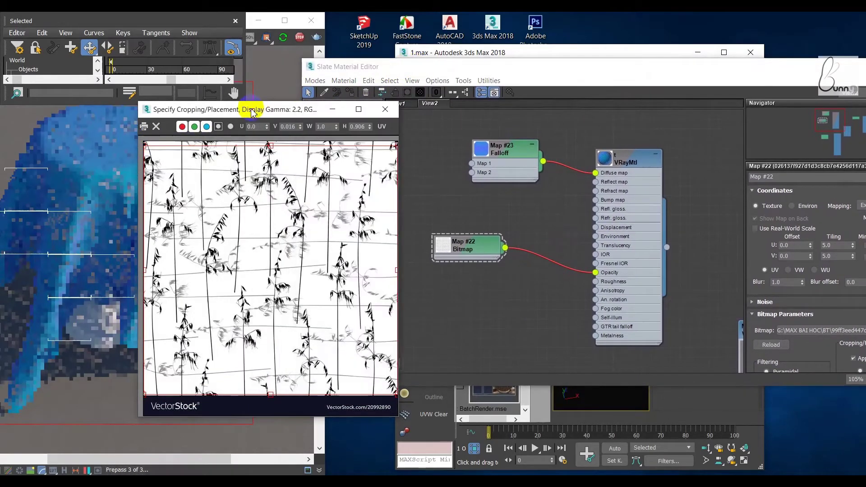
drag(381, 112, 383, 115)
click(425, 149)
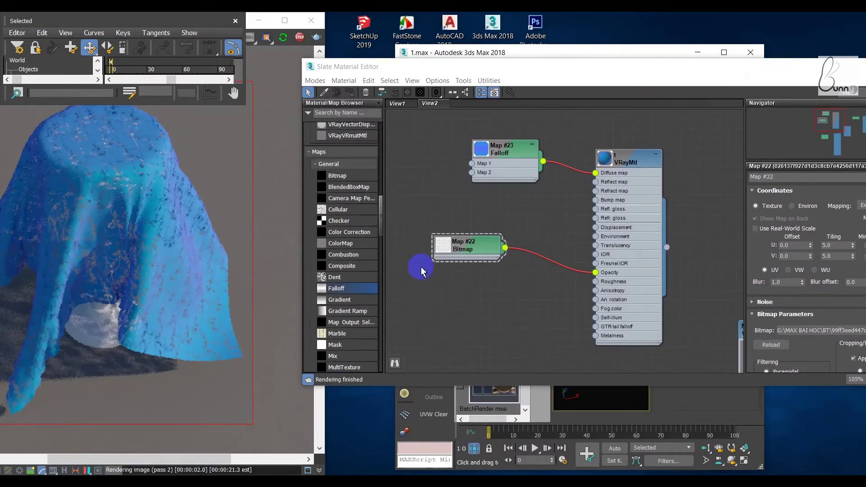
drag(474, 253, 465, 253)
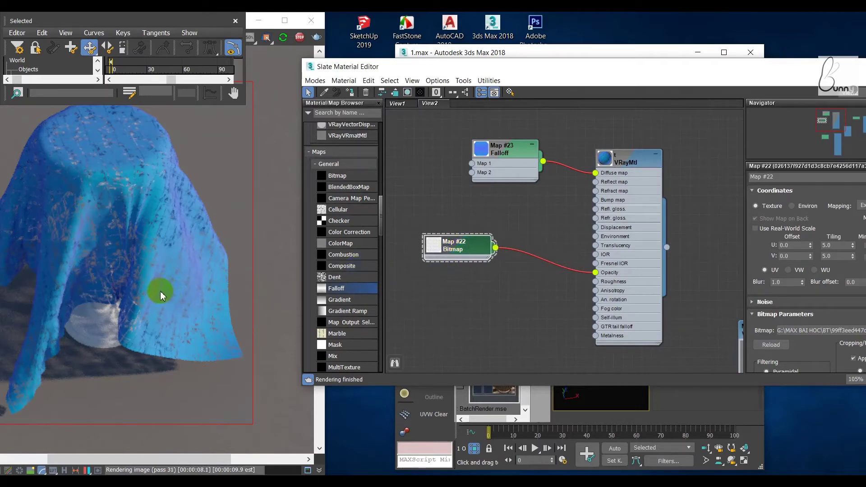
click(505, 156)
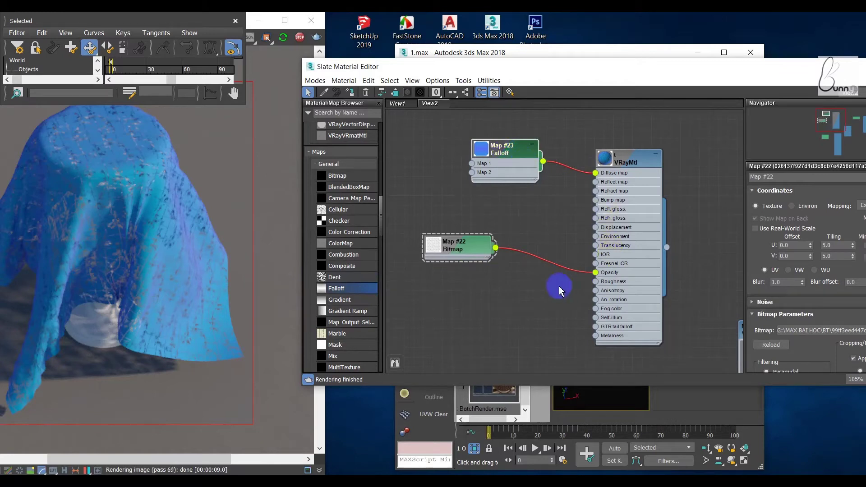
click(453, 252)
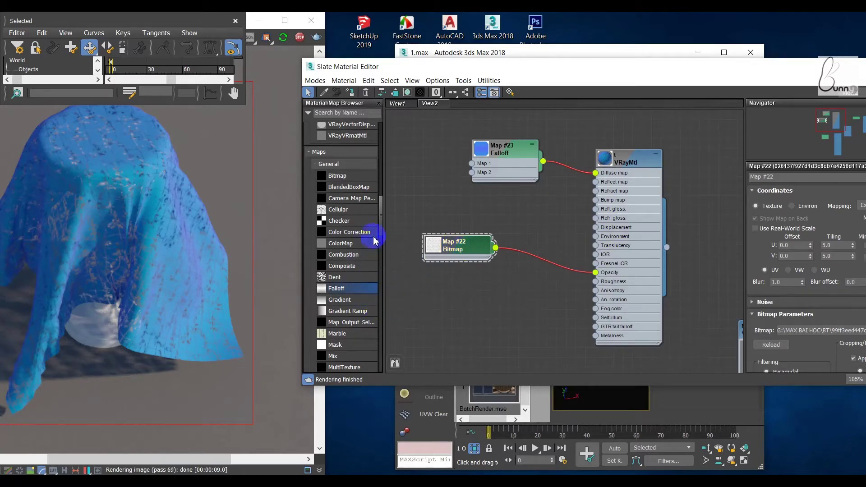
Step: Insert a Color Correction map (Map #25) between the Map #22 bitmap and the opacity
drag(533, 253, 533, 253)
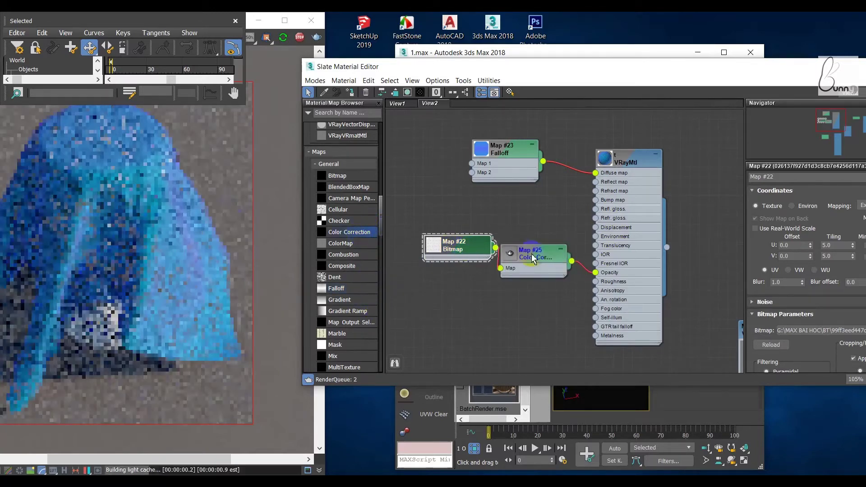
drag(456, 246, 426, 217)
click(523, 255)
double_click(522, 256)
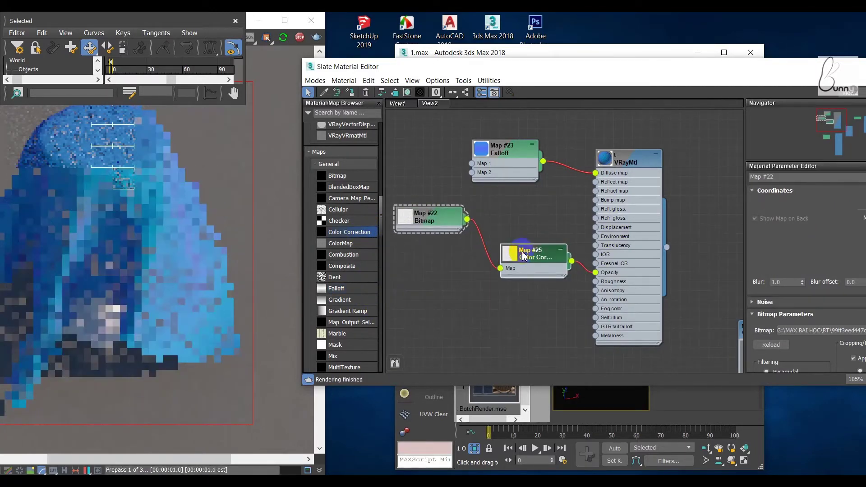
drag(742, 72, 689, 33)
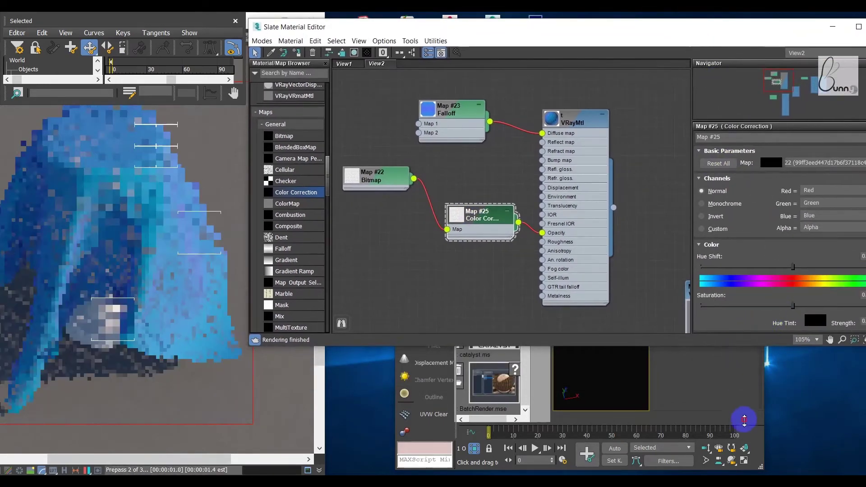
drag(737, 348, 745, 444)
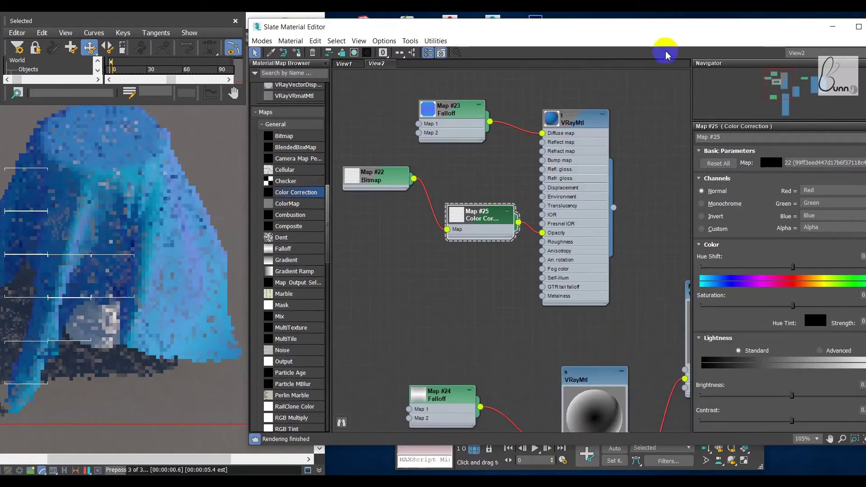
drag(667, 55, 666, 48)
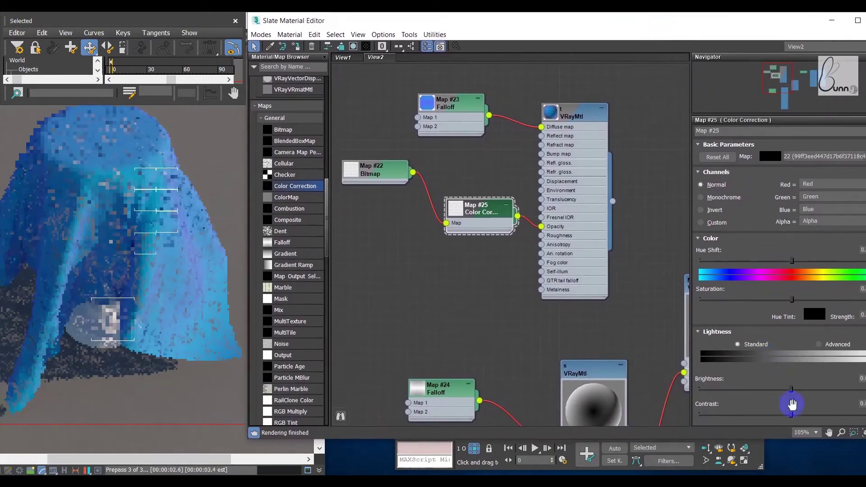
Step: Lower the Color Correction contrast and limit rendering to a region over the cloth's right half
drag(789, 412, 735, 418)
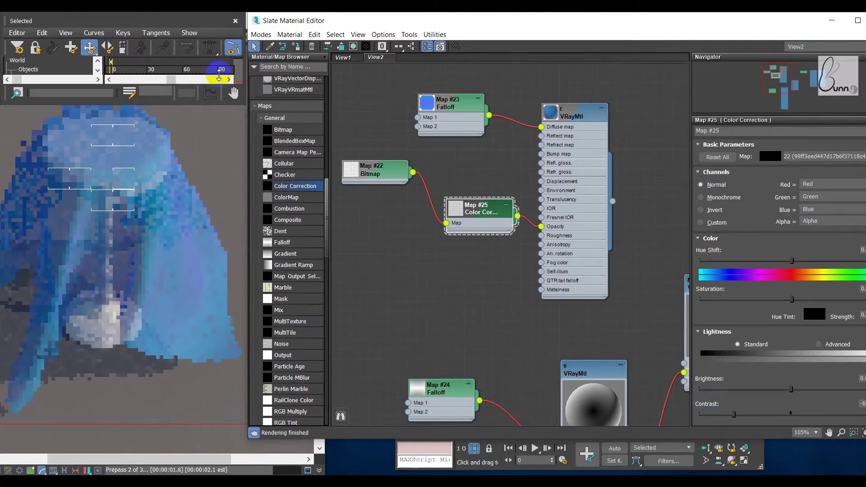
click(153, 23)
drag(314, 39, 367, 40)
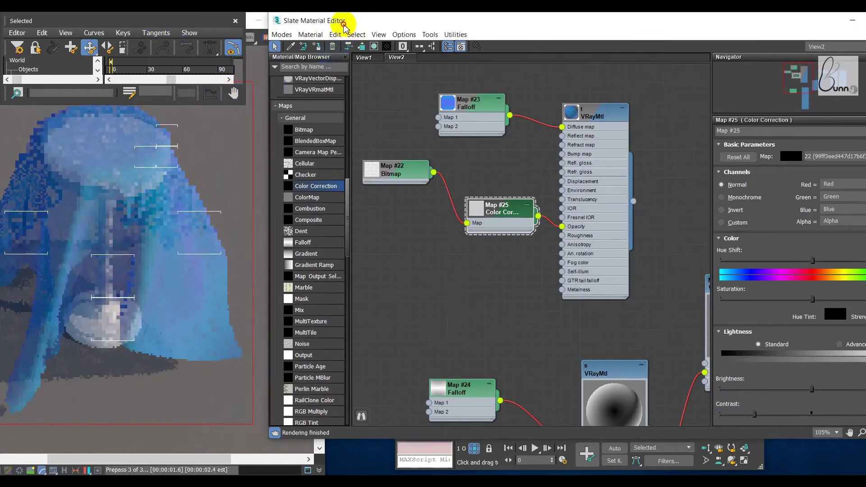
click(227, 124)
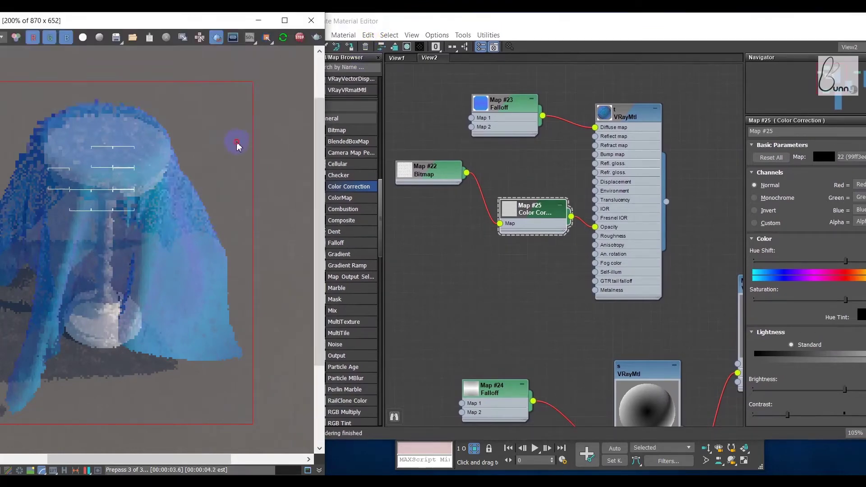
mouse_move(236, 129)
mouse_down()
mouse_move(140, 361)
mouse_move(106, 374)
mouse_up()
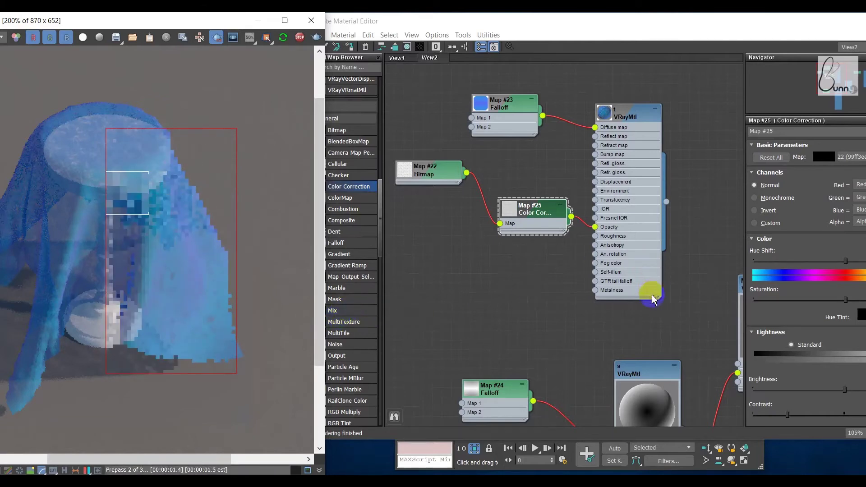
click(533, 208)
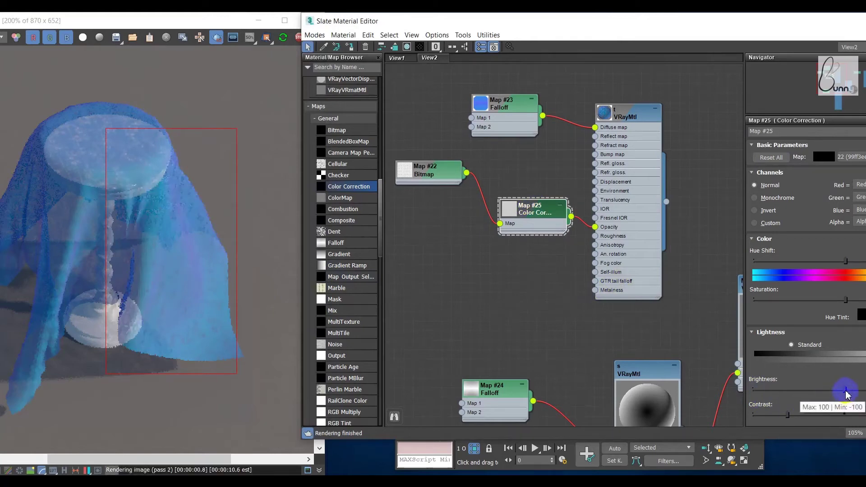
Step: Fine-tune the Color Correction brightness and contrast, ending with contrast raised
drag(848, 396, 860, 391)
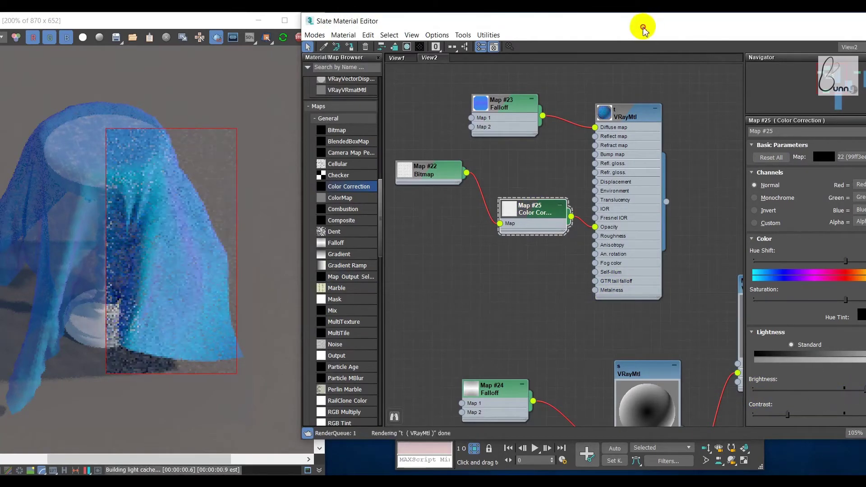
drag(649, 23, 613, 23)
drag(759, 415, 714, 417)
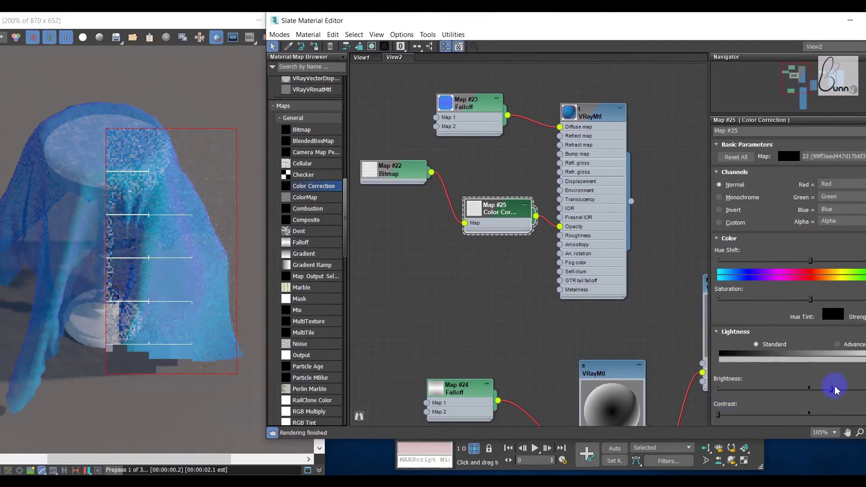
drag(835, 390, 803, 390)
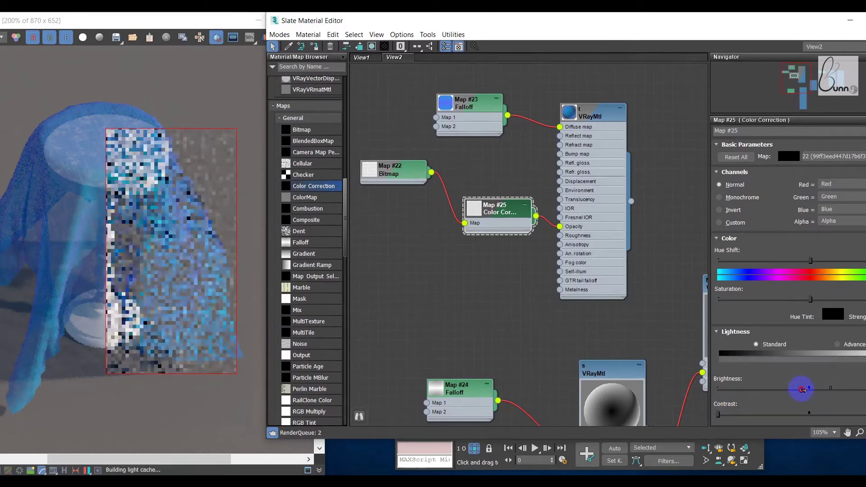
drag(719, 415, 725, 415)
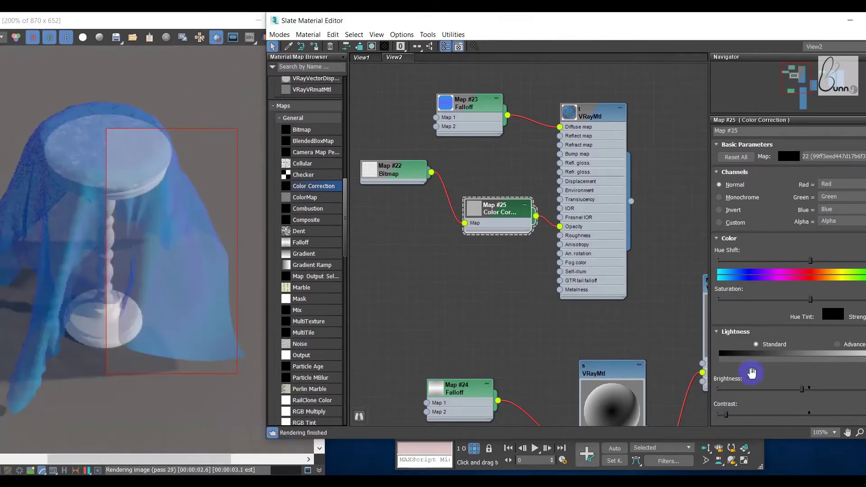
drag(724, 414, 761, 414)
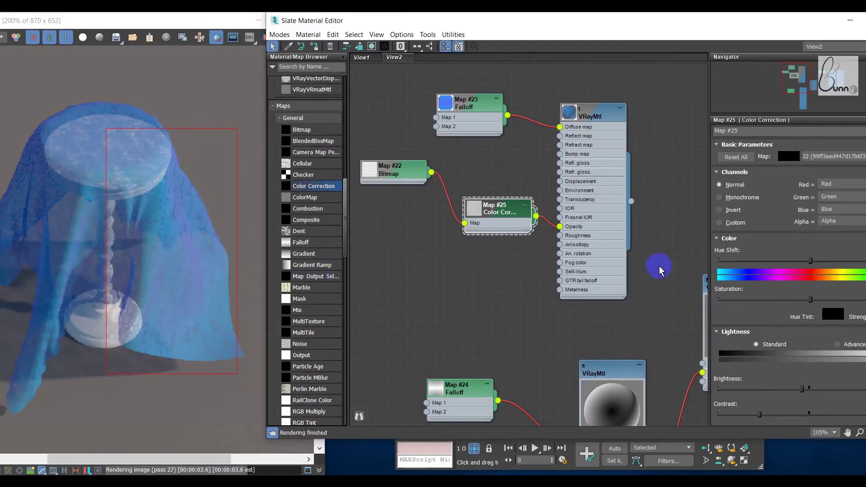
Step: Set Map #22's U and V tiling to 1.0 and rearrange the Map #25 and Map #22 nodes
click(389, 175)
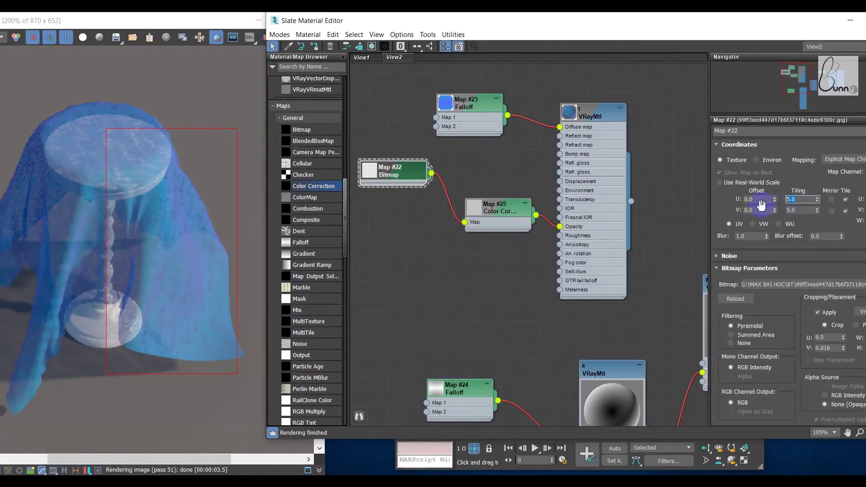
key(Return)
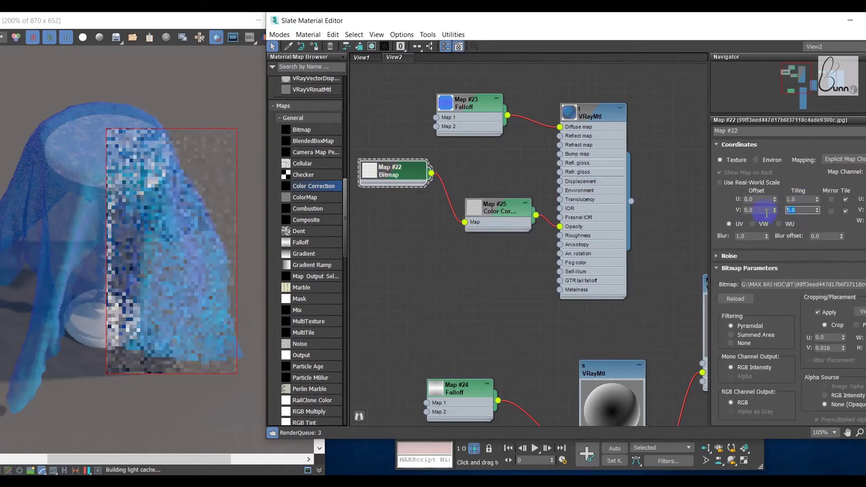
text(1)
click(518, 303)
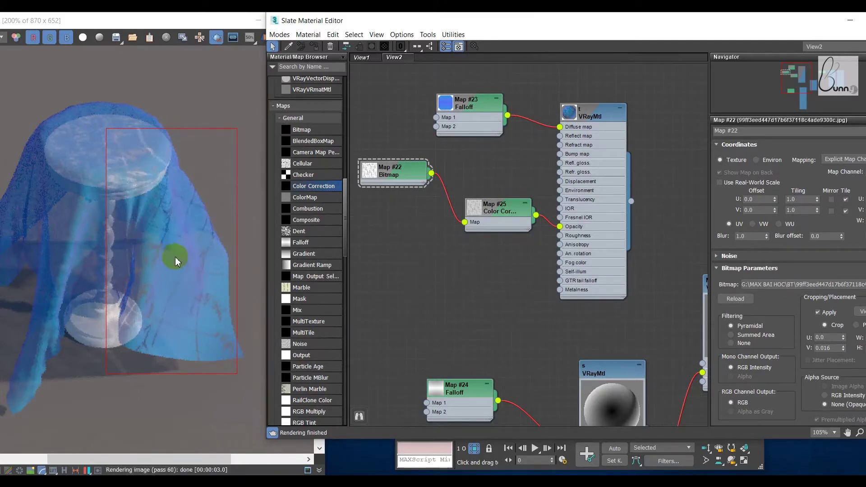
middle_drag(568, 320, 561, 305)
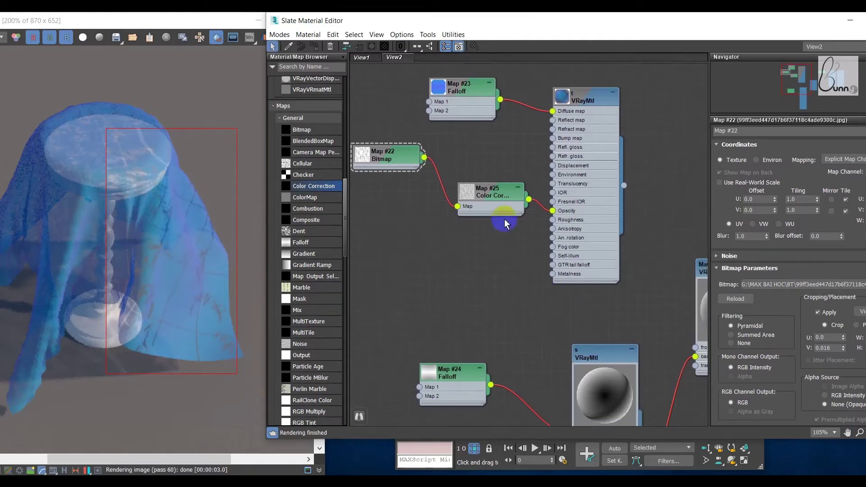
drag(494, 197, 491, 180)
click(490, 180)
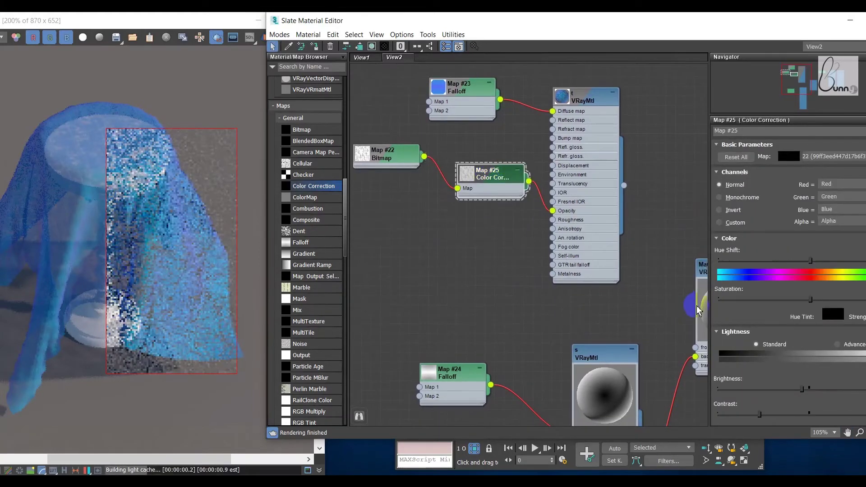
drag(386, 156, 376, 147)
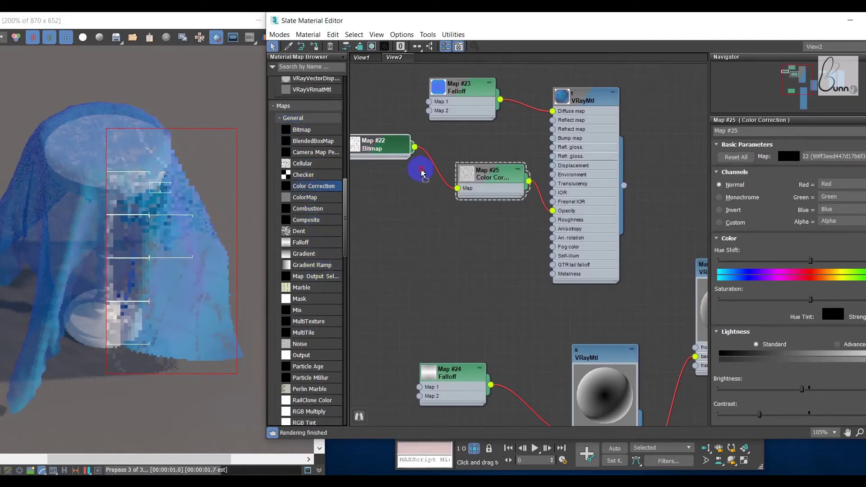
Step: Insert Color Correction Map #26 between Map #22 and Map #25, set to Invert
drag(436, 163, 436, 163)
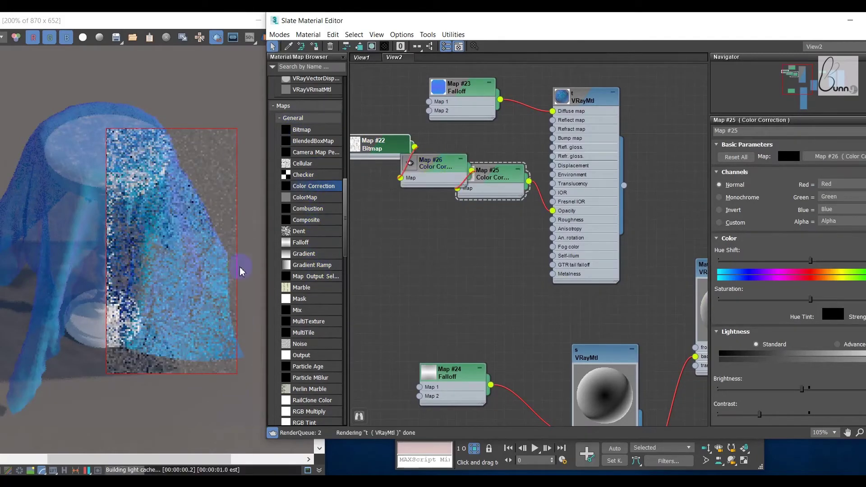
click(424, 169)
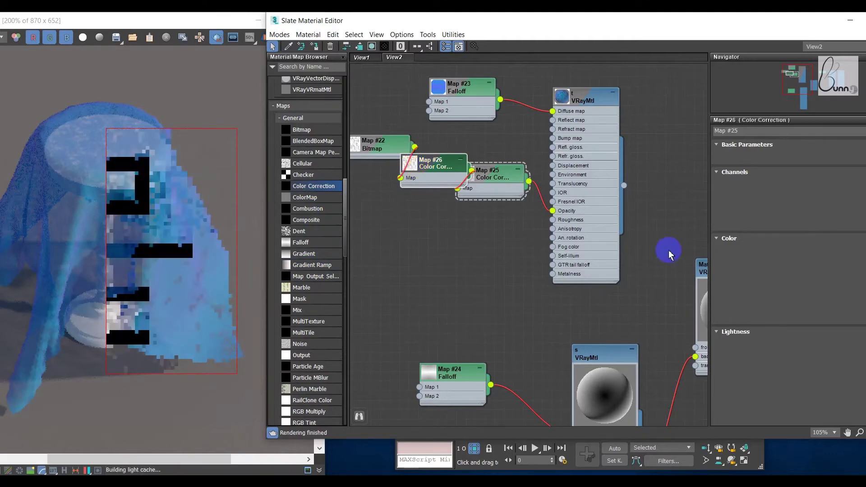
click(733, 210)
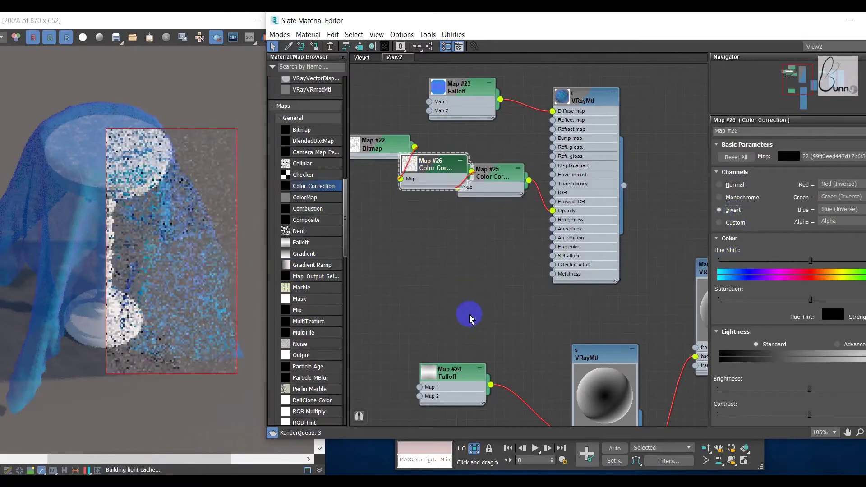
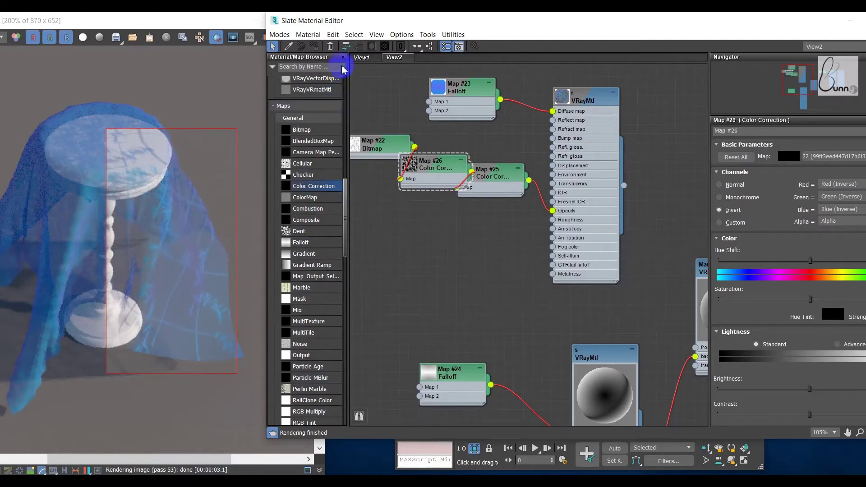
Step: Lighten the Map #23 Falloff front colour to a pale blue
drag(367, 24, 598, 36)
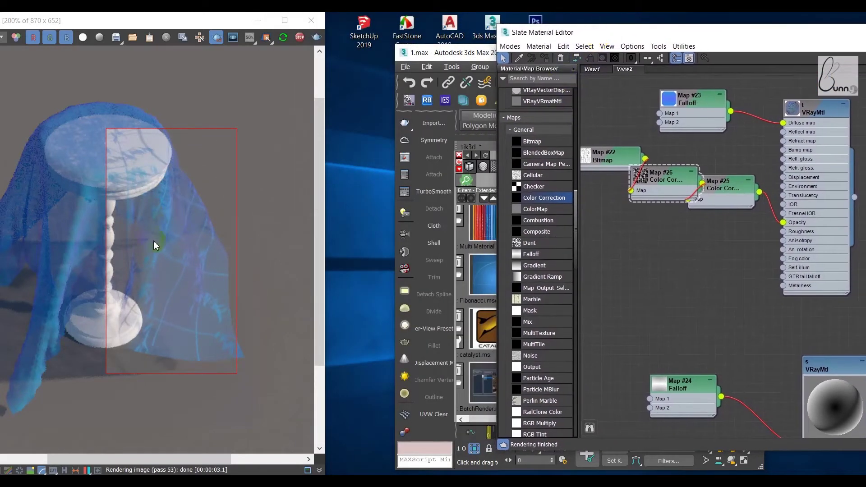
right_click(687, 101)
click(740, 111)
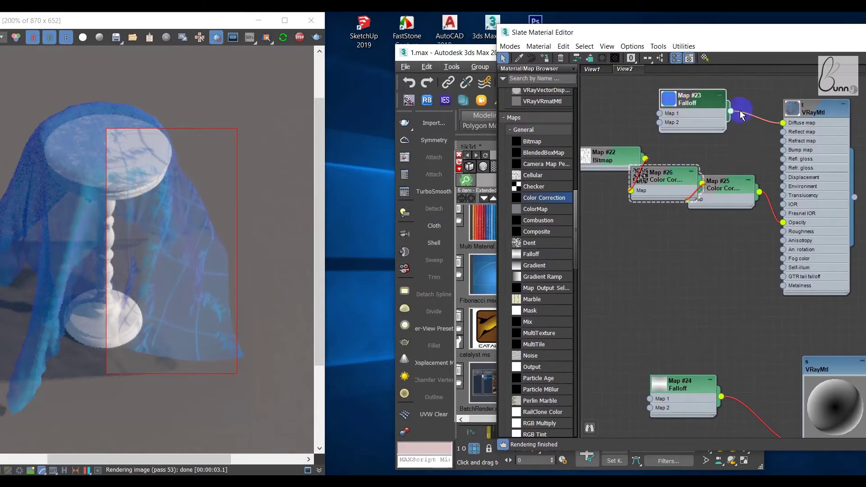
click(708, 100)
drag(652, 33, 498, 38)
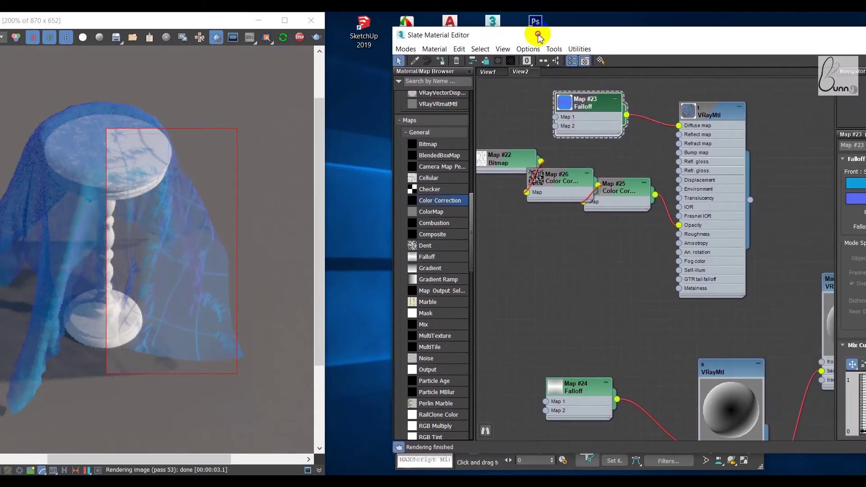
drag(638, 43, 529, 44)
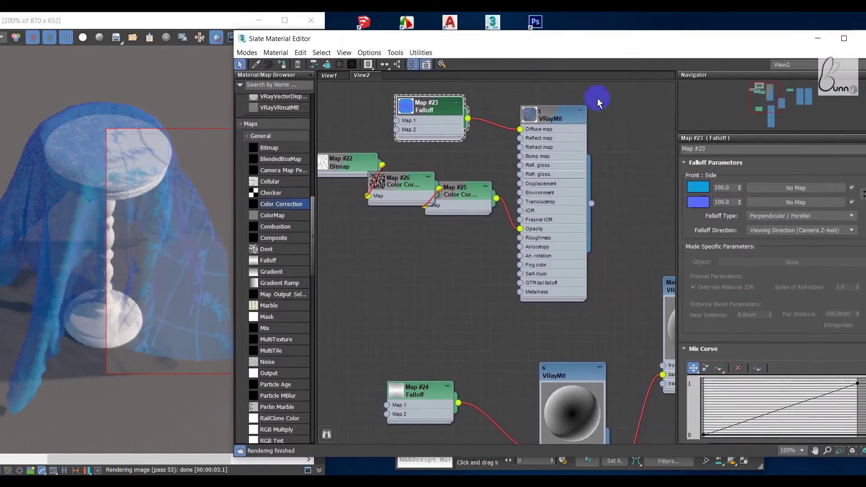
click(701, 191)
click(514, 137)
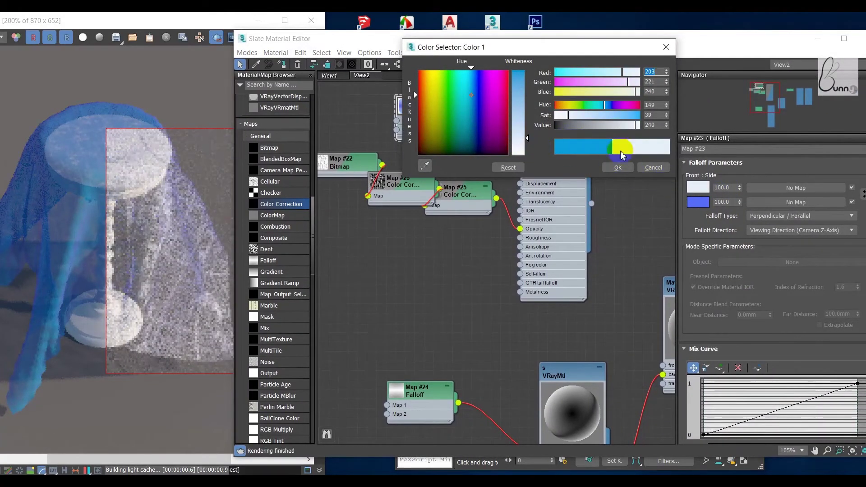
click(618, 168)
Step: Lighten the Falloff side colour to a pale lavender blue
click(695, 202)
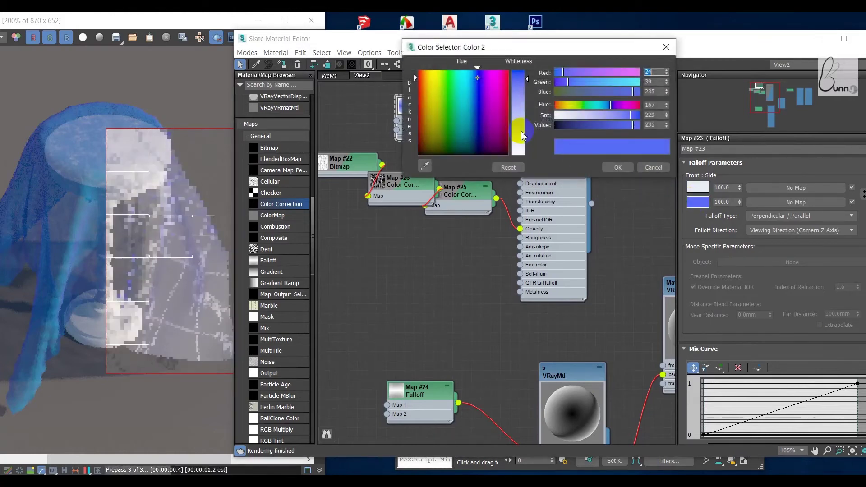
click(520, 118)
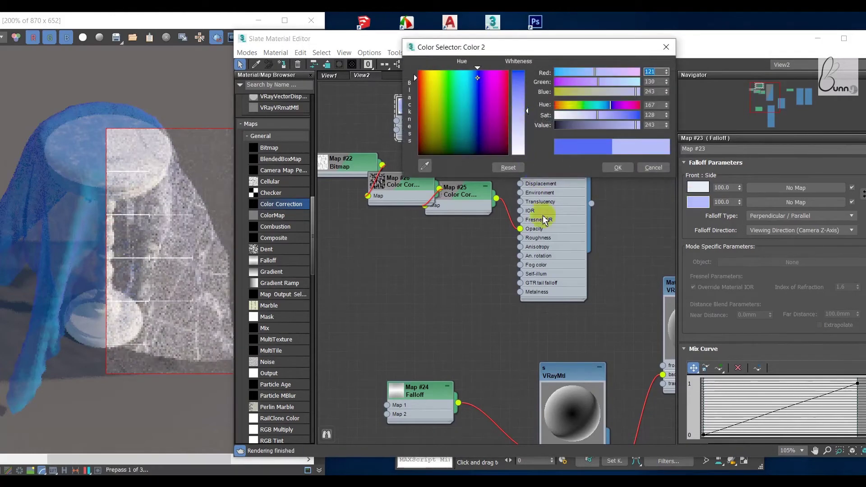
click(617, 169)
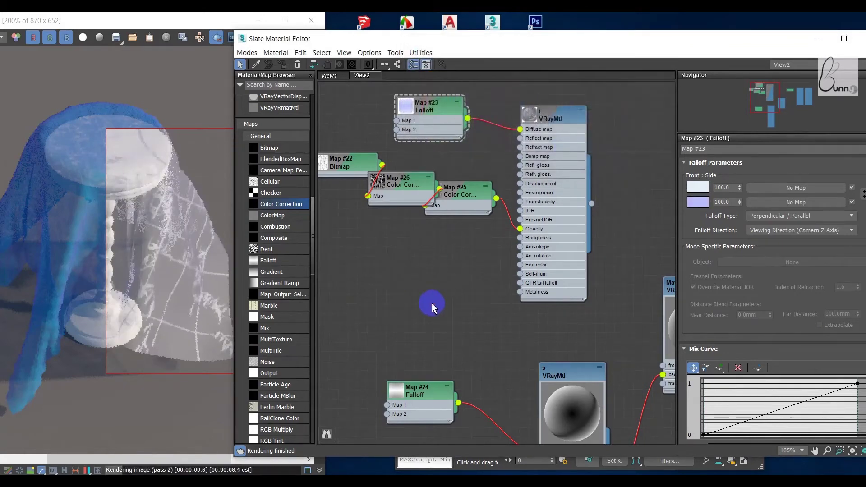
Step: Raise the Falloff front colour to near-white and tidy the Bitmap and Color Correction nodes
click(698, 189)
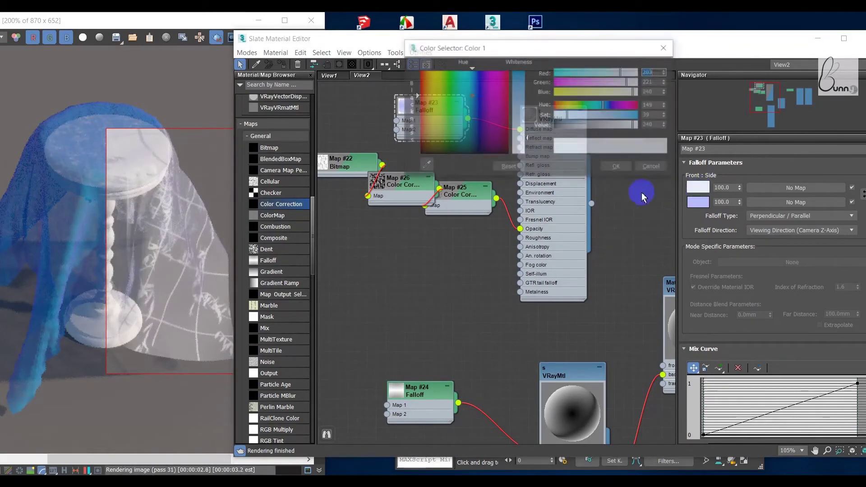
click(525, 145)
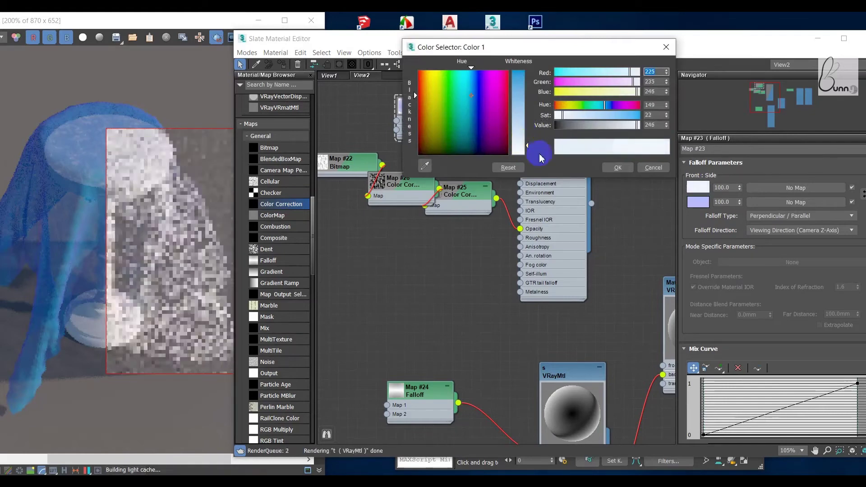
click(430, 242)
drag(358, 169, 338, 179)
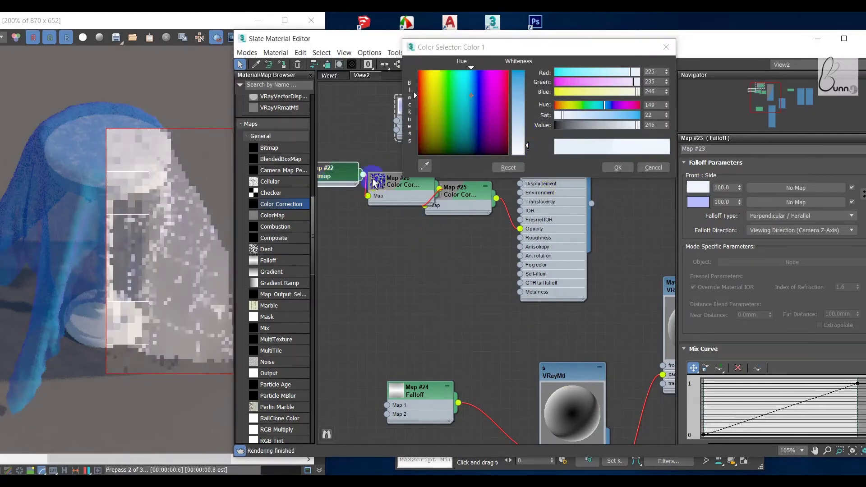
drag(397, 185, 380, 251)
drag(451, 201, 451, 211)
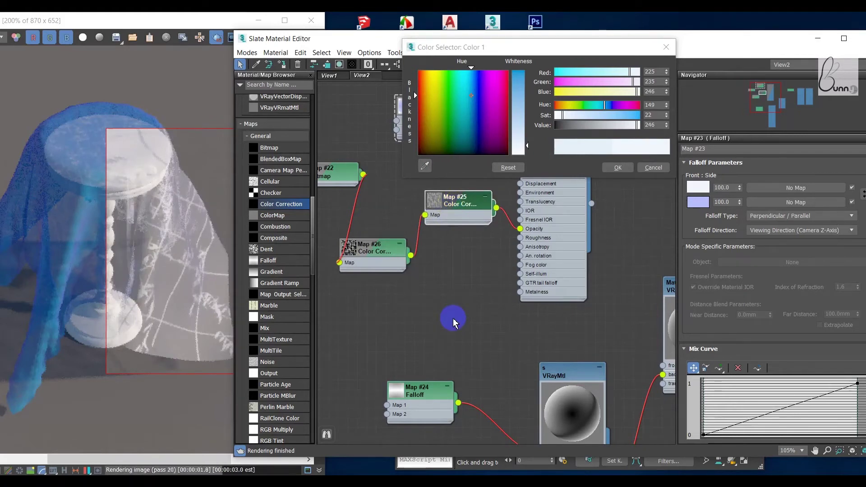
drag(339, 39, 407, 43)
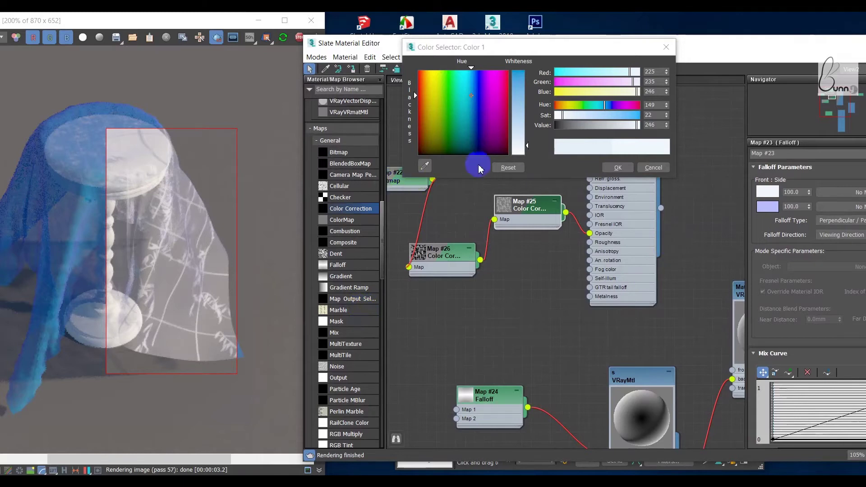
click(618, 167)
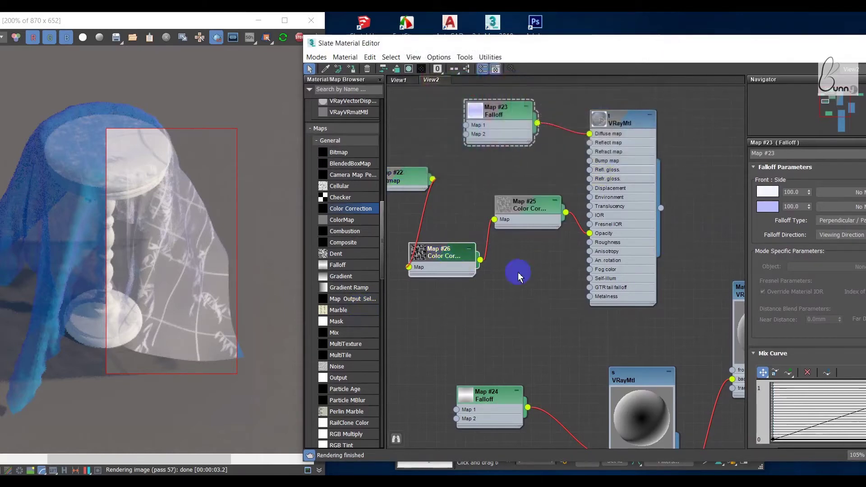
Step: Wire Map #26 Color Correction's output into the VRayMtl Opacity, then reposition Map #25 and Map #22
drag(432, 181, 586, 233)
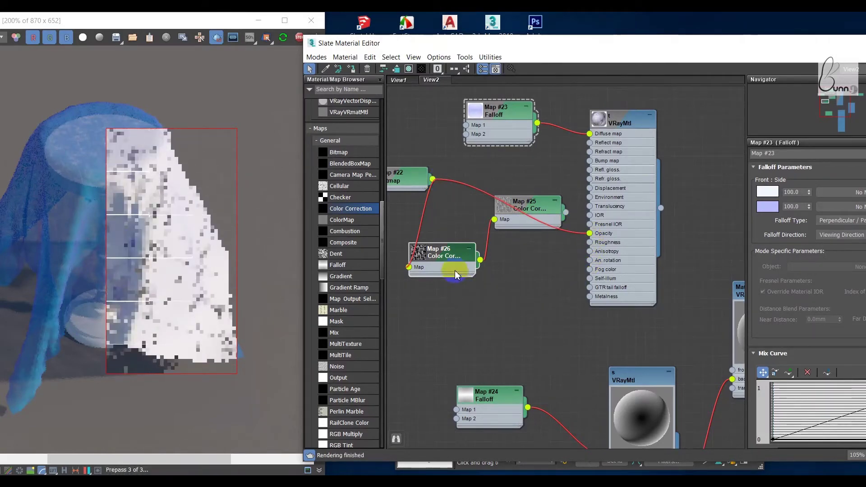
drag(455, 260, 415, 327)
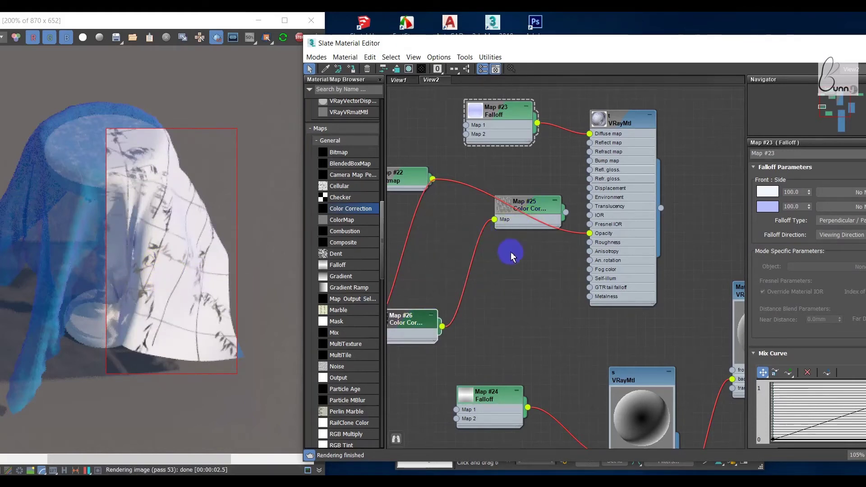
drag(442, 326, 591, 234)
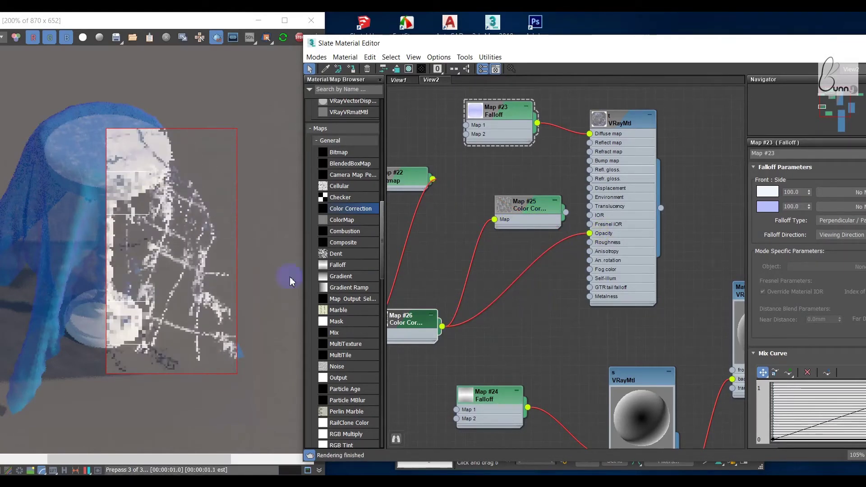
click(524, 216)
drag(523, 217, 524, 186)
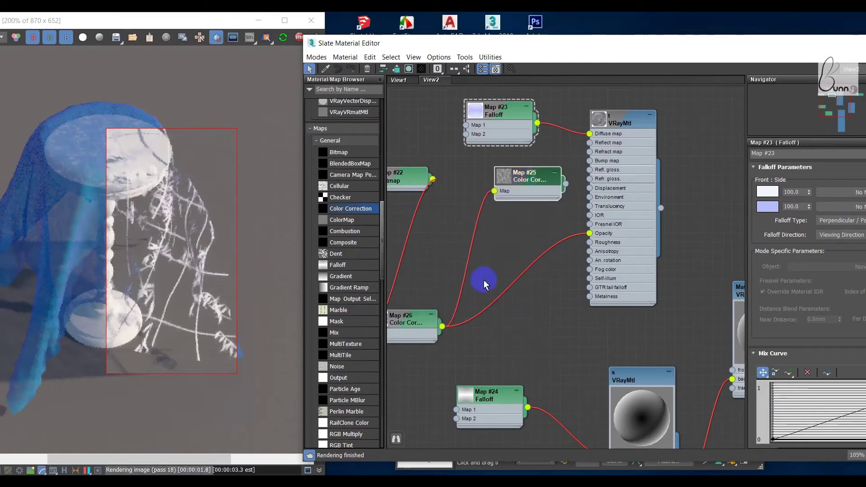
scroll(483, 280, down, 2)
middle_drag(489, 281, 546, 276)
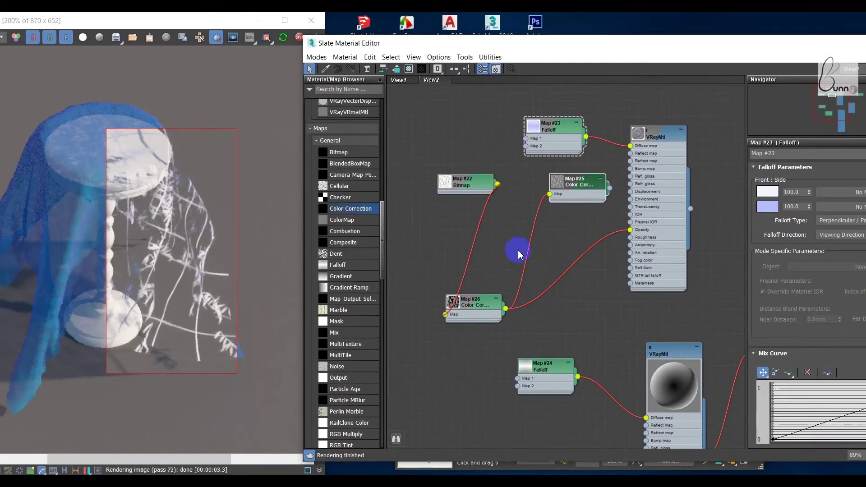
Step: Pan and zoom the Slate view to bring Material #85 and the VRayMtl nodes into view
middle_drag(632, 169, 594, 176)
scroll(594, 176, down, 2)
scroll(578, 170, down, 2)
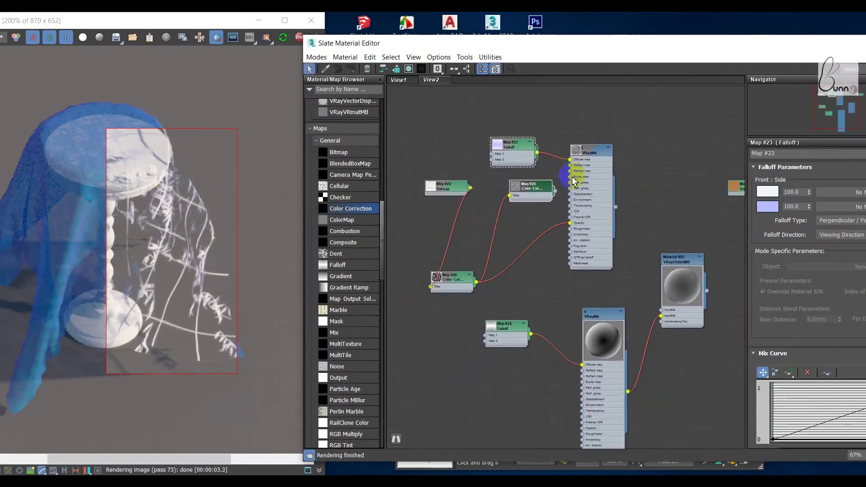
scroll(537, 212, down, 2)
scroll(533, 220, down, 2)
scroll(518, 265, up, 2)
scroll(519, 265, up, 2)
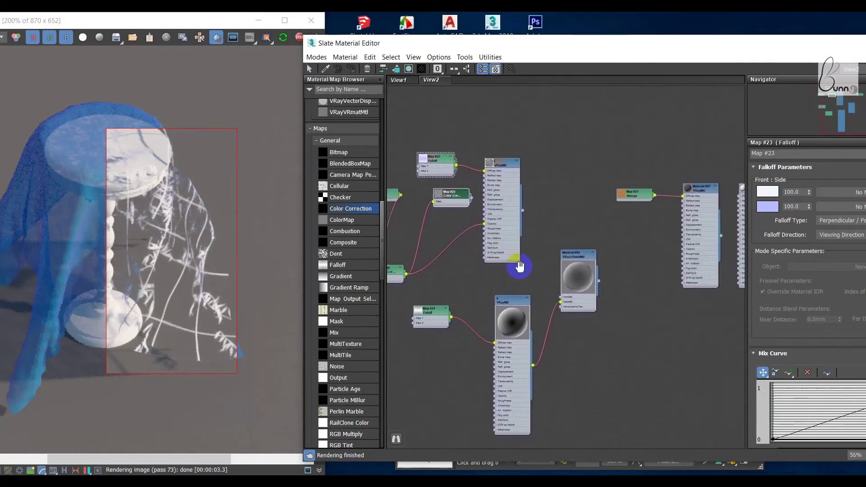
scroll(576, 276, up, 2)
scroll(579, 279, up, 2)
scroll(580, 278, down, 2)
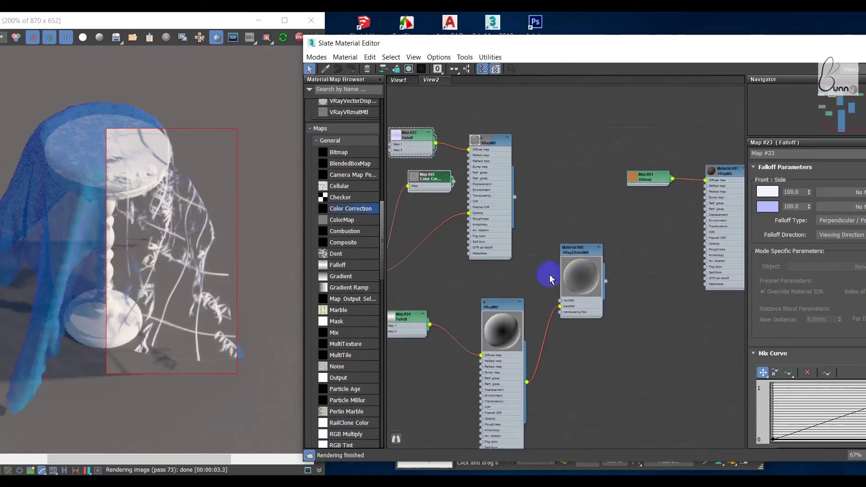
scroll(551, 281, down, 2)
mouse_move(551, 193)
middle_down()
mouse_move(612, 223)
mouse_move(581, 223)
mouse_move(570, 213)
middle_up()
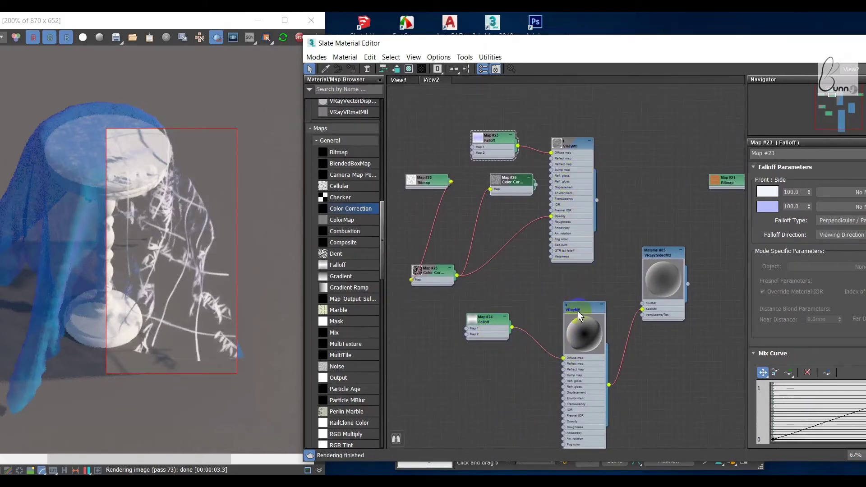
Step: Clone the VRayMtl as Material #88 and wire it into Material #85's frontMtl
shift+drag(584, 313, 596, 119)
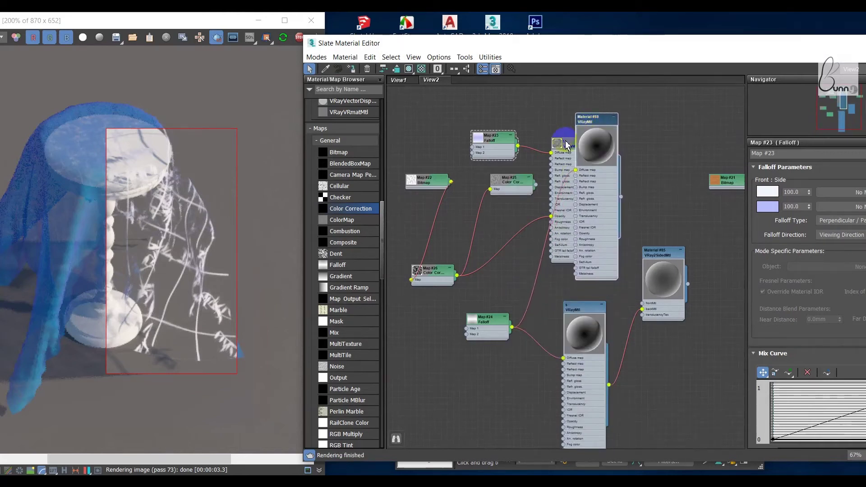
drag(567, 145, 531, 100)
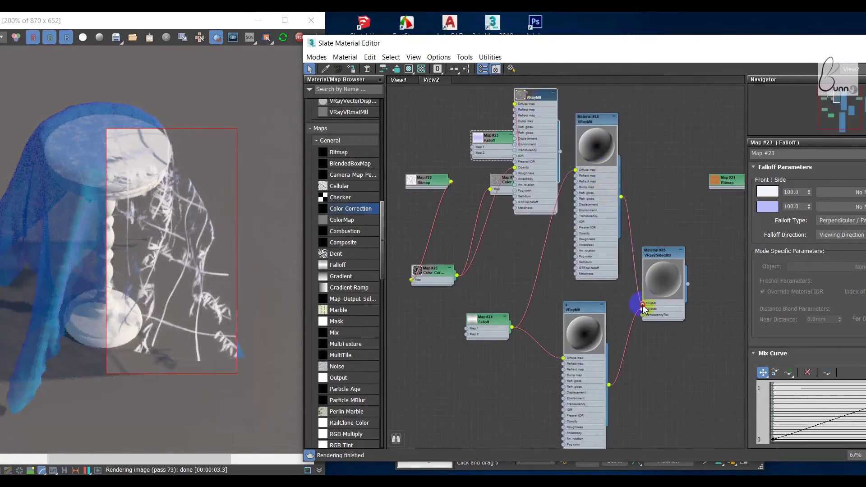
drag(644, 306, 643, 303)
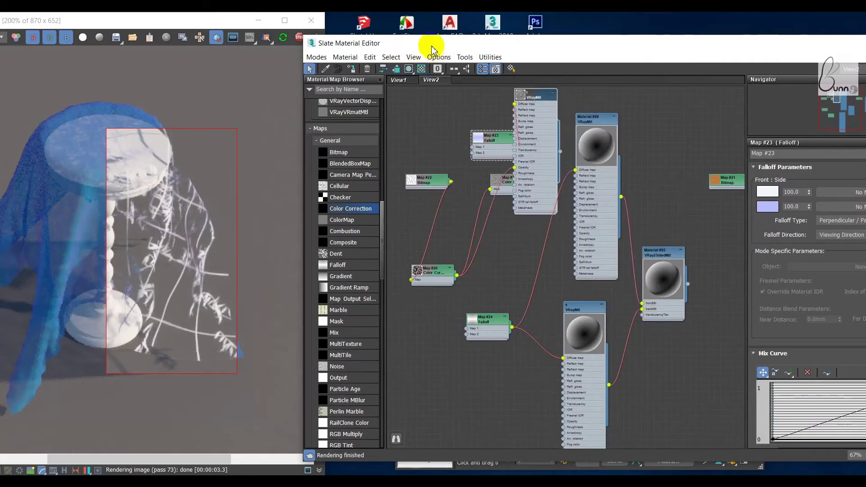
drag(431, 48, 483, 313)
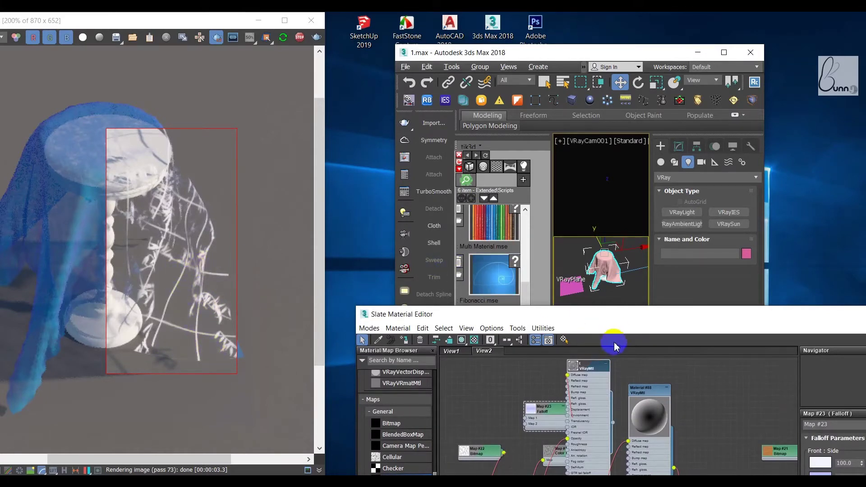
Step: Assign the VRay2SidedMtl Material #85 to the cloth and stop the updated render
drag(617, 310, 616, 206)
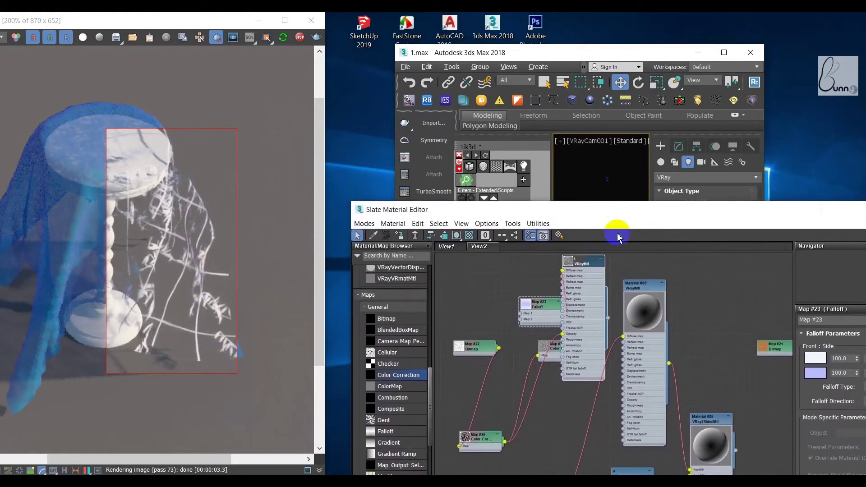
middle_drag(636, 284, 599, 272)
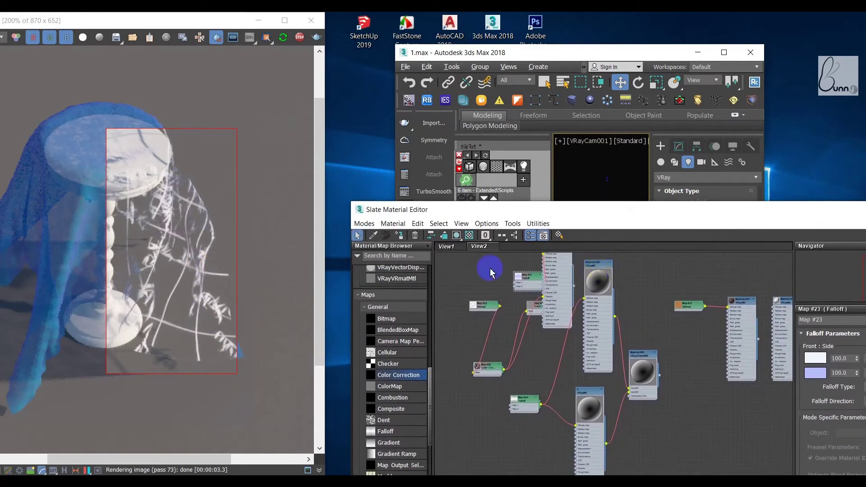
scroll(488, 344, down, 3)
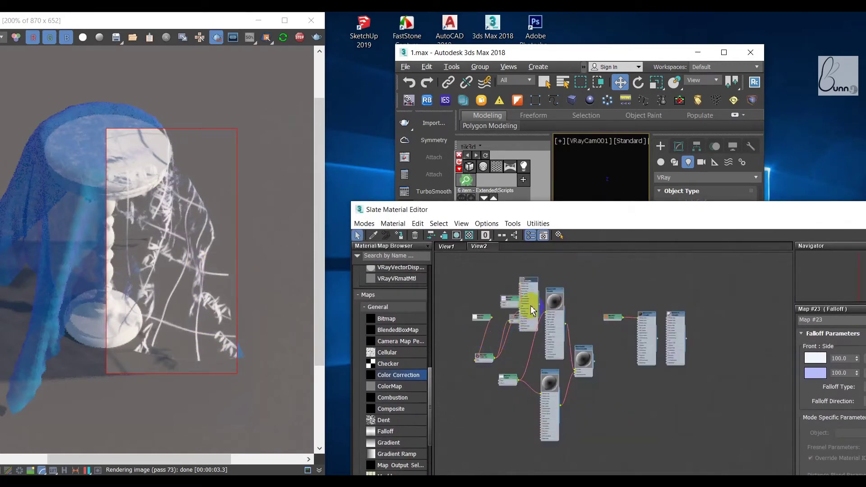
scroll(587, 361, up, 3)
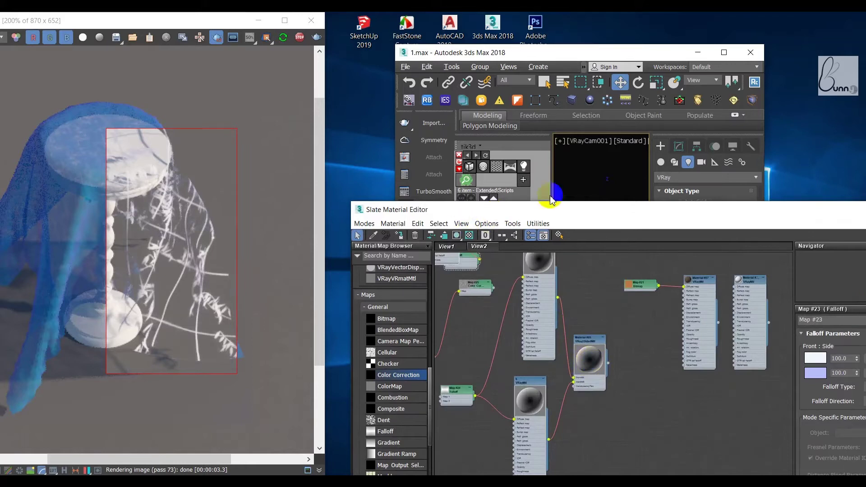
double_click(592, 340)
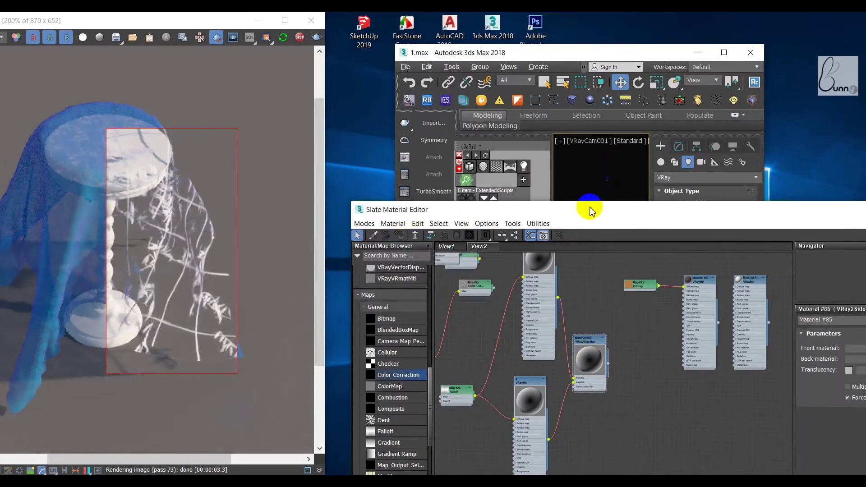
drag(588, 214, 575, 328)
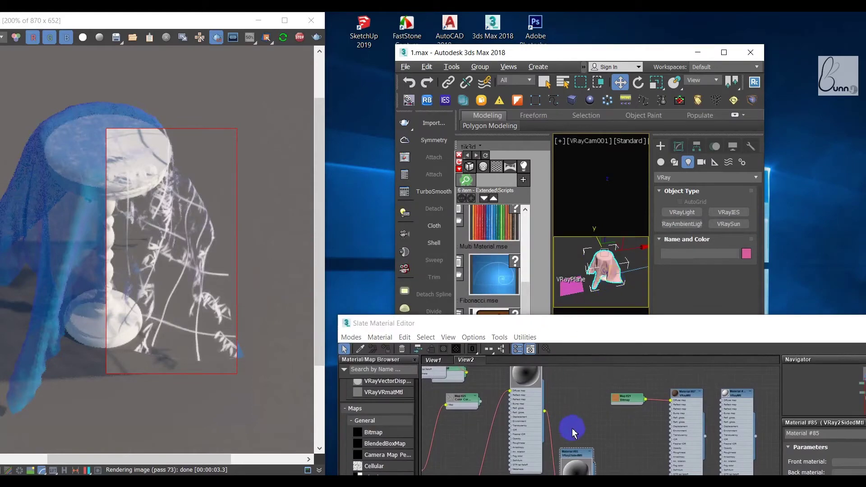
click(389, 351)
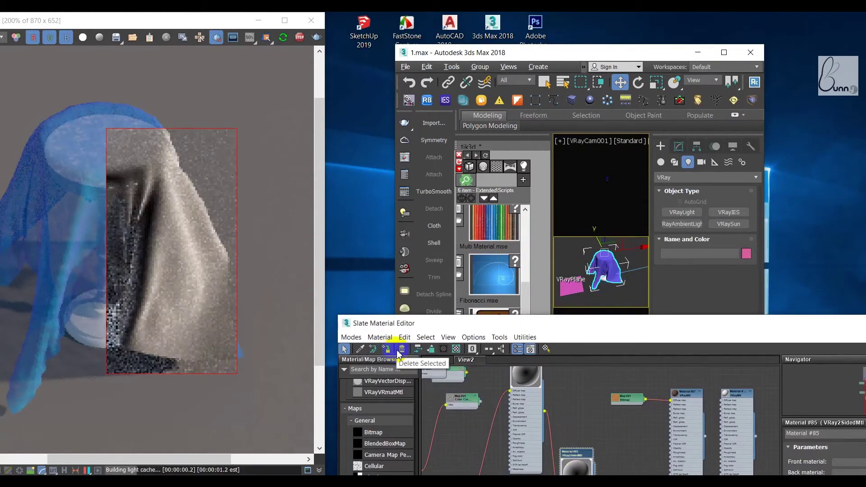
drag(562, 328, 567, 166)
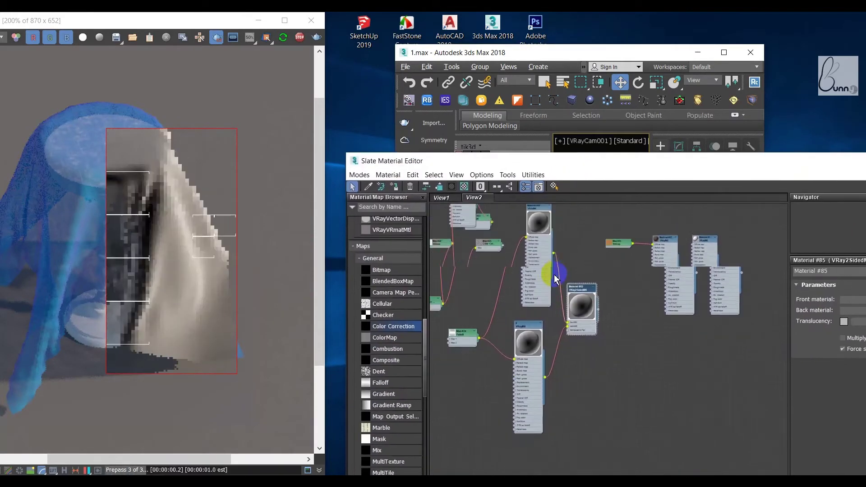
middle_drag(553, 271, 590, 319)
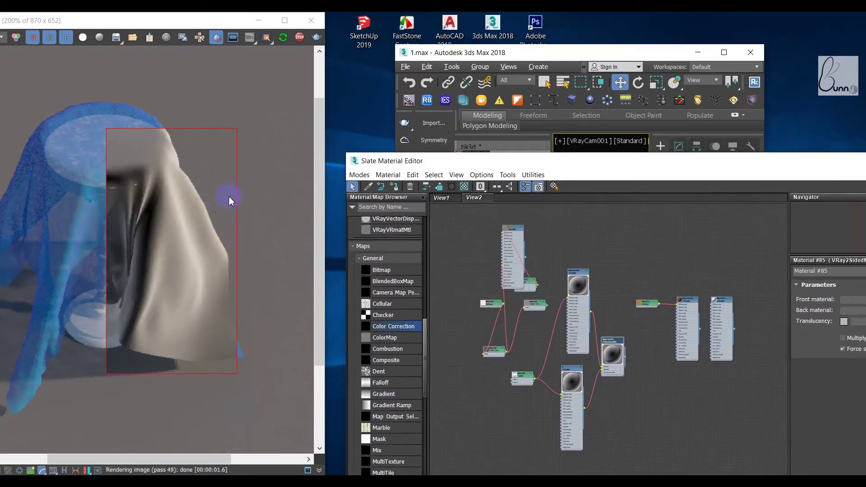
click(298, 44)
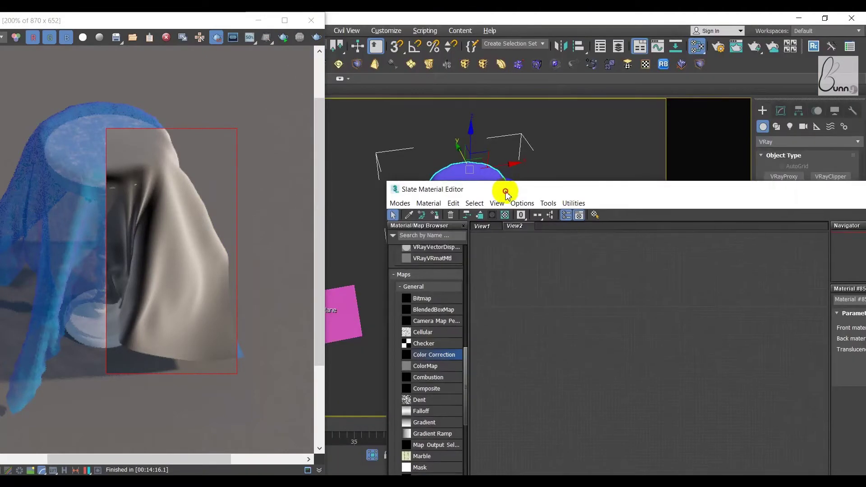
Step: Flip the normals of one half of the cloth's polygons (4666) in Polygon mode, then deselect
mouse_move(482, 339)
mouse_down()
mouse_move(567, 312)
mouse_move(555, 353)
mouse_up()
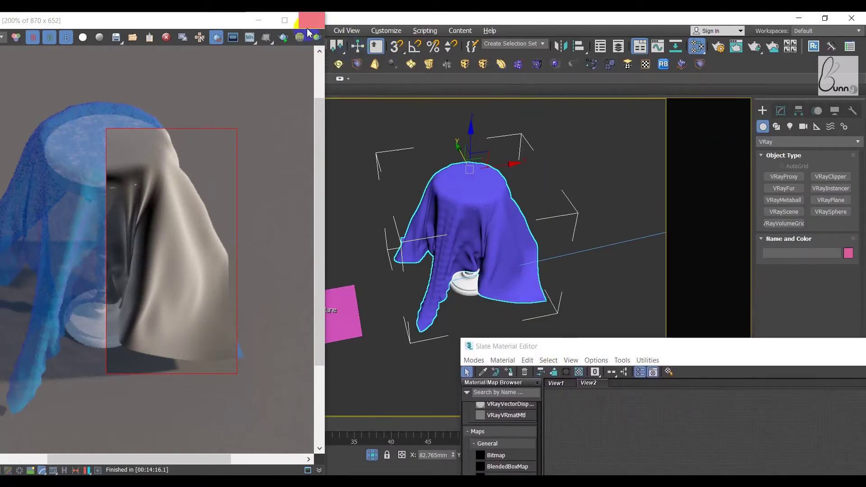
click(308, 27)
click(584, 222)
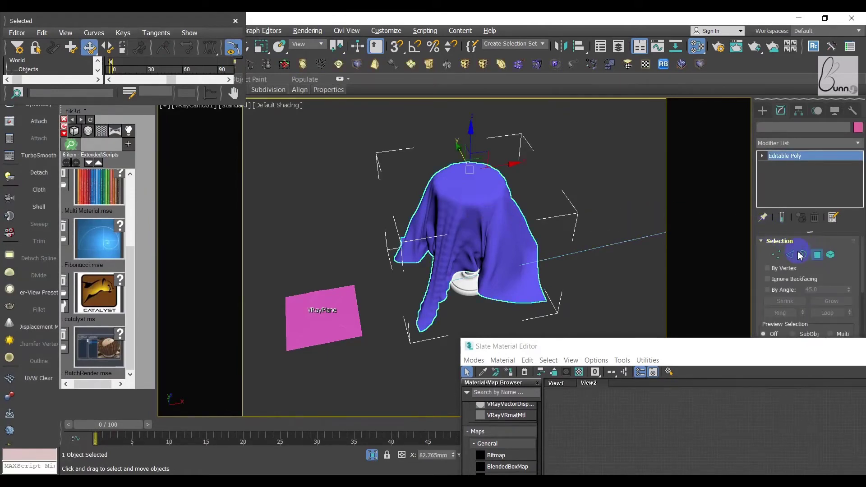
key(4)
drag(444, 314, 474, 348)
drag(563, 348, 99, 279)
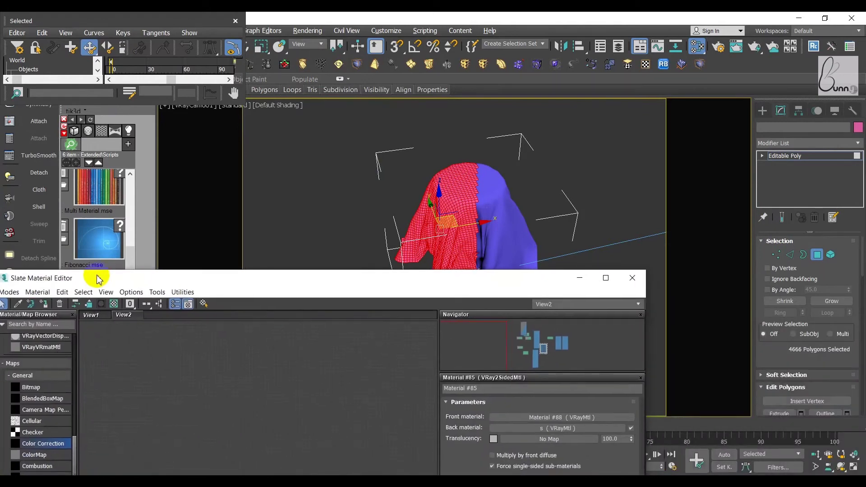
scroll(813, 348, down, 5)
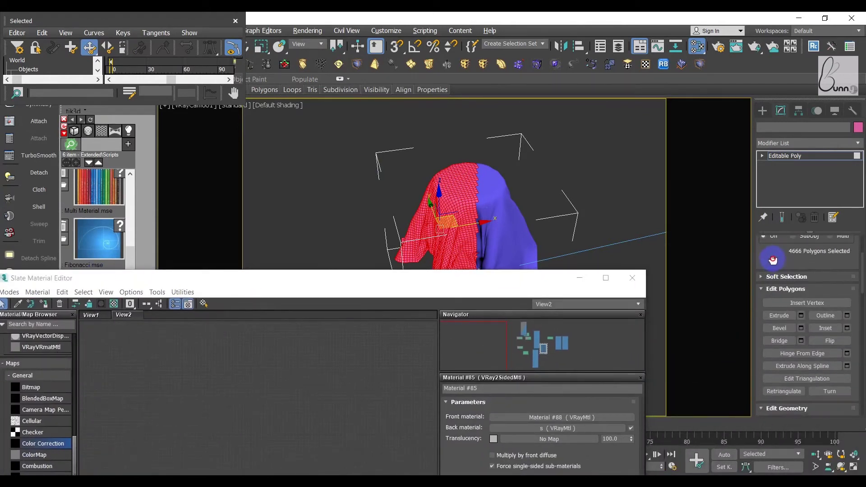
click(829, 344)
click(573, 236)
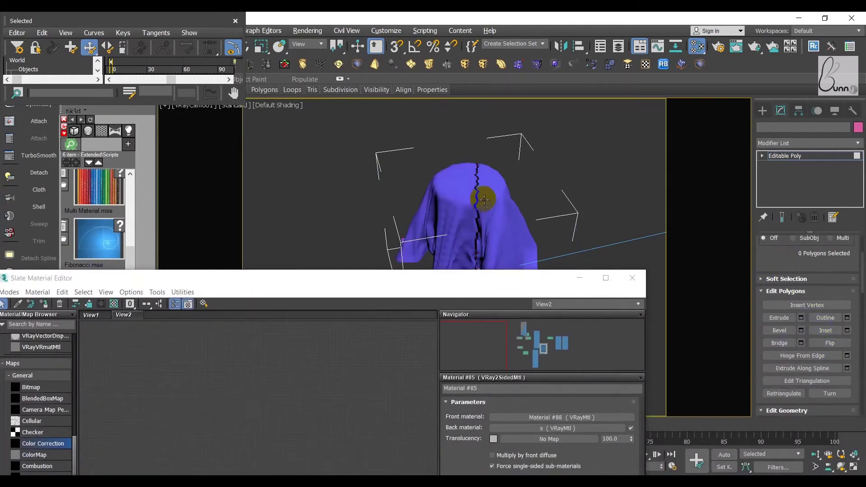
click(389, 205)
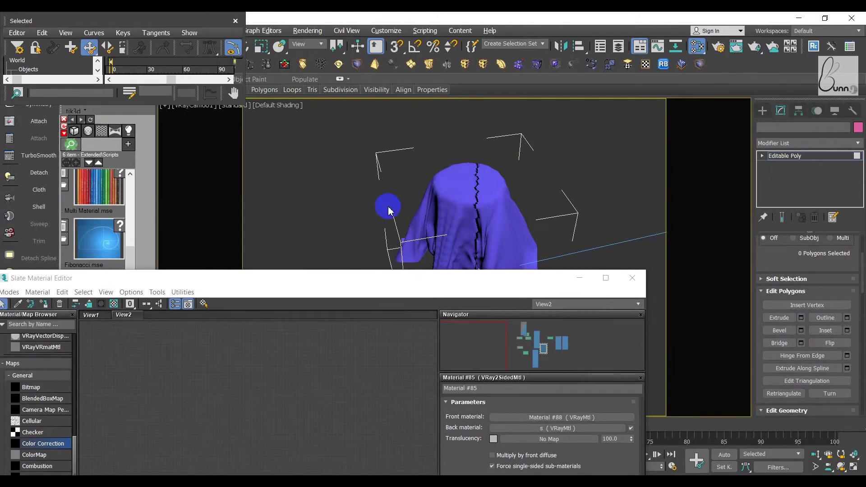
click(632, 278)
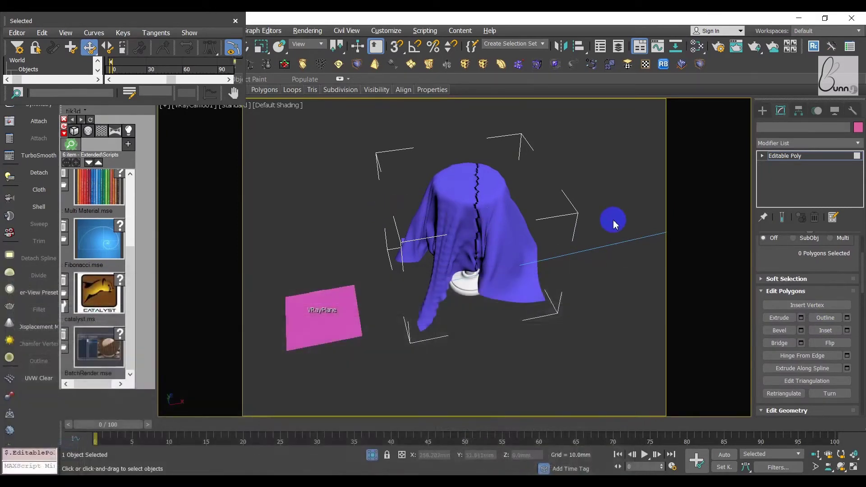
Step: Reopen the Slate editor with M and add a VRay2SidedMtl node to the empty View2
key(m)
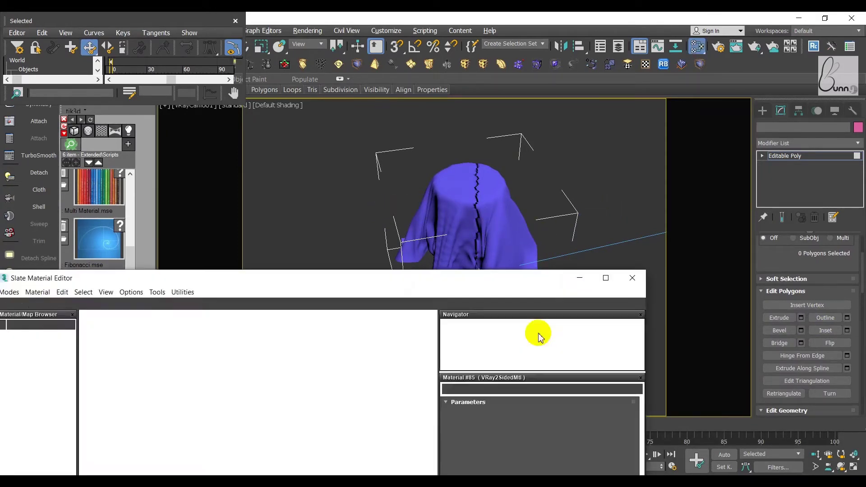
mouse_move(333, 290)
mouse_down()
mouse_move(706, 180)
mouse_move(710, 137)
mouse_up()
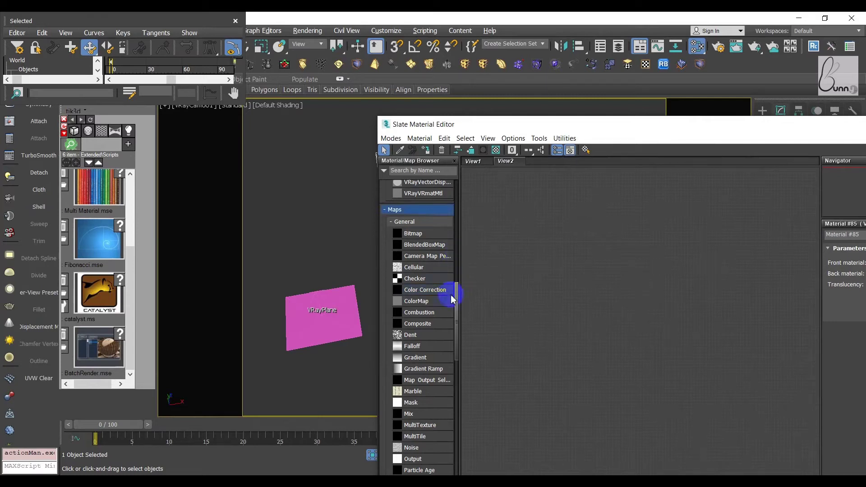
drag(456, 307, 461, 226)
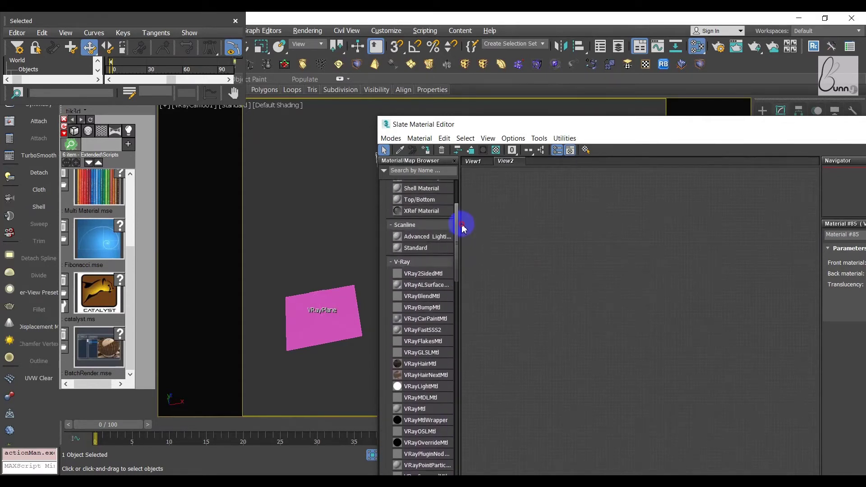
drag(430, 277, 618, 281)
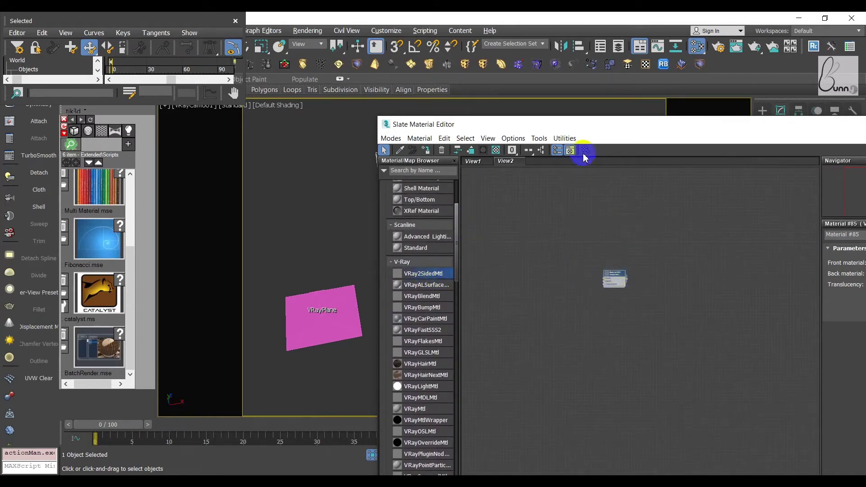
click(576, 139)
Step: Close the floating Curve Editor and show the last rendered frame
click(184, 221)
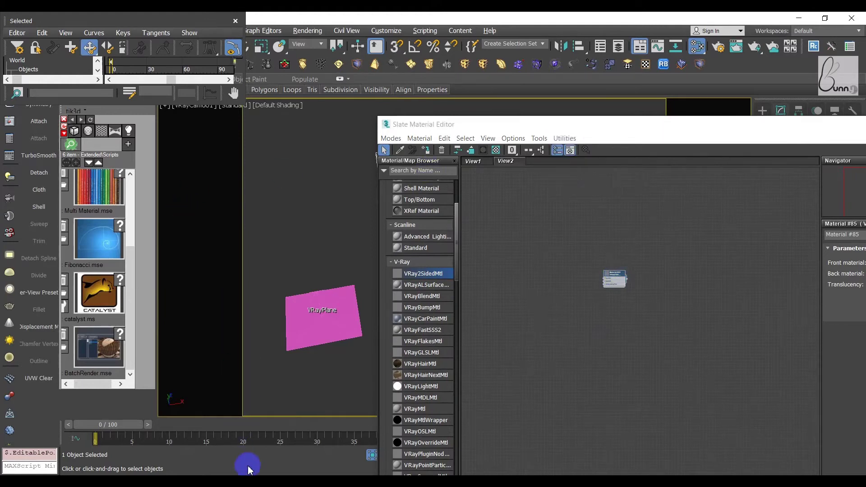
drag(201, 215, 209, 262)
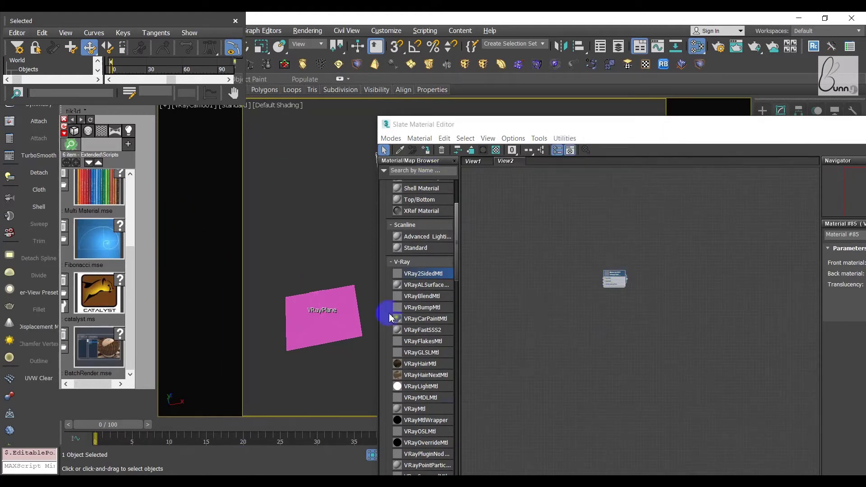
click(235, 21)
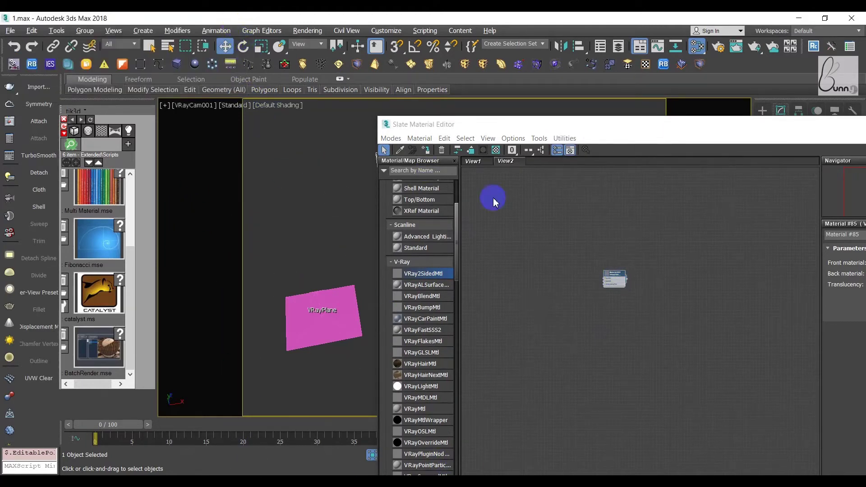
click(11, 121)
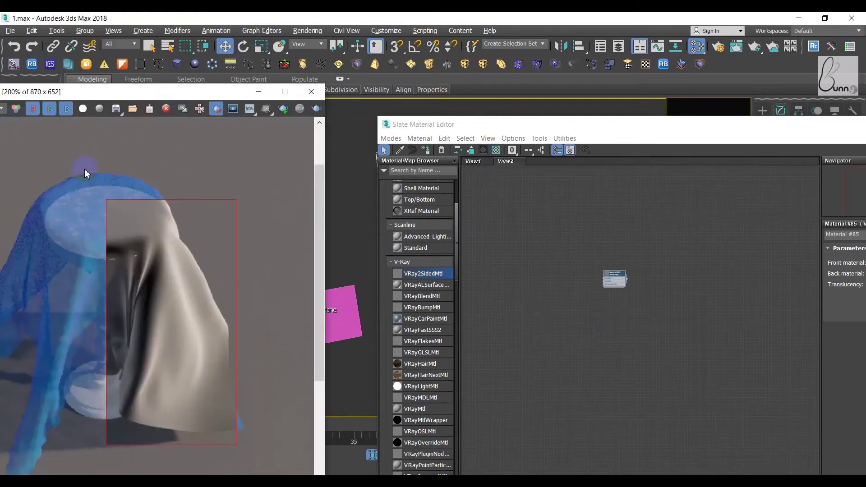
Step: Draw a new render region around the draped cloth in the frame buffer
drag(164, 88, 275, 33)
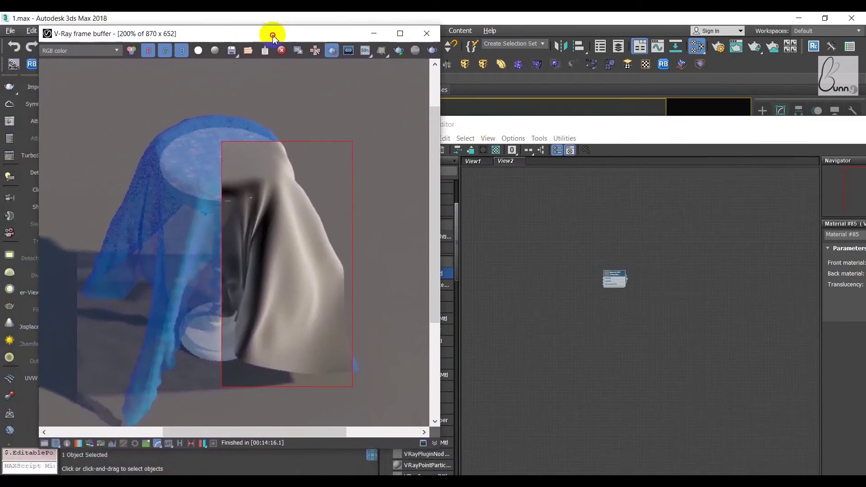
mouse_move(61, 96)
mouse_down()
mouse_move(255, 274)
mouse_move(358, 392)
mouse_up()
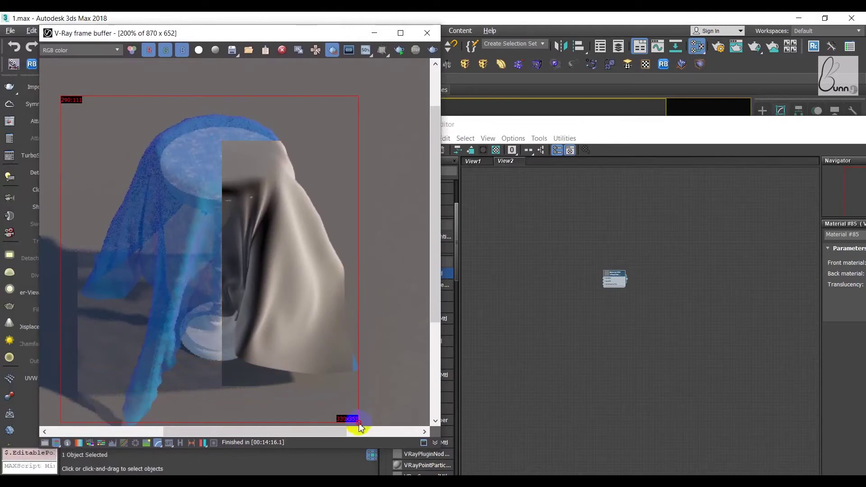
mouse_move(359, 426)
mouse_down()
mouse_move(369, 435)
mouse_move(371, 426)
mouse_up()
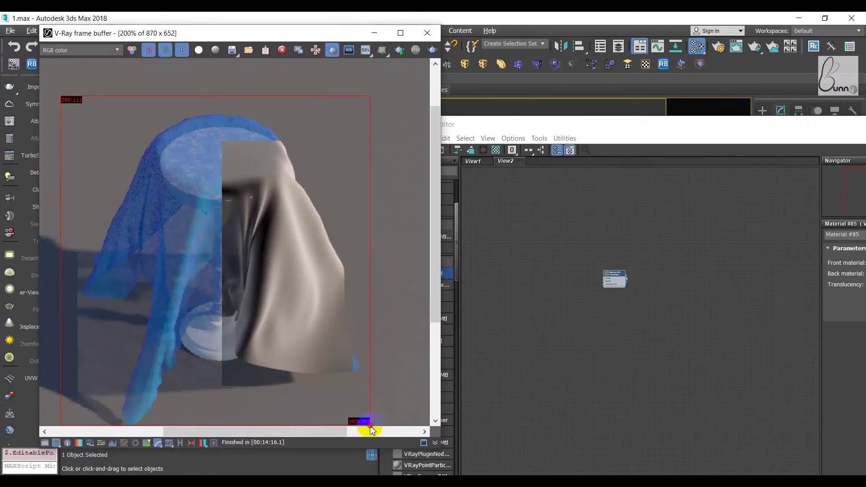
middle_drag(329, 209, 317, 176)
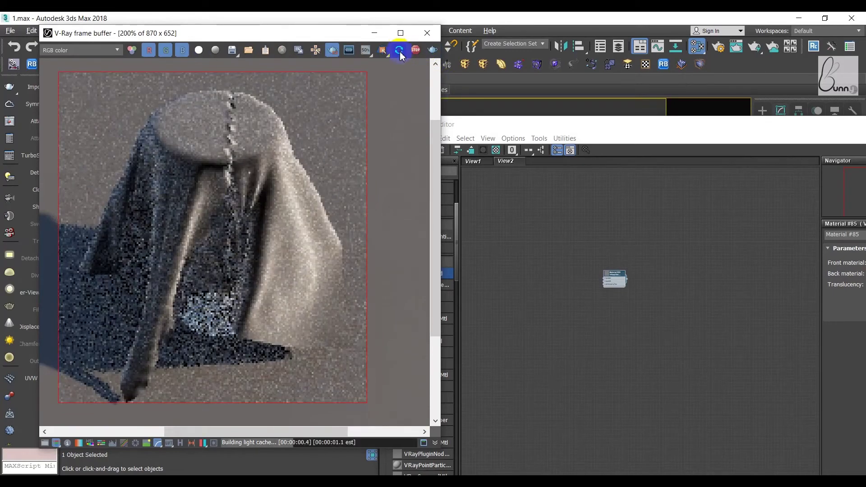
Step: Assign the new VRay2SidedMtl Material #89 to the cloth and place the editor beside the render
click(613, 280)
drag(593, 129, 602, 235)
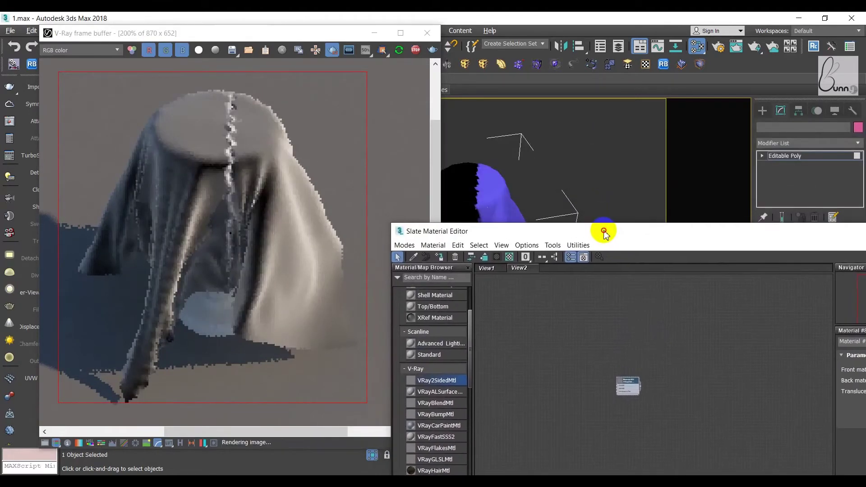
click(623, 382)
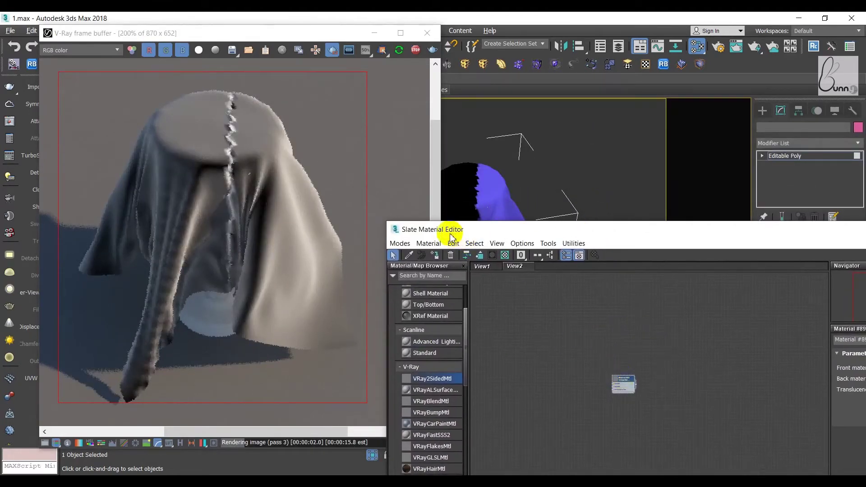
click(435, 256)
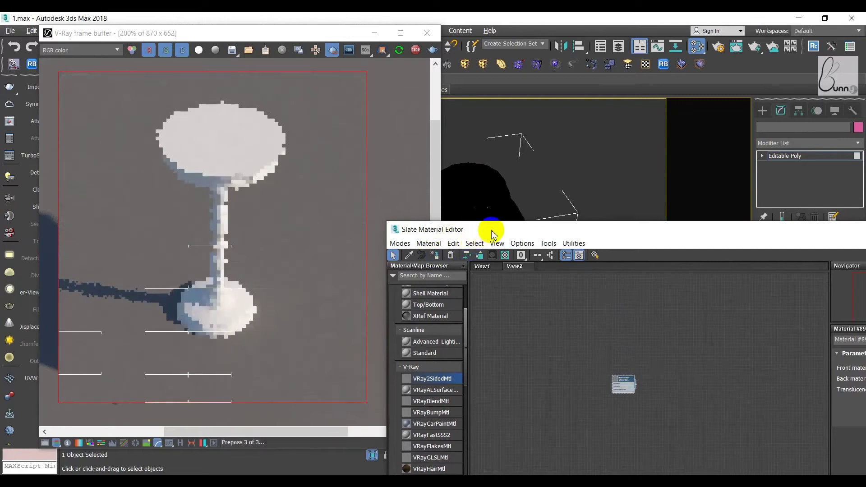
drag(571, 229, 598, 120)
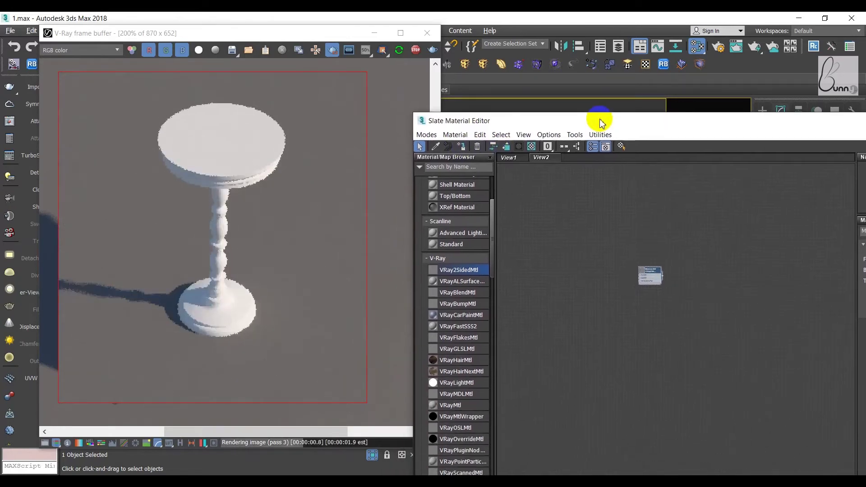
scroll(651, 278, up, 3)
Step: Add VRayMtls Material #90 and #91, wiring them to Material #89's frontMtl and backMtl
drag(652, 279, 640, 201)
scroll(668, 203, up, 2)
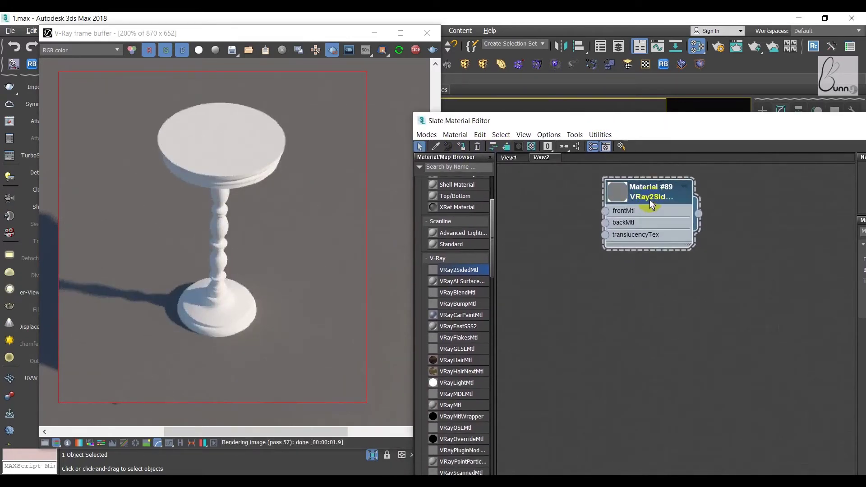
scroll(686, 206, up, 2)
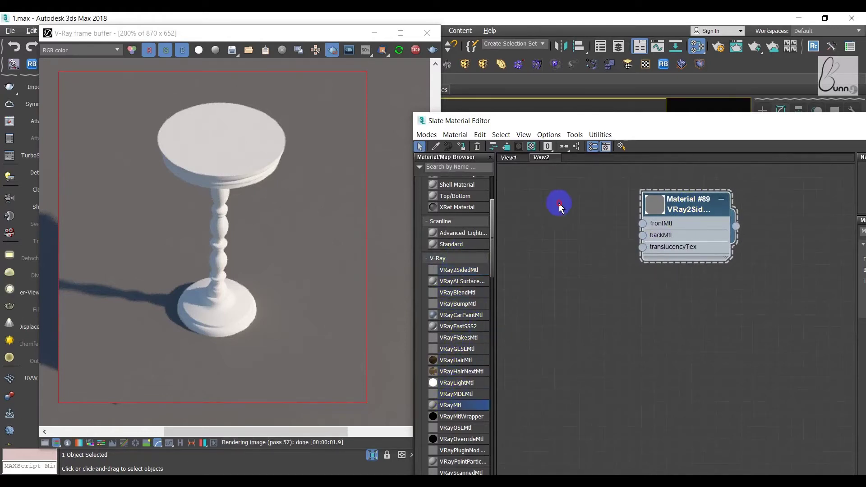
drag(449, 405, 581, 208)
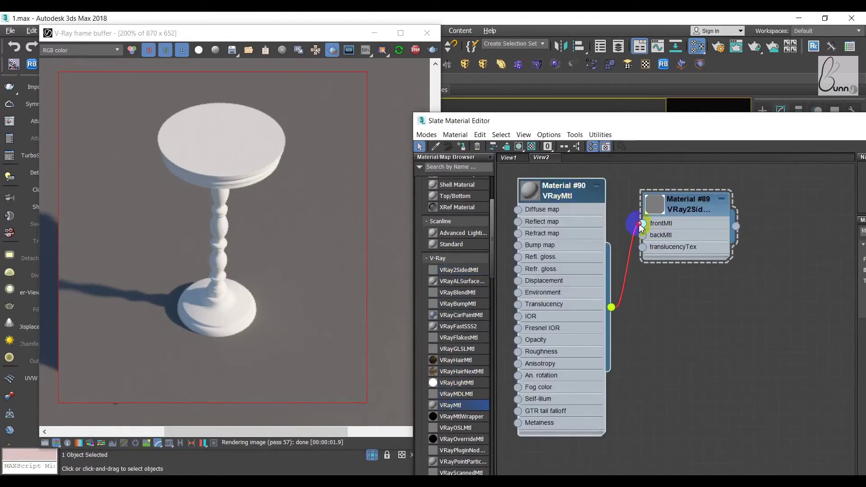
drag(641, 225, 641, 224)
shift+drag(573, 195, 685, 319)
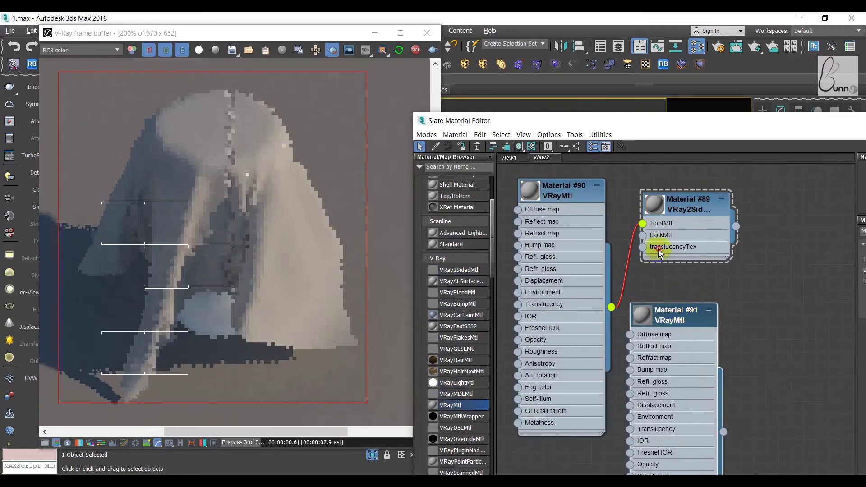
drag(724, 434, 643, 235)
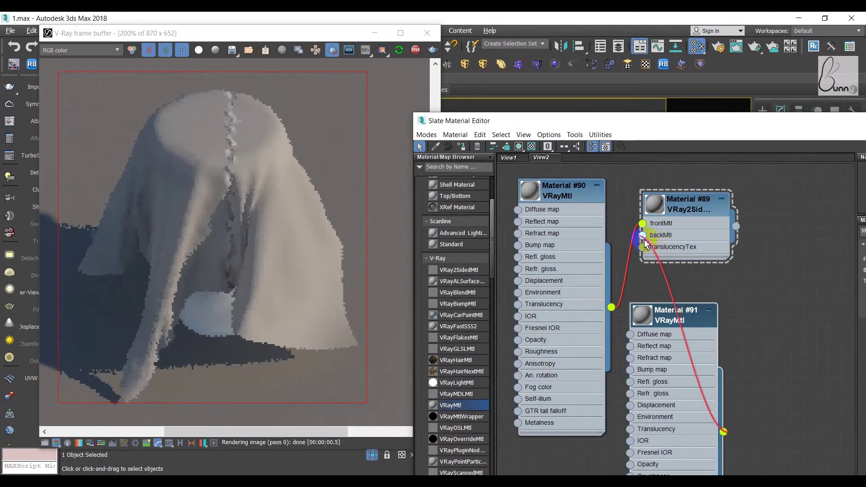
drag(691, 199, 765, 199)
double_click(598, 190)
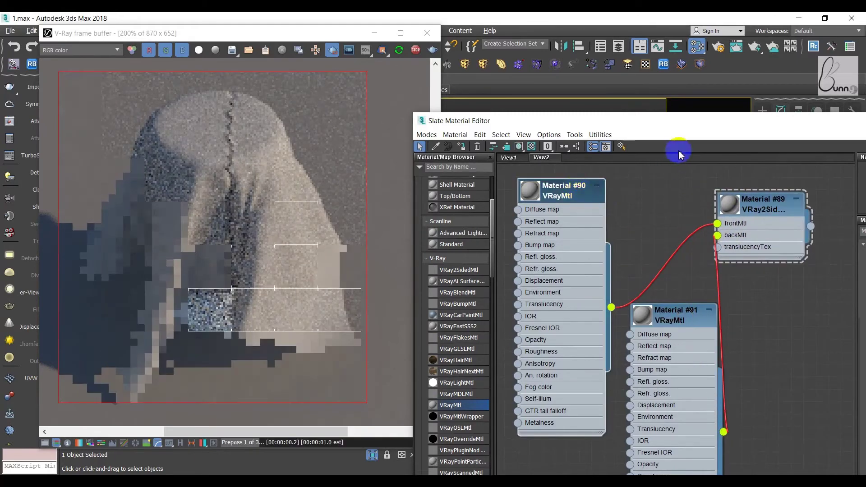
drag(645, 120, 520, 91)
Step: Rename Material #90 to 't' and Material #91 to 's', then lay out all nodes
click(753, 202)
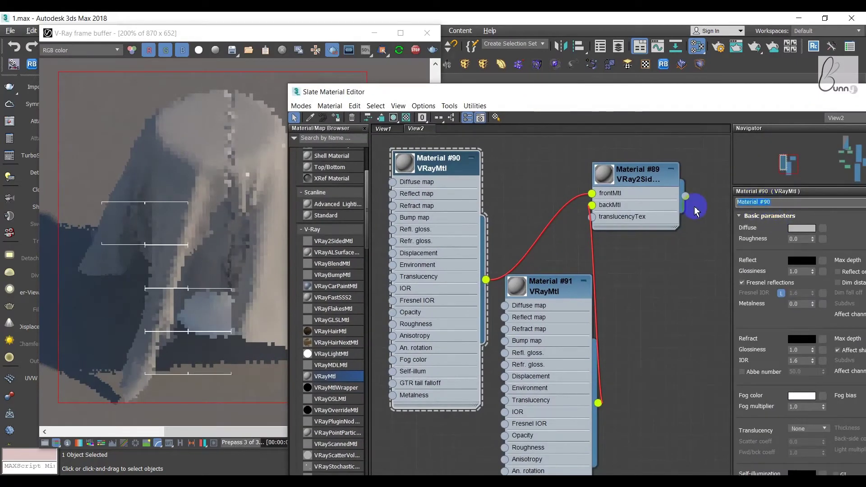
text(t)
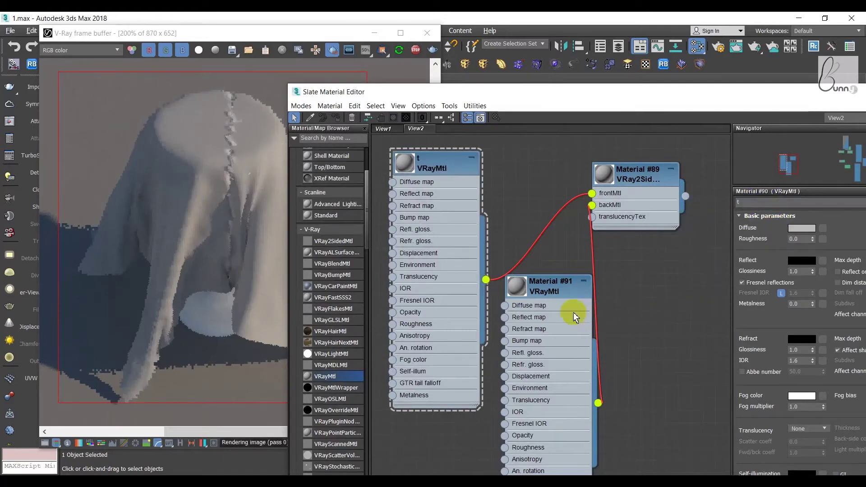
click(794, 216)
text(s)
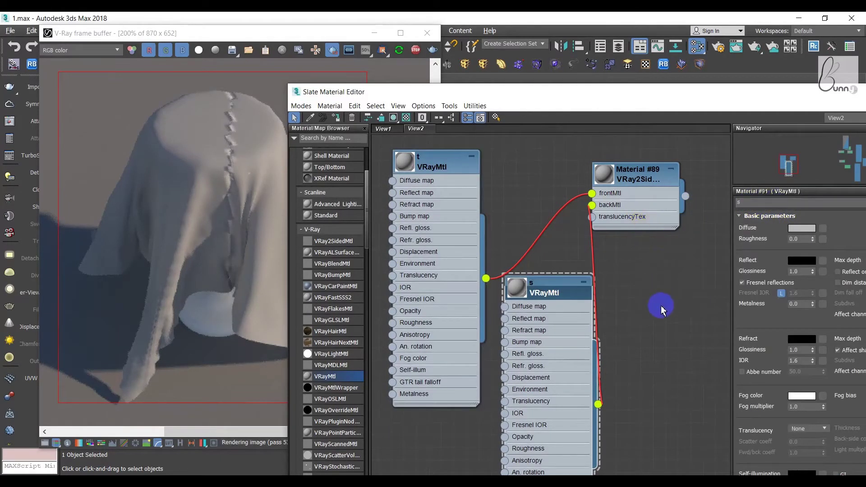
drag(551, 293, 564, 344)
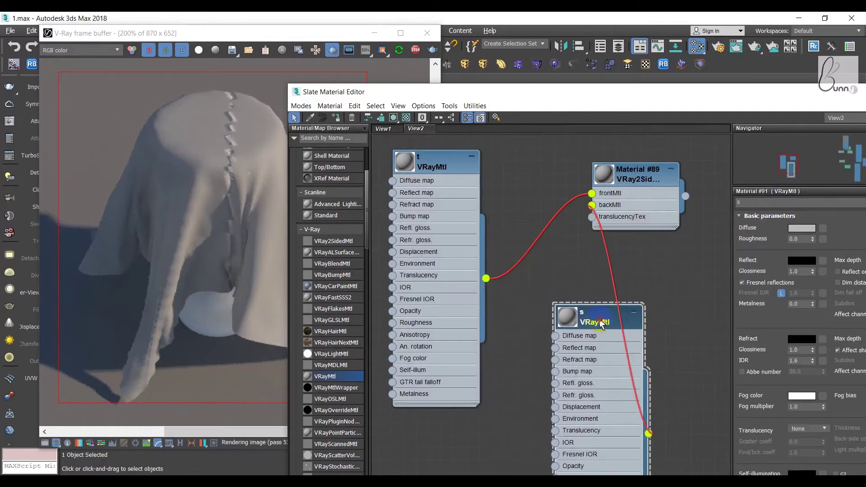
click(429, 173)
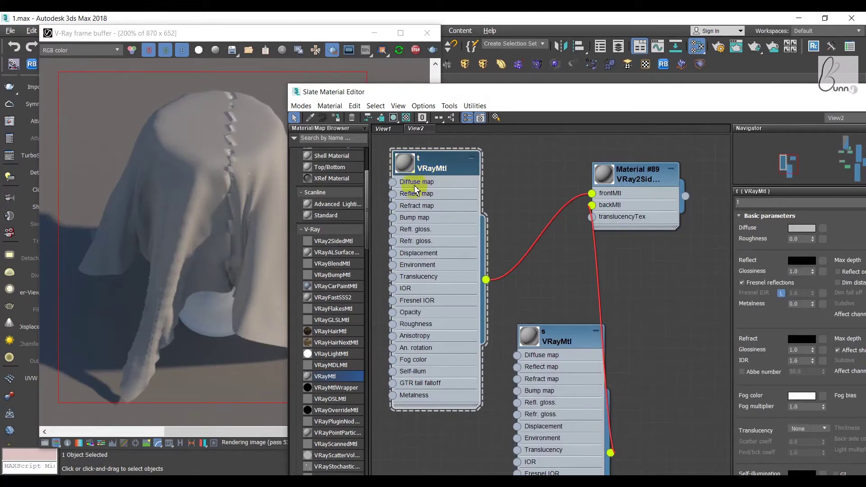
drag(453, 161, 528, 149)
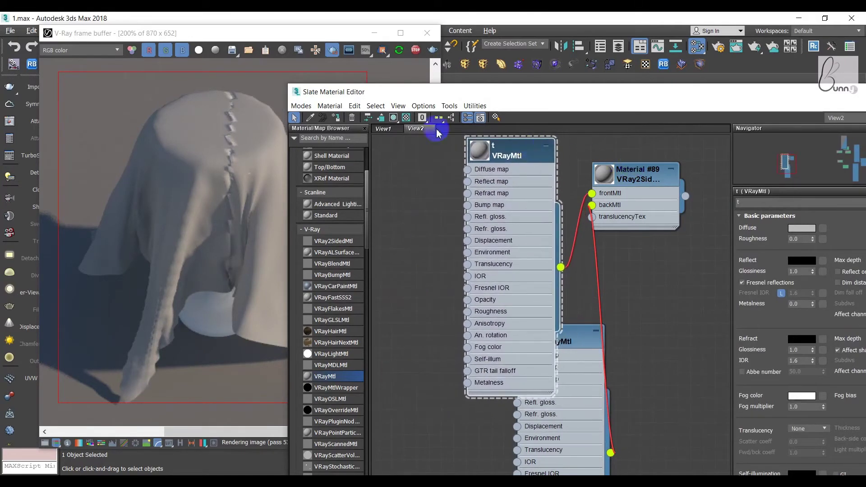
click(447, 119)
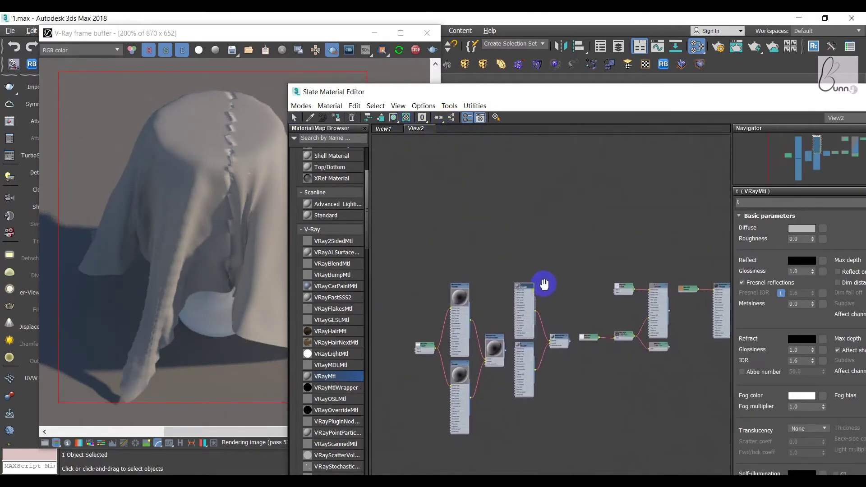
Step: Create a new empty node view named View3
right_click(417, 138)
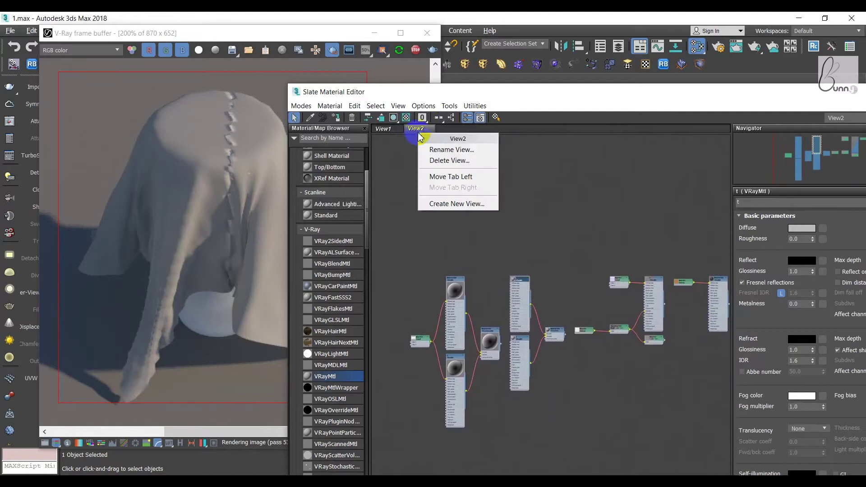
click(446, 204)
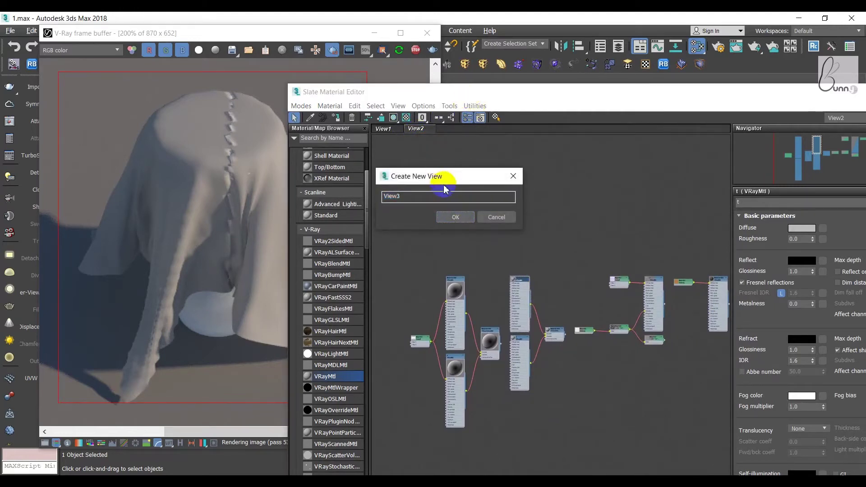
click(456, 218)
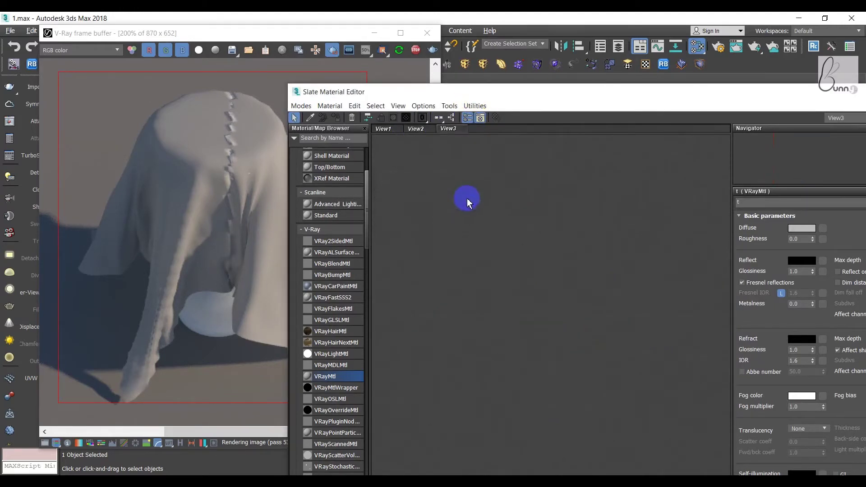
drag(503, 100, 621, 214)
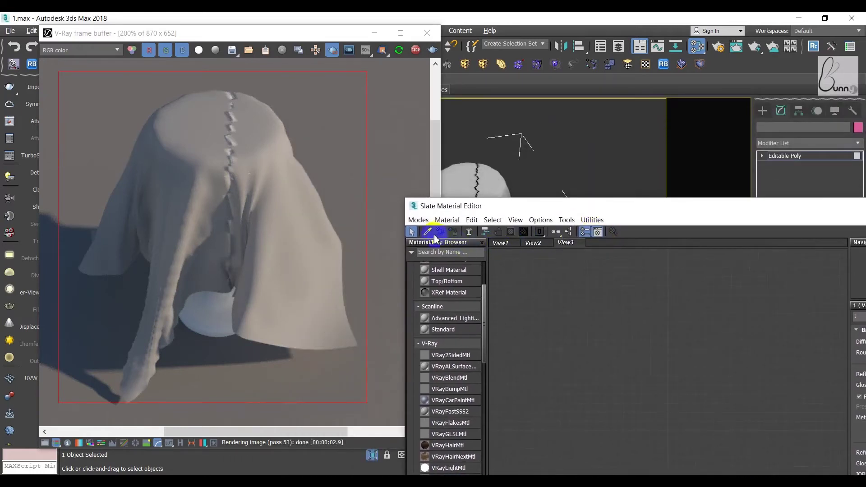
Step: Pick the object's material into View3 and add a Bitmap map node
click(502, 194)
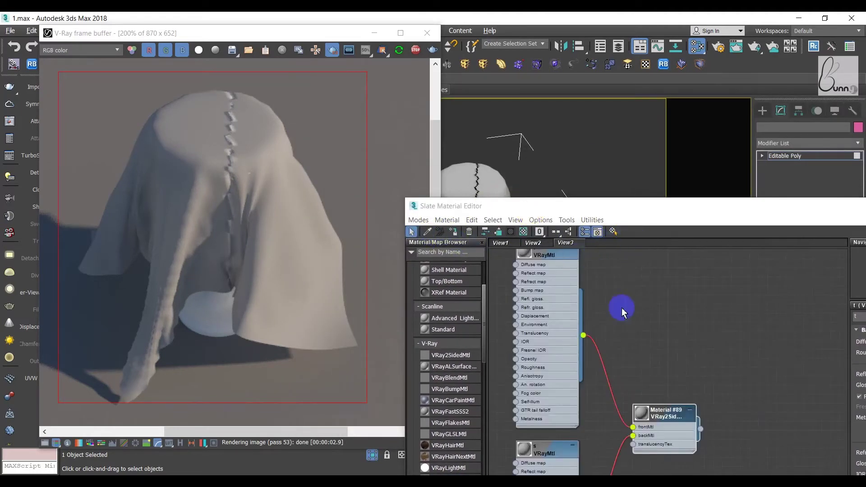
middle_drag(622, 311, 740, 311)
right_click(496, 318)
mouse_move(545, 345)
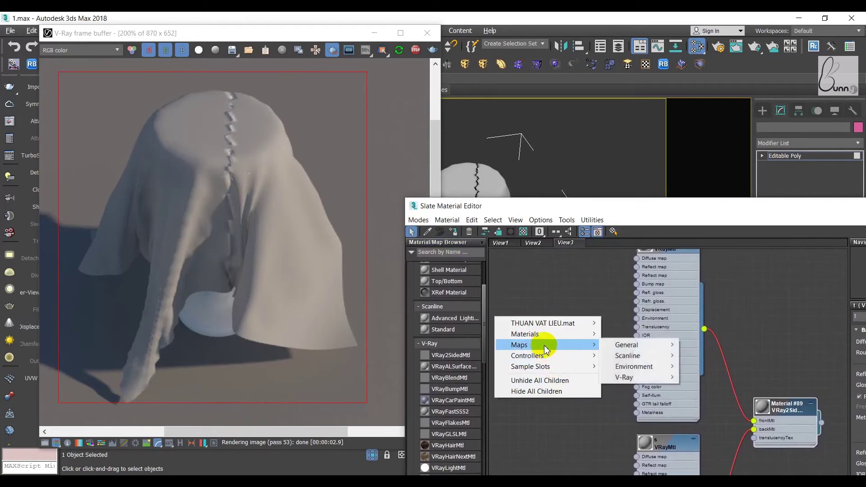
mouse_move(627, 345)
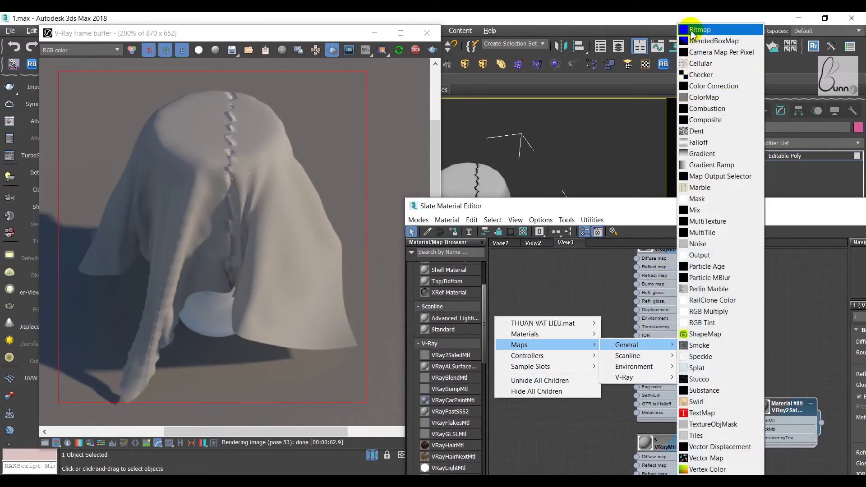
click(693, 34)
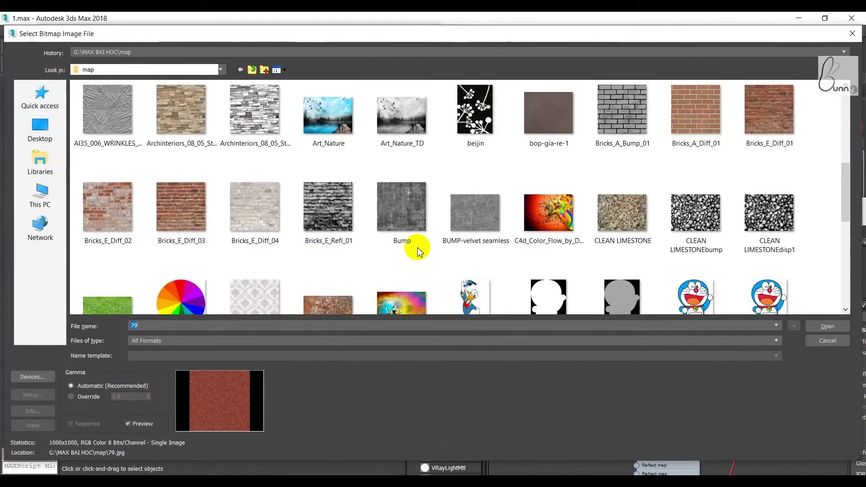
Step: Load the Chu-phuc calligraphy image from MAX BAI HOC\BT into the bitmap
click(133, 71)
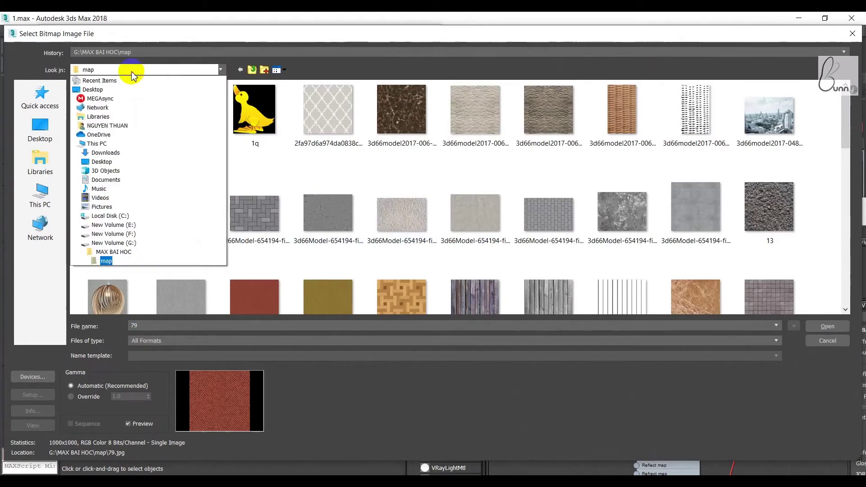
click(126, 256)
double_click(107, 112)
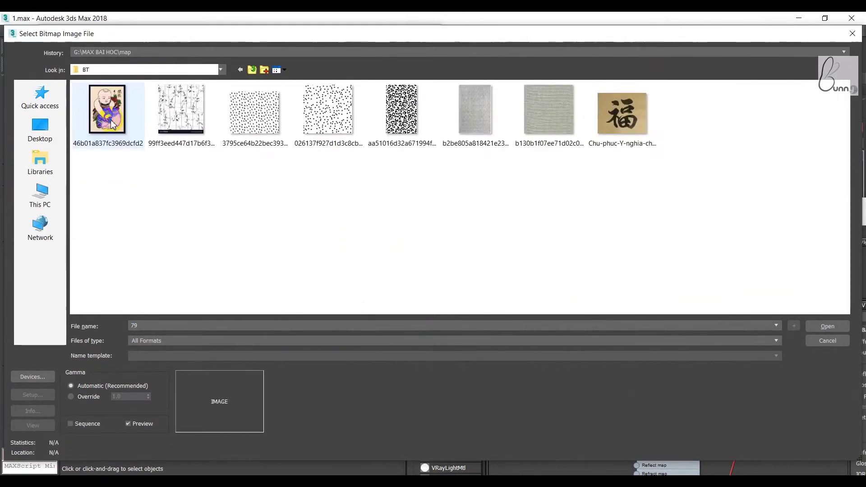
double_click(619, 118)
ctrl+alt+middle_drag(571, 301, 573, 368)
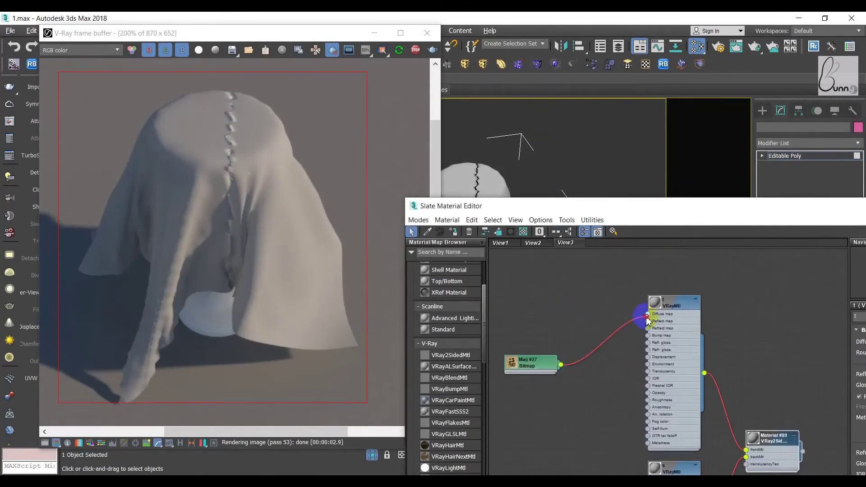
Step: Connect the bitmap to material t's Diffuse map and make room in the node graph
drag(647, 319, 649, 314)
drag(529, 364, 559, 295)
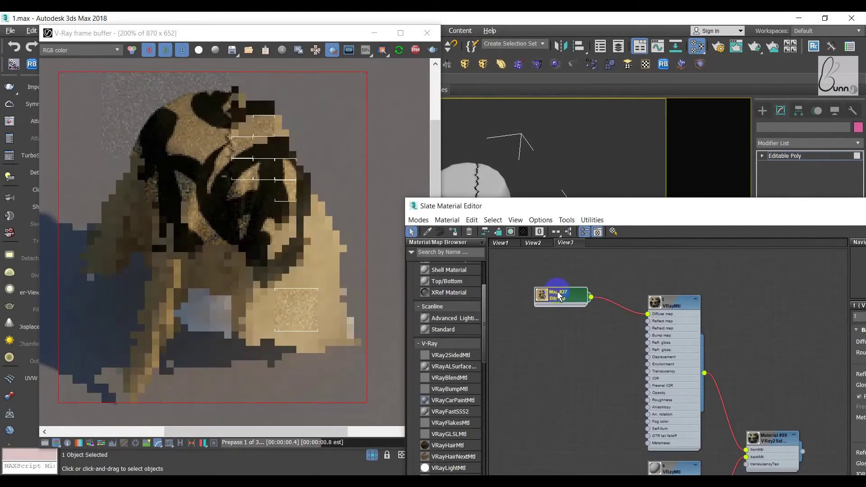
middle_drag(575, 327, 579, 285)
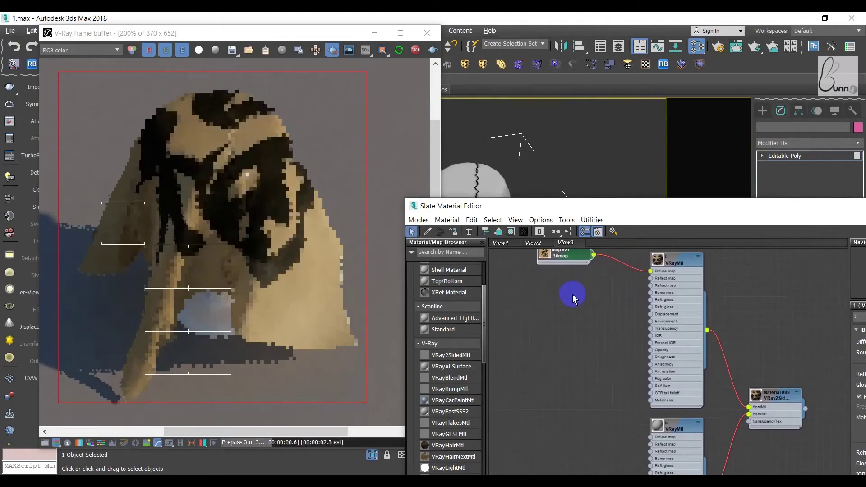
scroll(620, 367, down, 1)
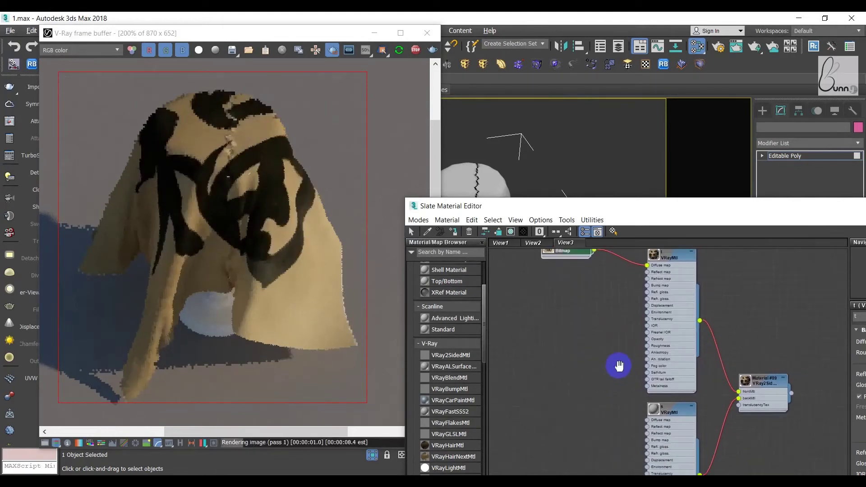
middle_drag(619, 366, 619, 367)
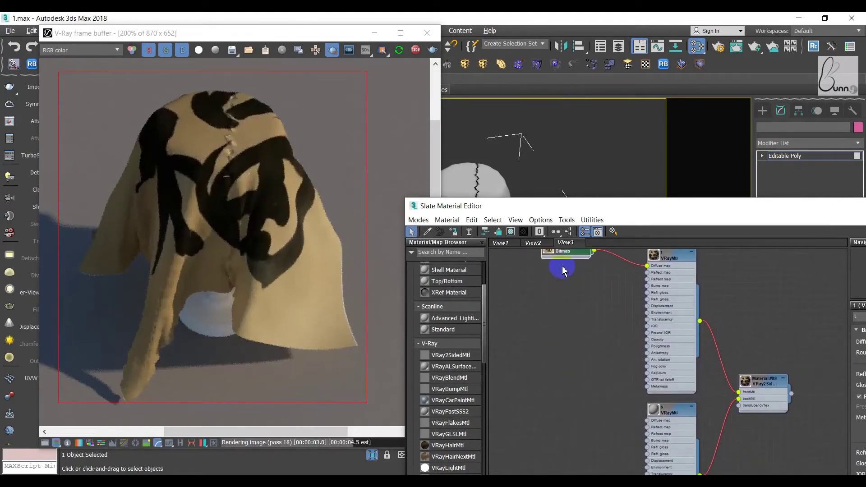
Step: Duplicate the bitmap as Map #28 and wire it into material s's Diffuse map
shift+drag(564, 257, 555, 360)
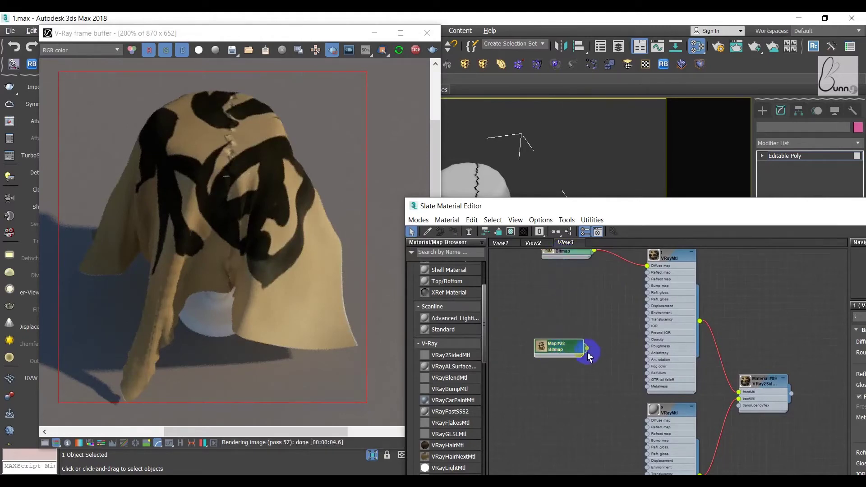
drag(649, 427, 647, 422)
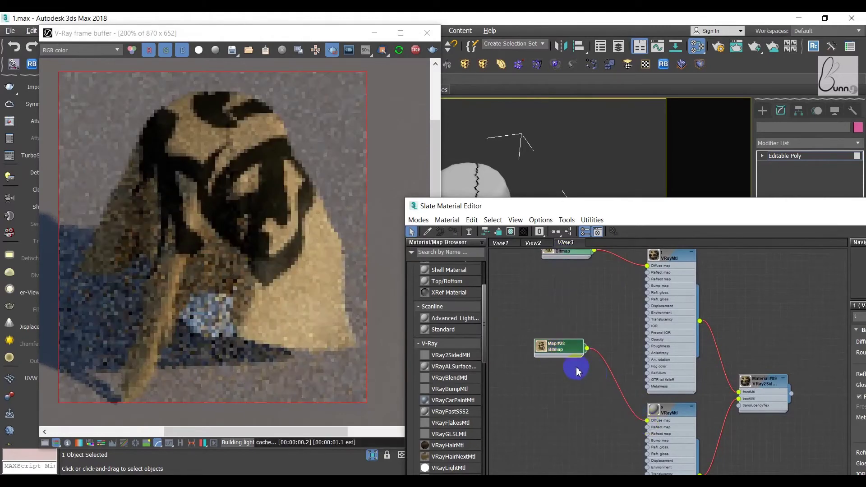
click(553, 351)
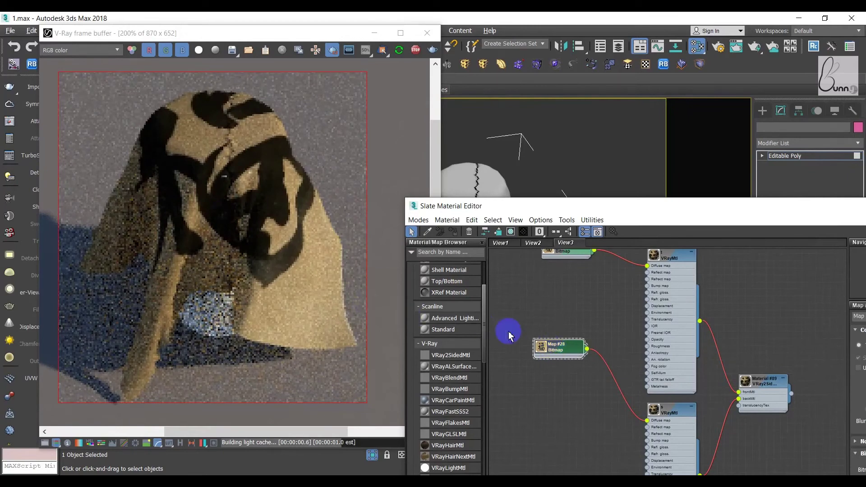
Step: Reposition the material editor and pan the node graph to bring Map #27 into view
drag(688, 205, 632, 108)
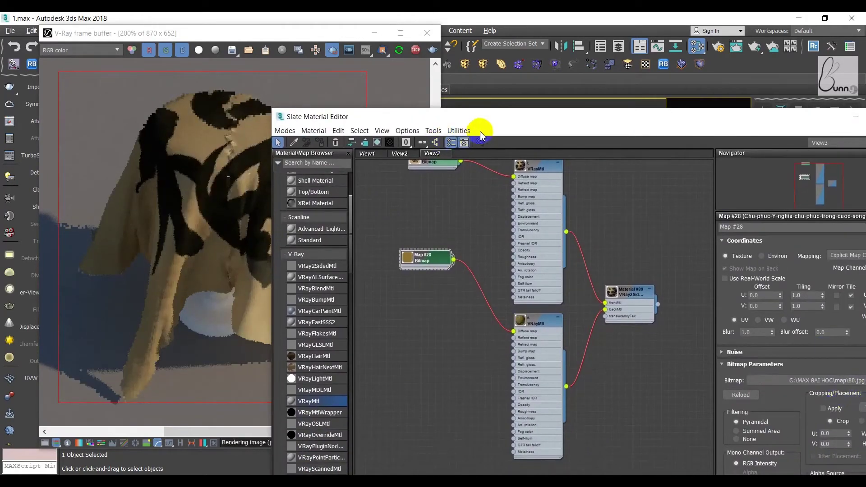
drag(479, 116, 545, 111)
middle_drag(515, 265, 530, 302)
scroll(528, 302, up, 1)
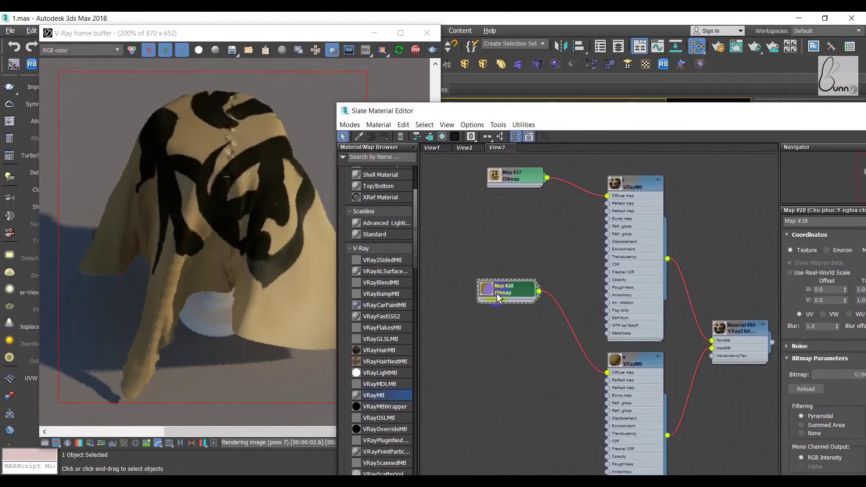
scroll(526, 303, up, 1)
scroll(524, 303, up, 1)
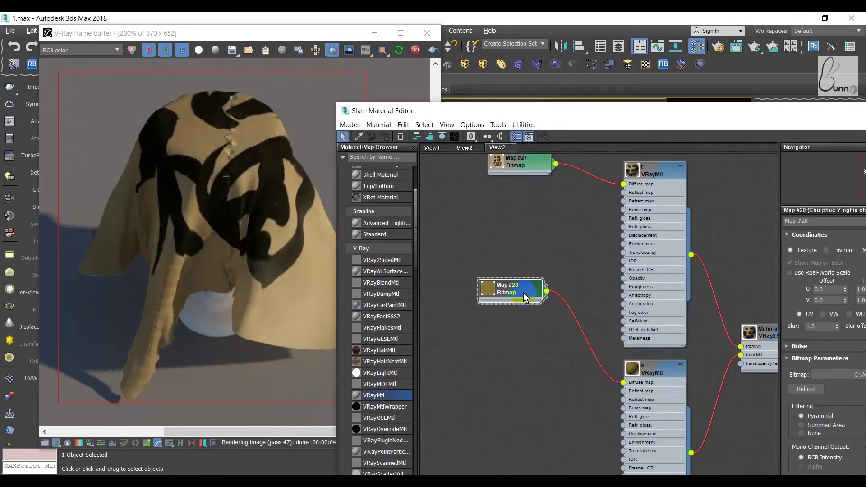
middle_drag(522, 300, 512, 343)
middle_drag(512, 202, 597, 239)
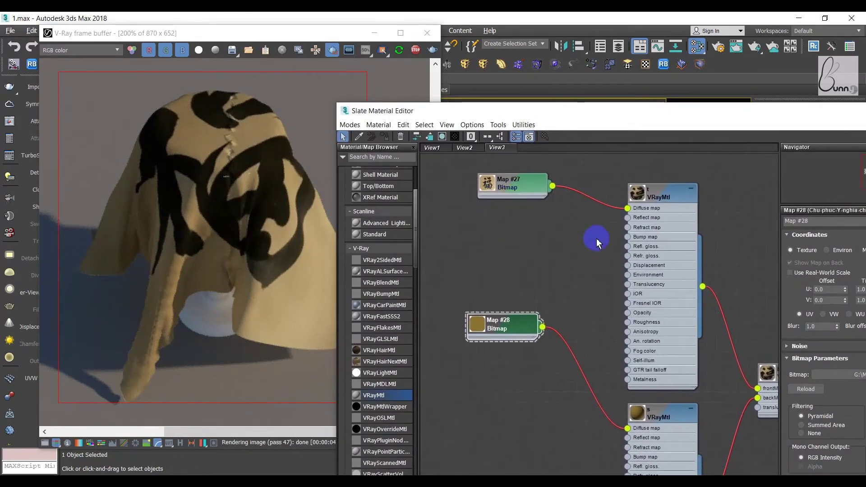
scroll(308, 210, up, 2)
scroll(197, 193, down, 4)
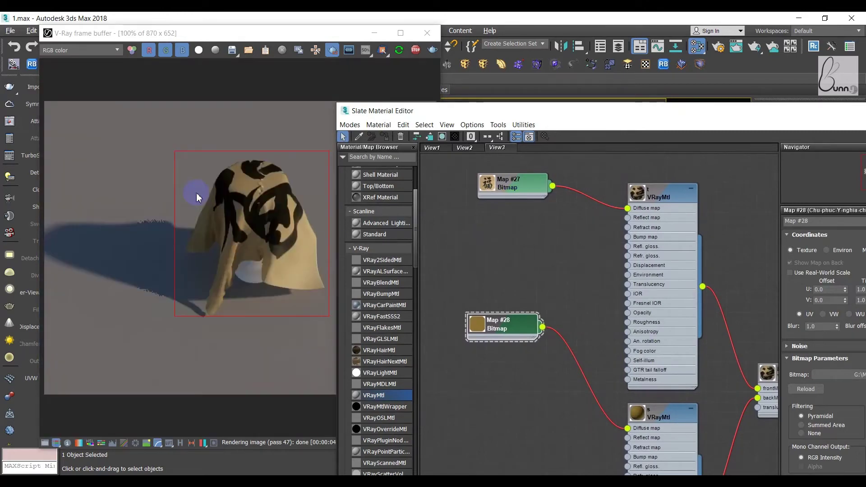
scroll(196, 191, up, 3)
scroll(256, 195, down, 1)
middle_drag(256, 194, 235, 188)
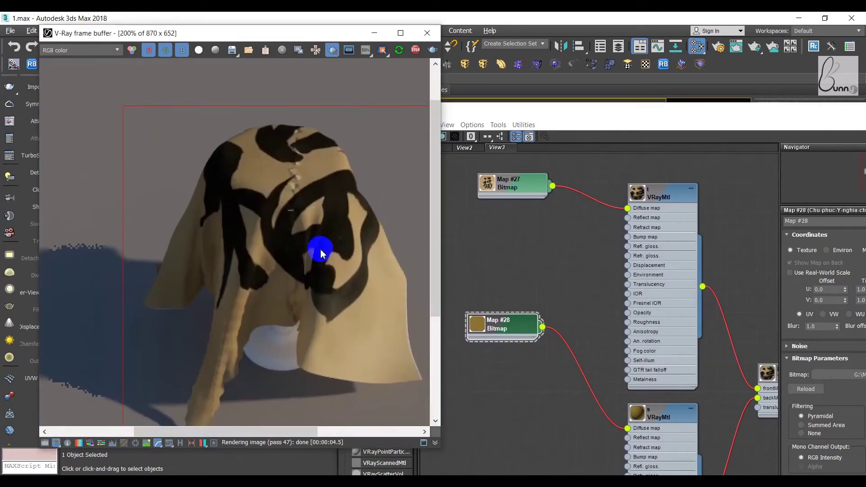
Step: Select Material #89 and raise its translucency colour whiteness from 128 to 241
click(567, 341)
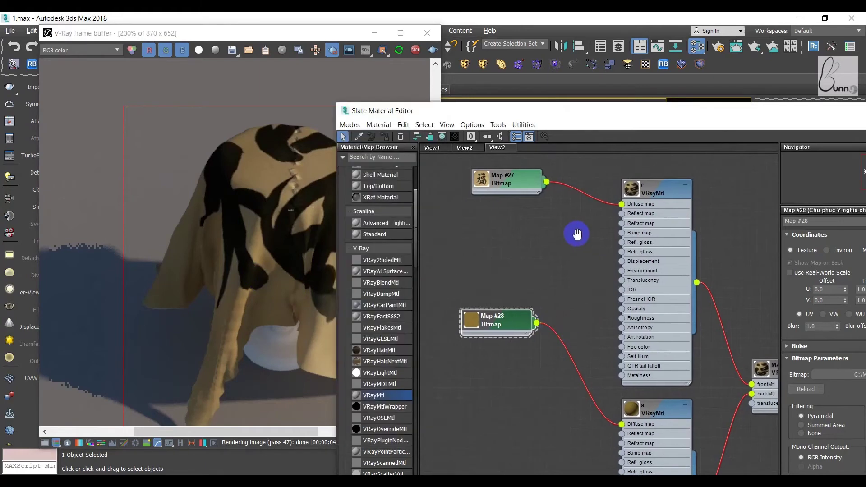
click(728, 341)
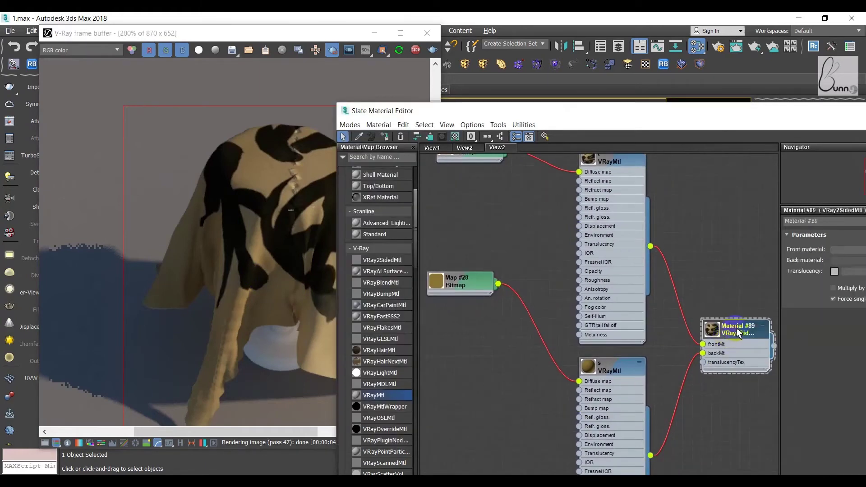
drag(634, 112, 640, 78)
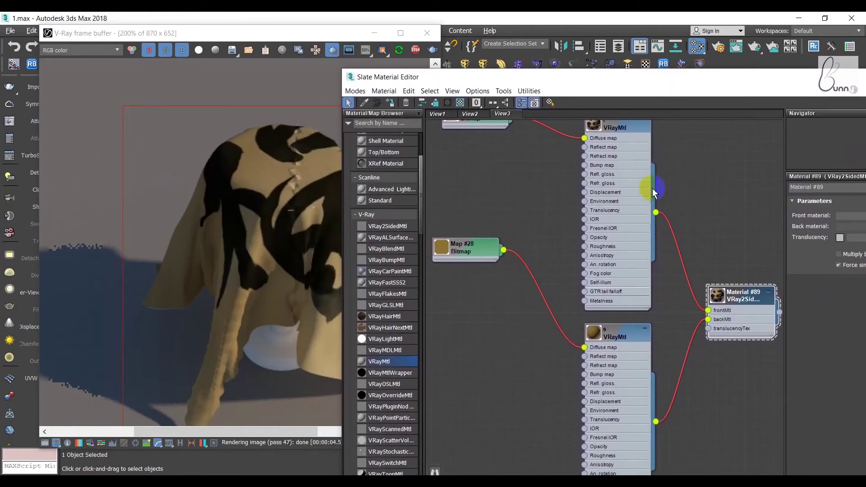
click(841, 239)
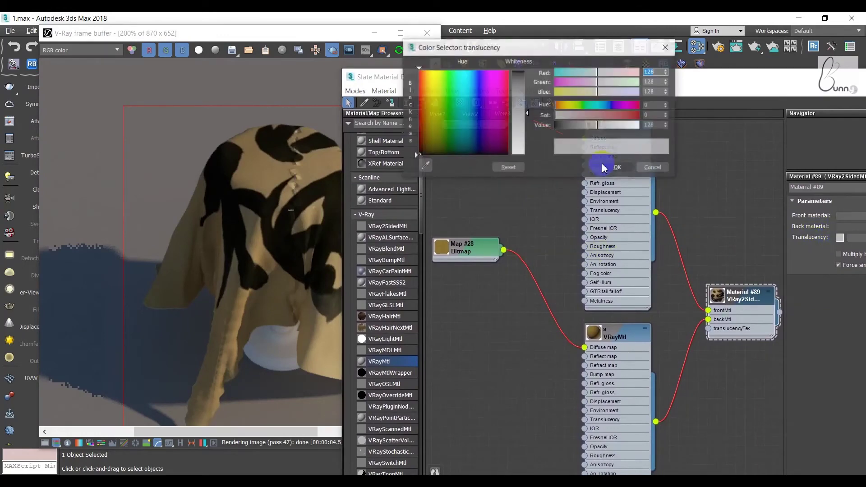
drag(523, 121, 526, 150)
drag(481, 57, 582, 72)
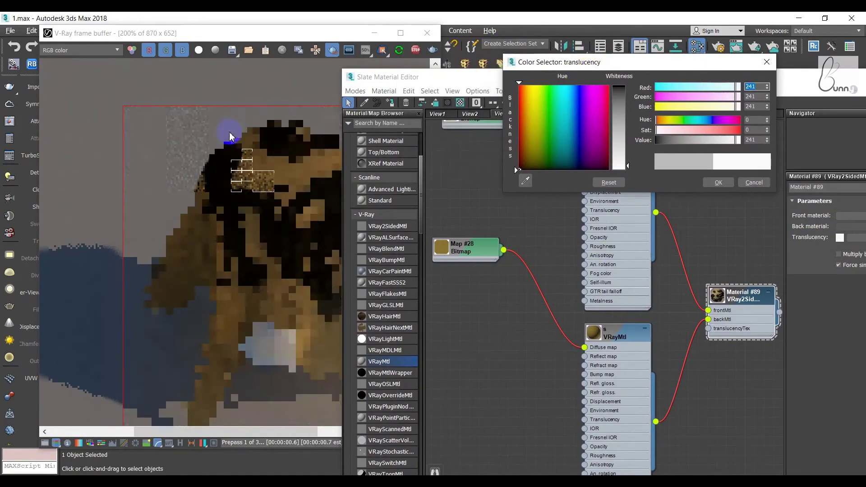
drag(397, 76, 487, 75)
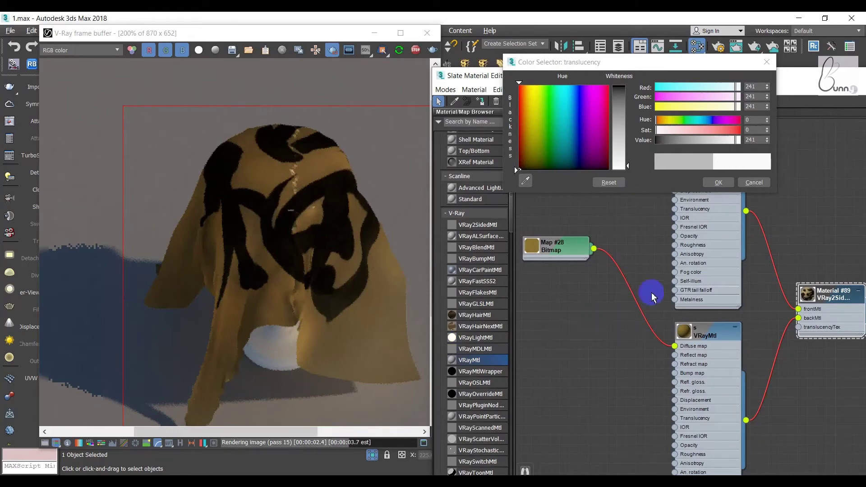
Step: Replace Map #28's 80.jpg bitmap with the red 79.jpg texture
click(715, 187)
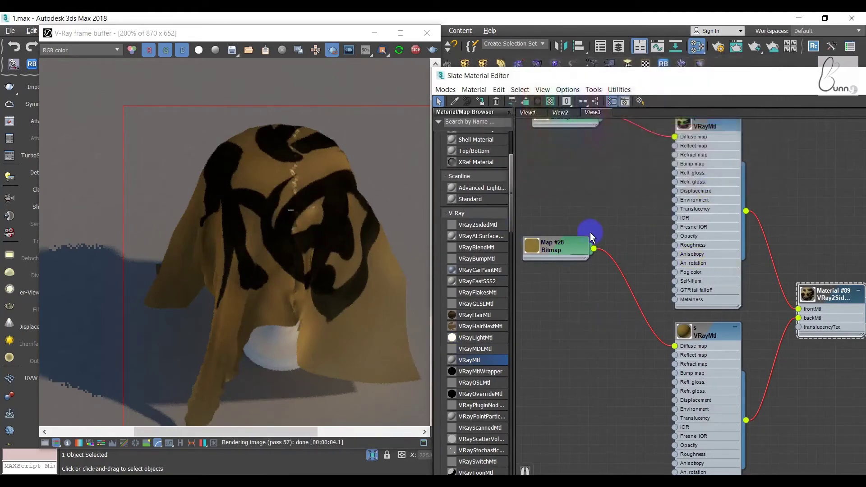
double_click(562, 248)
mouse_move(680, 78)
mouse_down()
mouse_move(624, 79)
mouse_move(463, 49)
mouse_up()
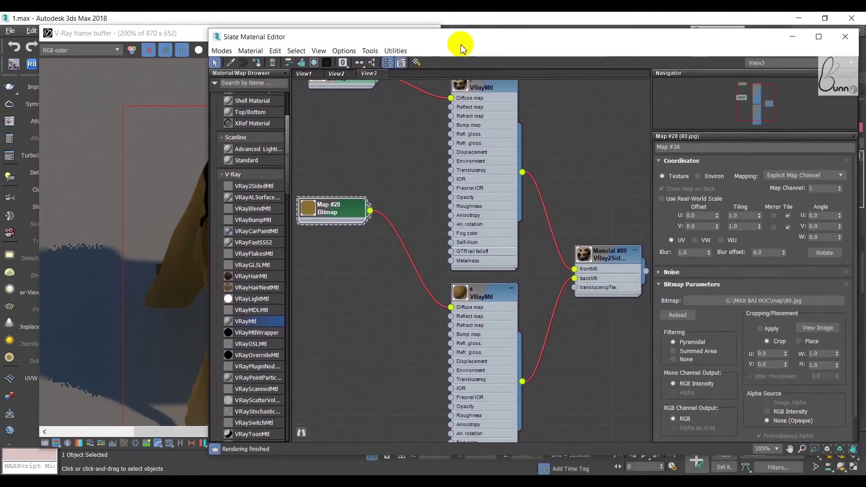
click(737, 308)
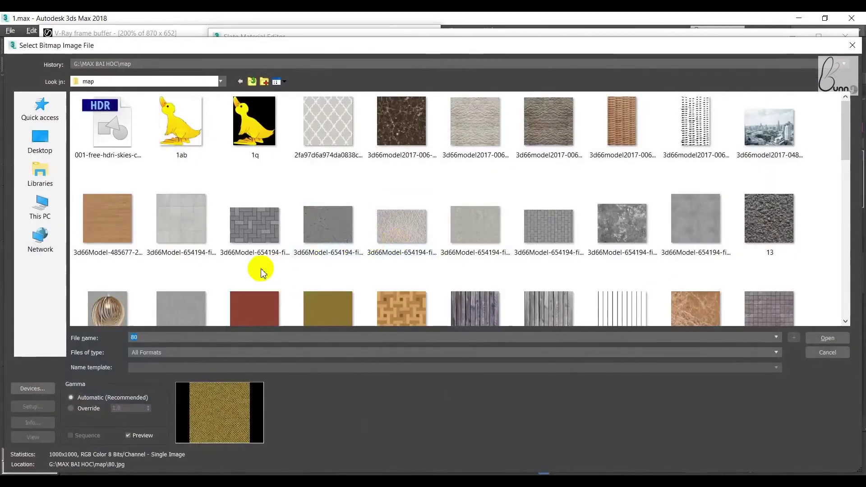
click(254, 307)
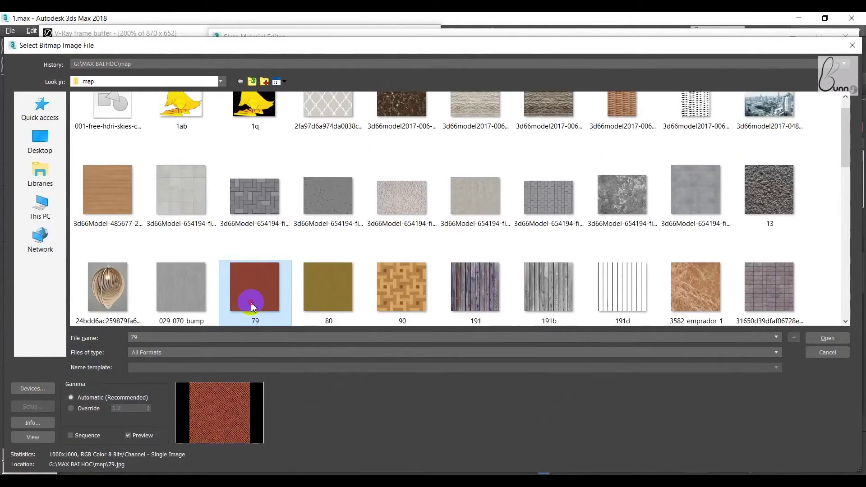
double_click(252, 307)
drag(440, 50, 658, 77)
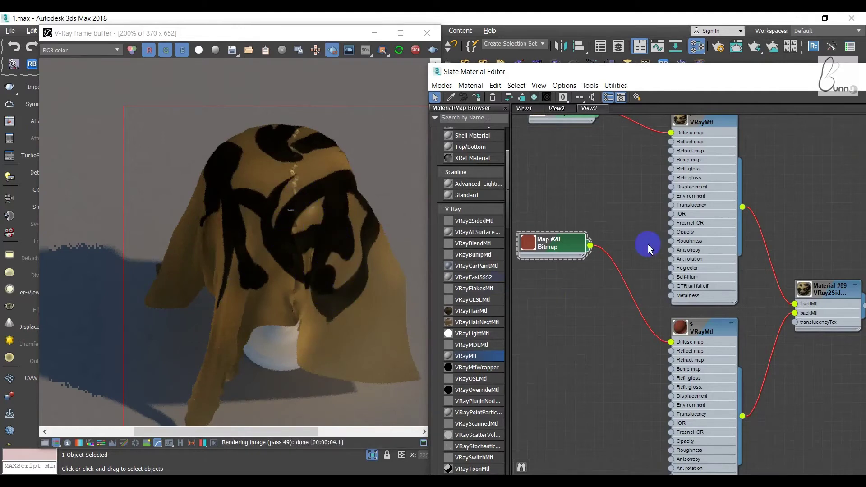
Step: Select Material #89 and push its translucency whiteness to pure white 255
middle_drag(667, 173, 634, 251)
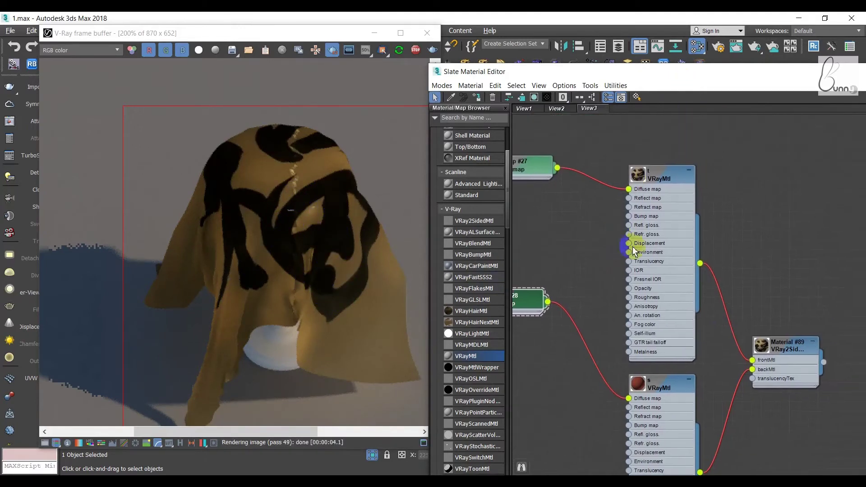
click(764, 357)
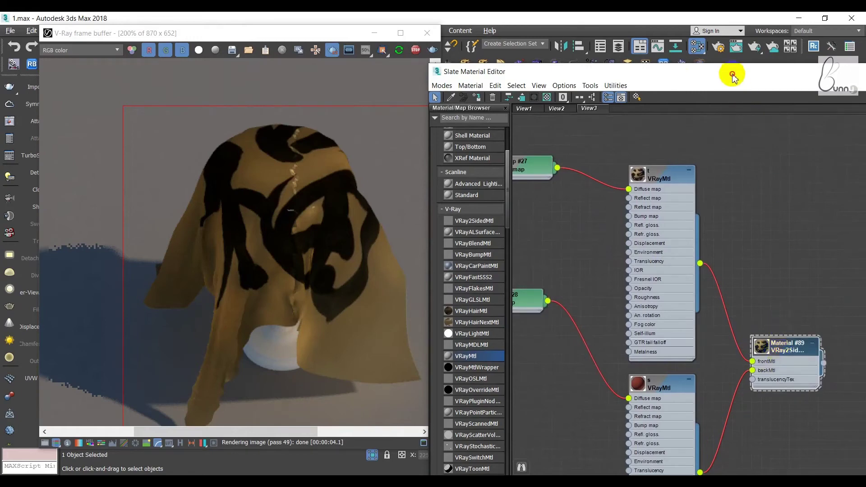
drag(733, 77, 607, 40)
click(807, 193)
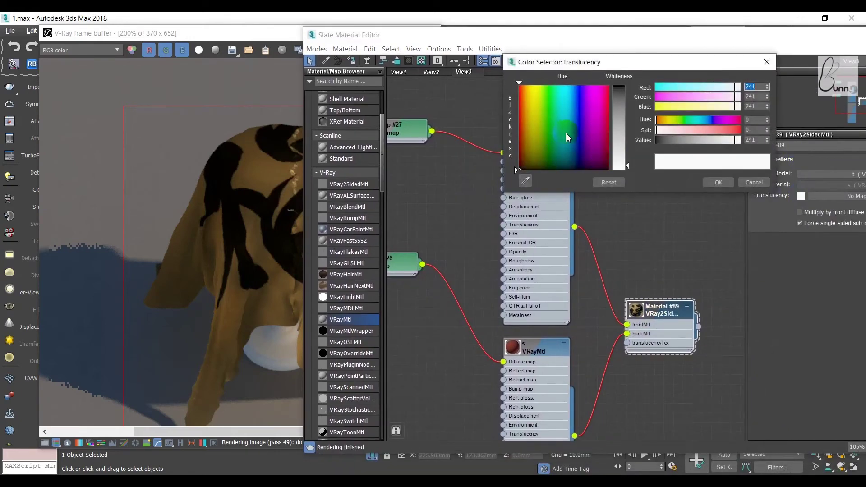
drag(629, 168, 609, 175)
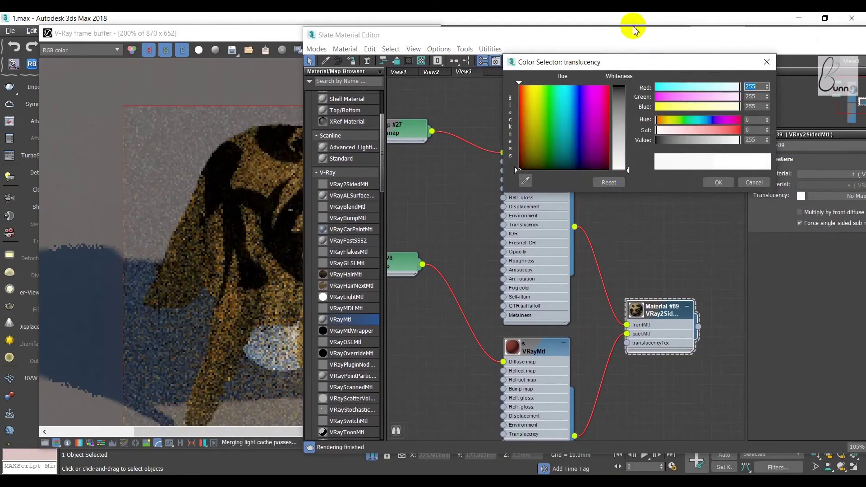
drag(597, 40, 622, 43)
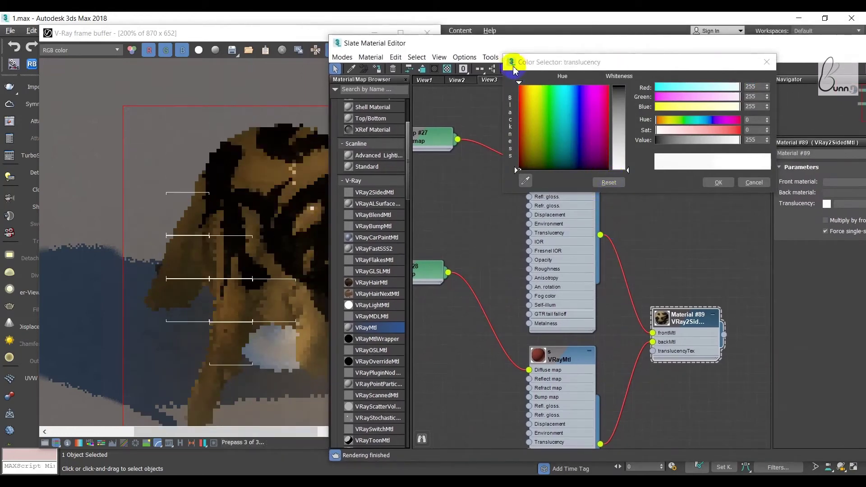
drag(479, 42, 586, 47)
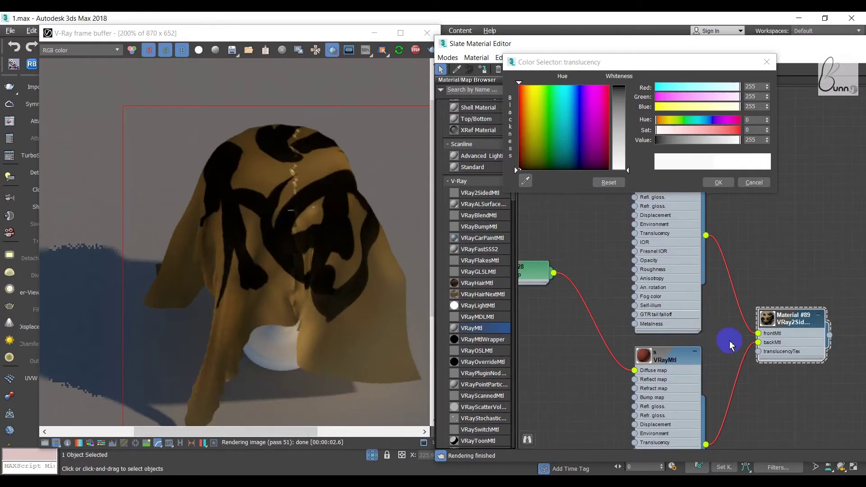
click(719, 182)
Step: Wire Map #27's output into material t's Opacity input, alongside its diffuse
middle_drag(720, 188, 565, 223)
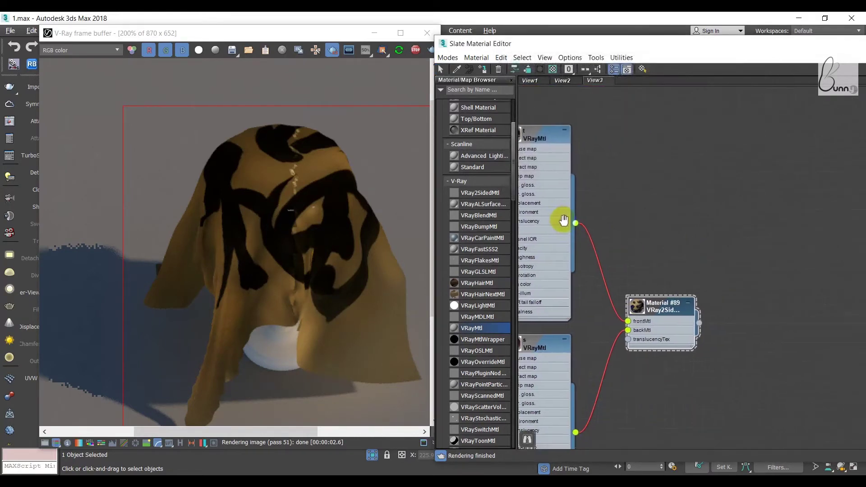
middle_drag(624, 236, 685, 279)
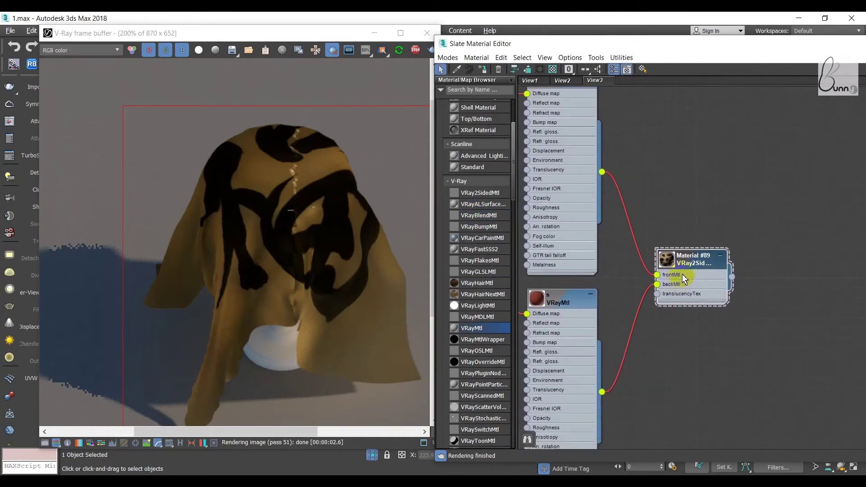
drag(698, 50, 468, 45)
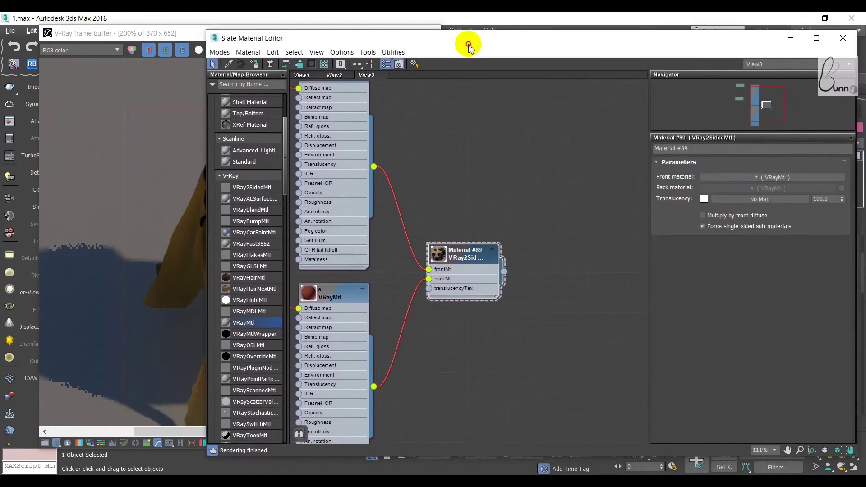
middle_drag(507, 249, 632, 226)
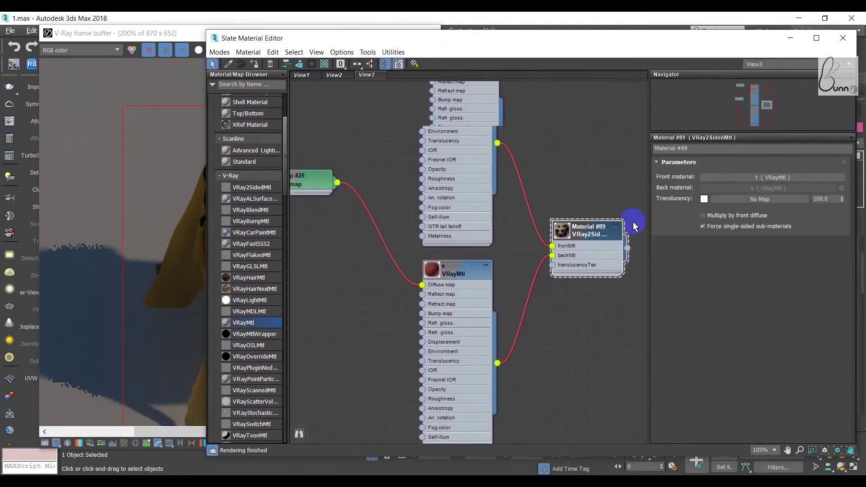
scroll(494, 280, down, 1)
middle_drag(402, 174, 419, 177)
scroll(400, 142, up, 3)
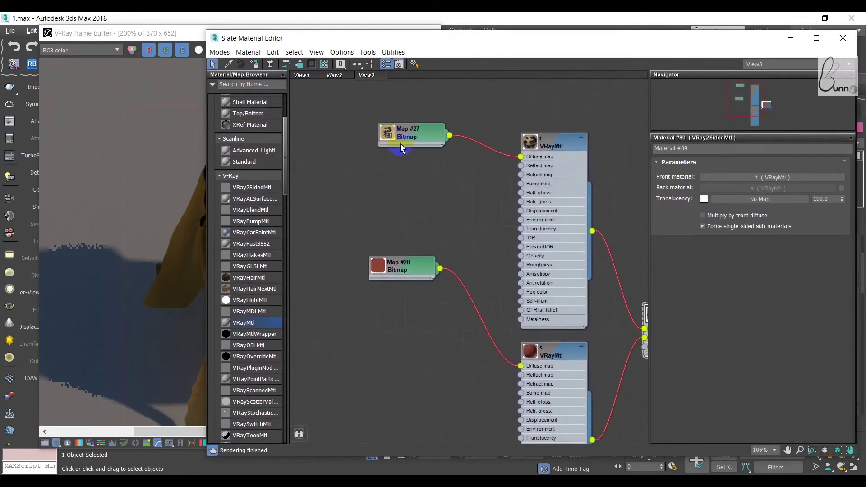
drag(397, 282, 391, 342)
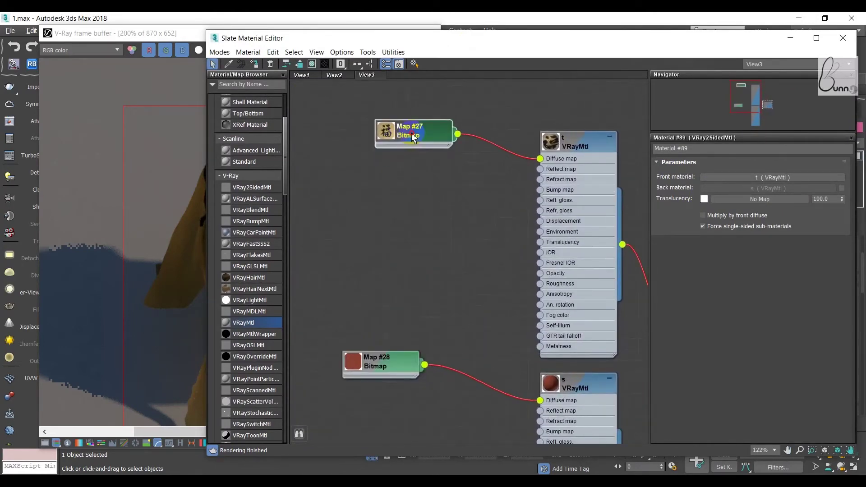
drag(451, 137, 451, 159)
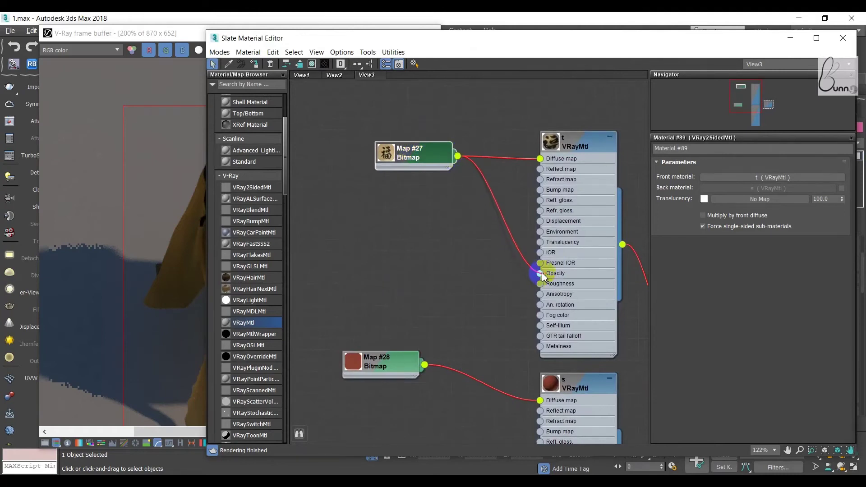
drag(542, 277, 541, 273)
drag(409, 154, 408, 220)
drag(319, 43, 480, 47)
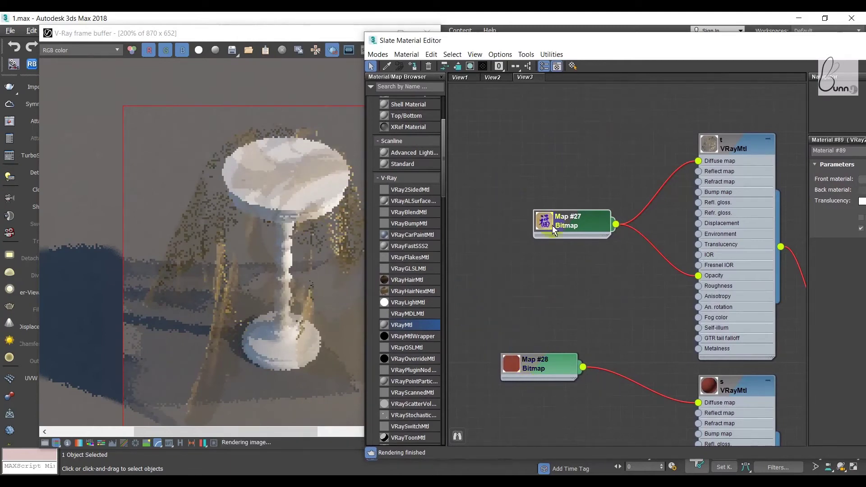
Step: Open and close the translucency colour picker, then enlarge Map #27's bitmap preview
click(861, 201)
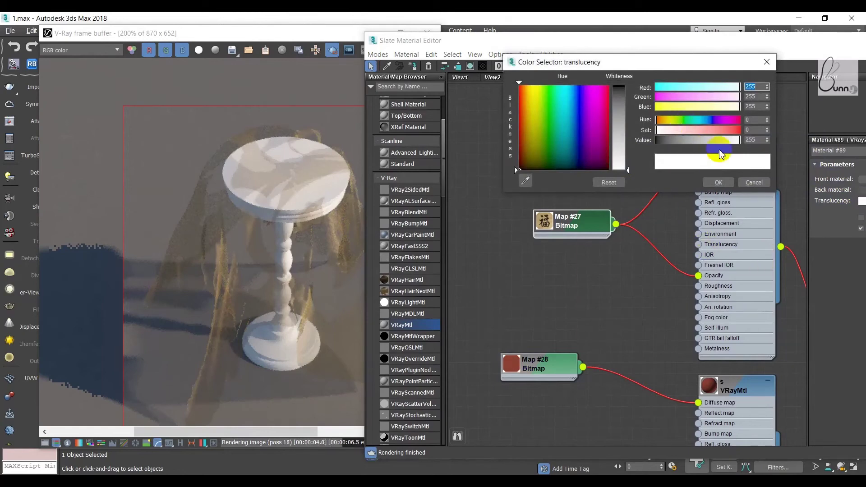
click(405, 245)
drag(460, 41, 580, 42)
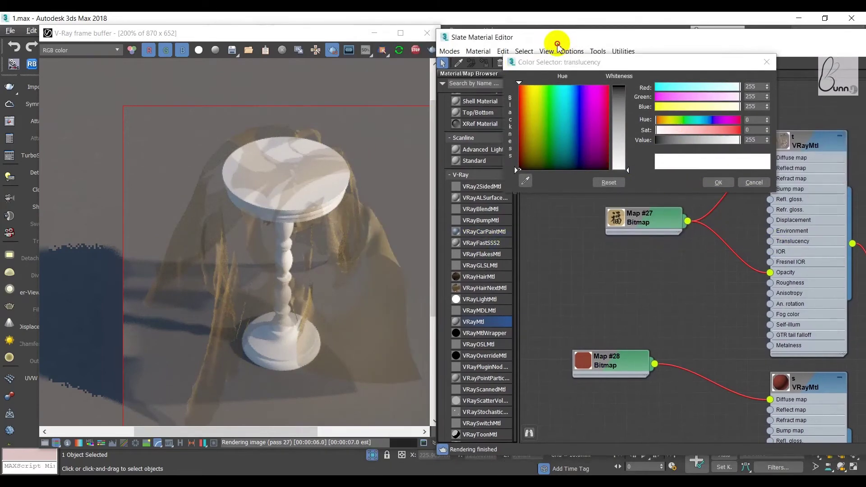
click(357, 264)
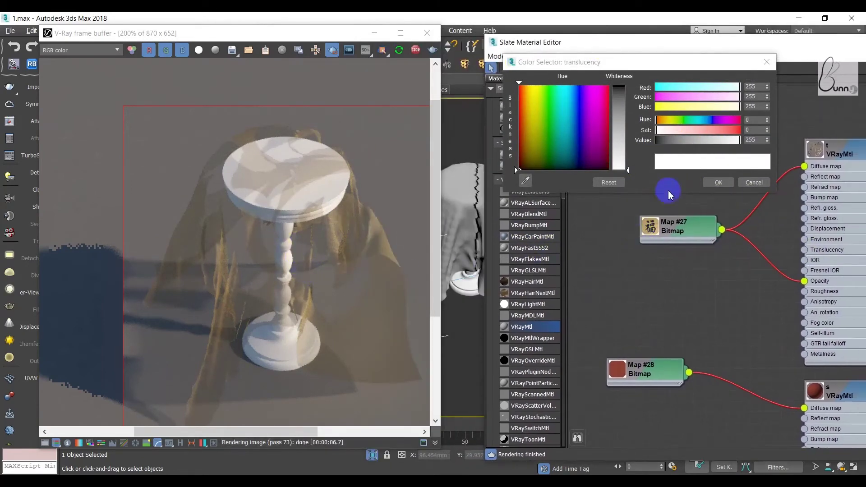
click(719, 182)
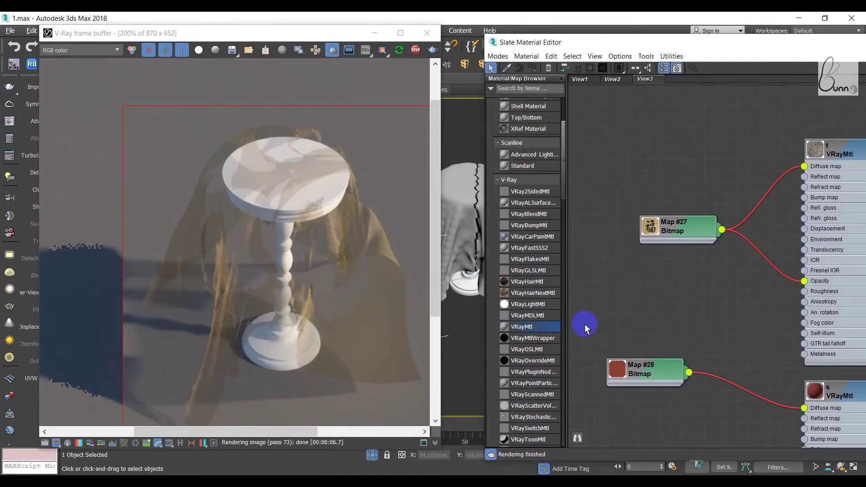
double_click(663, 233)
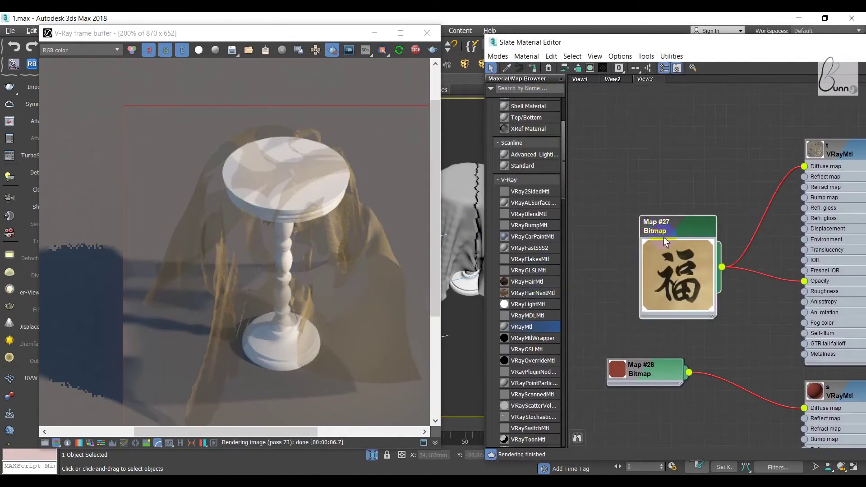
Step: Set Map #27's tiling to 10 in U and V and watch the re-render
drag(645, 43, 364, 35)
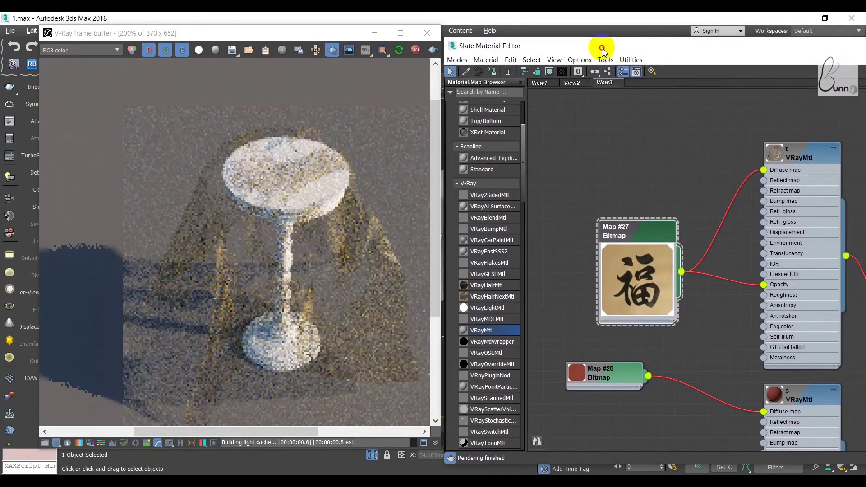
click(739, 214)
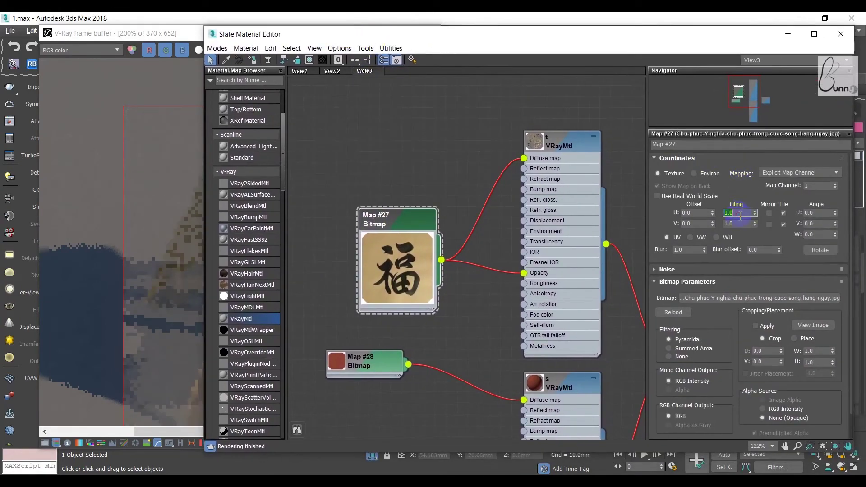
text(10)
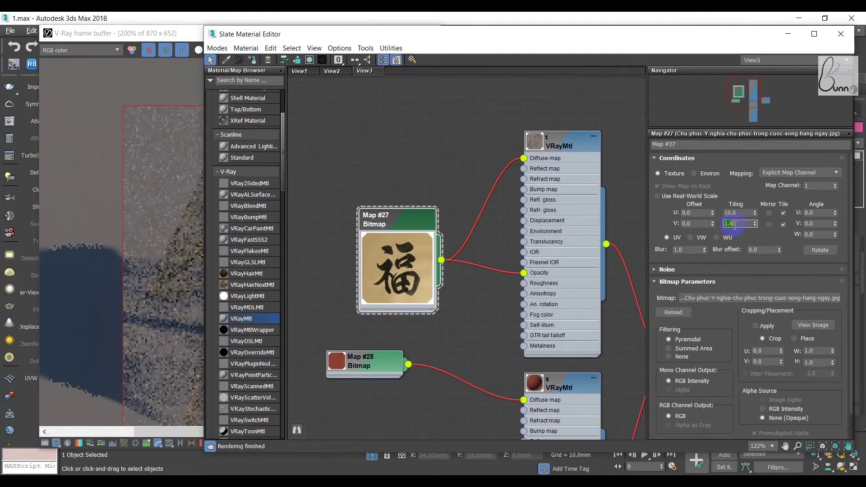
key(Return)
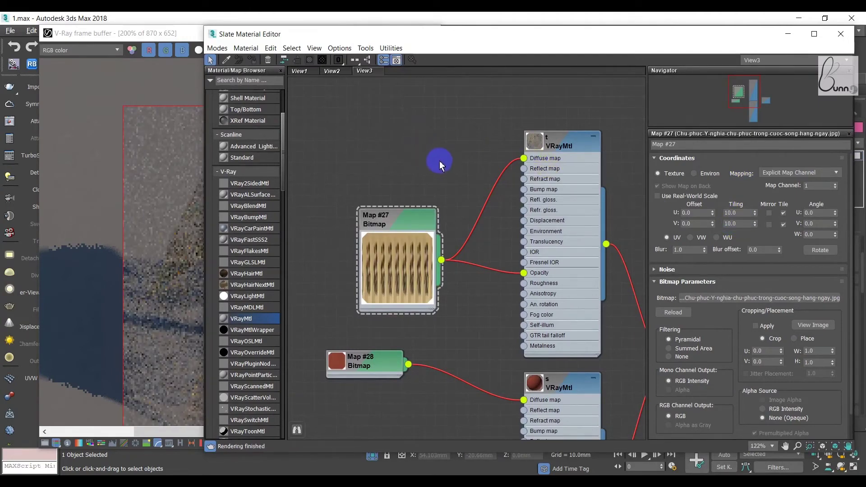
click(126, 93)
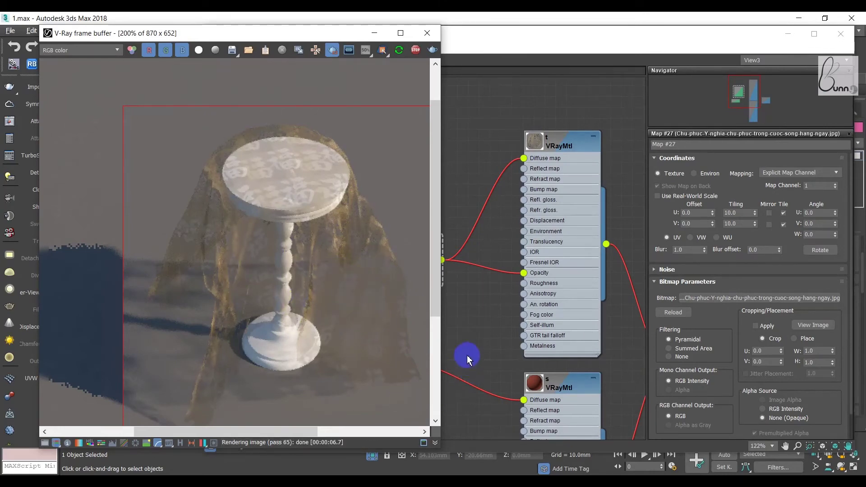
Step: Recentre the material nodes in the Slate view and move the editor aside
click(584, 286)
scroll(590, 188, down, 3)
scroll(512, 265, down, 2)
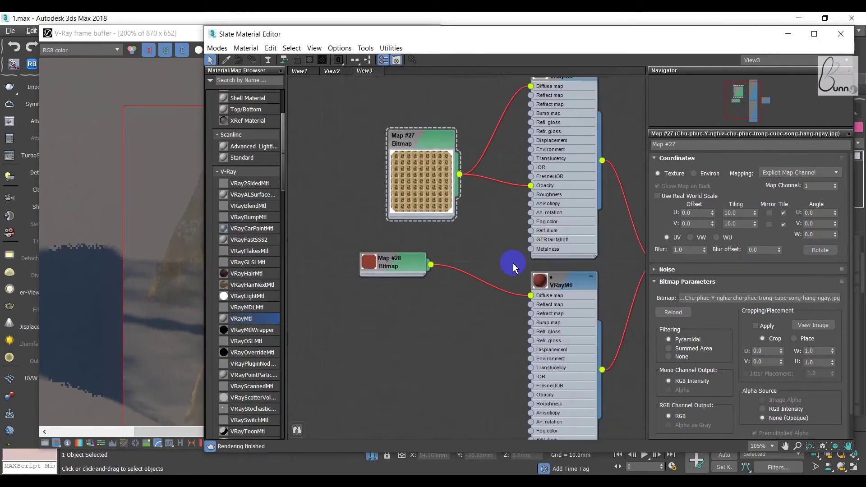
middle_drag(476, 246, 523, 208)
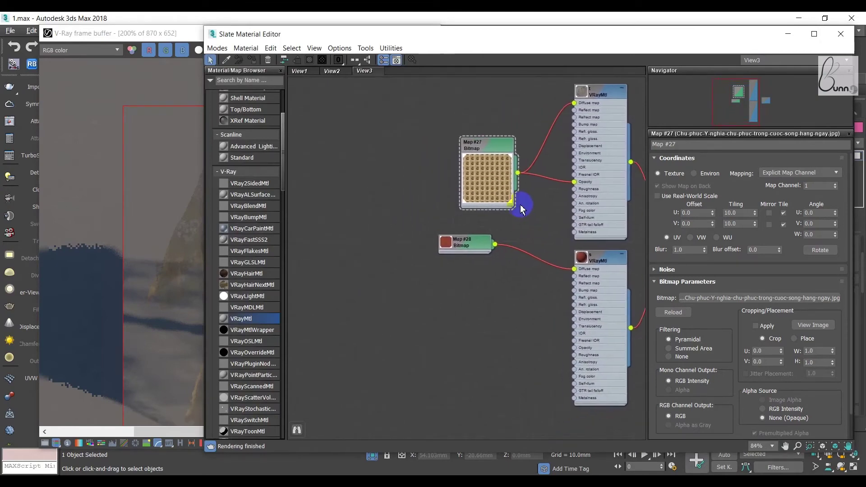
drag(465, 38, 632, 53)
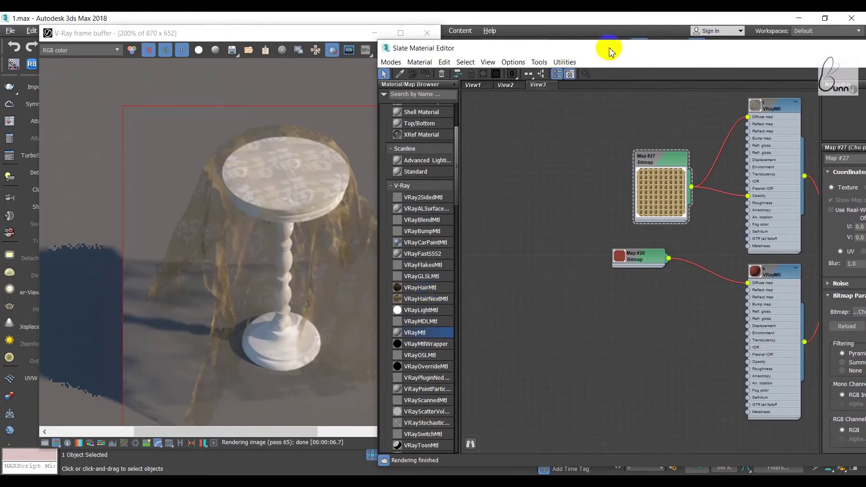
middle_drag(564, 197, 671, 210)
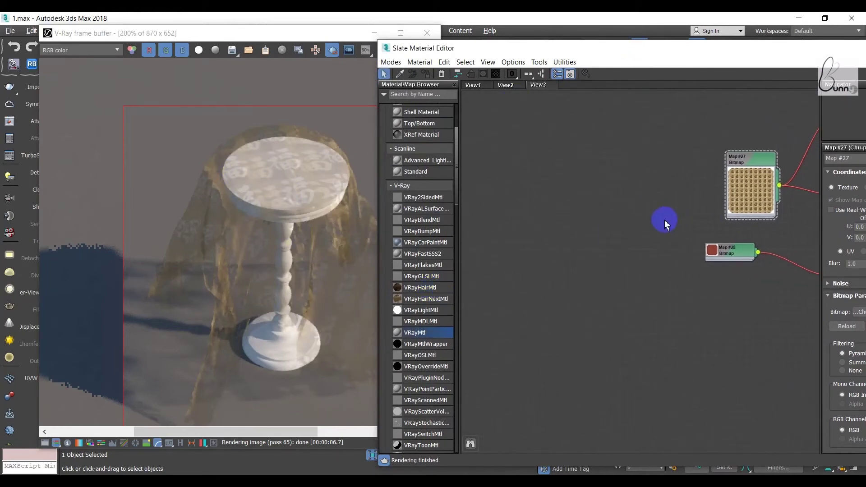
Step: Move the material editor down to reveal the viewport and open the DAY PSD folder window
click(269, 103)
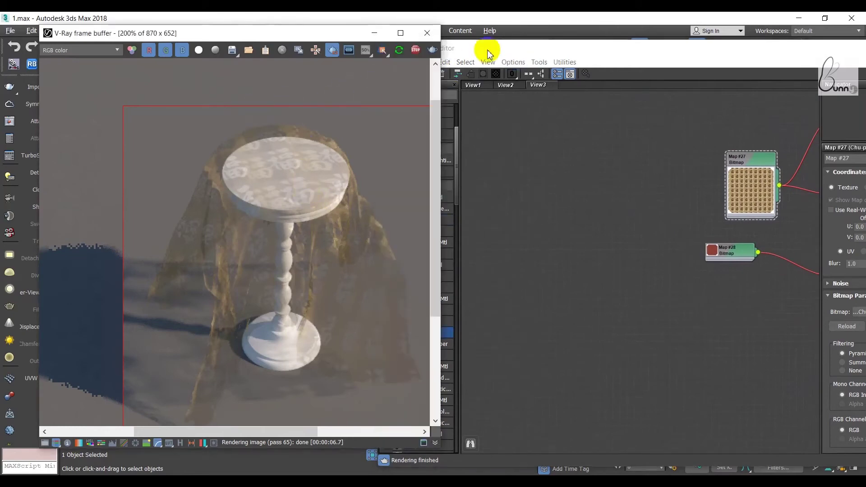
drag(487, 51, 485, 391)
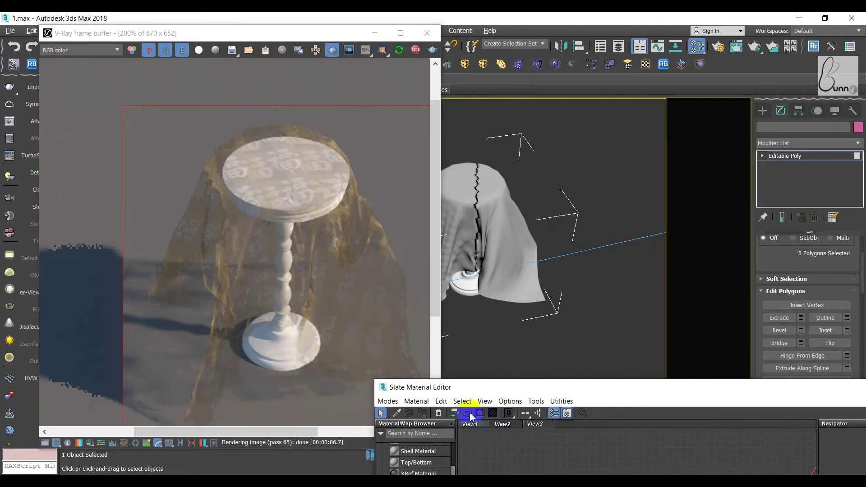
click(348, 482)
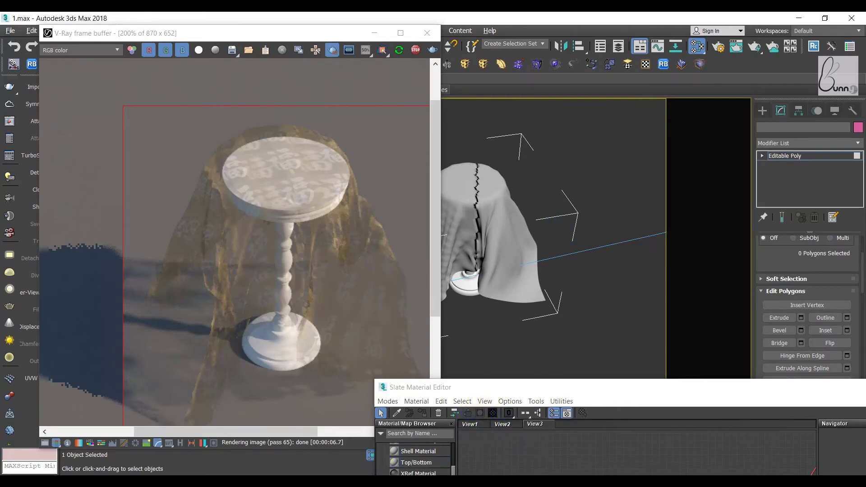
click(289, 403)
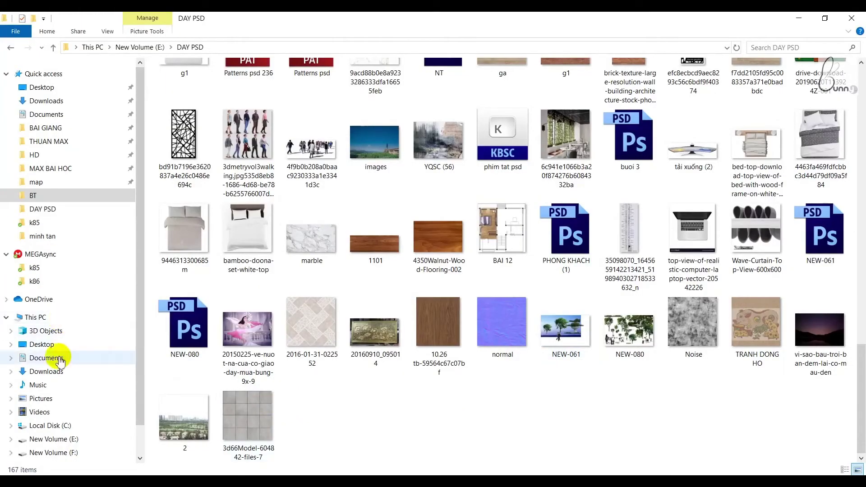
Step: Open the BT folder inside MAX BAI HOC
click(55, 169)
click(171, 97)
double_click(171, 97)
Step: View the first BT image's Properties Details, showing 1000 x 1336 pixels
click(313, 103)
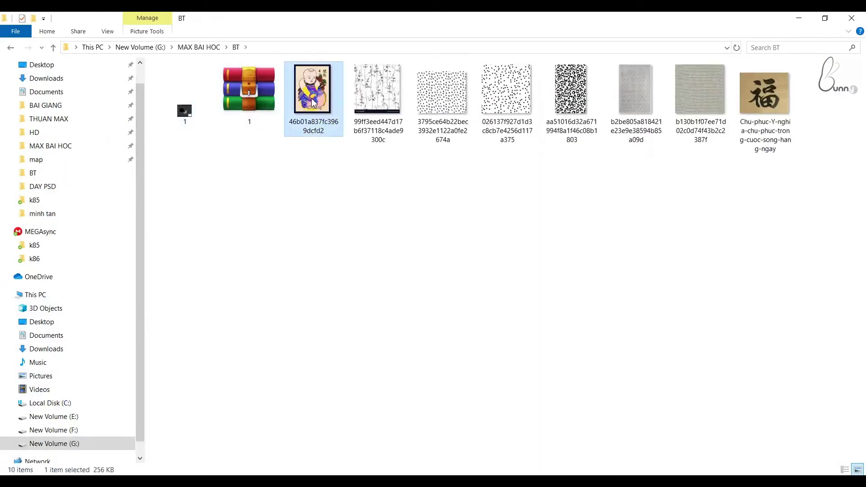
right_click(313, 103)
click(343, 442)
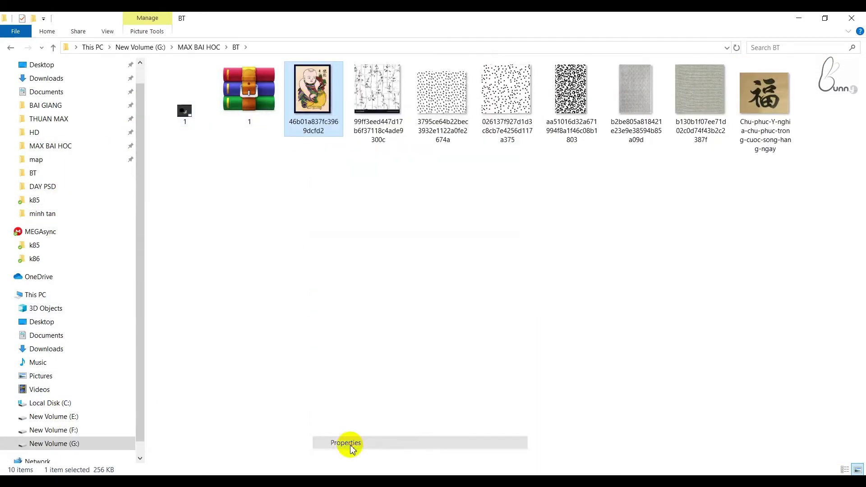
click(392, 125)
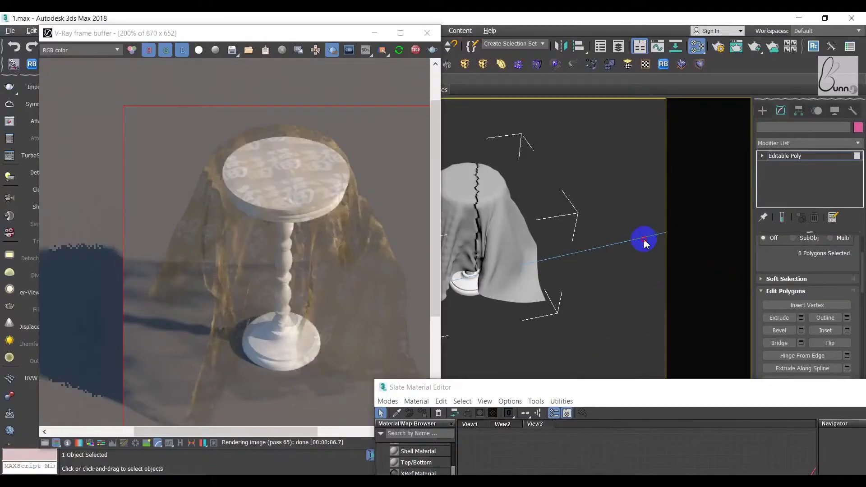
scroll(587, 262, up, 3)
scroll(537, 198, down, 4)
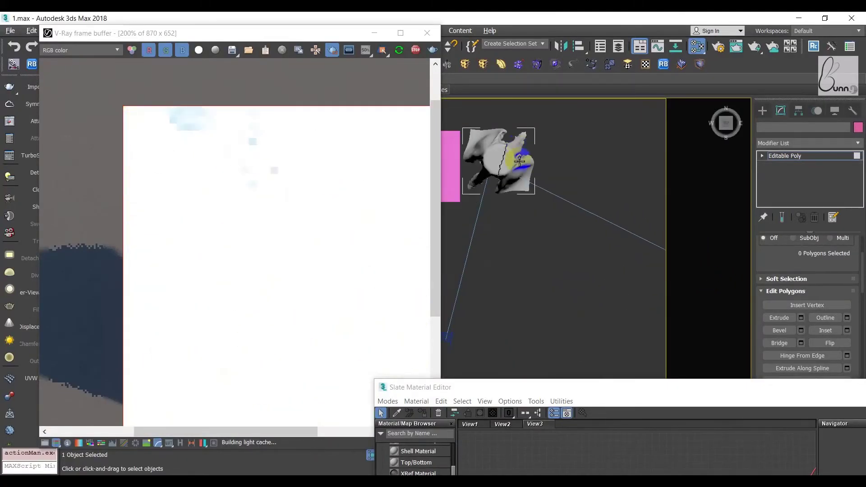
scroll(507, 194, up, 3)
Step: Start a Standard Primitives box and draw a rough box in the viewport
click(763, 111)
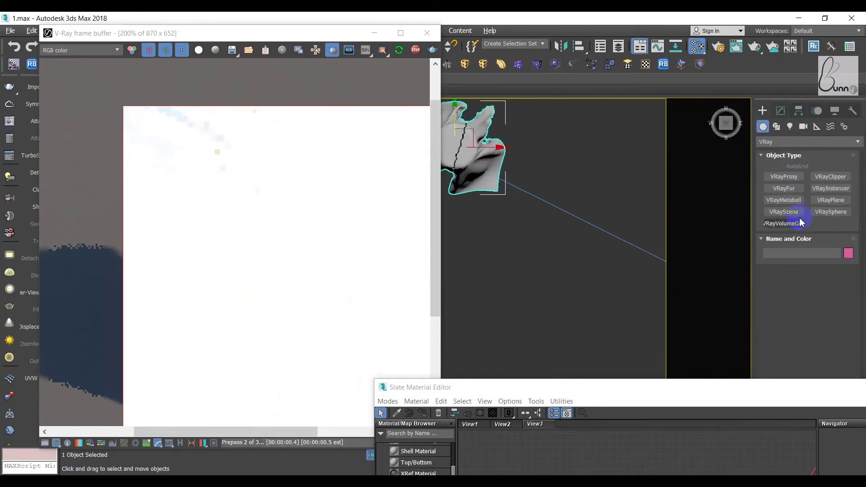
click(766, 142)
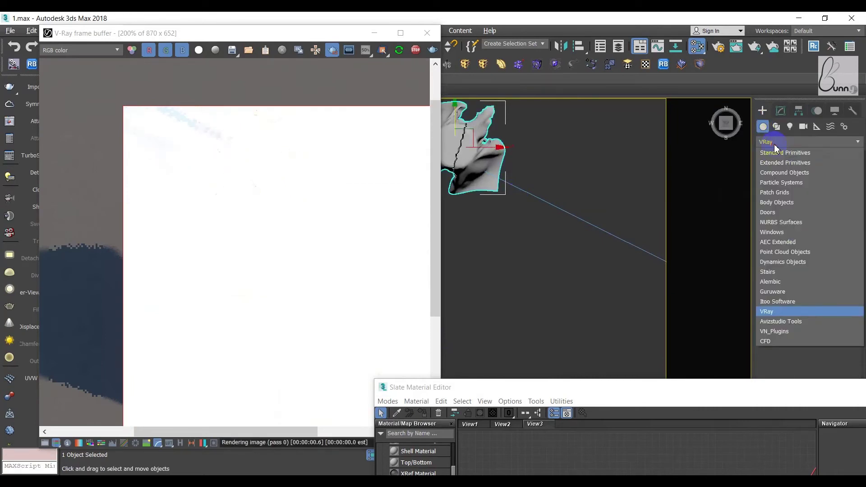
click(776, 150)
click(784, 176)
drag(529, 238, 572, 287)
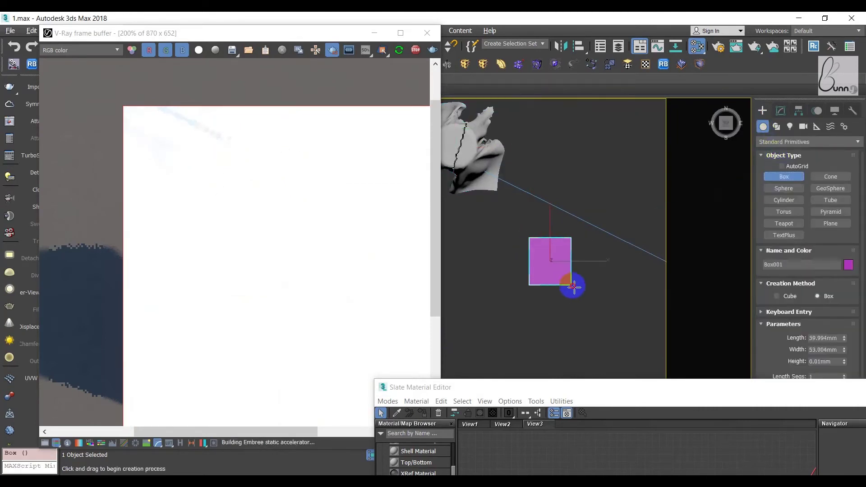
click(570, 233)
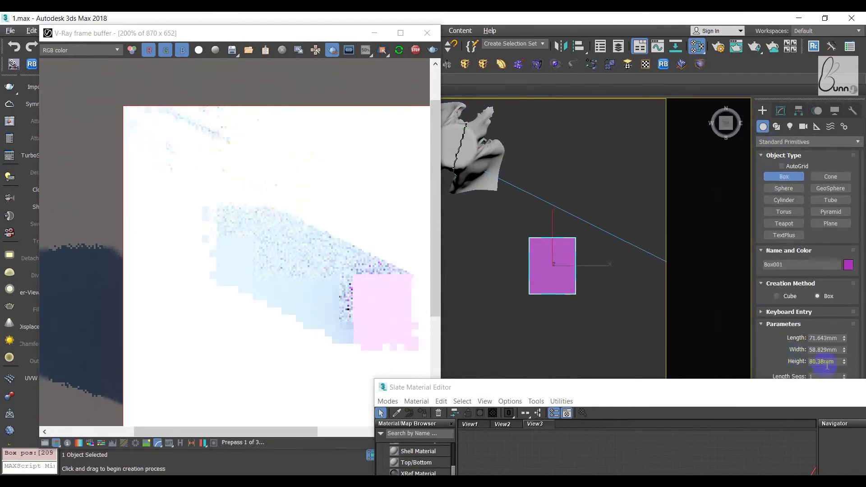
Step: Enter Length 1000, Width 1000 and Height 1336 mm to build the box
click(818, 338)
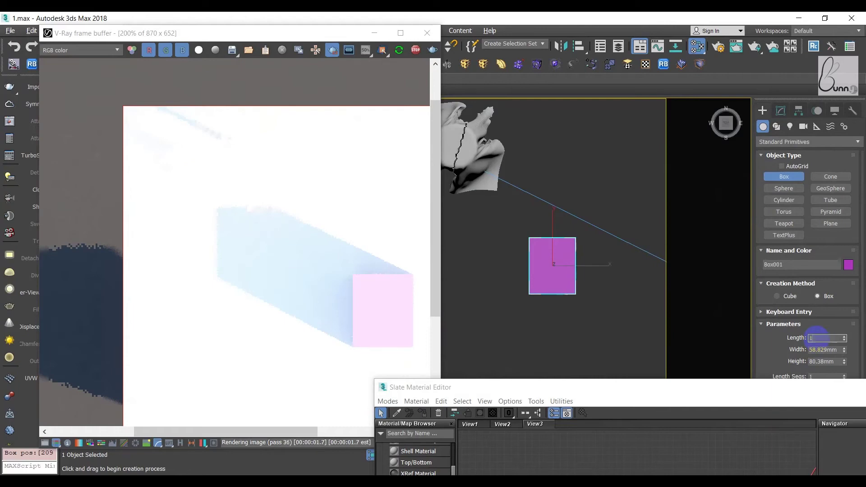
text(336)
key(Tab)
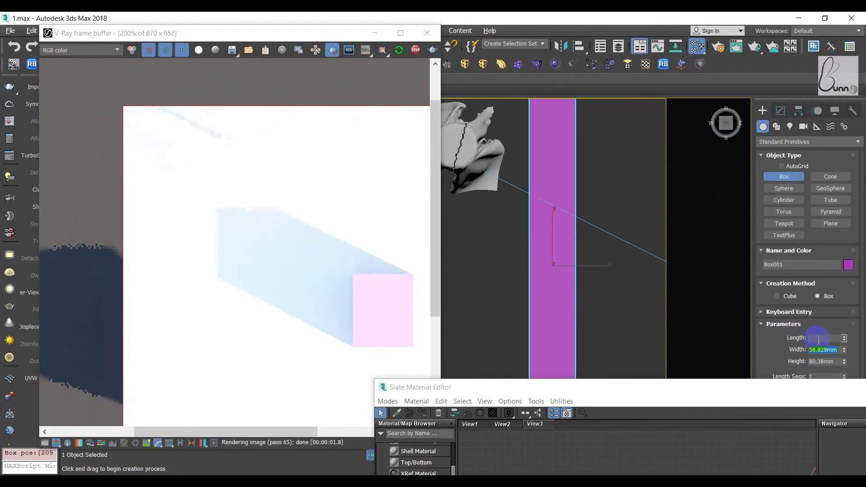
text(1336)
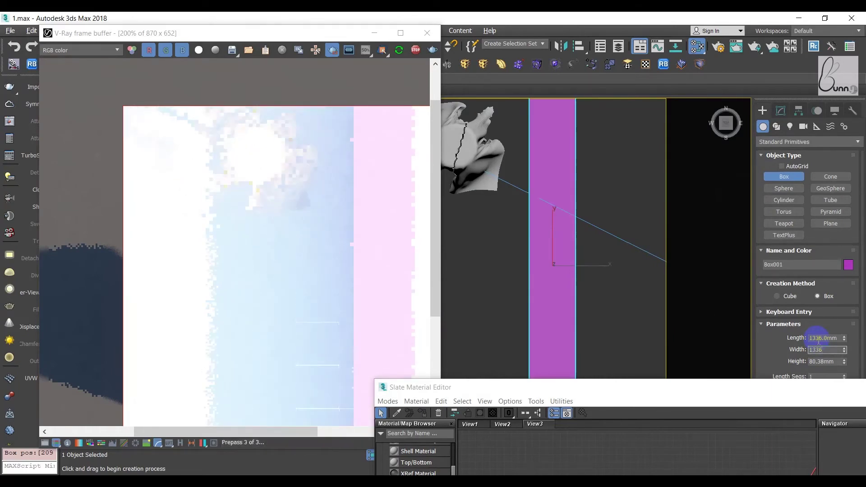
key(Tab)
text(1)
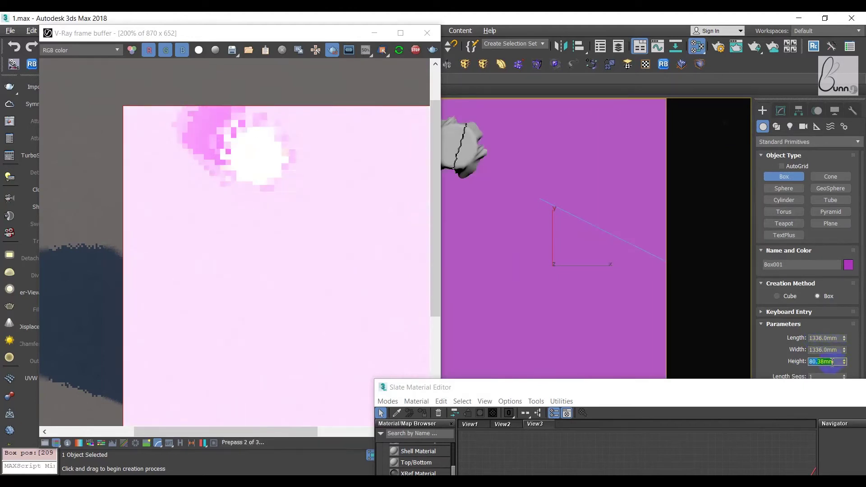
double_click(823, 338)
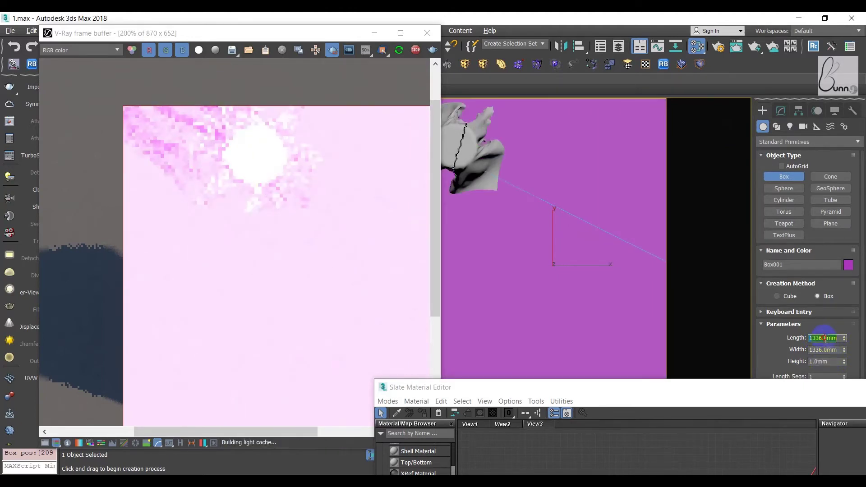
text(1000)
key(Tab)
text(1000)
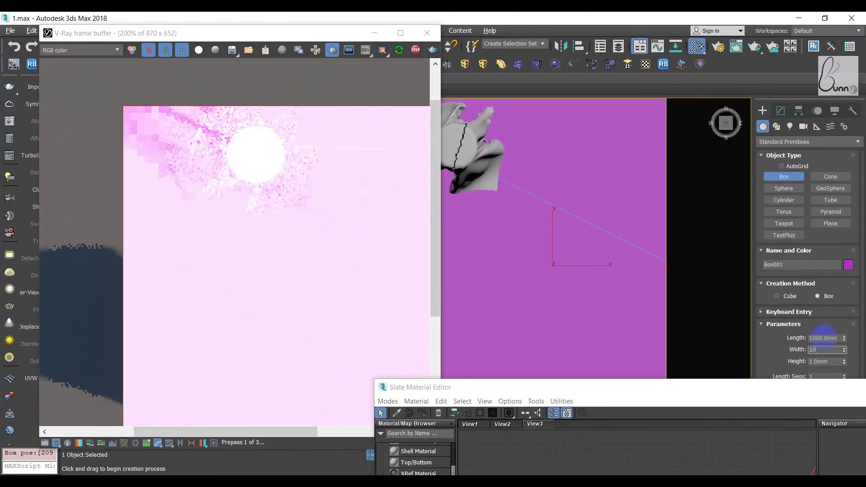
key(Tab)
text(1336)
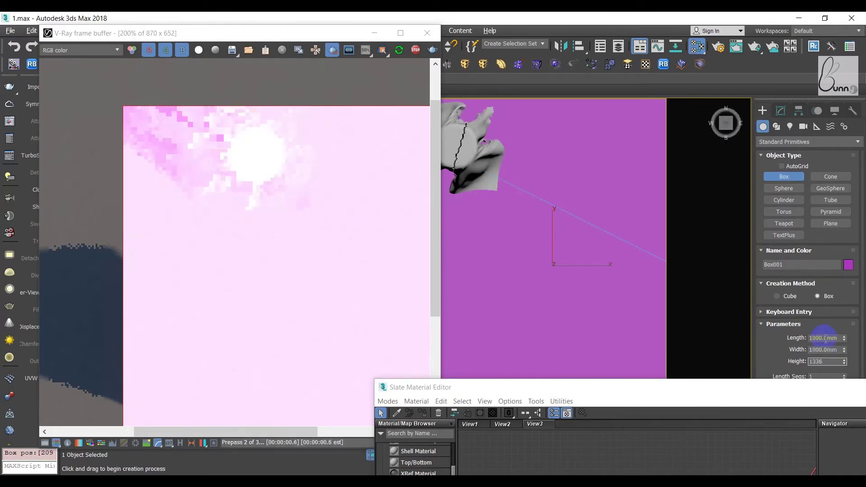
key(Return)
mouse_move(611, 294)
middle_down()
mouse_move(456, 238)
mouse_move(547, 252)
mouse_move(559, 209)
mouse_move(532, 194)
mouse_move(549, 139)
mouse_move(465, 187)
middle_up()
Step: Exit box creation and switch the viewport to Top view in wireframe
click(374, 33)
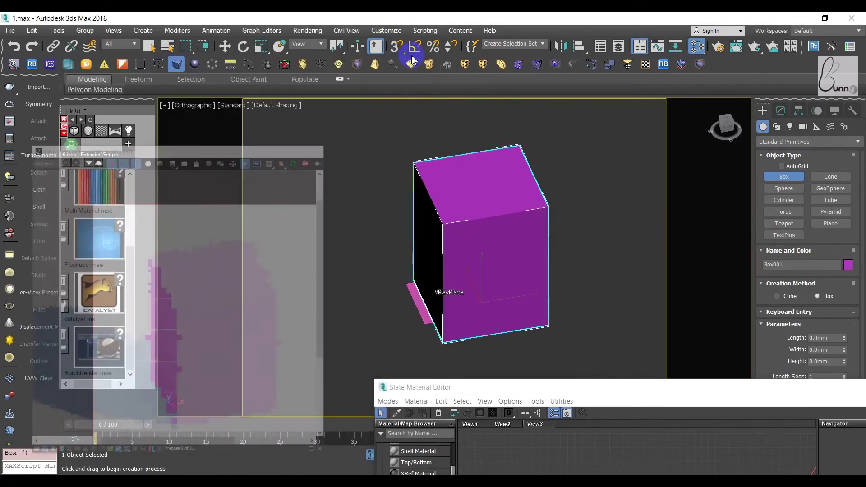
right_click(413, 244)
click(310, 278)
key(t)
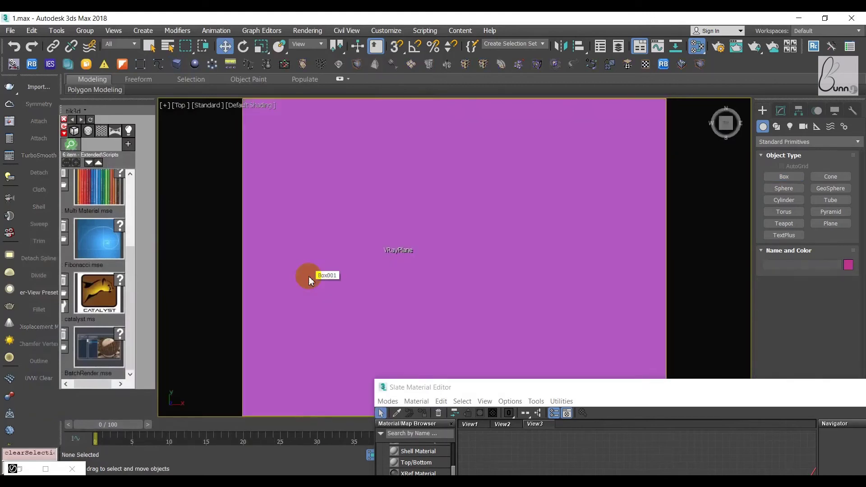
scroll(361, 280, down, 3)
scroll(381, 269, down, 2)
key(F3)
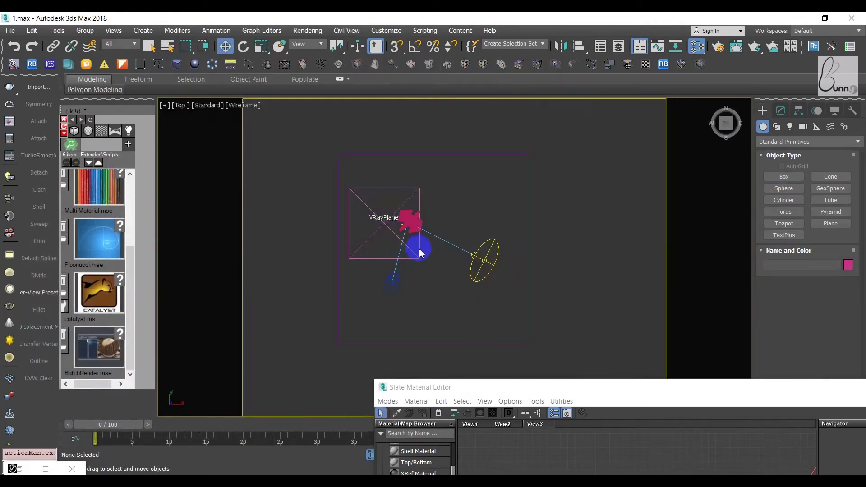
Step: Scale the tiny box up sixfold with Scale Transform Type-In percentage offsets
click(530, 316)
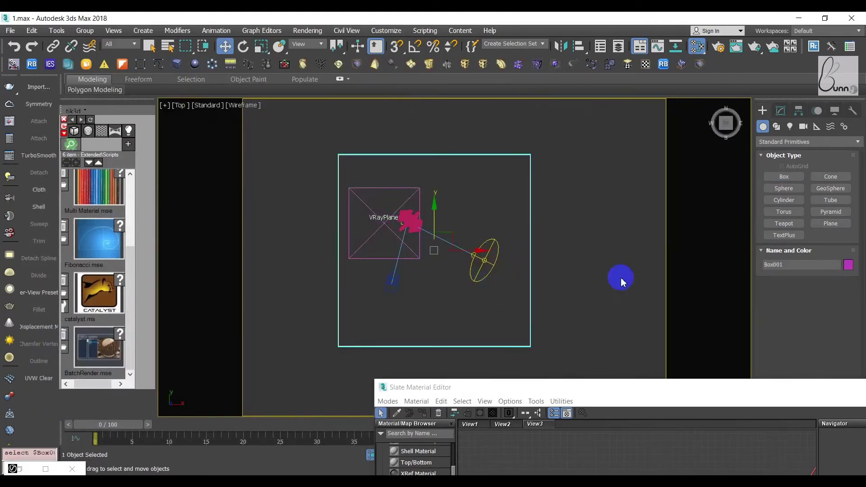
right_click(261, 46)
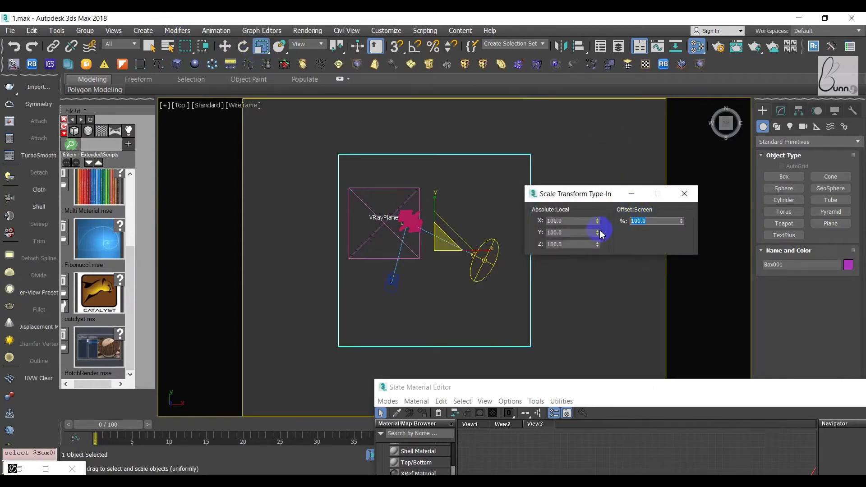
click(607, 339)
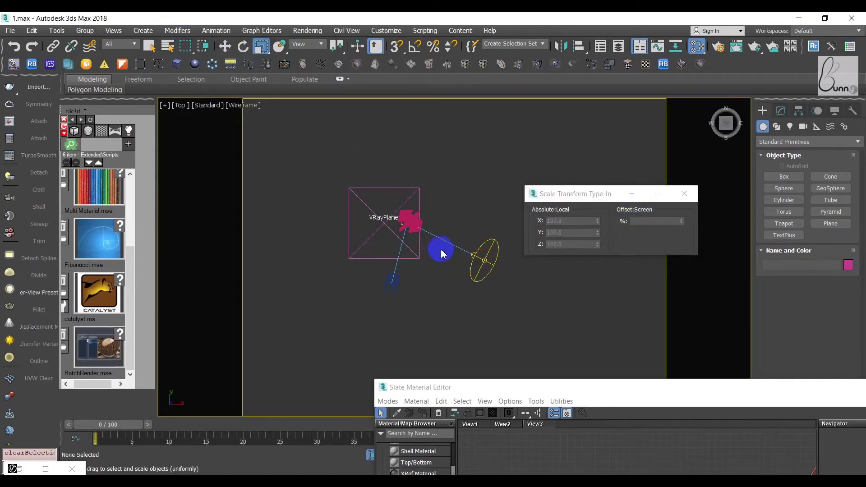
scroll(433, 253, up, 5)
click(416, 266)
scroll(416, 266, down, 3)
text(300)
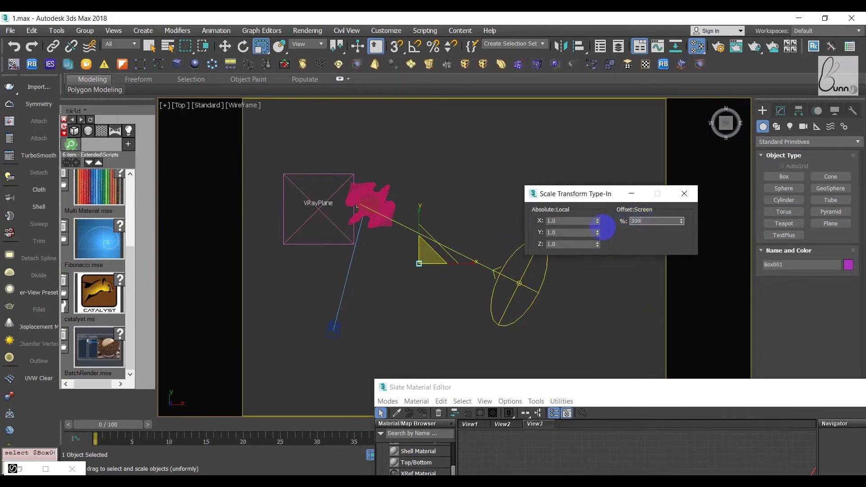
key(Return)
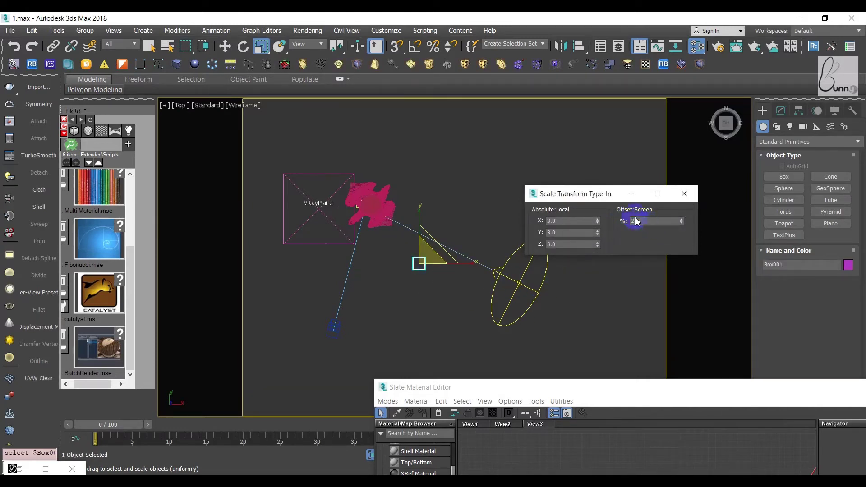
Step: Move the scaled box onto the pink object in the top view
click(570, 284)
click(422, 257)
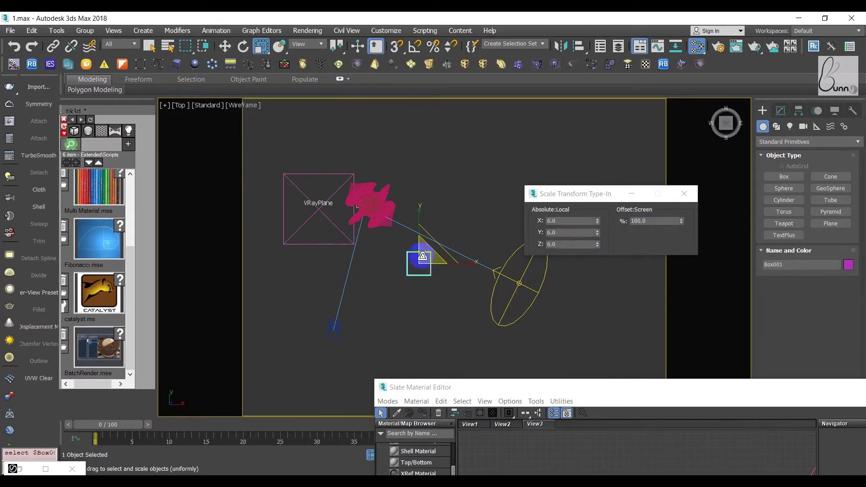
click(225, 46)
drag(429, 252, 363, 199)
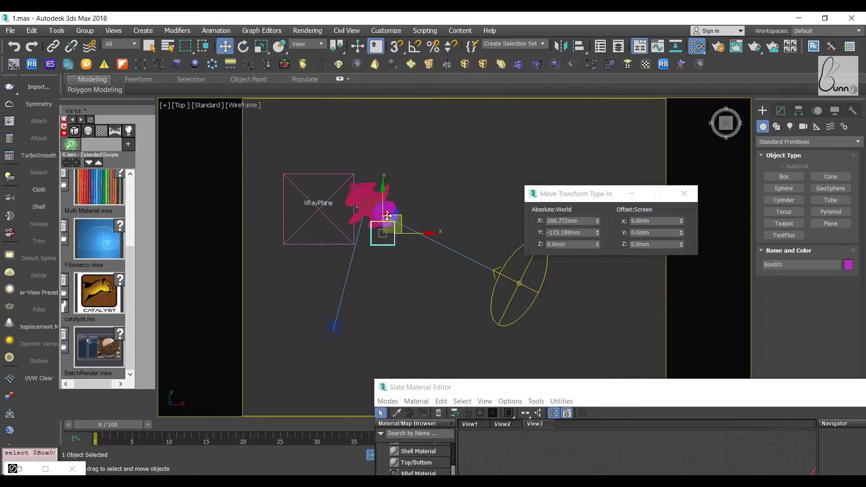
click(409, 194)
Step: Hide the pink object and the BAN object with Hide Selection
click(384, 207)
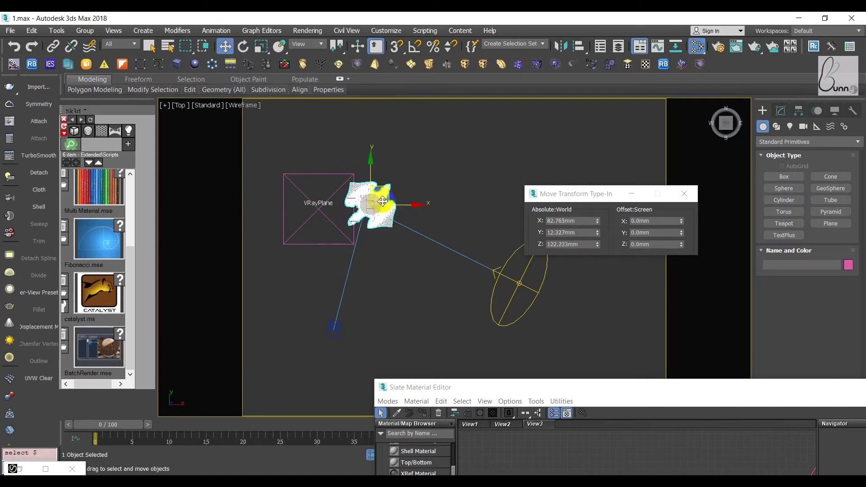
right_click(387, 197)
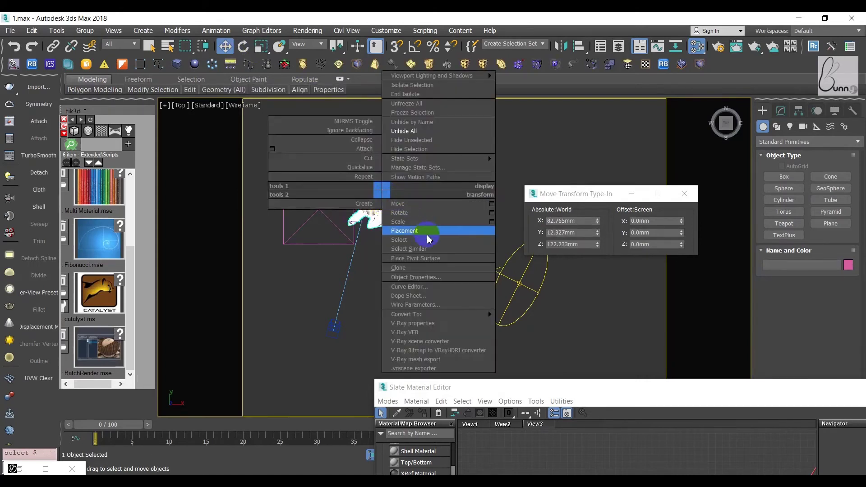
click(414, 155)
click(371, 200)
right_click(373, 199)
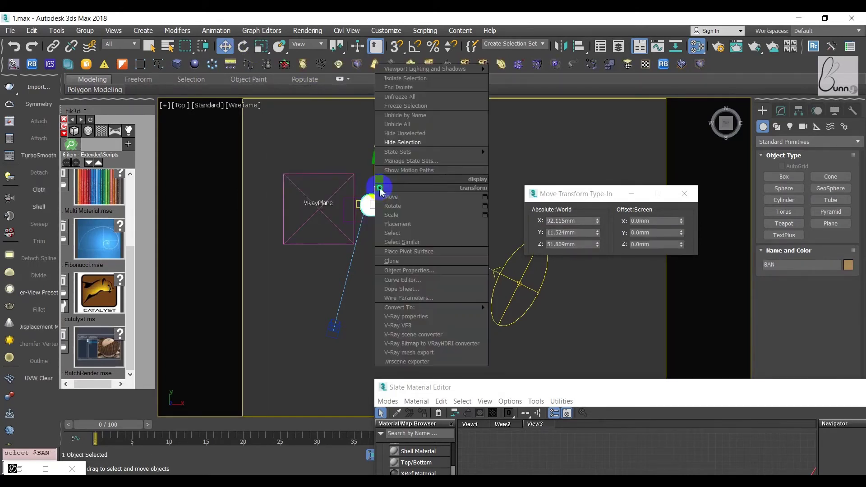
click(408, 143)
click(368, 206)
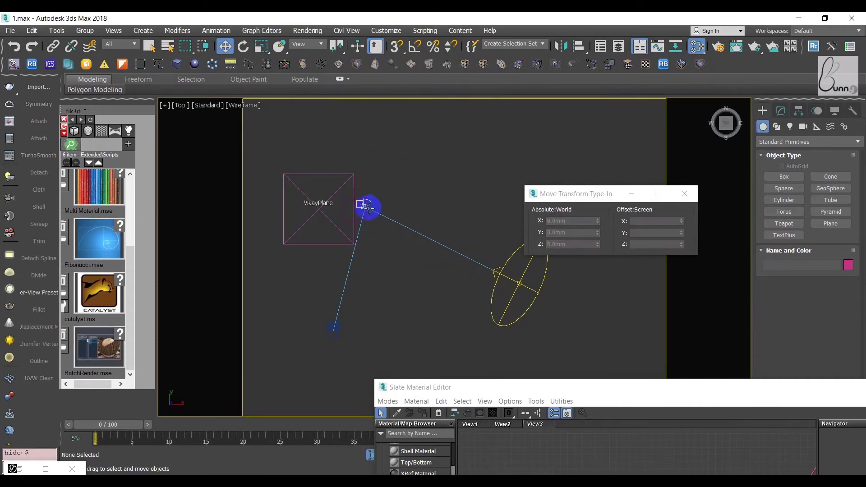
Step: Select Box001 and view it shaded through VRayCam001
click(350, 222)
key(c)
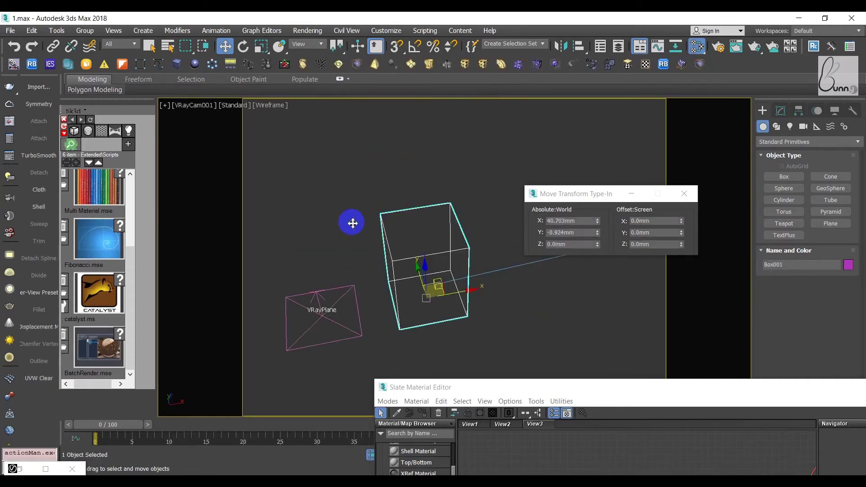
key(F3)
drag(690, 389, 152, 270)
Step: Dolly the camera closer to the box and shift the material editor to reveal it
click(816, 454)
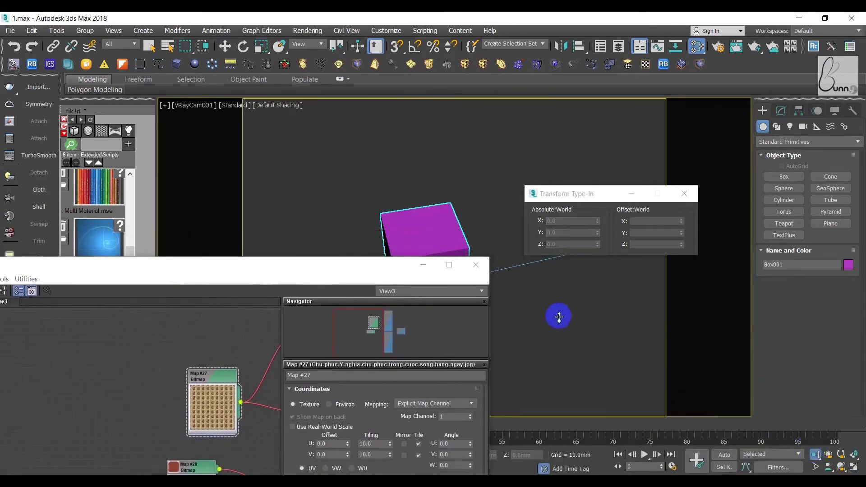
mouse_move(559, 312)
mouse_down()
mouse_move(537, 291)
mouse_move(560, 272)
mouse_move(553, 290)
mouse_up()
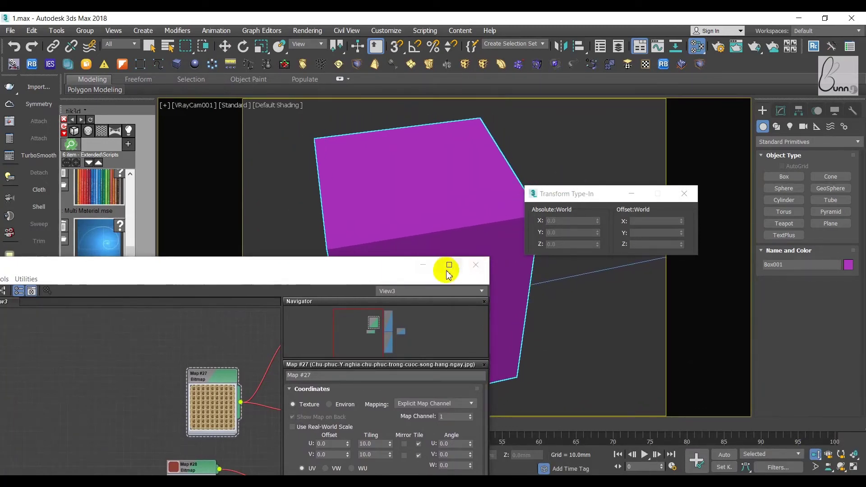
drag(304, 266, 799, 122)
middle_drag(640, 241, 803, 230)
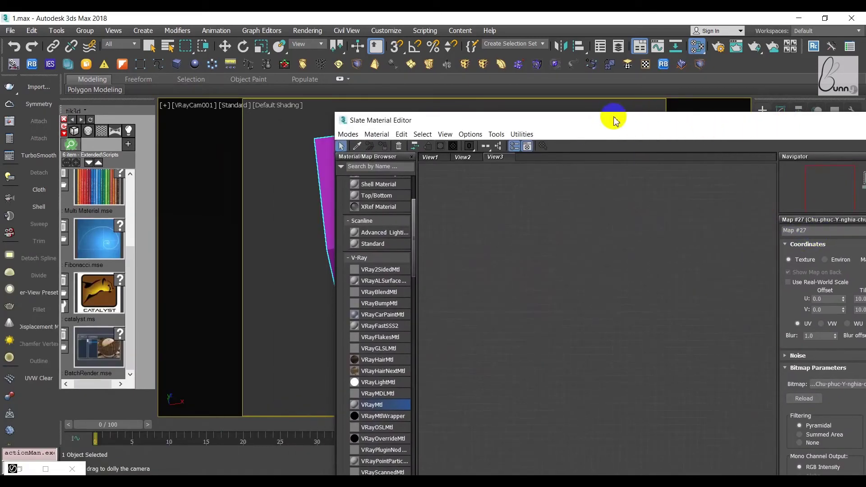
drag(607, 120, 766, 122)
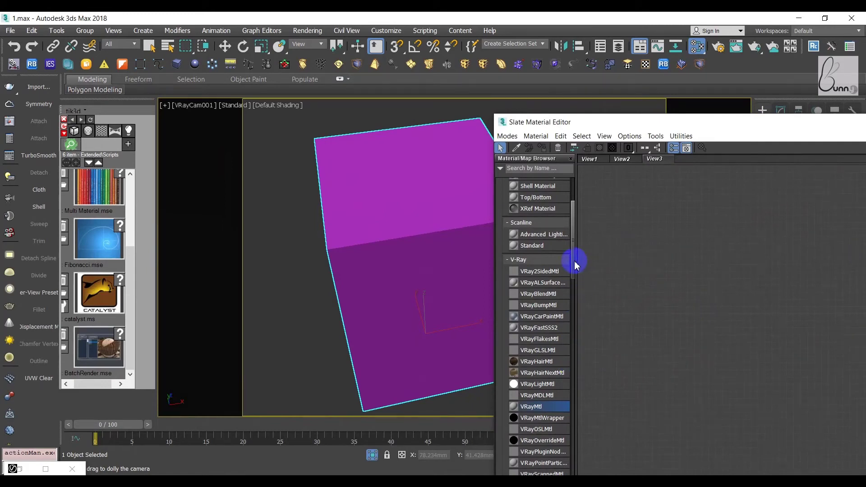
Step: Add VRayBlendMtl and VRayLightMtl nodes, wiring the light material into the blend's Base
drag(547, 296, 781, 282)
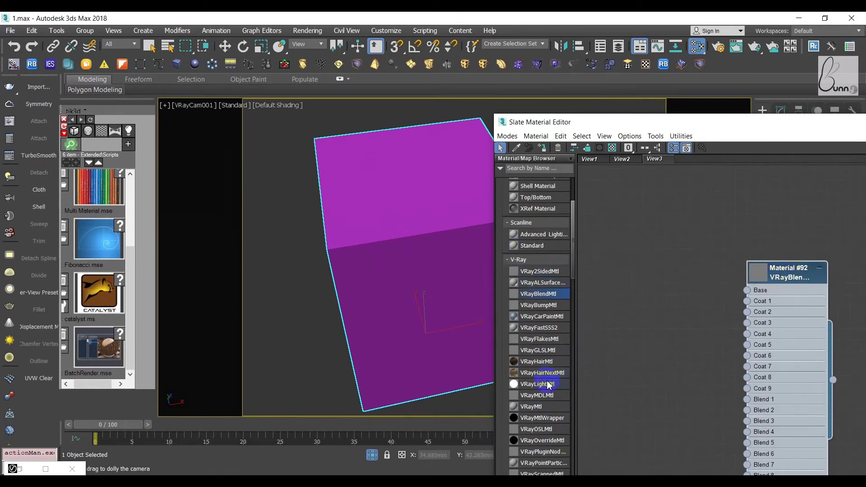
drag(576, 345, 611, 237)
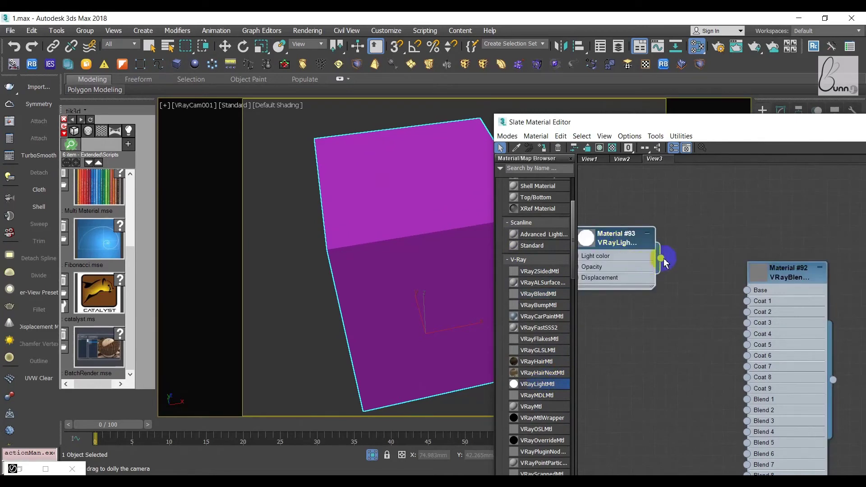
drag(706, 289, 747, 290)
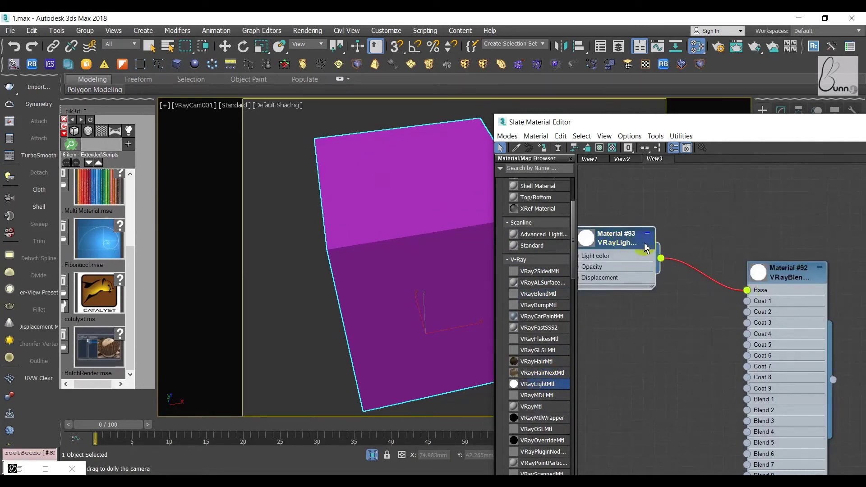
drag(629, 246, 664, 224)
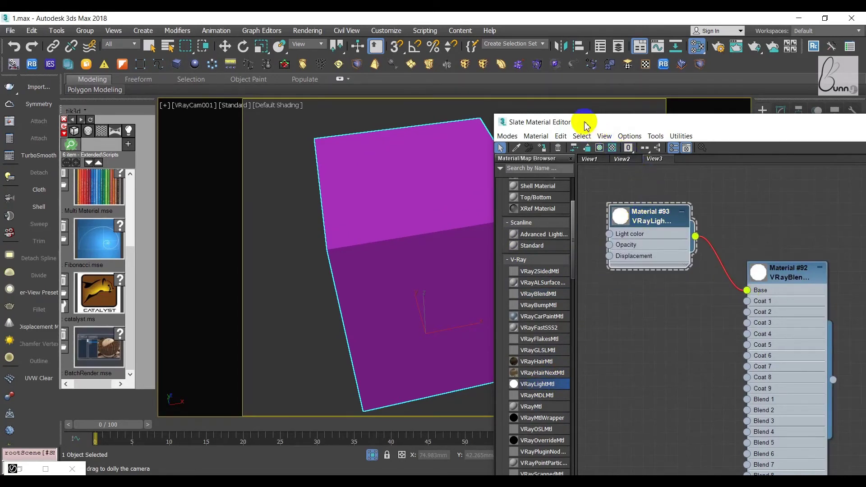
drag(580, 121, 424, 210)
Step: Render the camera view in the V-Ray frame buffer, trying a region render over the box
click(84, 471)
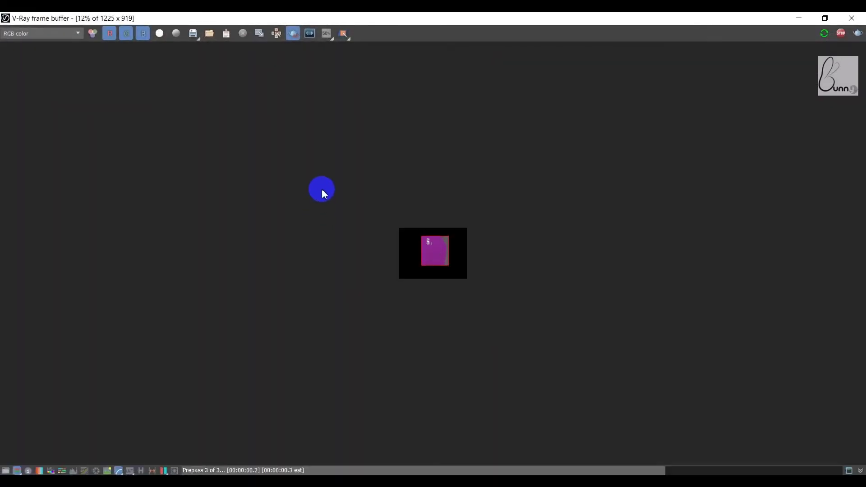
click(293, 32)
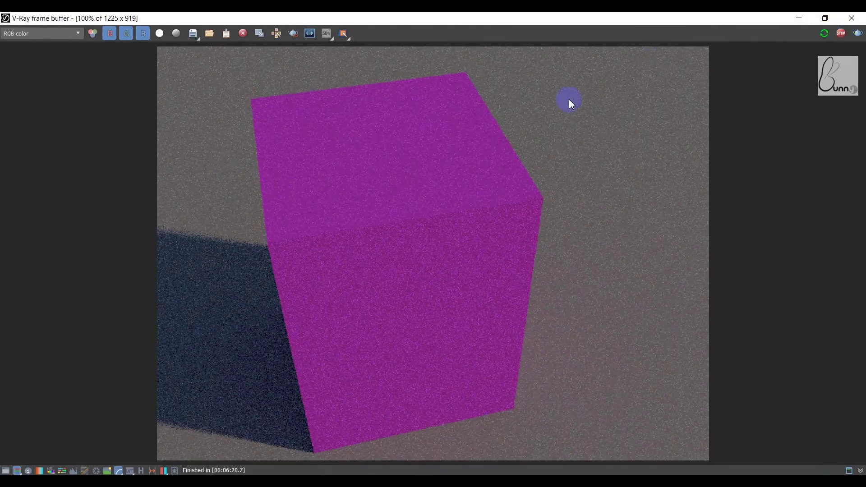
click(829, 21)
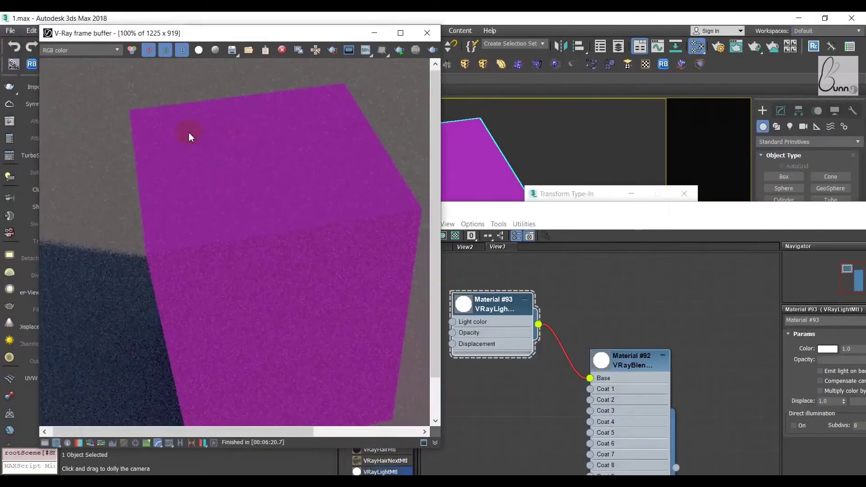
drag(188, 132, 150, 128)
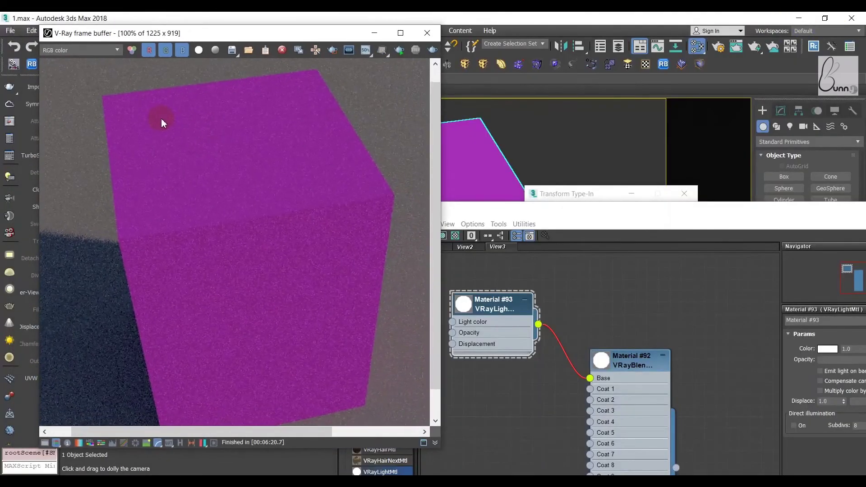
click(395, 51)
scroll(226, 184, up, 1)
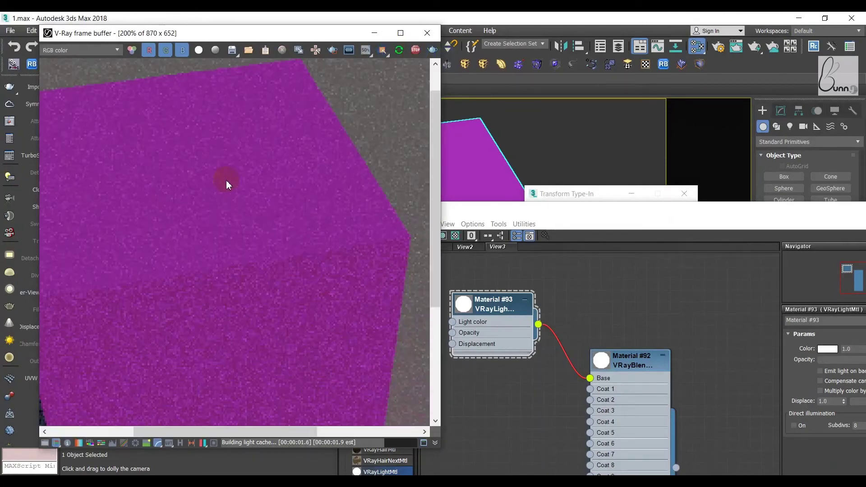
scroll(226, 184, down, 1)
click(333, 50)
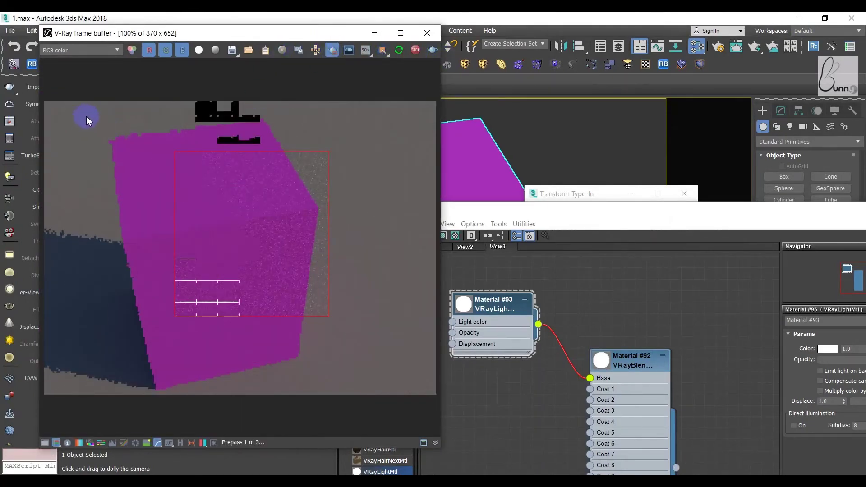
mouse_move(99, 108)
mouse_down()
mouse_move(290, 277)
mouse_move(328, 363)
mouse_move(329, 400)
mouse_up()
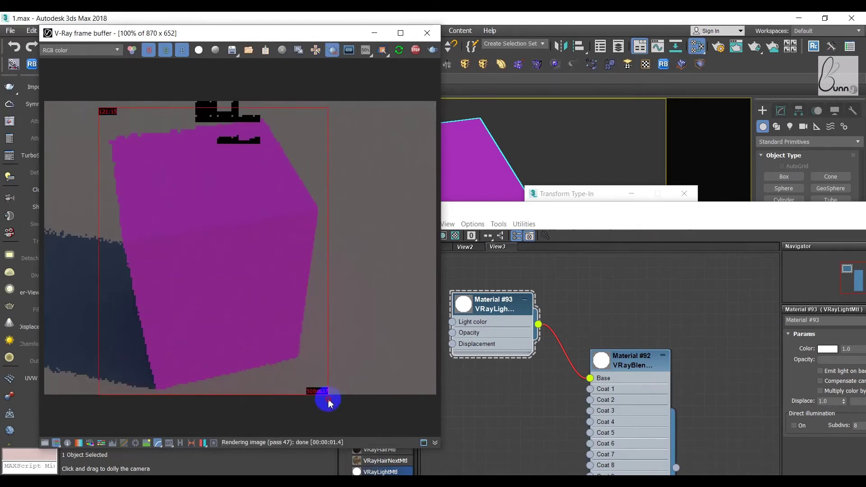
click(415, 51)
Step: Select the purple box with Select and Move, rearrange the material editor, and re-render
click(528, 156)
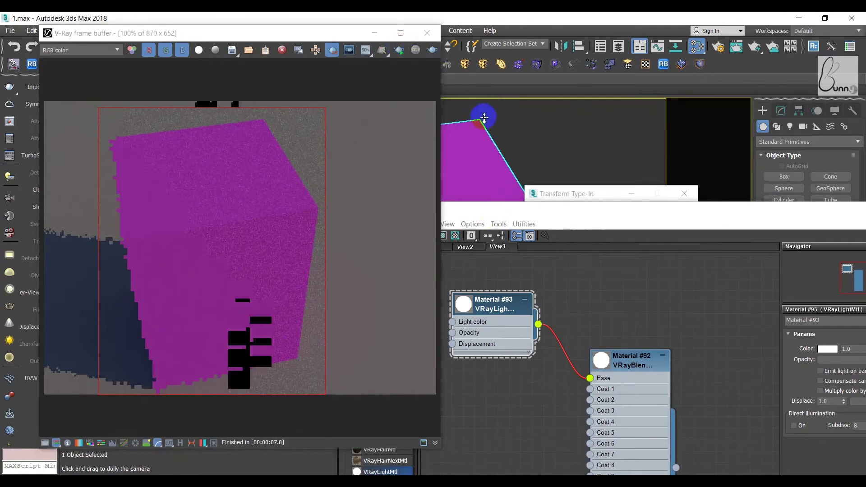
key(w)
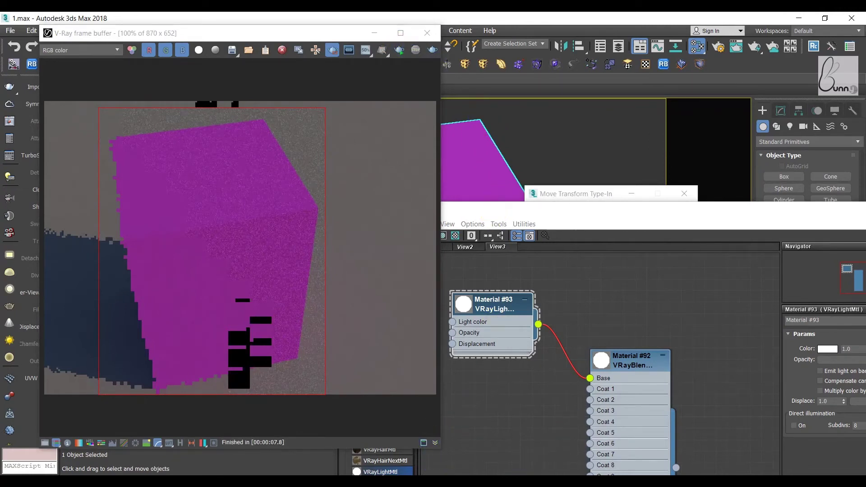
click(490, 162)
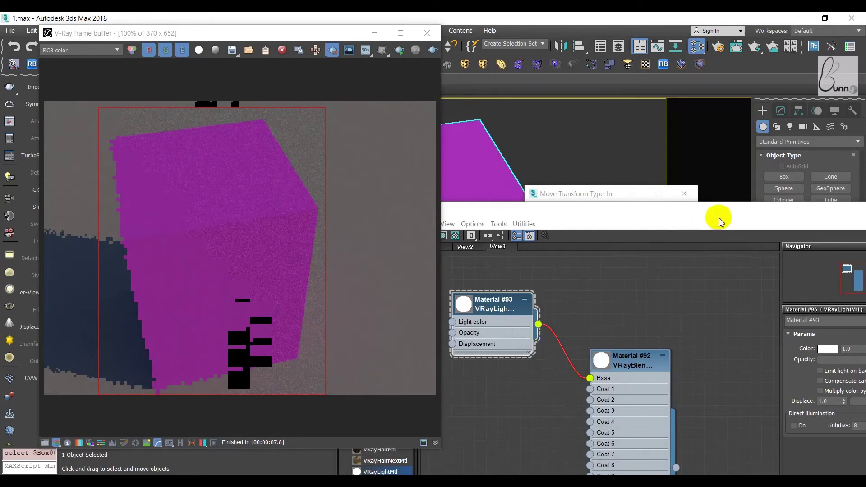
drag(720, 217, 106, 169)
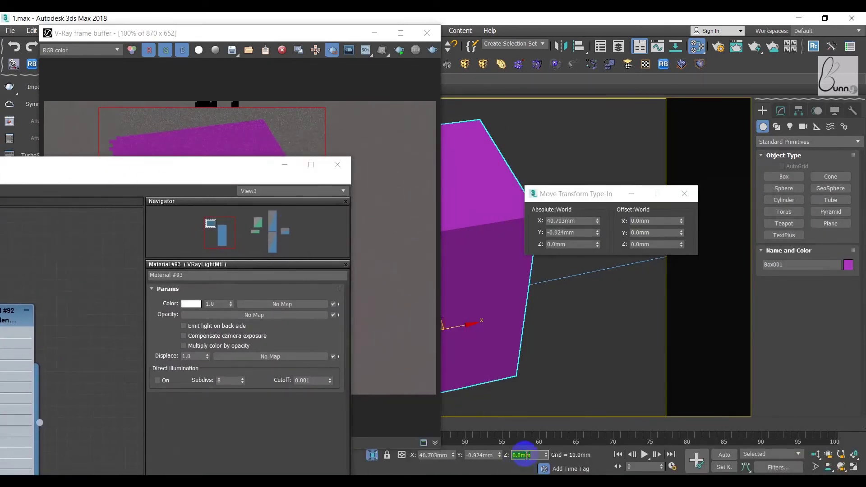
key(Delete)
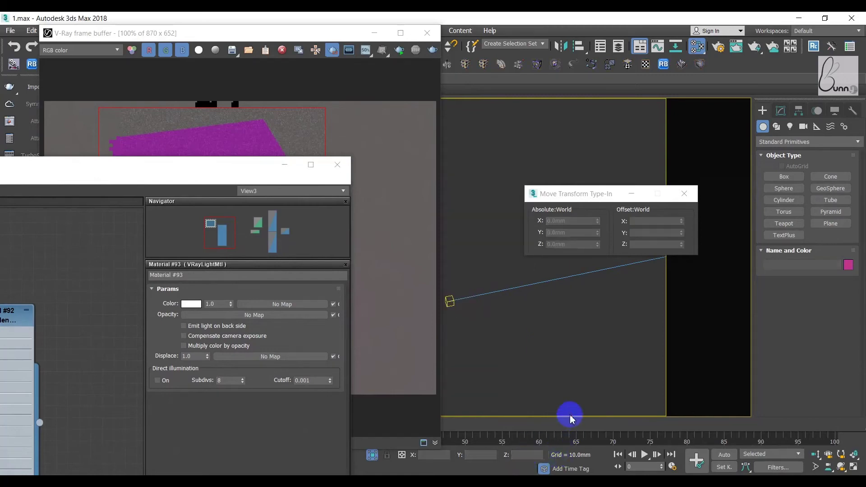
drag(256, 172, 677, 147)
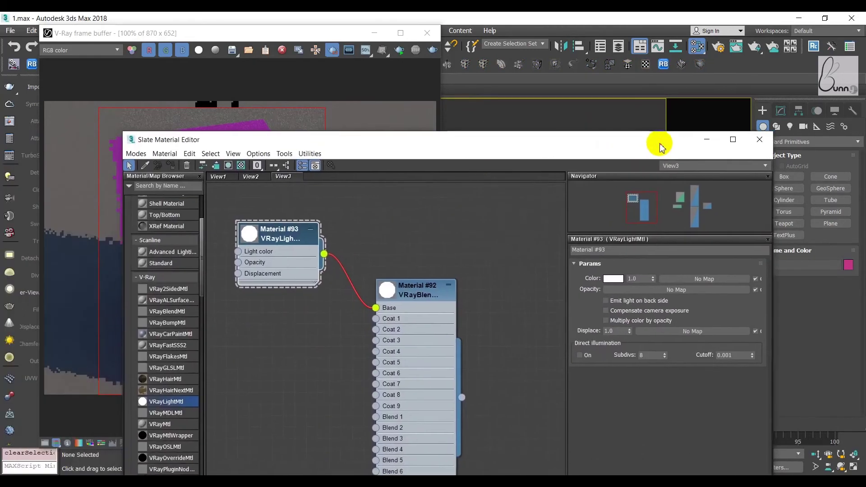
click(399, 49)
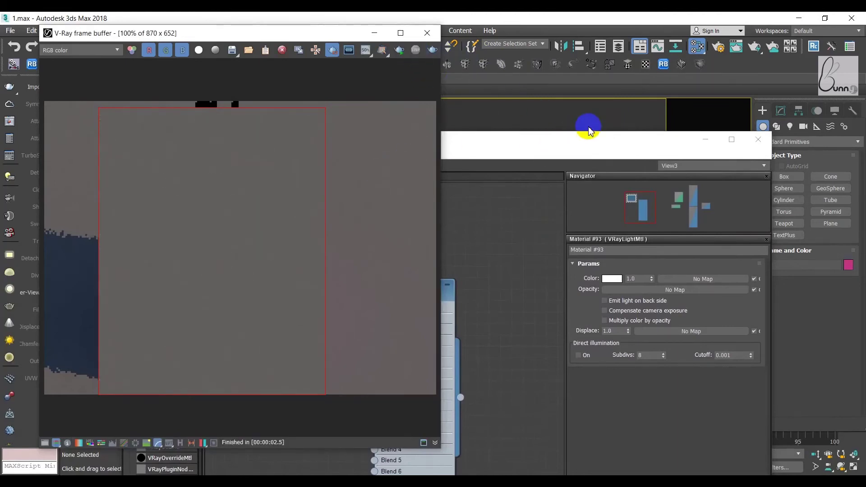
Step: Raise the box to about 36.318 mm above the ground and render it
click(715, 145)
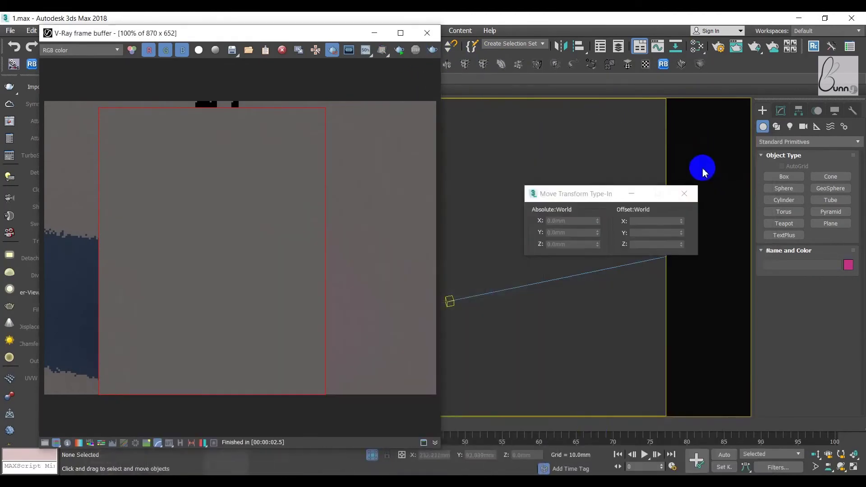
scroll(481, 264, down, 3)
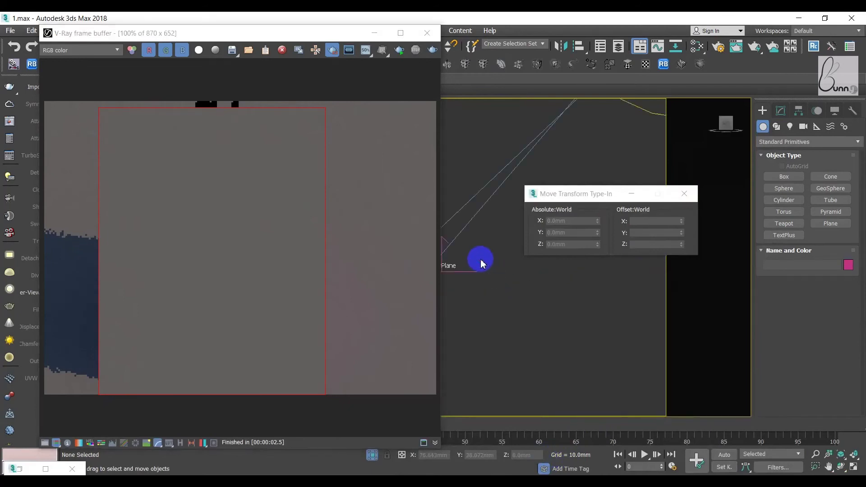
middle_drag(480, 261, 511, 266)
mouse_move(491, 221)
mouse_down()
mouse_move(455, 174)
mouse_move(478, 217)
mouse_move(478, 239)
mouse_up()
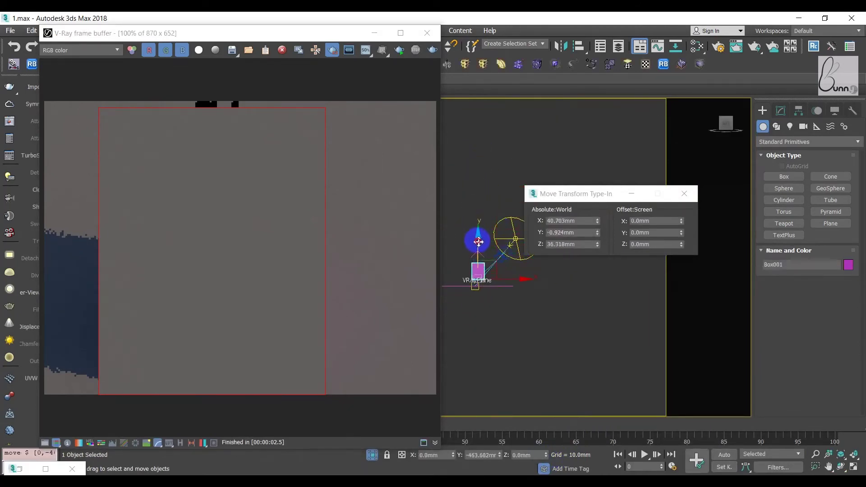
scroll(455, 335, up, 5)
click(494, 351)
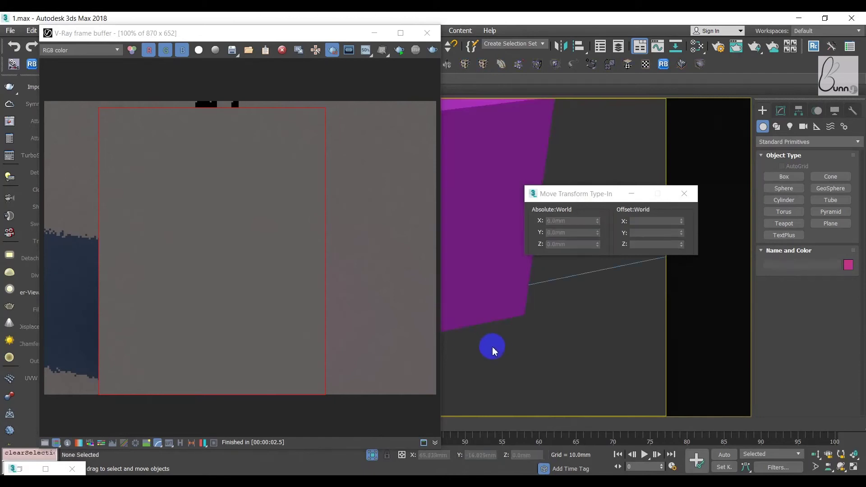
click(399, 50)
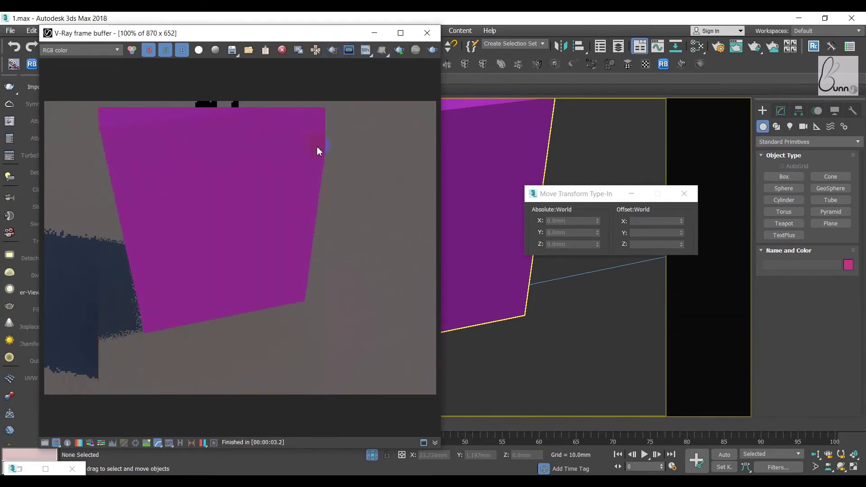
Step: Re-render, then orbit and dolly the view closer to the box's top
click(403, 54)
scroll(343, 167, down, 2)
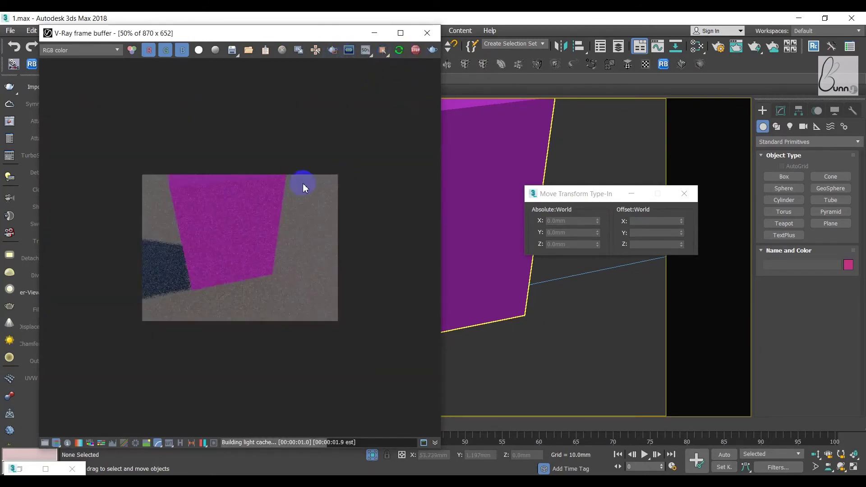
alt+middle_drag(485, 203, 510, 266)
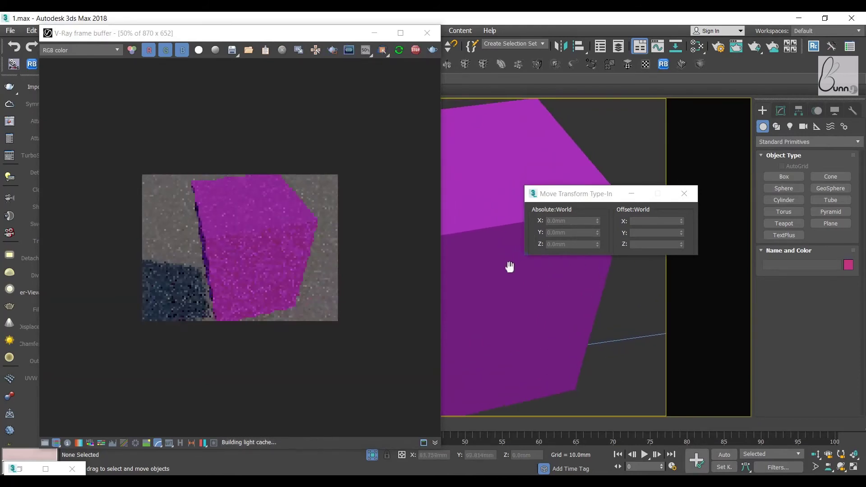
click(816, 454)
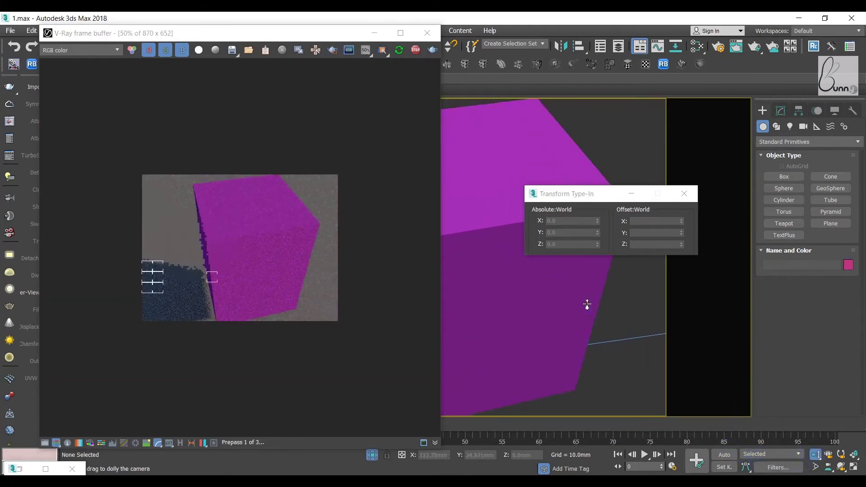
drag(588, 305, 588, 310)
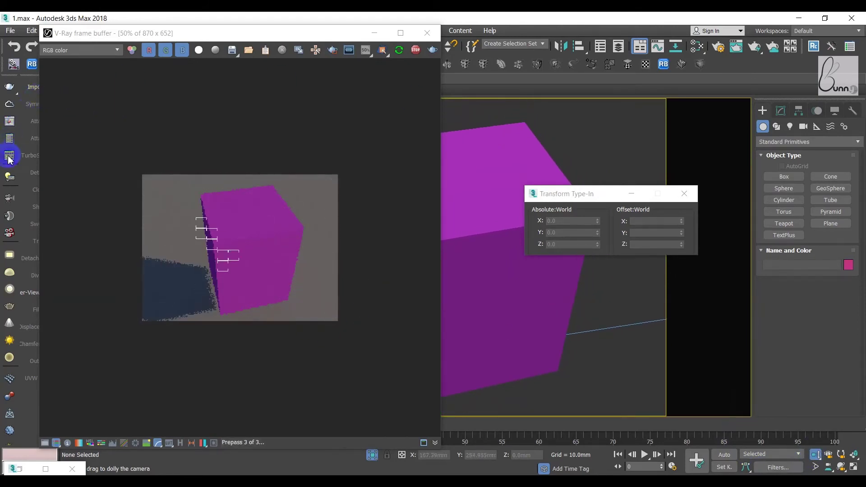
Step: Switch off VRaySun001 in the V-Ray Light Lister and put away the floaters
click(9, 177)
click(198, 252)
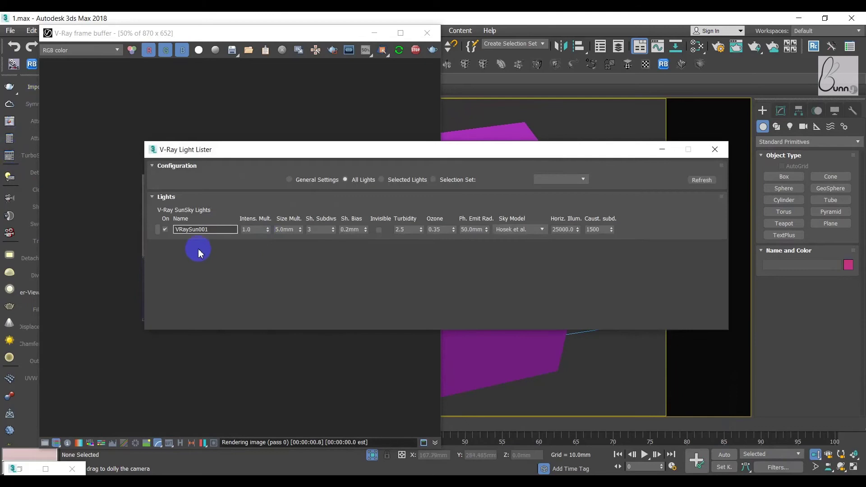
click(166, 231)
click(662, 149)
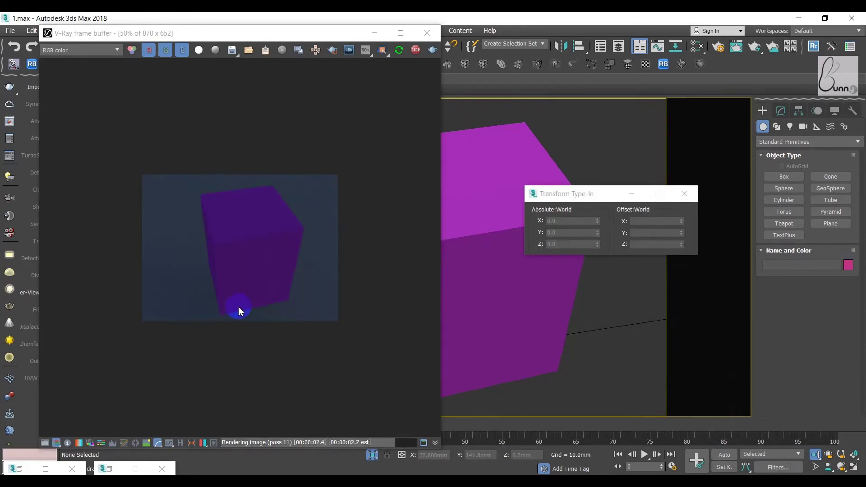
drag(617, 197, 622, 184)
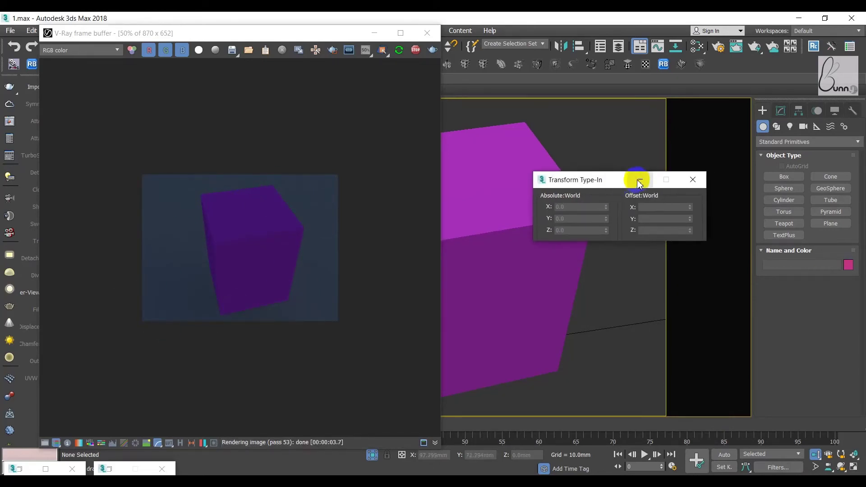
click(639, 182)
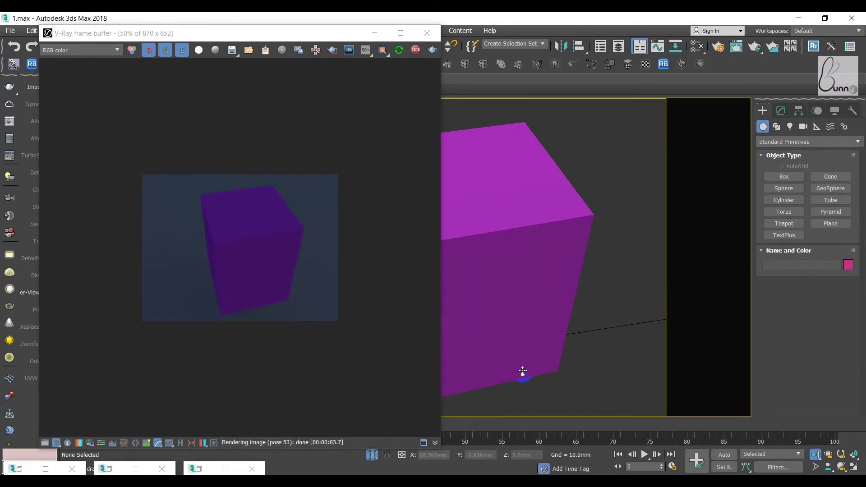
Step: Reopen the Slate Material Editor, move the render window down-left, and select the box
key(m)
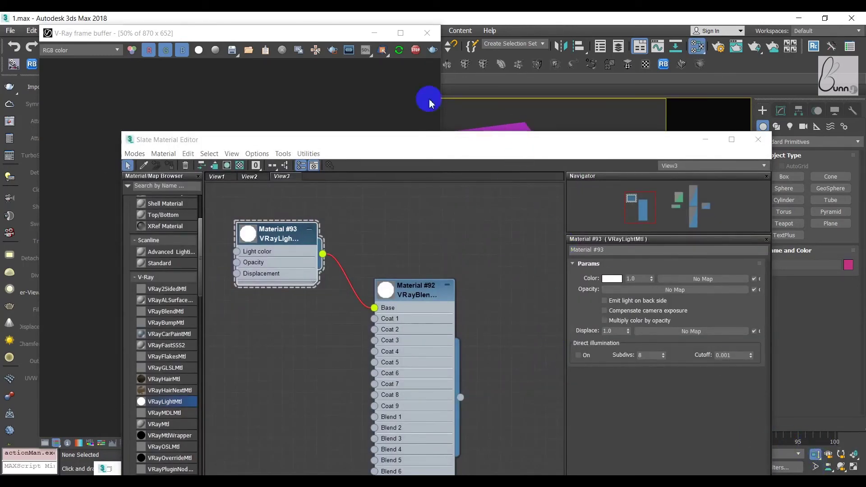
double_click(213, 22)
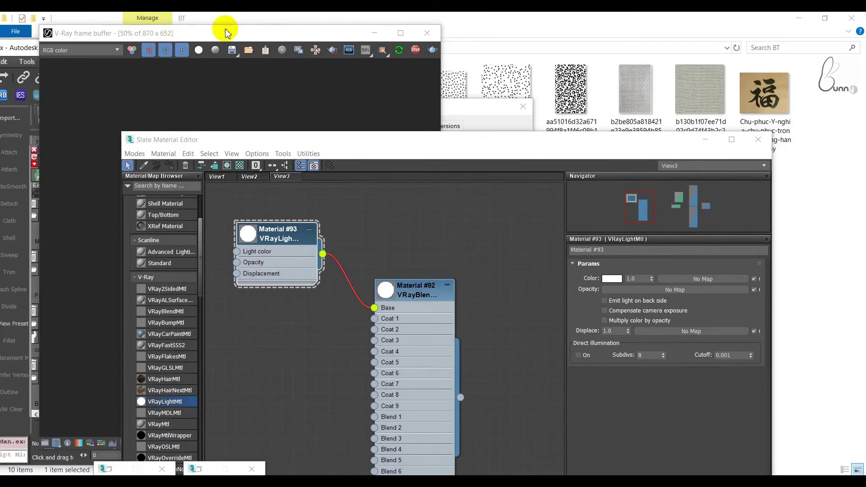
drag(223, 29, 214, 73)
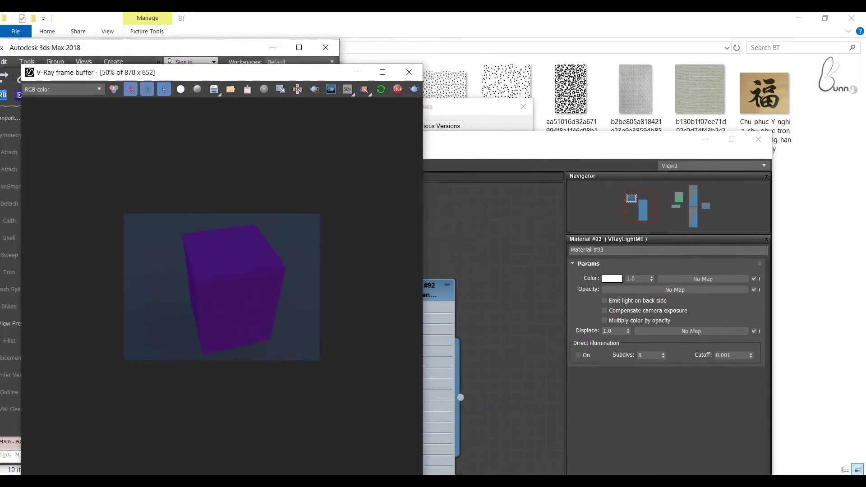
key(alt+Tab)
key(alt+Tab)
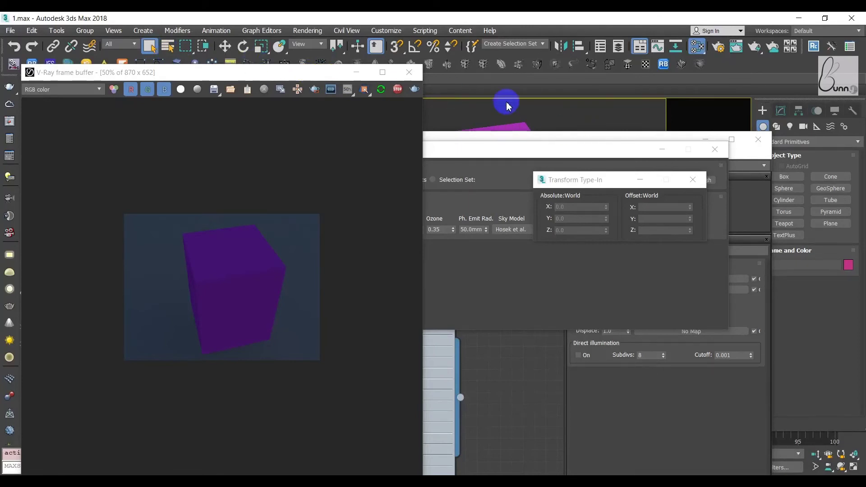
click(506, 127)
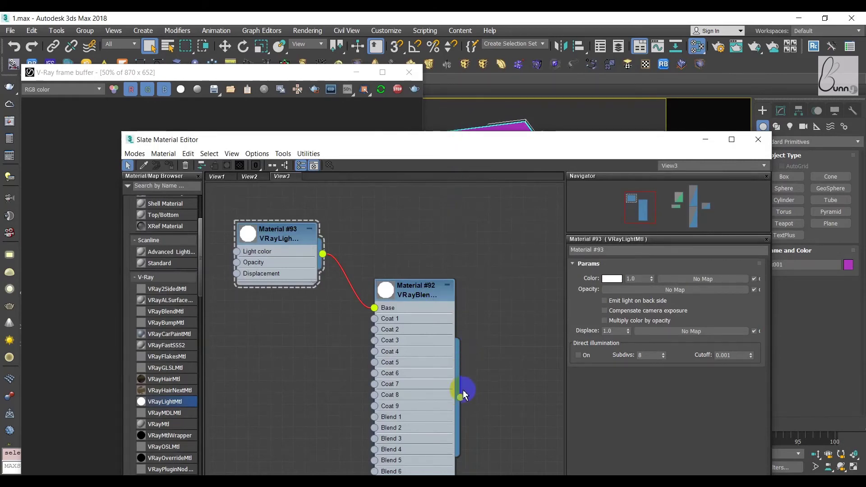
Step: Select blend Material #92, set the editor and frame buffer side by side, and re-render the dark box
click(428, 317)
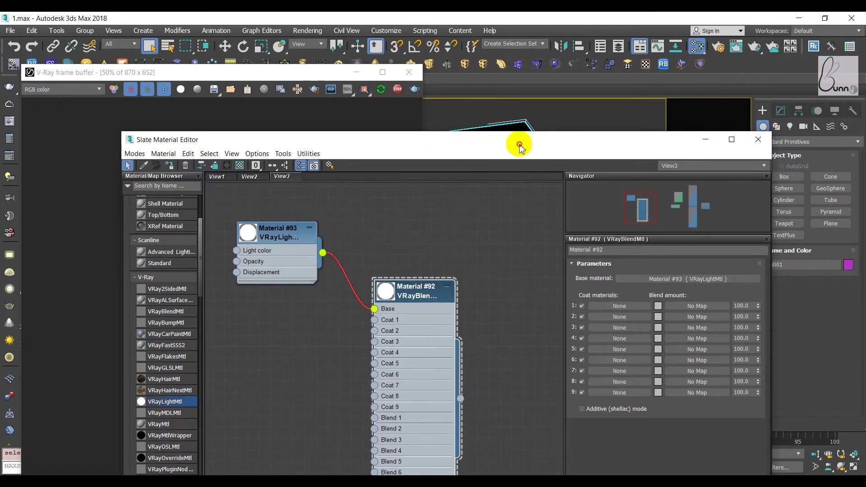
mouse_move(482, 150)
mouse_down()
mouse_move(706, 220)
mouse_move(686, 208)
mouse_up()
click(258, 74)
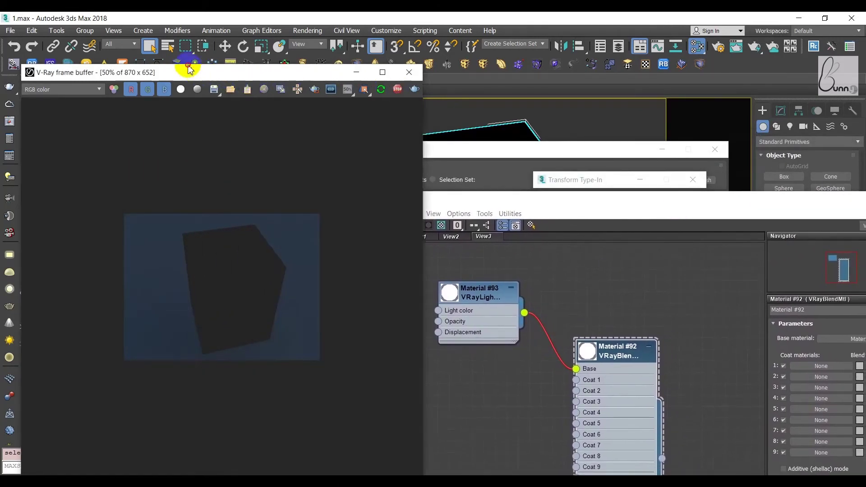
drag(166, 72, 119, 31)
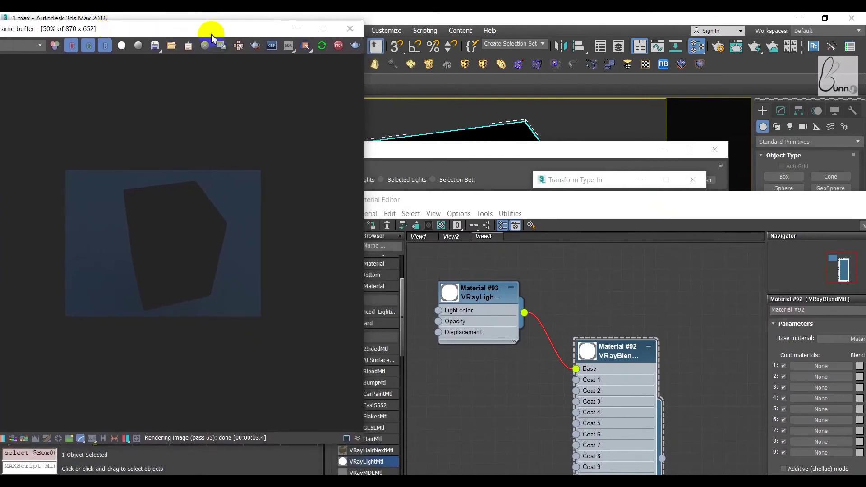
scroll(248, 158, up, 1)
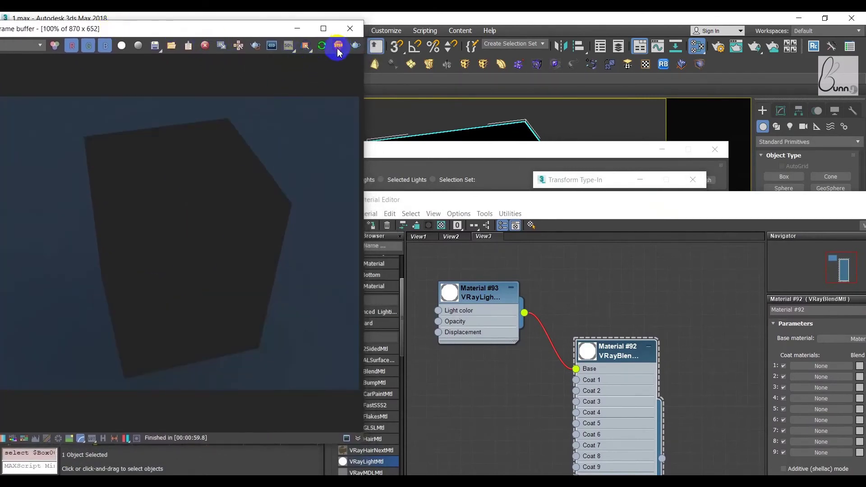
scroll(291, 108, down, 2)
click(322, 46)
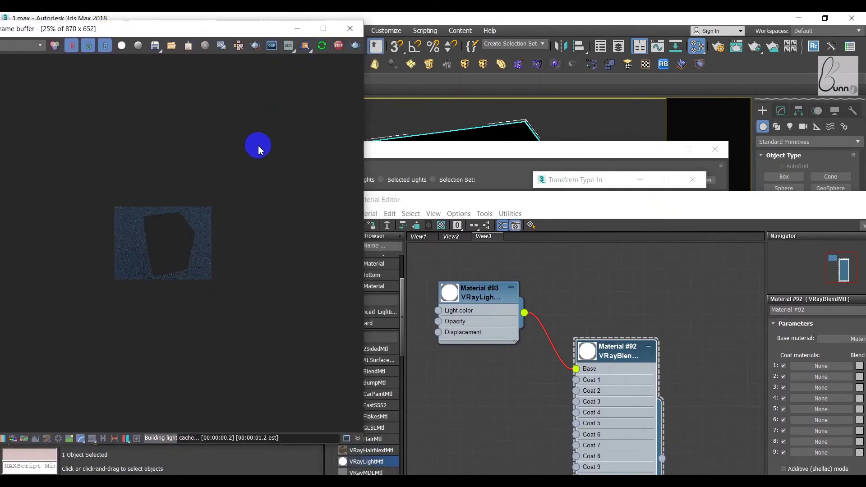
scroll(207, 224, up, 2)
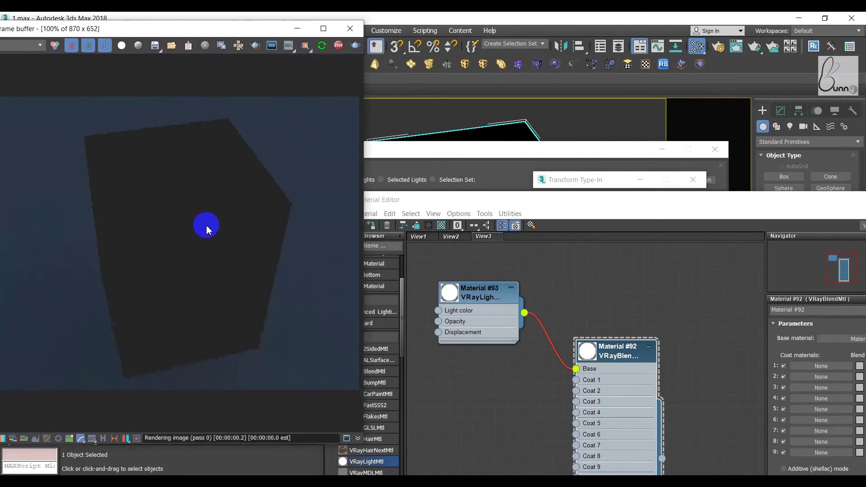
click(479, 290)
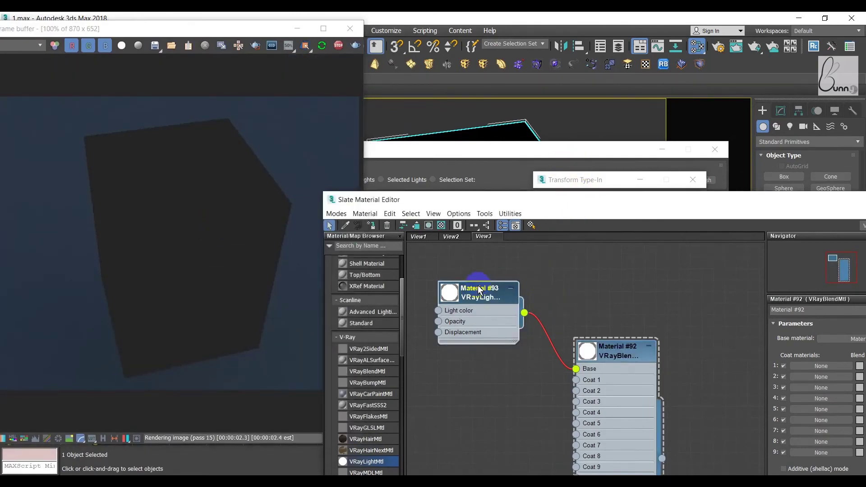
Step: Set light material #93's colour multiplier to 50
click(514, 296)
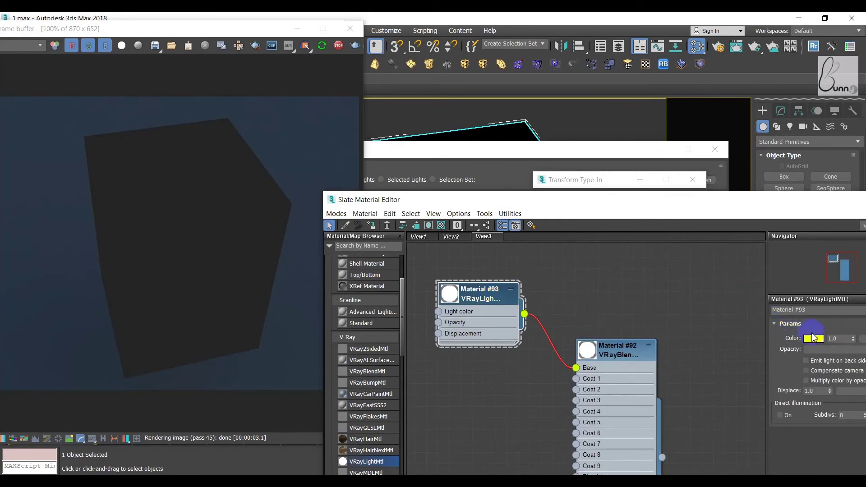
click(814, 339)
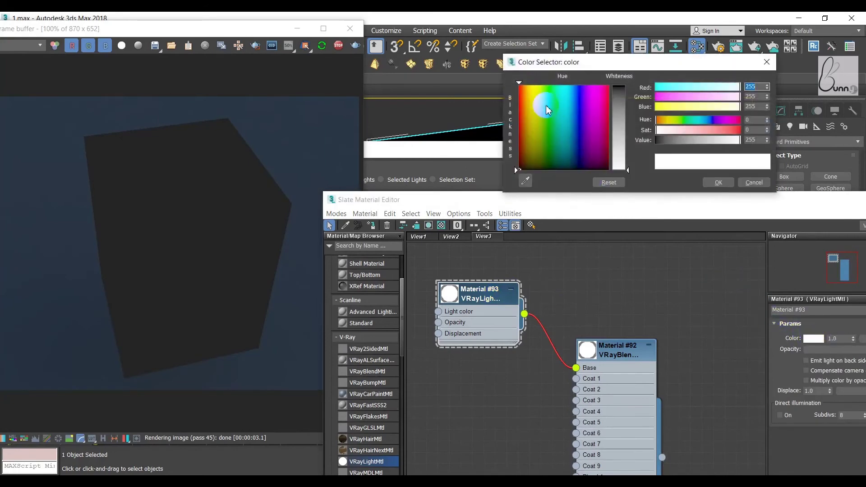
click(526, 88)
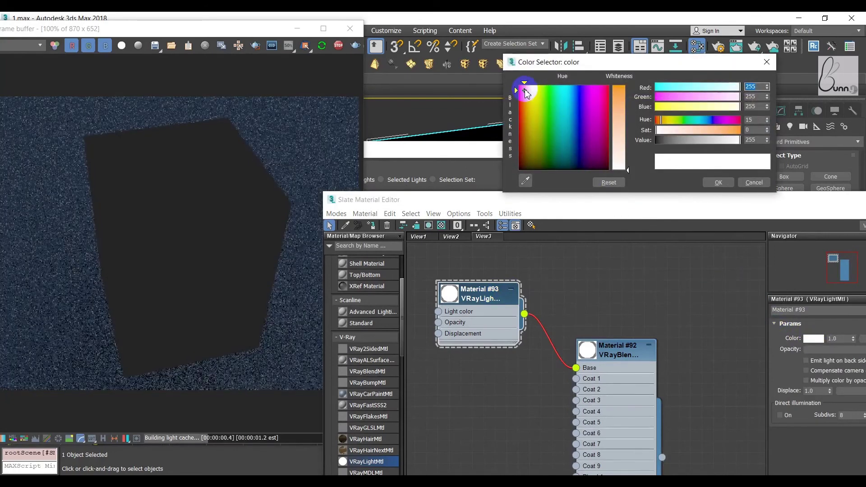
click(718, 183)
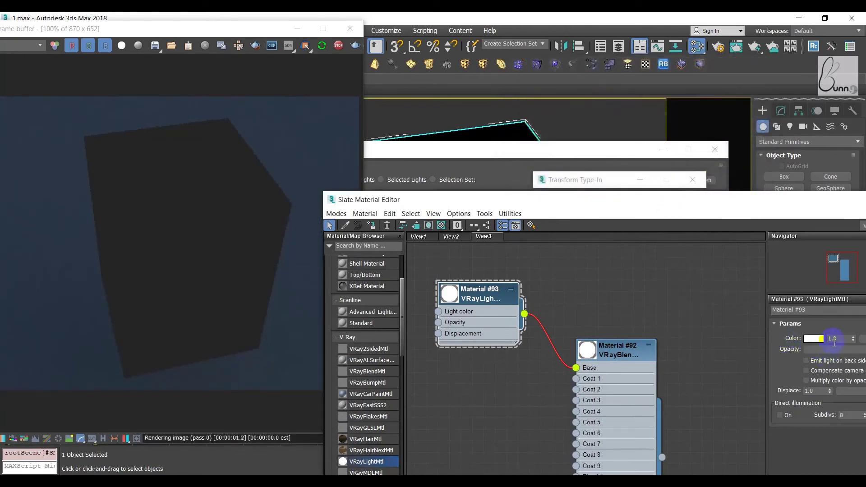
double_click(838, 339)
text(50)
key(Return)
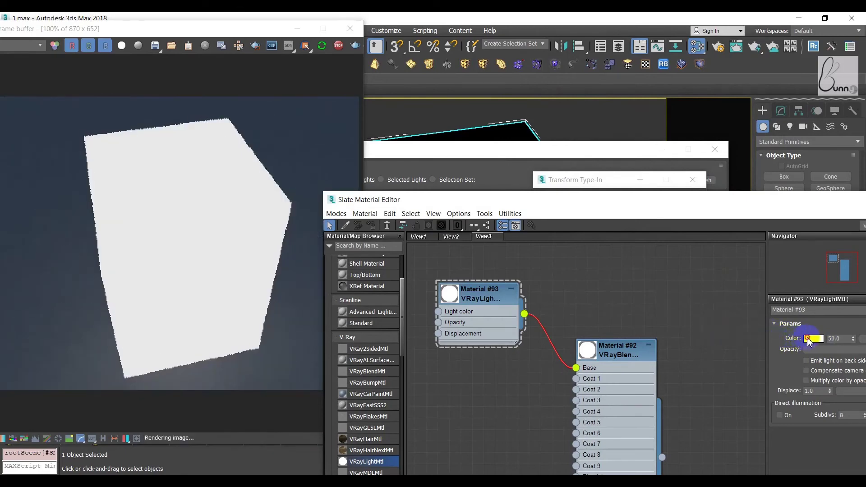
Step: Change Material #93's light colour to saturated orange and tidy the node layout
click(814, 339)
drag(541, 95, 523, 88)
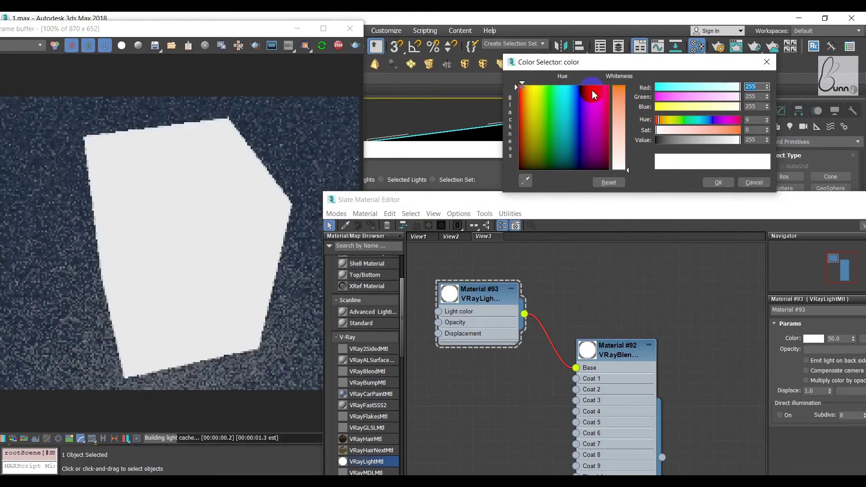
click(616, 95)
drag(617, 99, 620, 91)
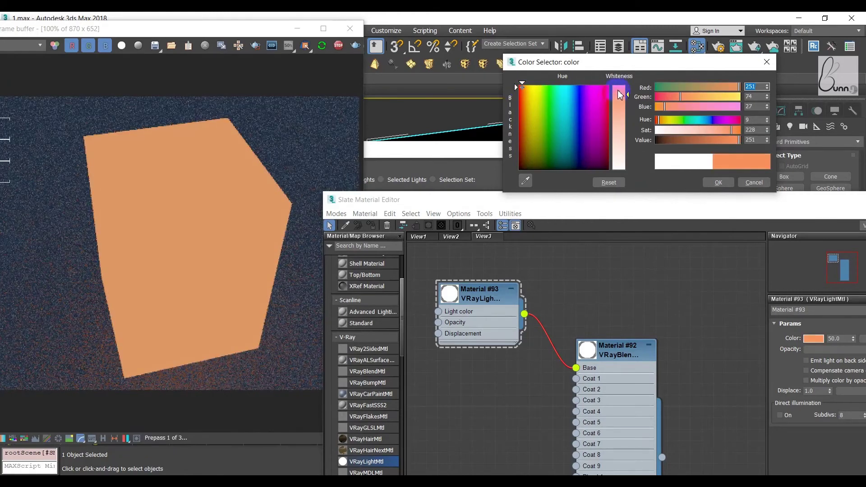
click(719, 183)
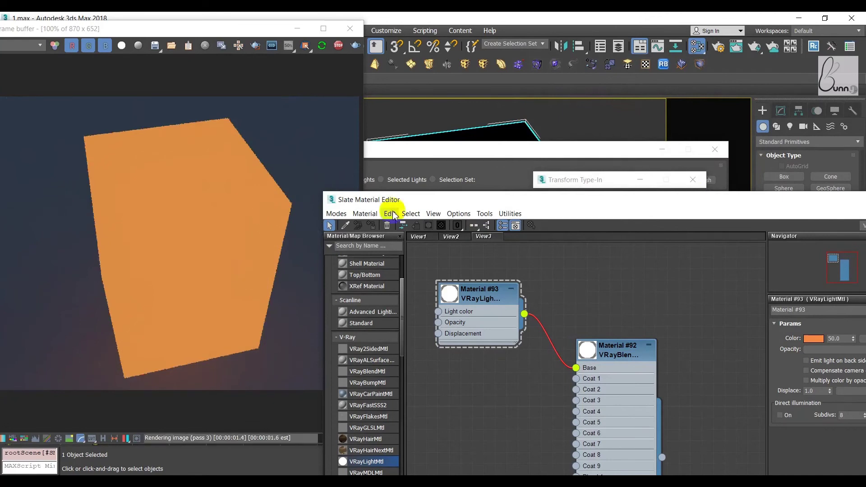
drag(542, 204, 552, 190)
middle_drag(609, 293, 662, 269)
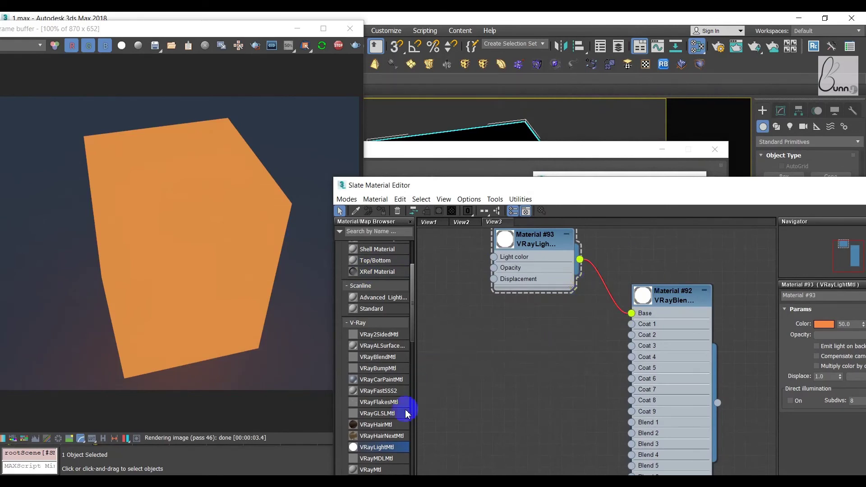
Step: Add a new VRayMtl (Material #94) and a Bitmap node loading the child picture
scroll(412, 339, down, 1)
scroll(412, 343, down, 2)
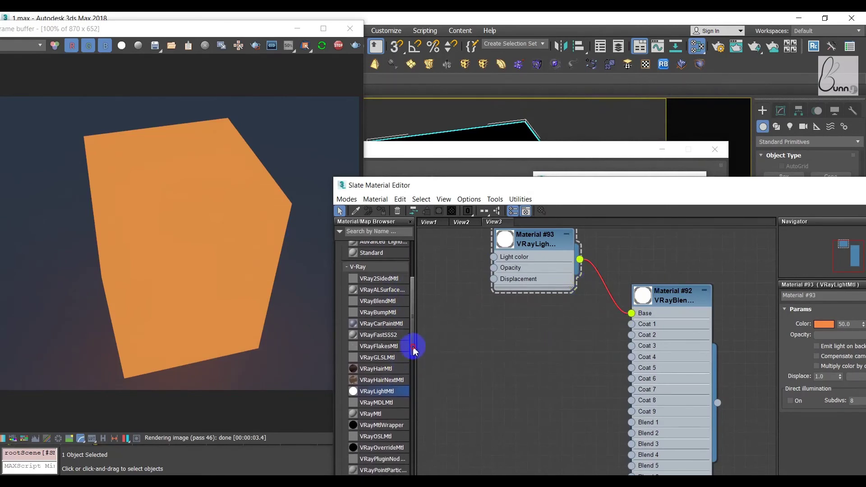
scroll(397, 375, down, 1)
drag(419, 398, 461, 322)
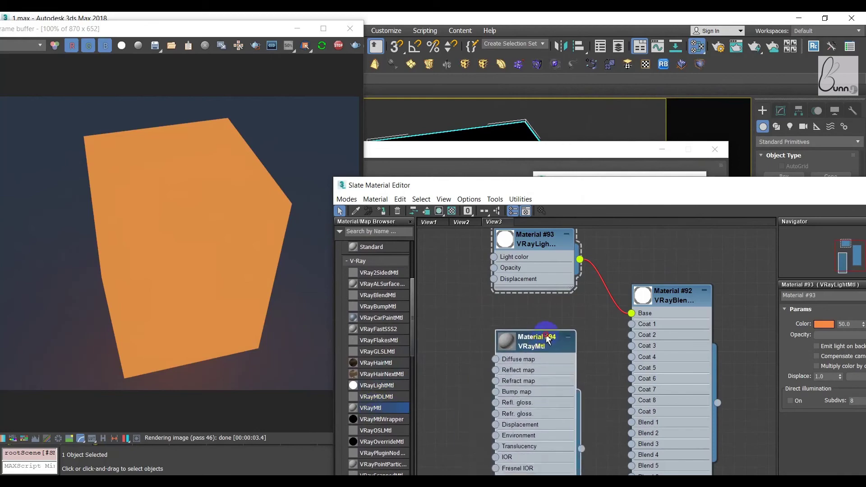
right_click(466, 335)
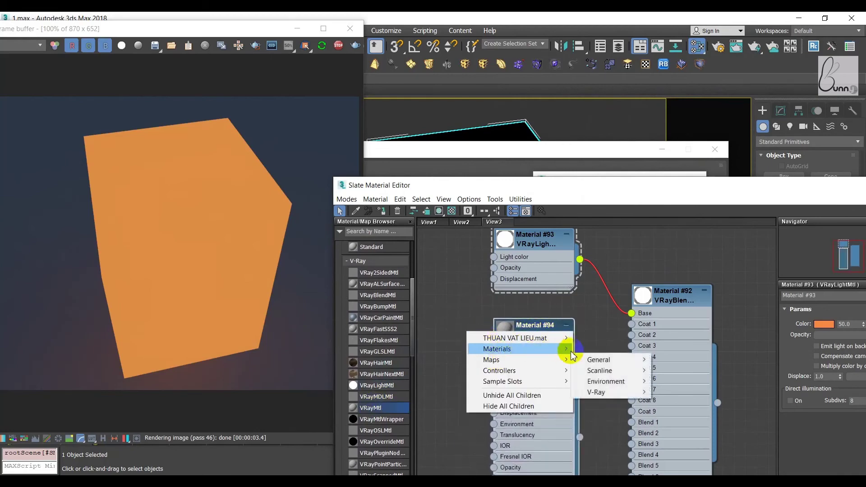
click(673, 30)
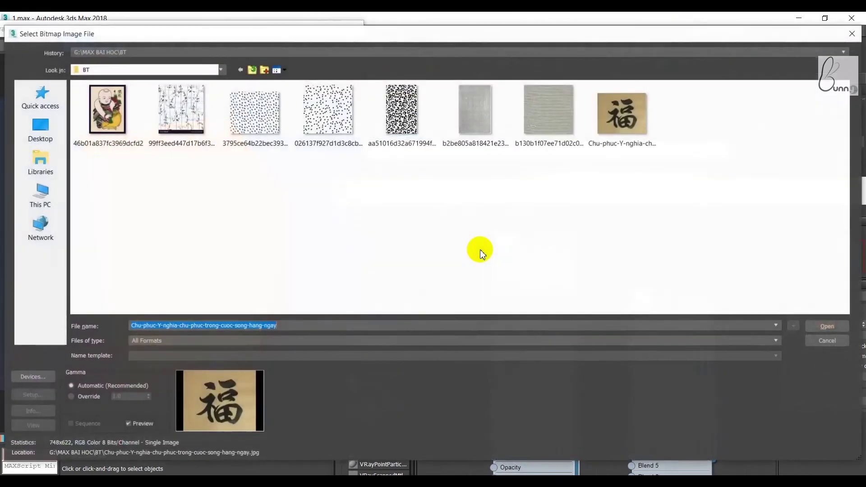
click(108, 114)
double_click(108, 114)
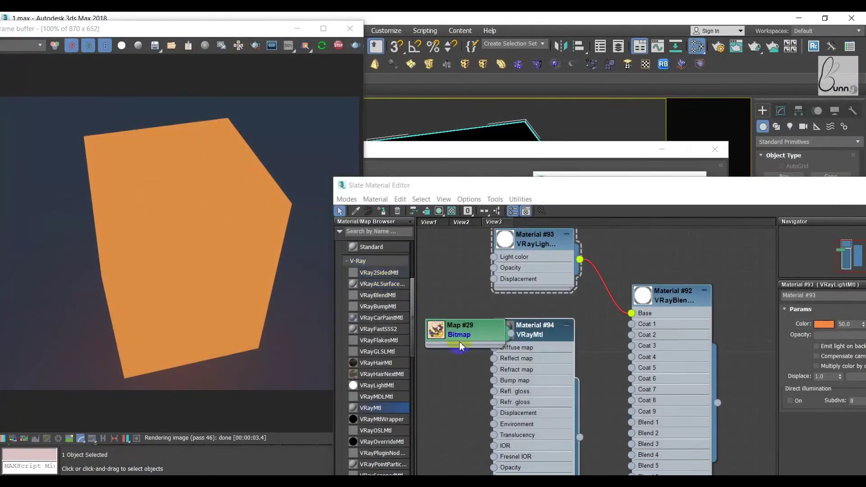
drag(461, 346, 423, 339)
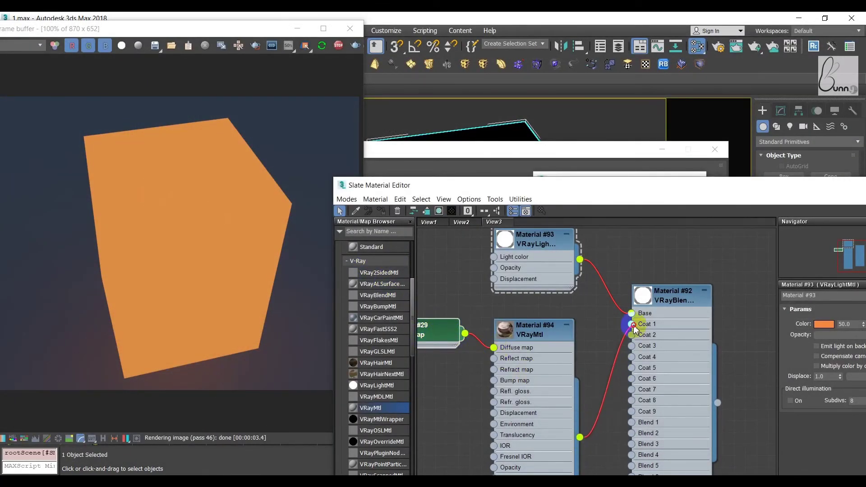
Step: Wire the Bitmap into Material #94's Diffuse map and Material #94 into the blend's Coat 1
drag(634, 329, 633, 325)
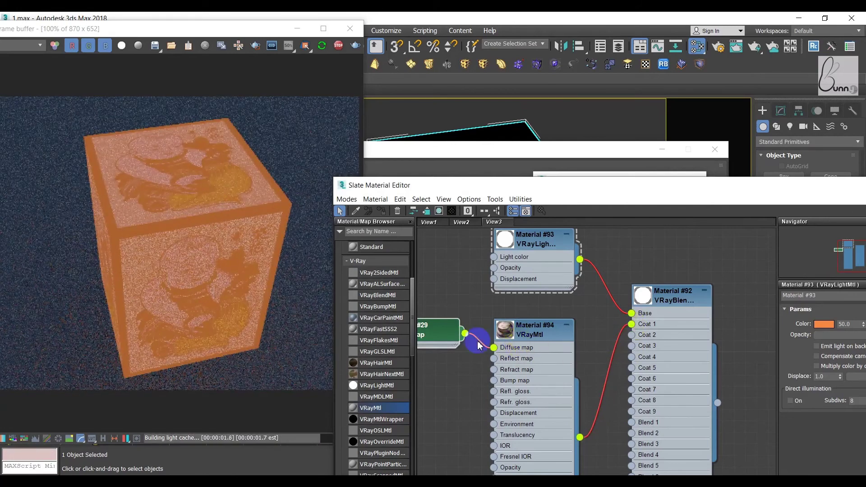
drag(479, 345, 481, 347)
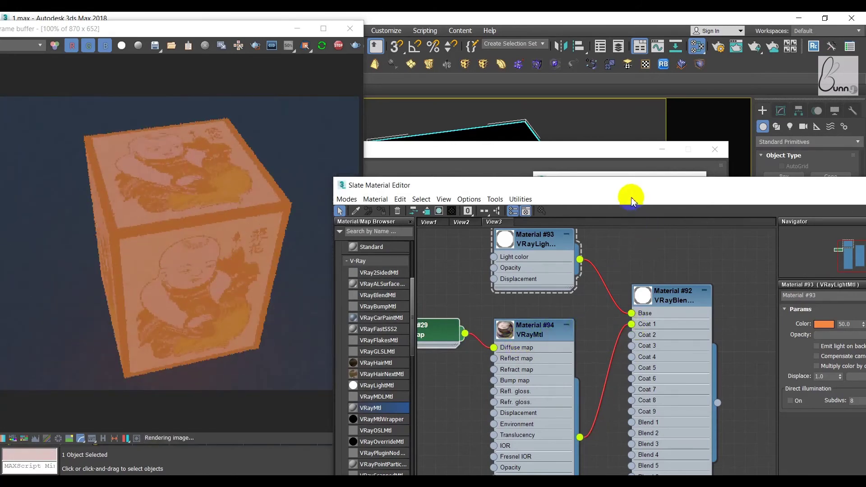
drag(605, 187, 634, 97)
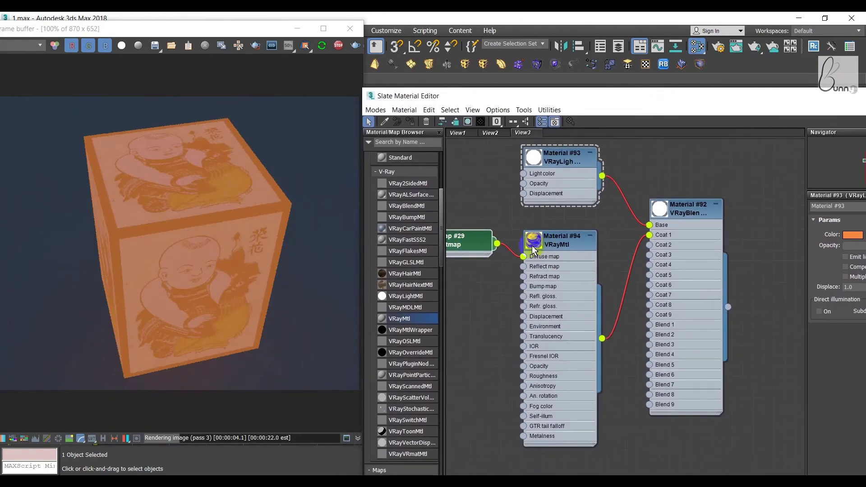
scroll(604, 207, down, 2)
drag(492, 221, 482, 230)
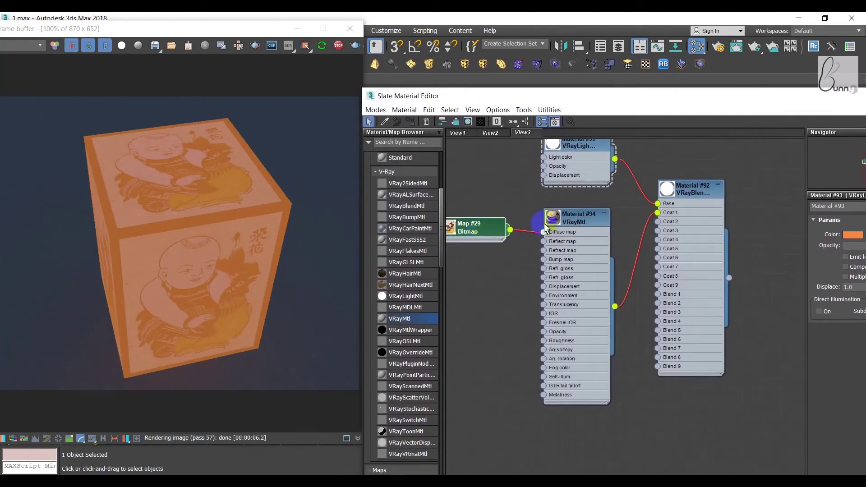
drag(561, 227, 522, 208)
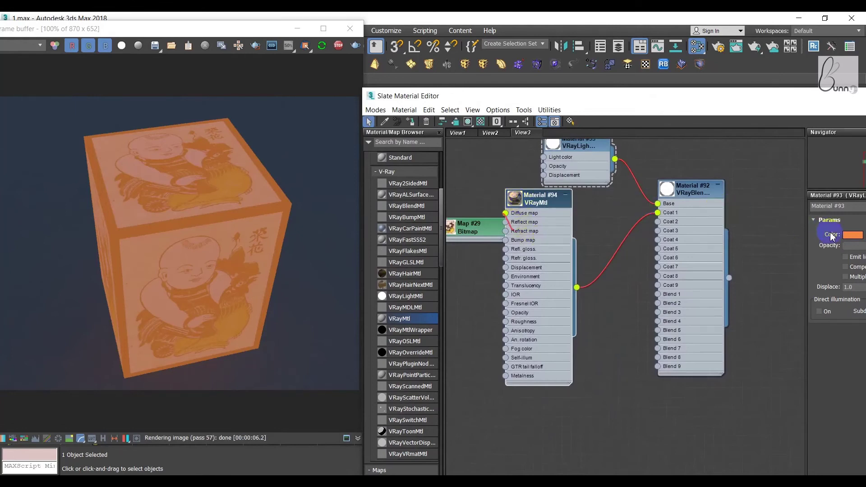
drag(738, 110, 672, 70)
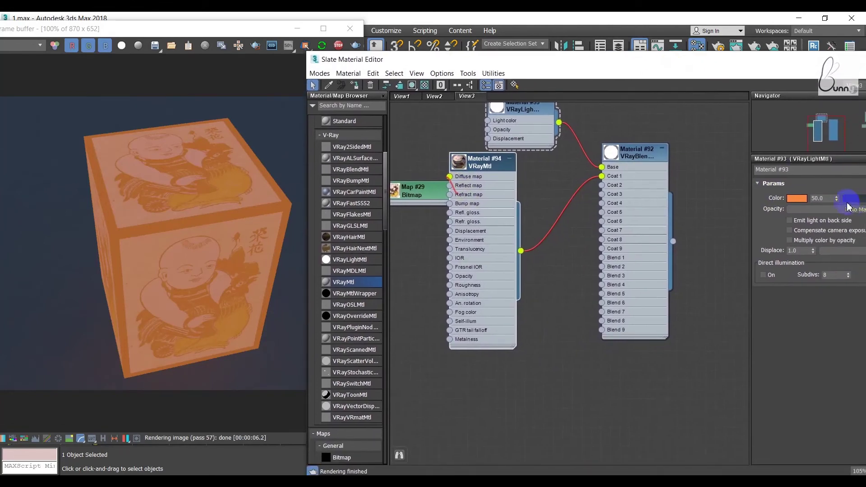
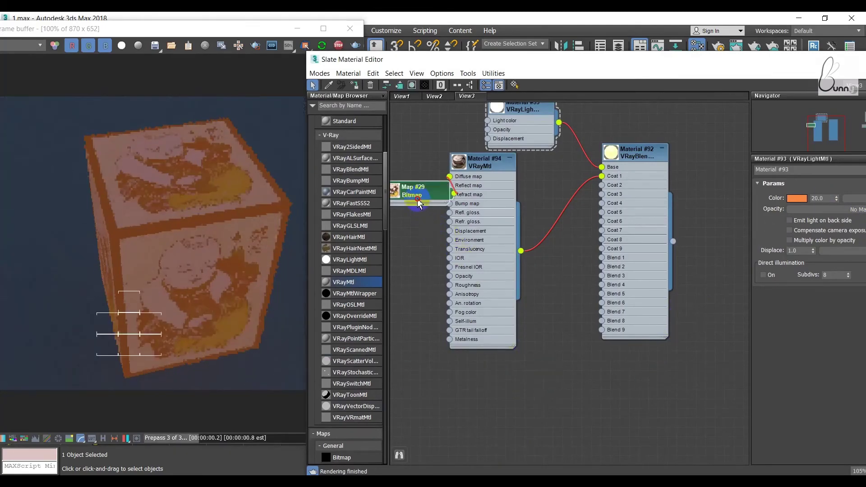
Step: Wire the Map #29 folk-art bitmap output into the VRayBlendMtl's Blend 1 socket
drag(419, 193, 395, 183)
middle_drag(485, 168, 501, 172)
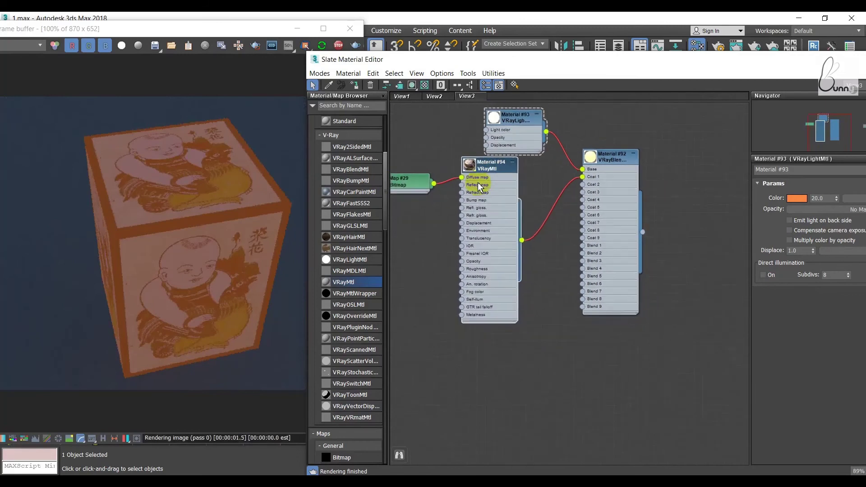
scroll(500, 171, down, 3)
drag(422, 183, 416, 190)
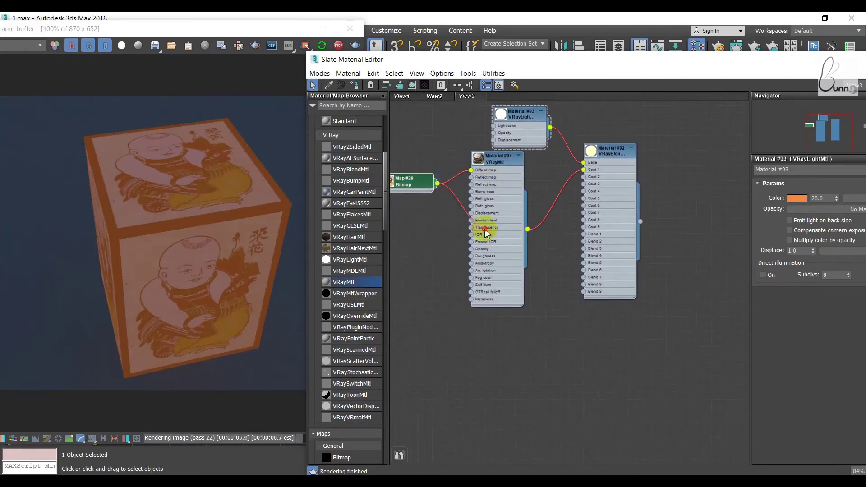
drag(487, 233, 584, 235)
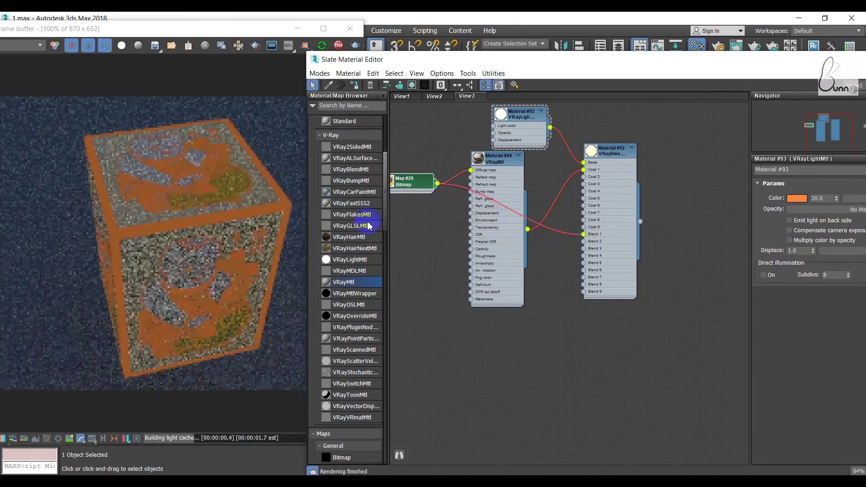
drag(418, 189, 462, 363)
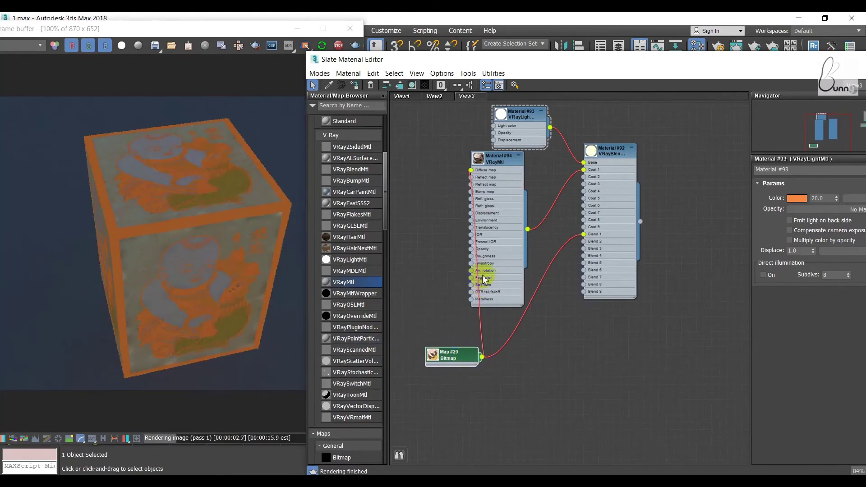
drag(499, 172, 469, 164)
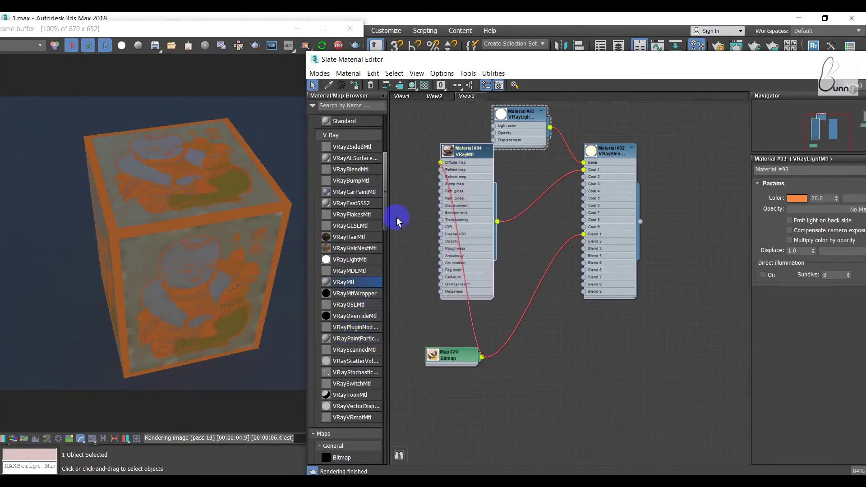
drag(387, 222, 387, 264)
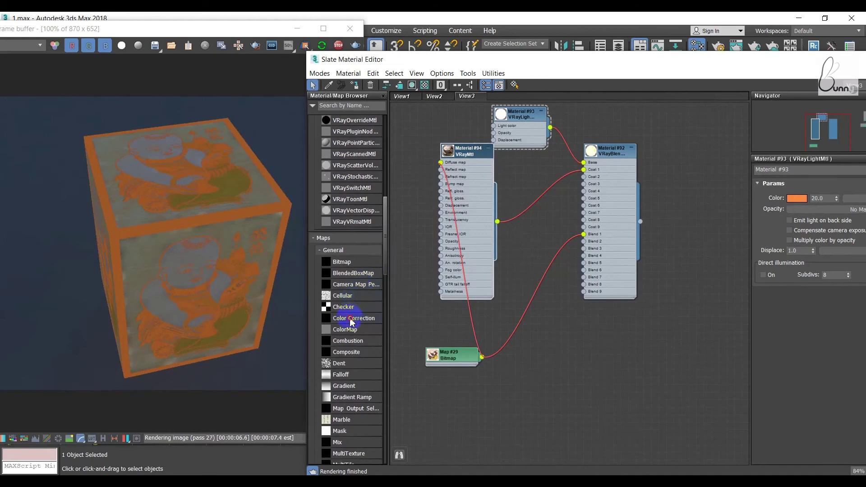
Step: Insert a Color Correction map on the bitmap-to-Blend 1 wire and set it to Invert
drag(525, 318, 510, 319)
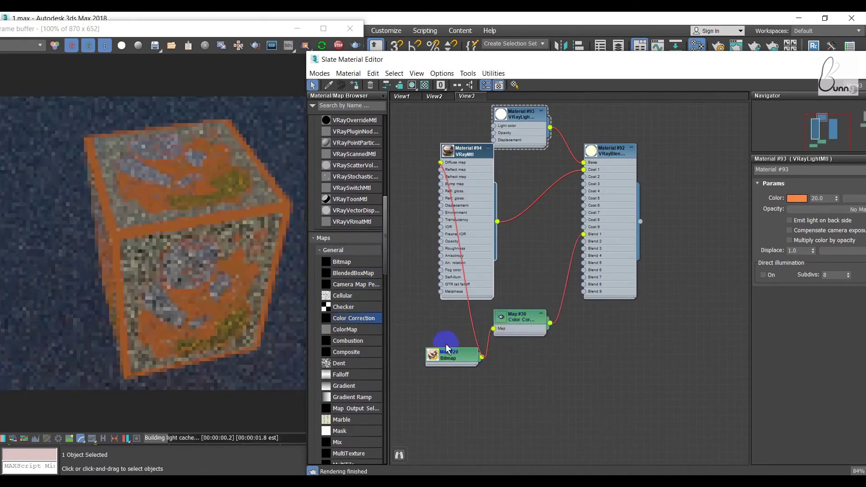
drag(445, 354, 415, 332)
double_click(511, 322)
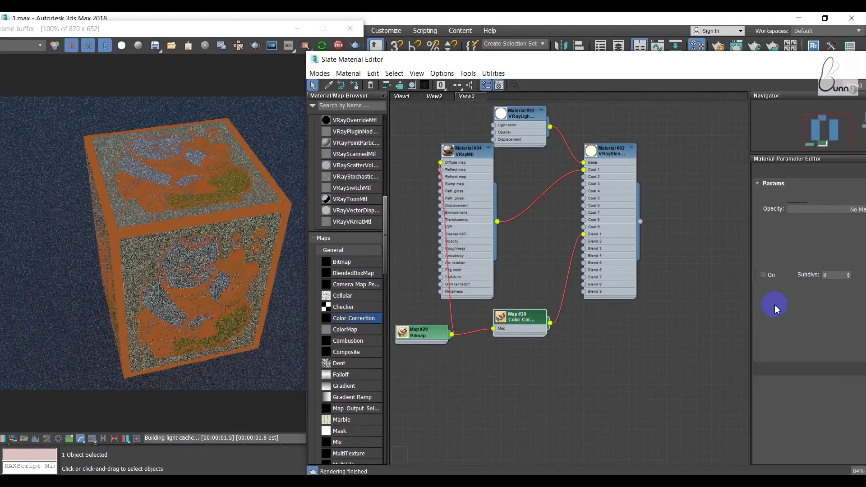
click(773, 250)
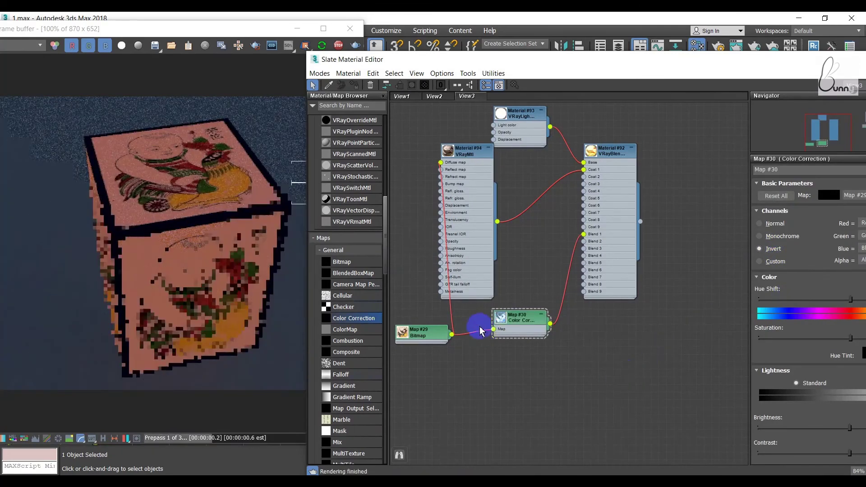
Step: Rearrange the VRay material and bitmap nodes beside each other in the node view
drag(469, 163, 491, 171)
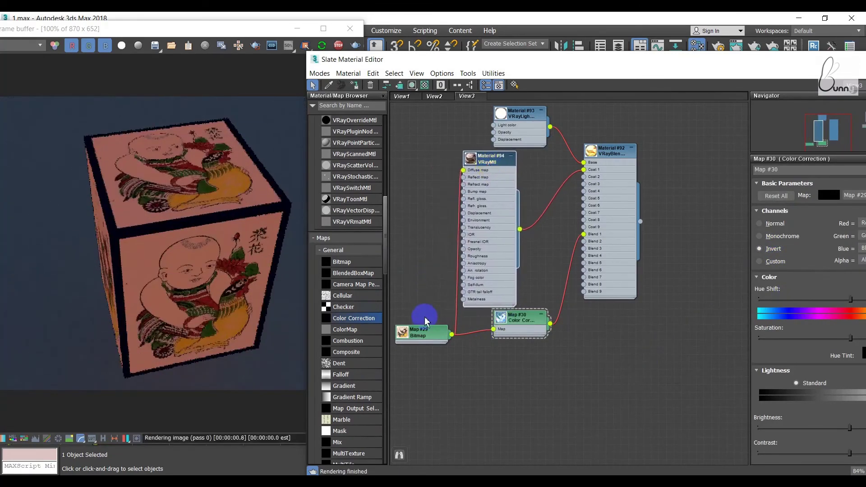
drag(429, 333, 392, 234)
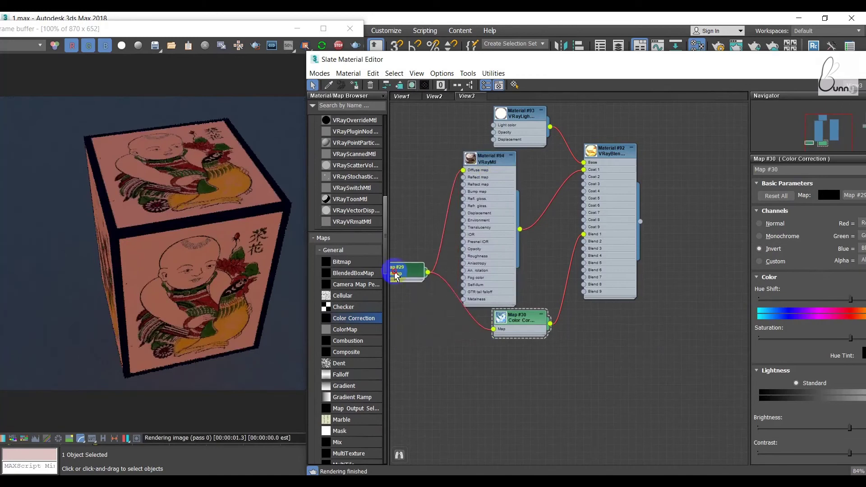
double_click(521, 114)
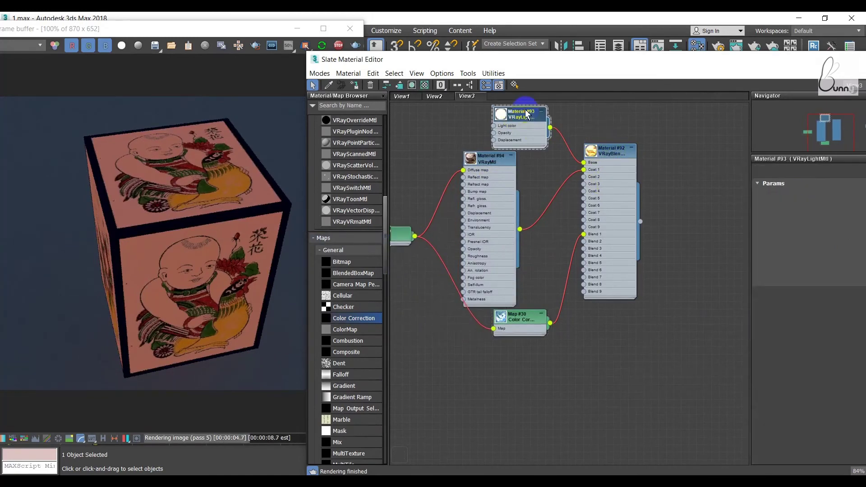
Step: Set the VRayLightMtl glow colour to orange, RGB 250, 69, 3
click(797, 199)
click(522, 86)
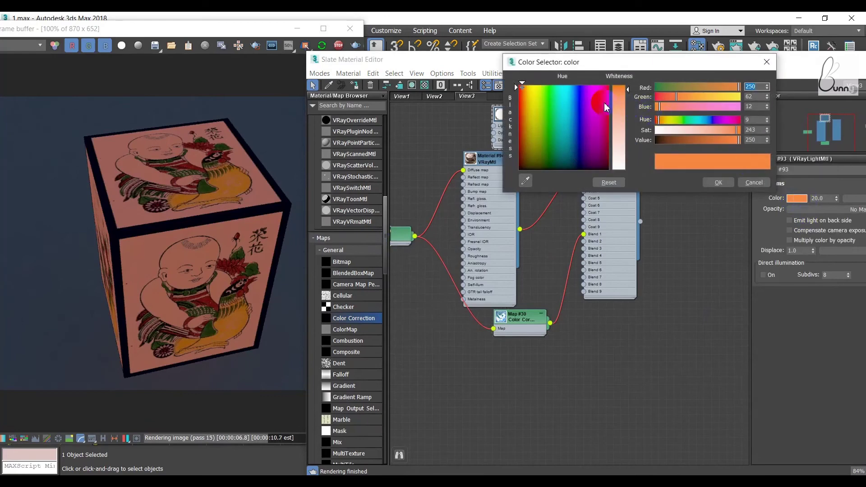
drag(624, 89, 624, 86)
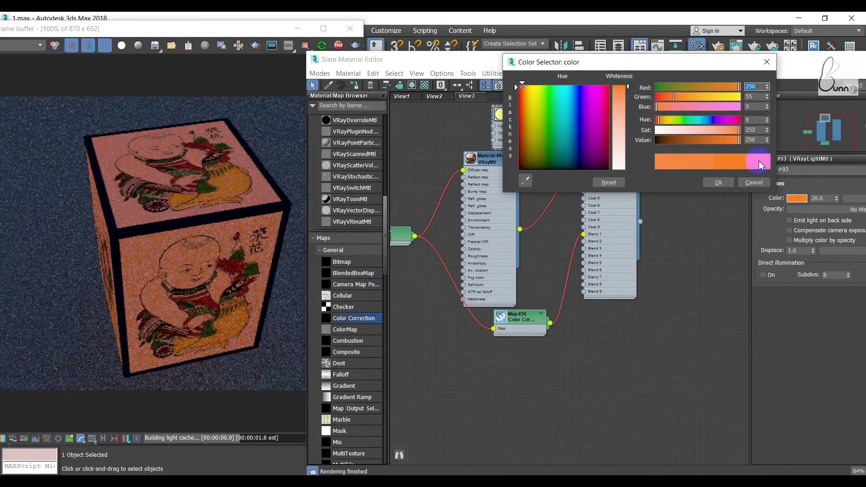
drag(693, 97, 678, 95)
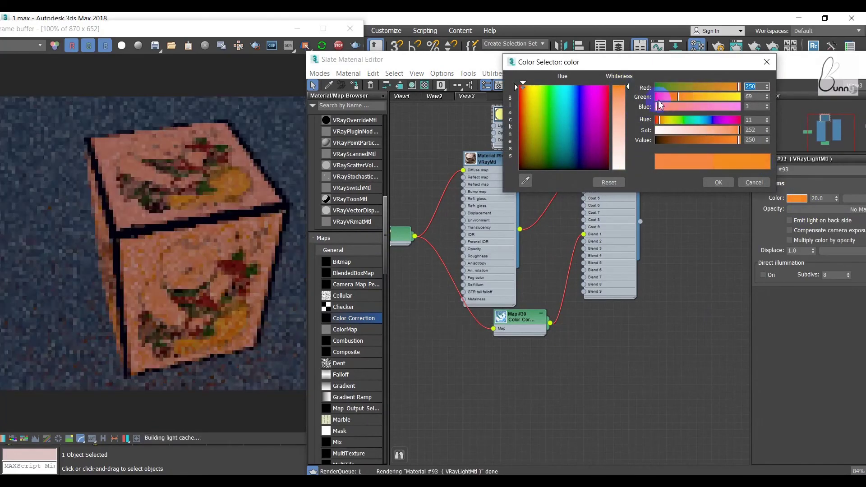
click(718, 183)
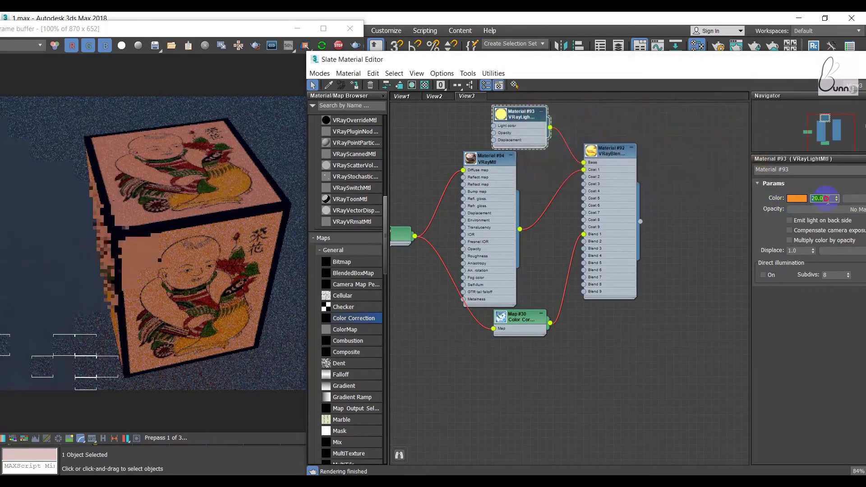
click(420, 157)
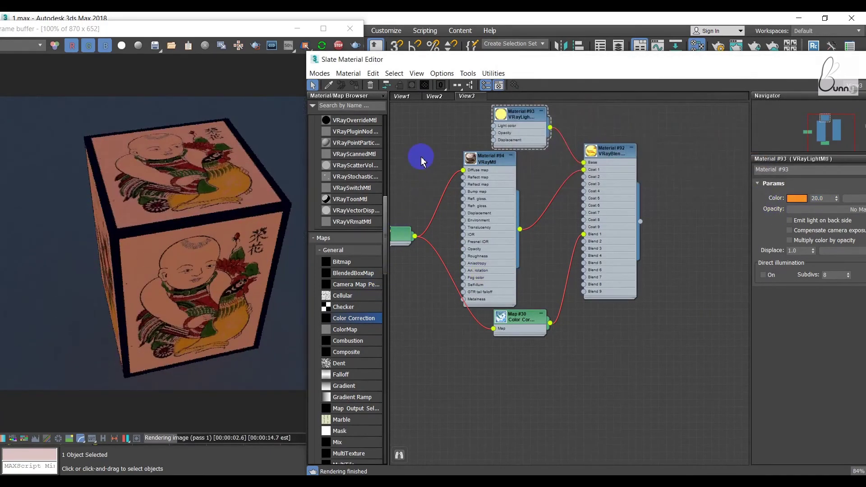
Step: Remove the sky environment map so the Environment map is set to None
key(m)
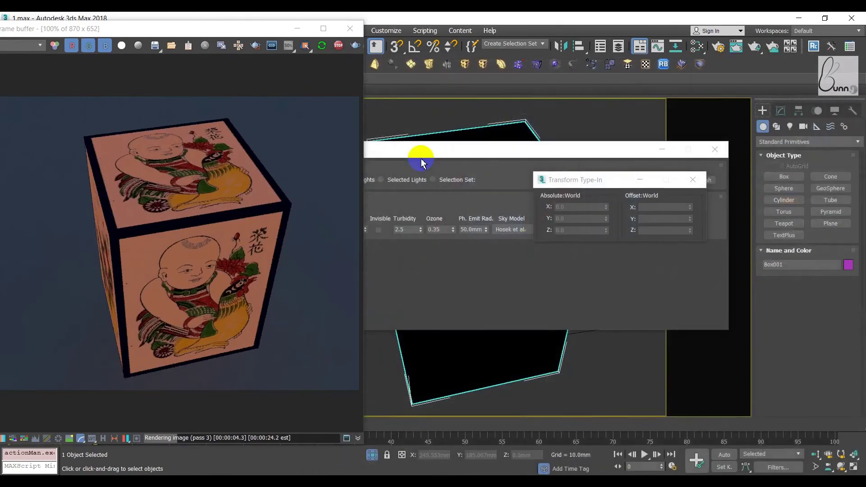
key(ctrl+d)
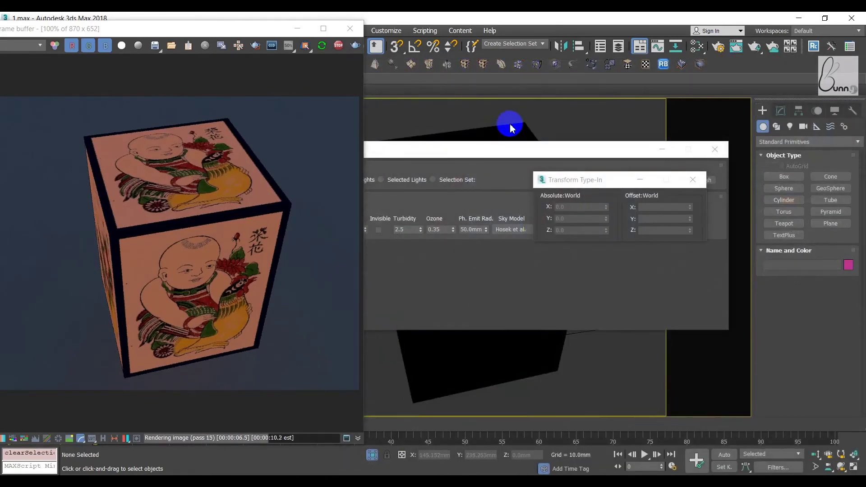
key(8)
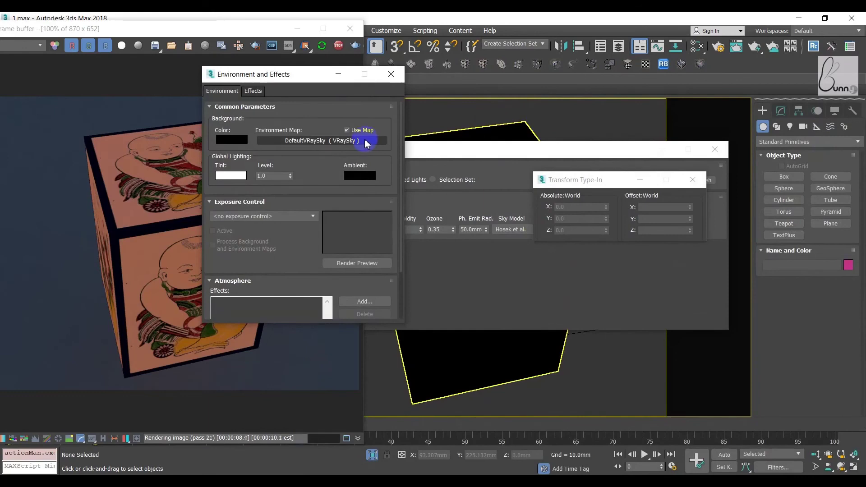
click(359, 142)
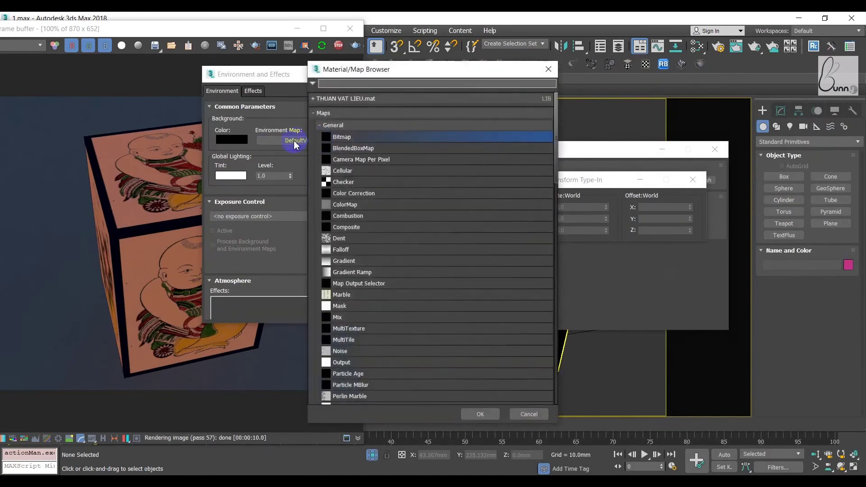
click(519, 413)
right_click(311, 141)
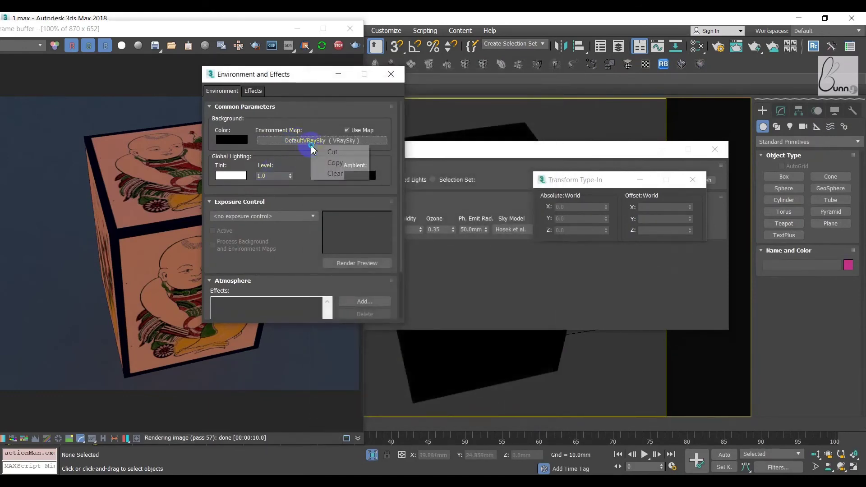
click(334, 173)
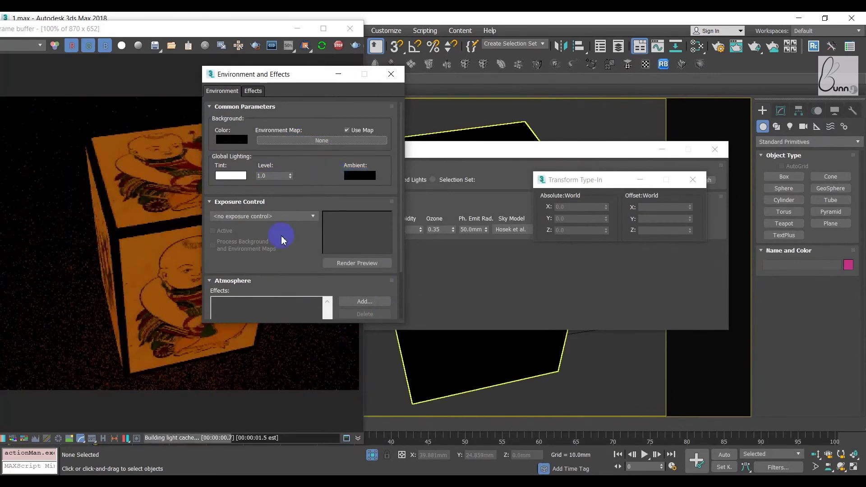
Step: Minimize the Environment and Effects window and reselect Box001
click(338, 74)
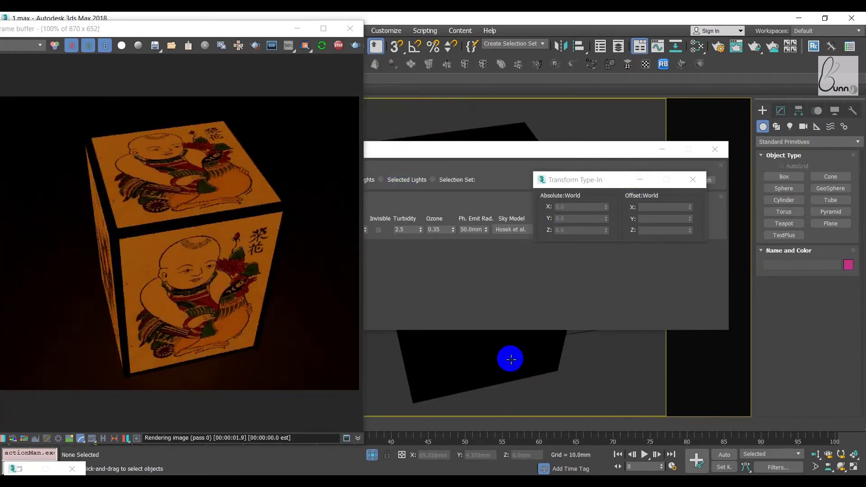
click(511, 358)
click(662, 149)
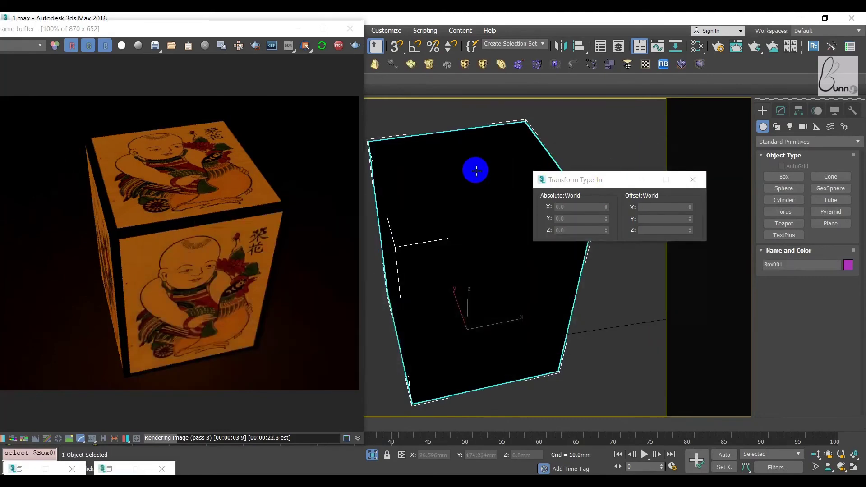
Step: In the Slate Material Editor, select blend Material #92 and its Map #29 bitmap node
key(m)
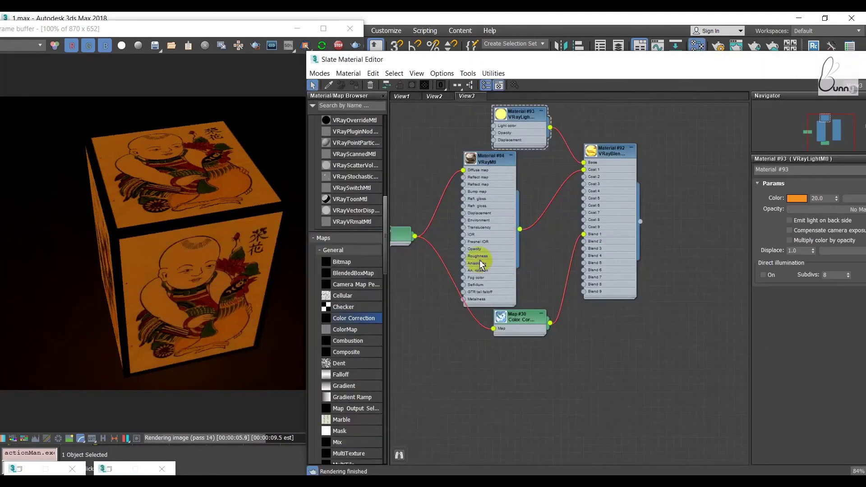
click(409, 90)
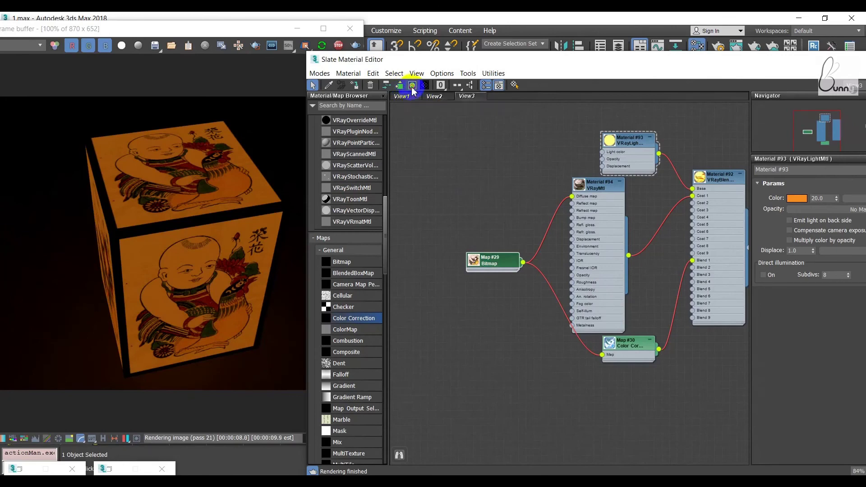
click(470, 109)
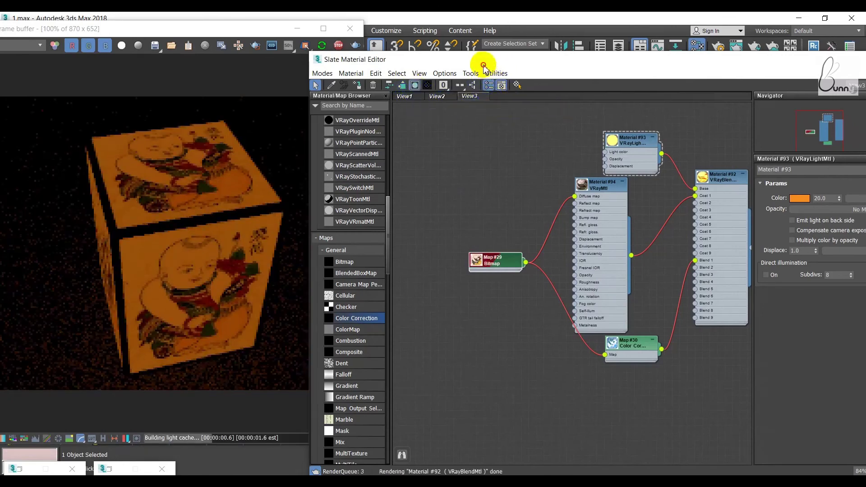
mouse_move(483, 60)
mouse_down()
mouse_move(644, 232)
mouse_move(572, 126)
mouse_move(560, 90)
mouse_up()
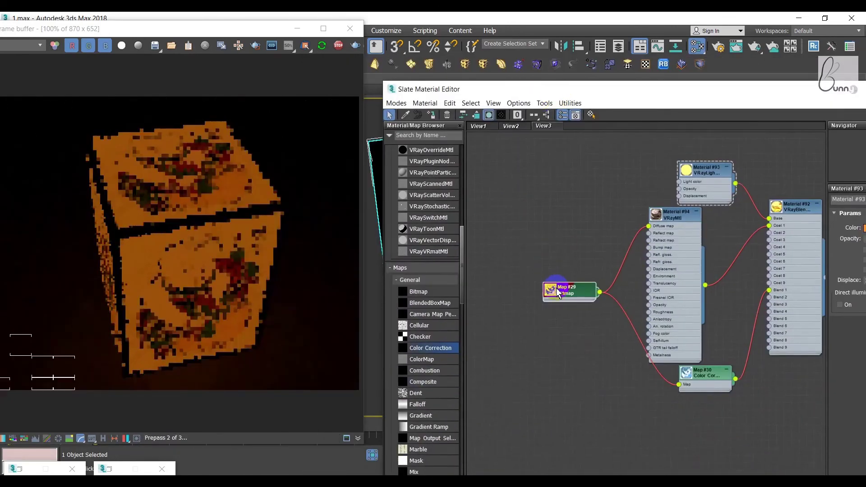
click(790, 215)
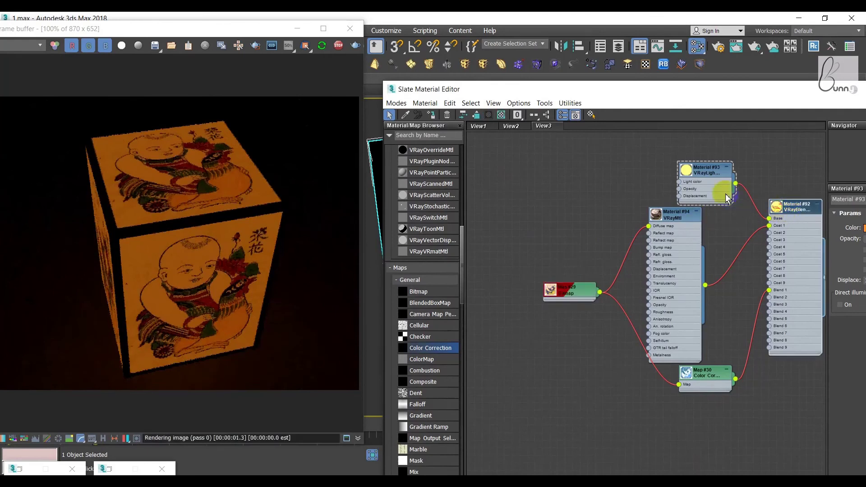
right_click(554, 288)
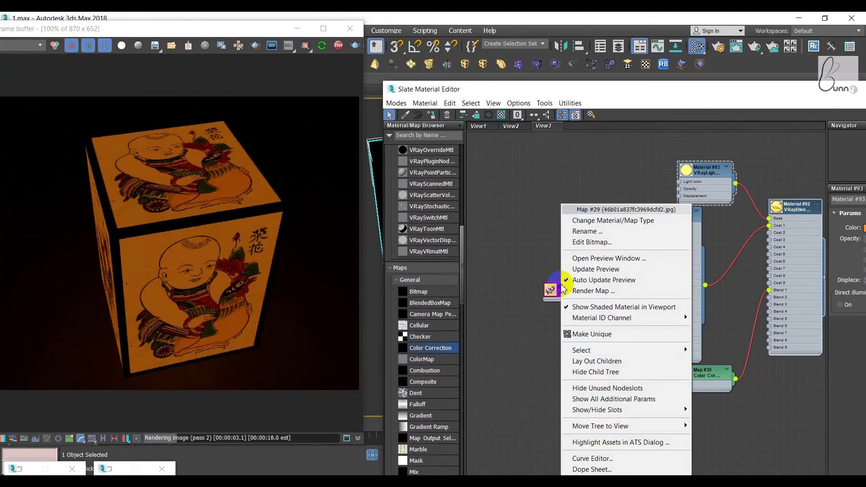
click(499, 159)
click(552, 290)
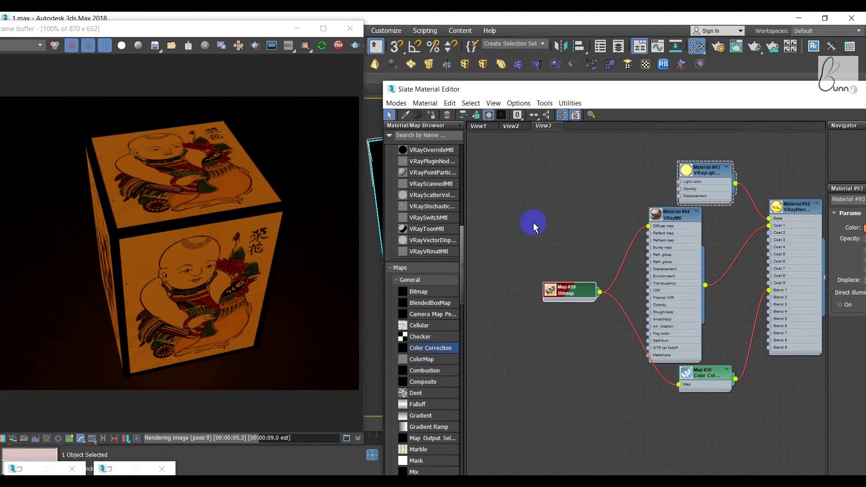
Step: Turn on Show Shaded Material in Viewport for Material #92 to display the folk-art print
drag(484, 91, 555, 101)
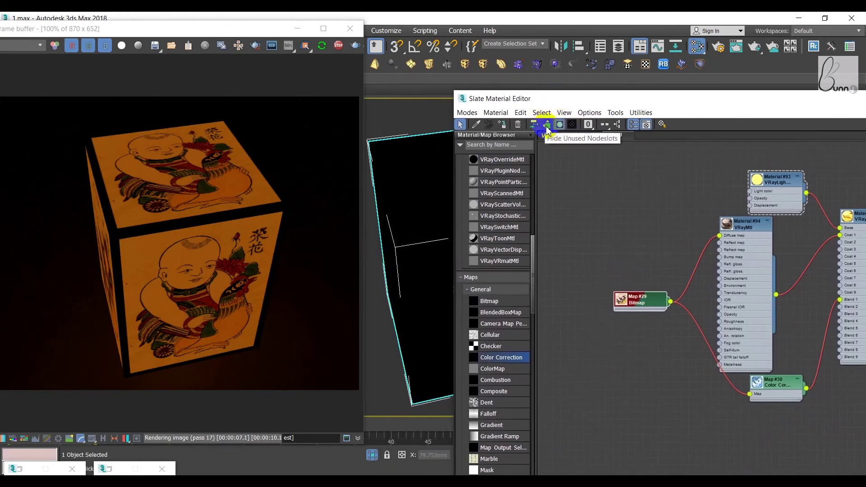
click(578, 232)
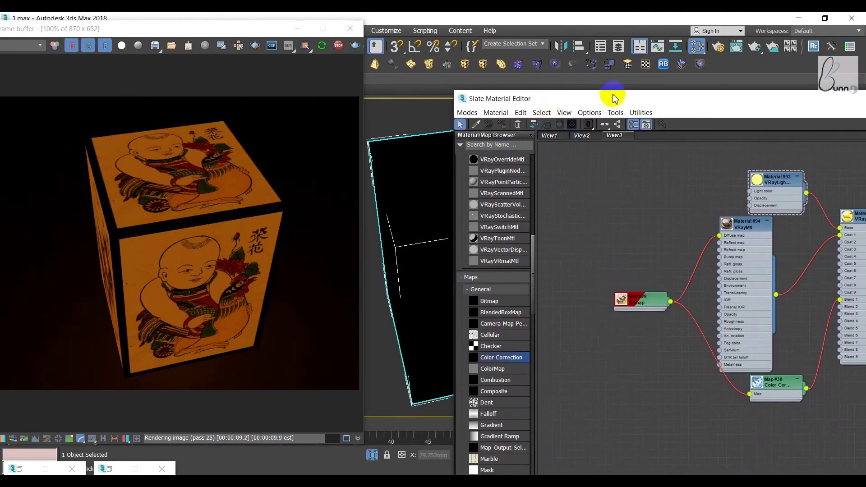
drag(615, 98, 337, 167)
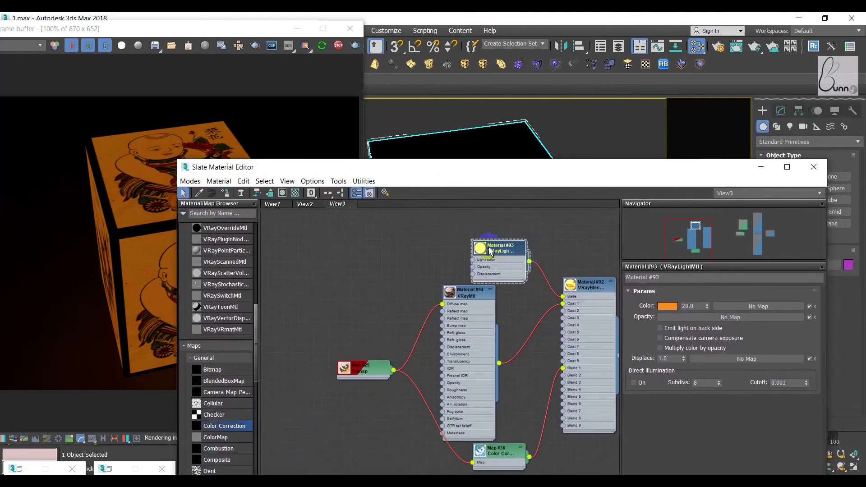
click(364, 369)
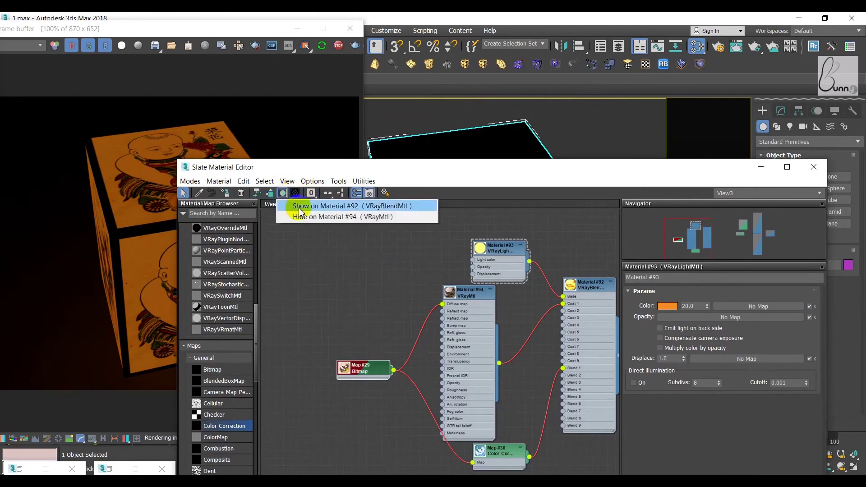
drag(283, 198, 316, 203)
drag(457, 174, 719, 246)
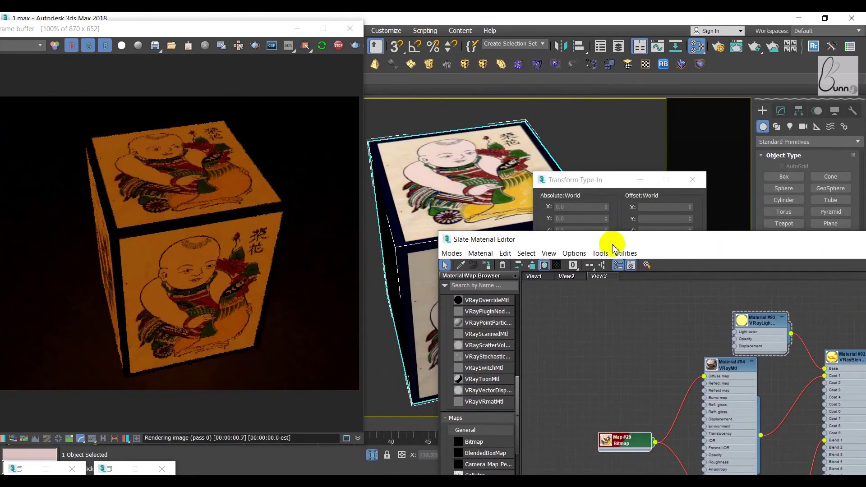
drag(614, 248, 736, 169)
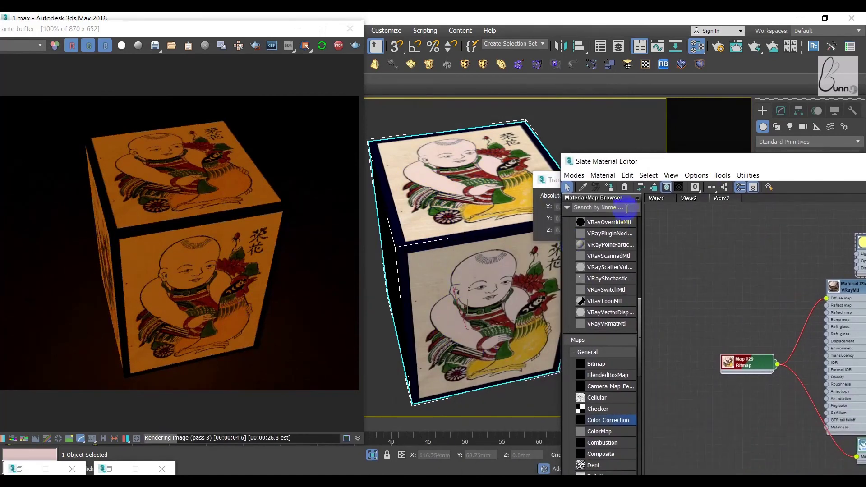
Step: Select the Material #93 VRayLightMtl node and display its Params rollout
mouse_move(758, 202)
middle_down()
mouse_move(726, 257)
mouse_move(588, 291)
middle_up()
middle_drag(654, 309, 761, 309)
click(660, 285)
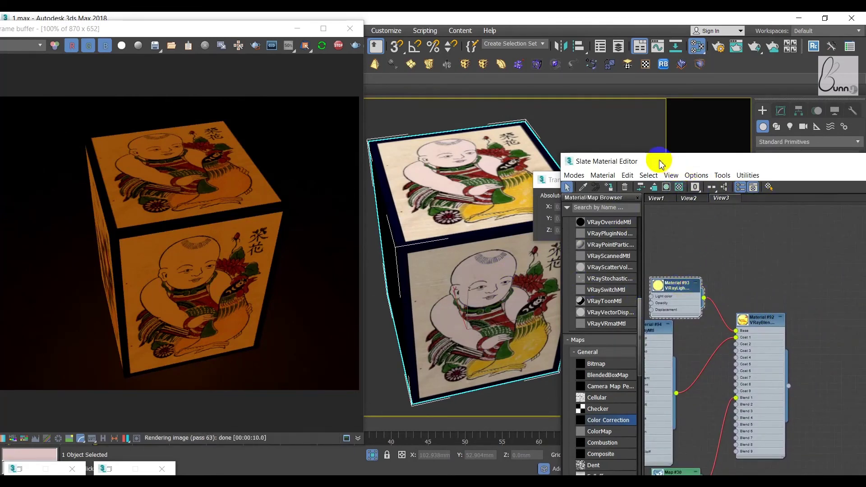
drag(660, 162, 409, 93)
text(50)
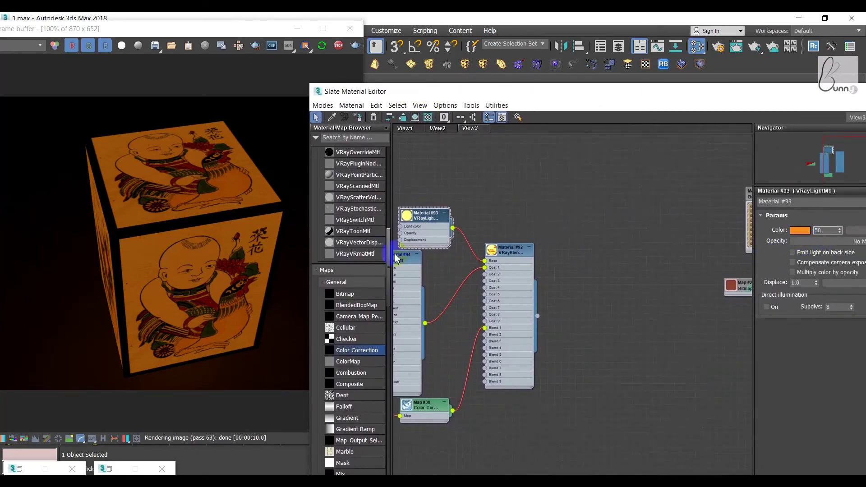
Step: Set the VRayLightMtl Color multiplier to 50, then to 100
click(517, 264)
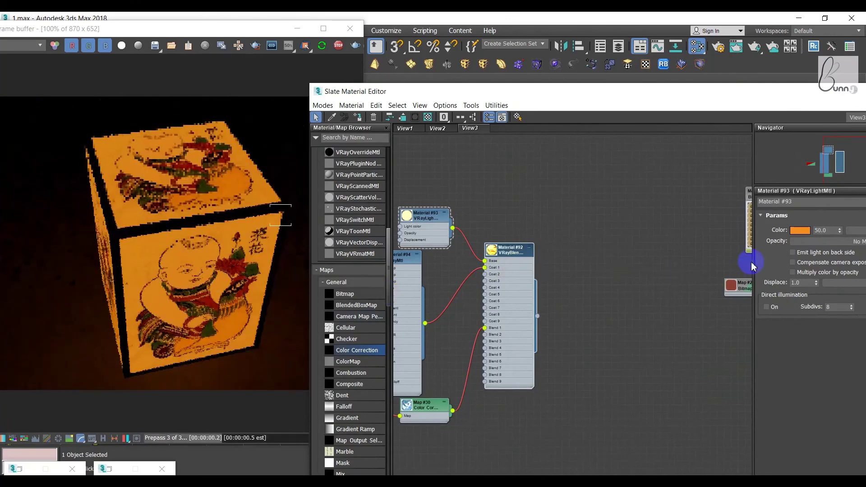
double_click(826, 231)
text(100)
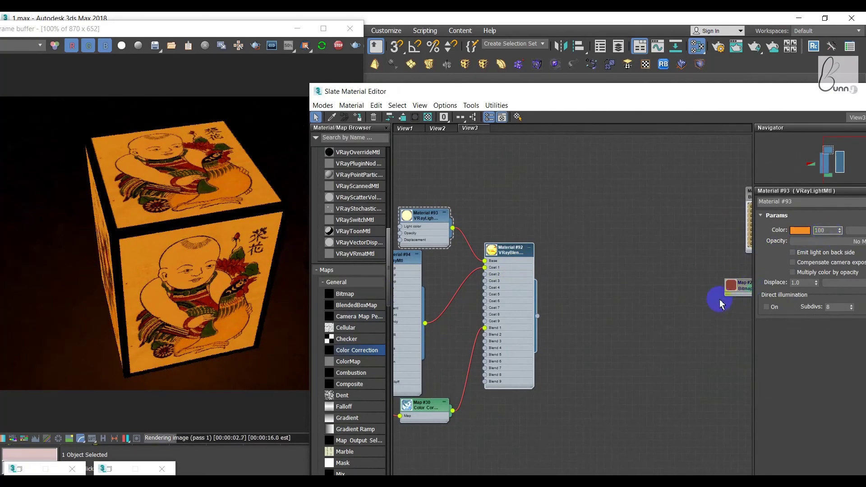
click(720, 304)
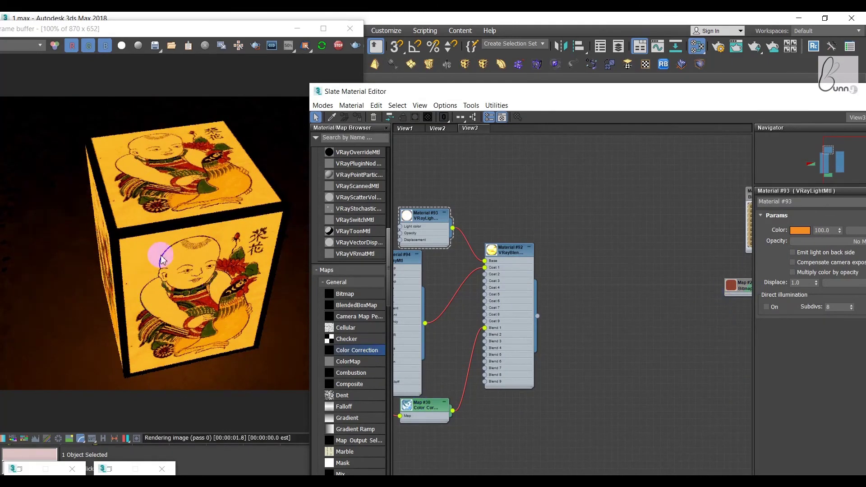
Step: Rearrange nodes #93, #92 and #94 in the node view to expose Map #29
scroll(551, 259, down, 2)
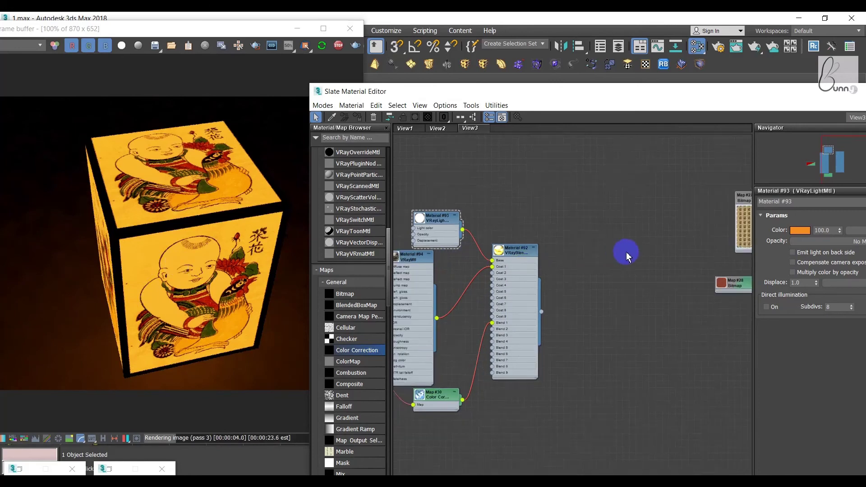
drag(431, 218, 460, 183)
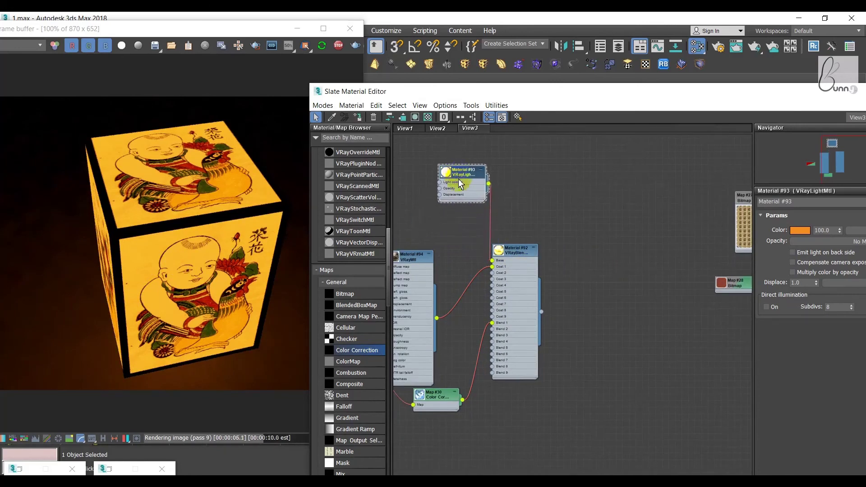
drag(529, 264, 581, 263)
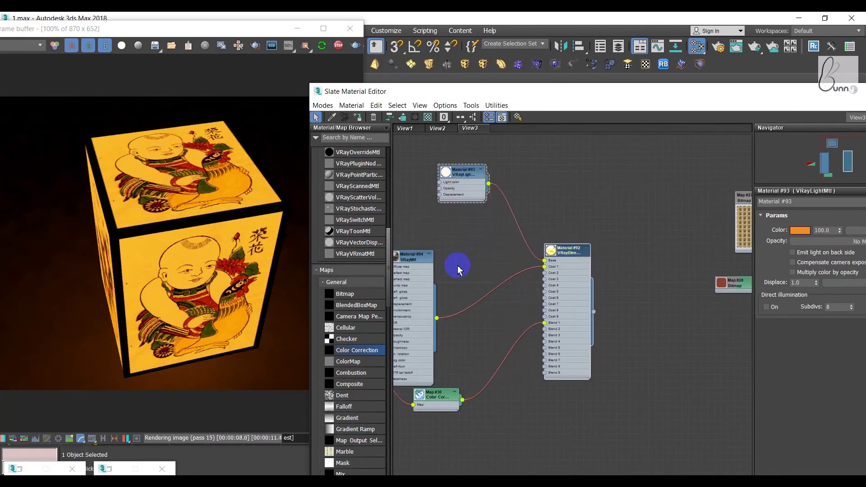
drag(425, 258, 467, 243)
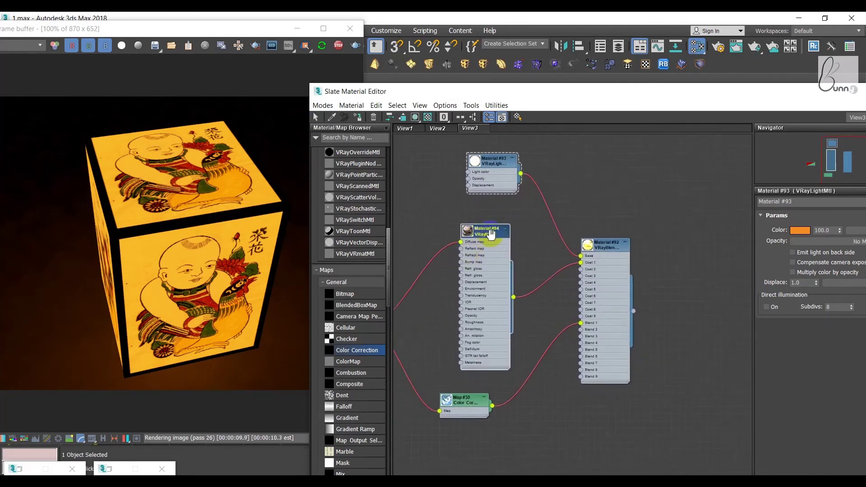
middle_drag(467, 243, 533, 273)
scroll(533, 273, up, 1)
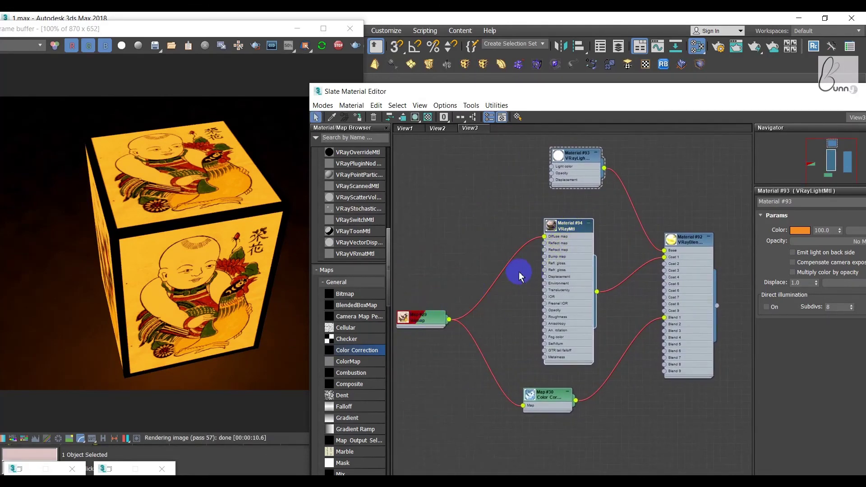
Step: Clone Map #29 as Map #31 and wire it into Material #94's Bump map slot
right_click(456, 218)
click(437, 264)
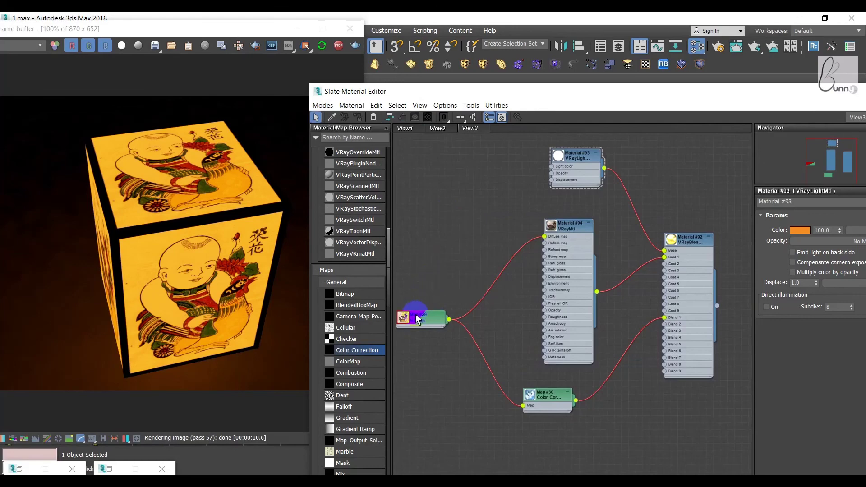
shift+drag(417, 320, 430, 234)
mouse_move(522, 264)
mouse_down()
mouse_move(549, 264)
mouse_move(545, 257)
mouse_up()
Step: Replace Map #31's image with the grey fabric weave texture file
double_click(445, 238)
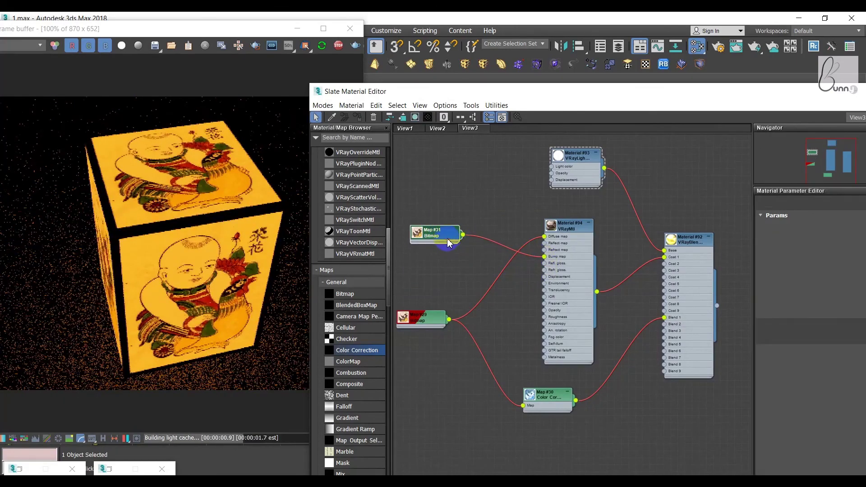
click(812, 356)
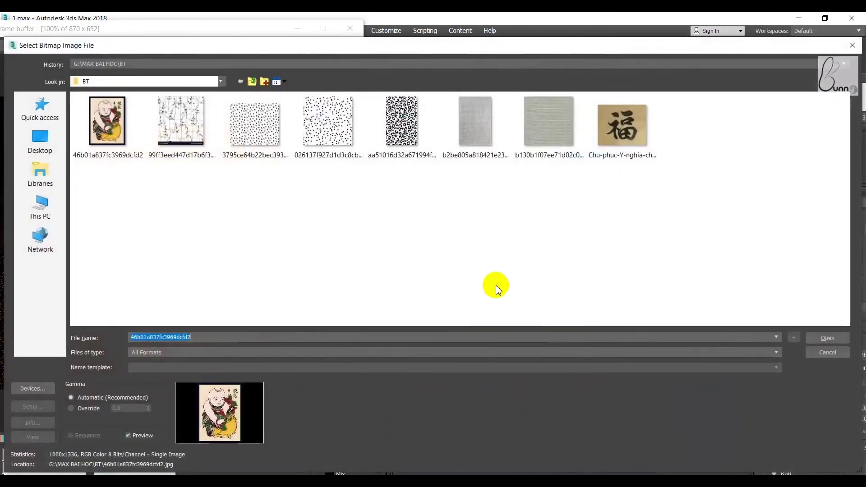
double_click(546, 130)
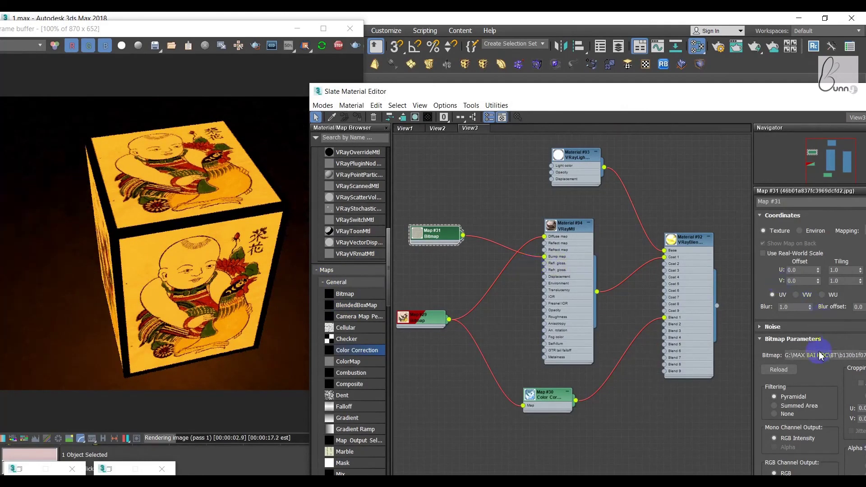
double_click(562, 228)
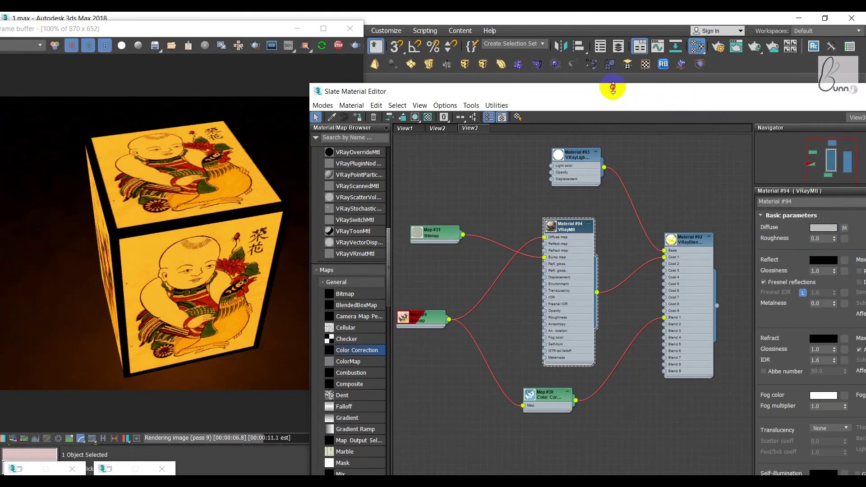
Step: Set Material #94's Bump map amount to 300 in the Maps rollout
drag(618, 91, 562, 79)
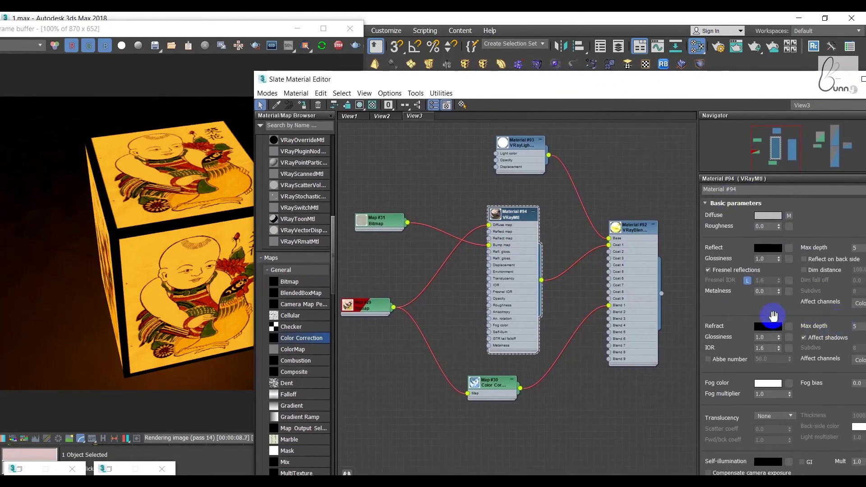
right_click(773, 316)
click(789, 373)
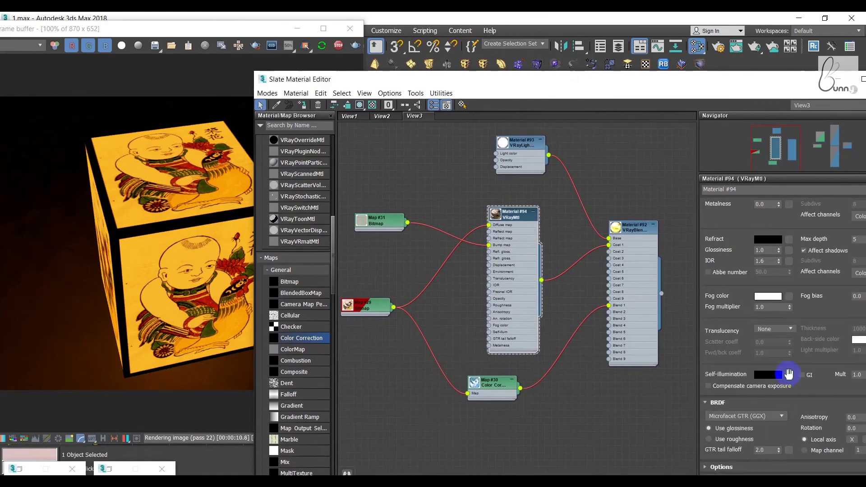
drag(695, 83, 685, 42)
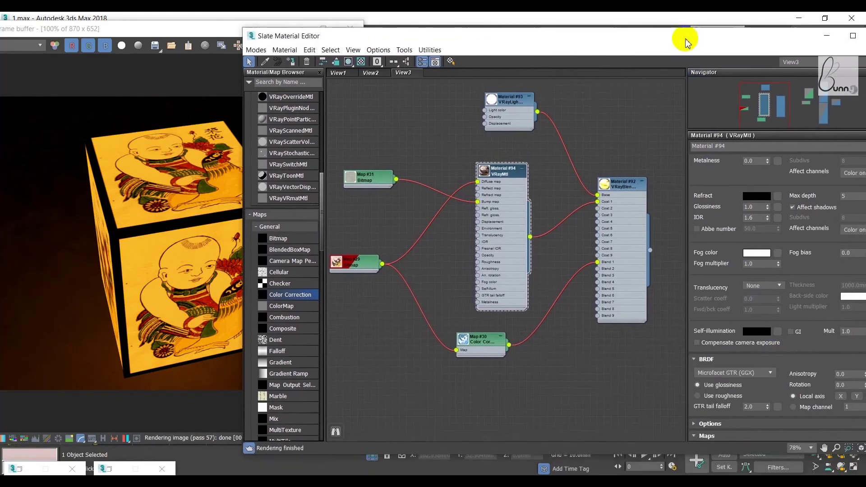
drag(789, 370, 783, 277)
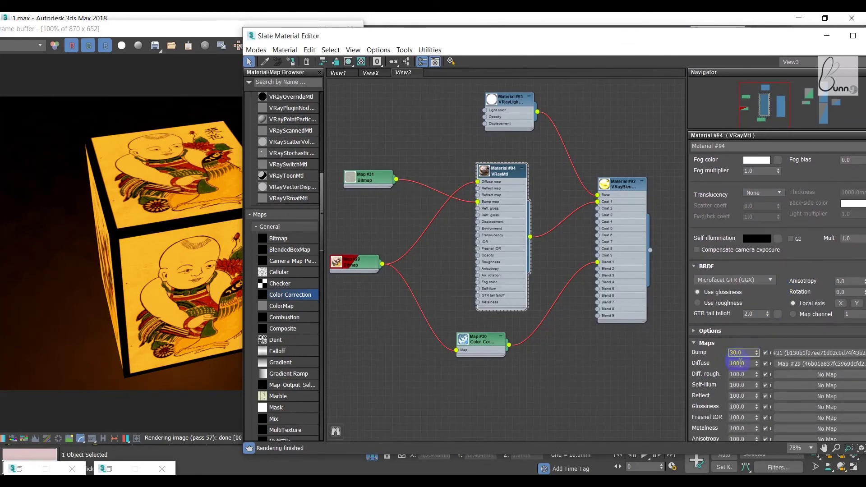
text(300)
key(Return)
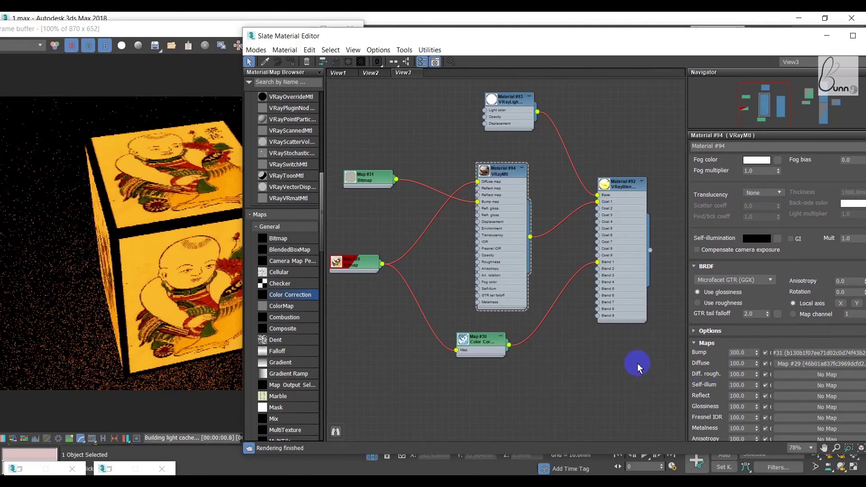
click(471, 41)
Step: Move the material editor aside and select the Map #31 fabric bitmap node
drag(471, 42, 448, 280)
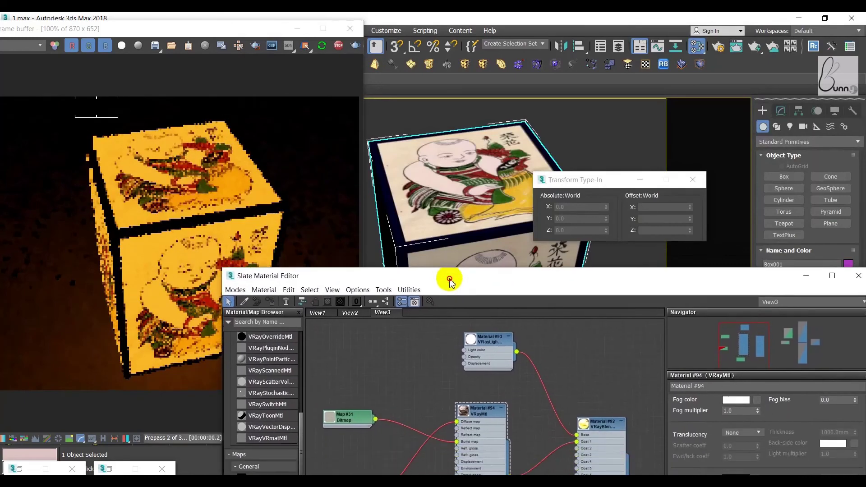
right_click(336, 422)
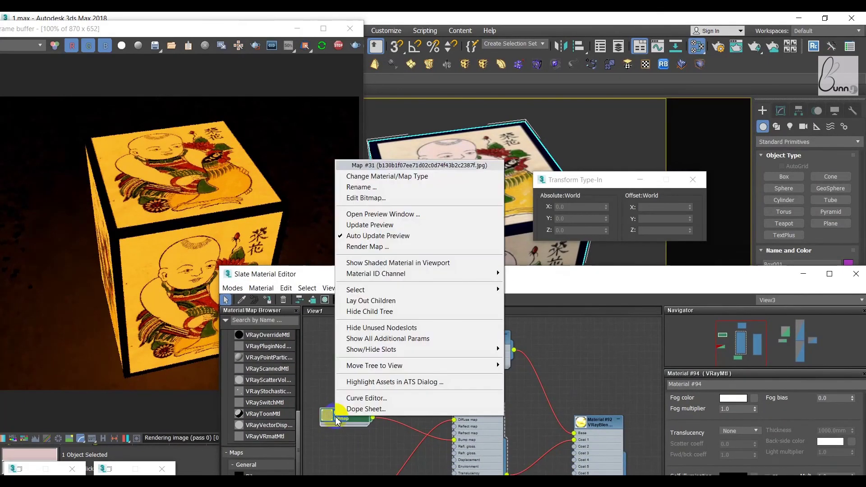
click(315, 341)
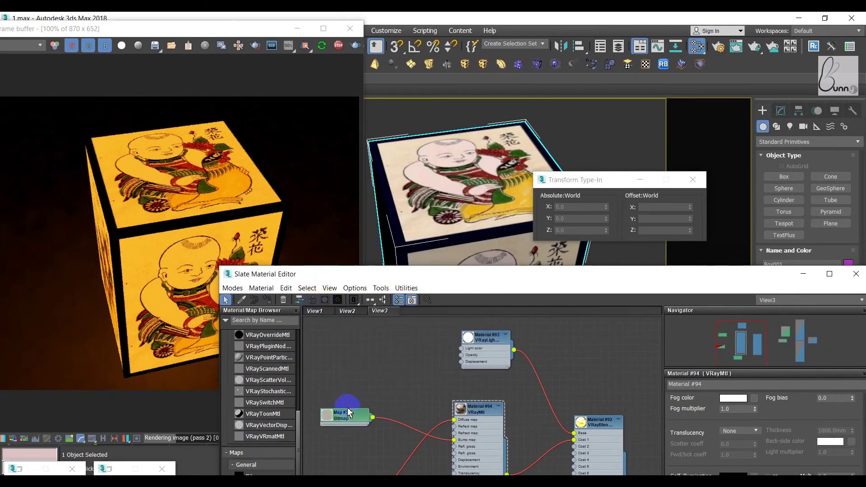
drag(330, 307, 340, 323)
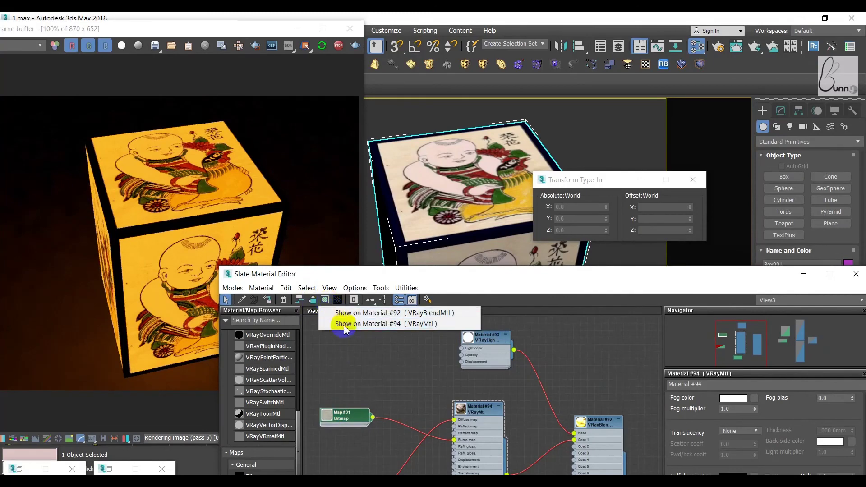
right_click(347, 414)
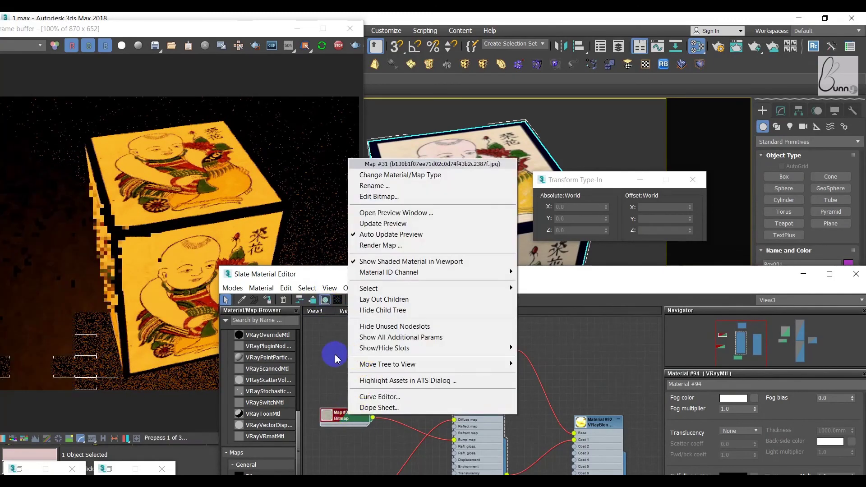
click(332, 330)
click(339, 413)
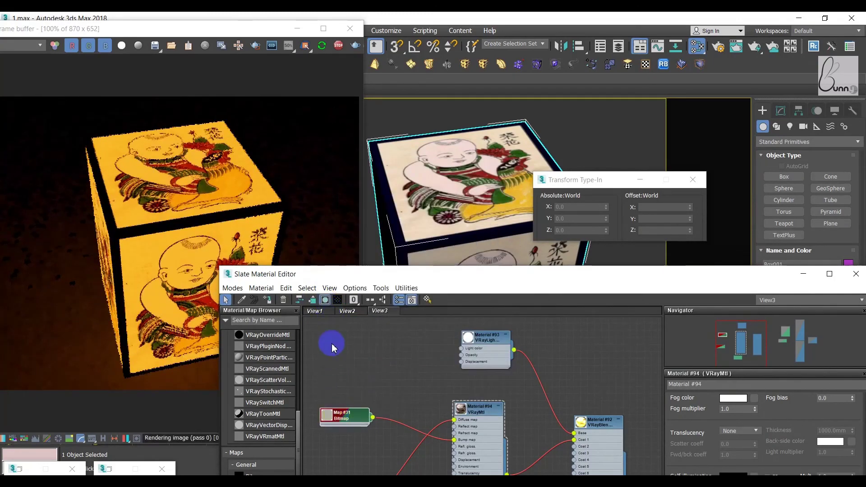
drag(327, 300, 332, 312)
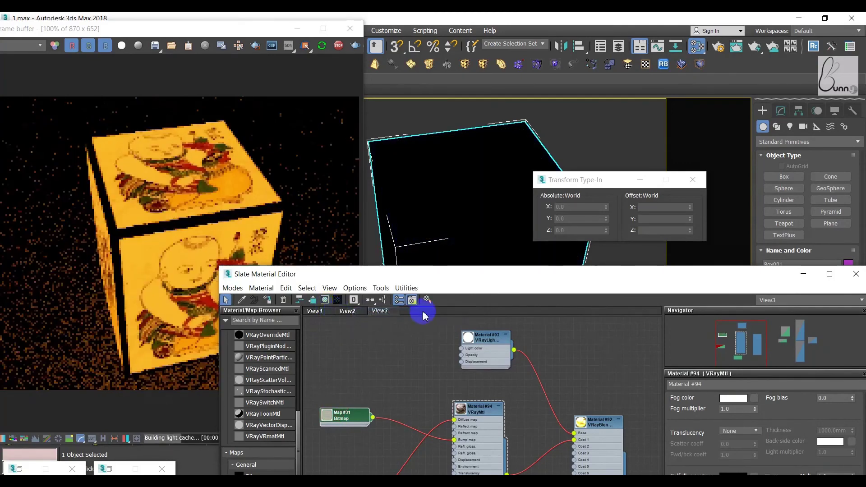
middle_drag(386, 415, 454, 374)
scroll(453, 373, down, 2)
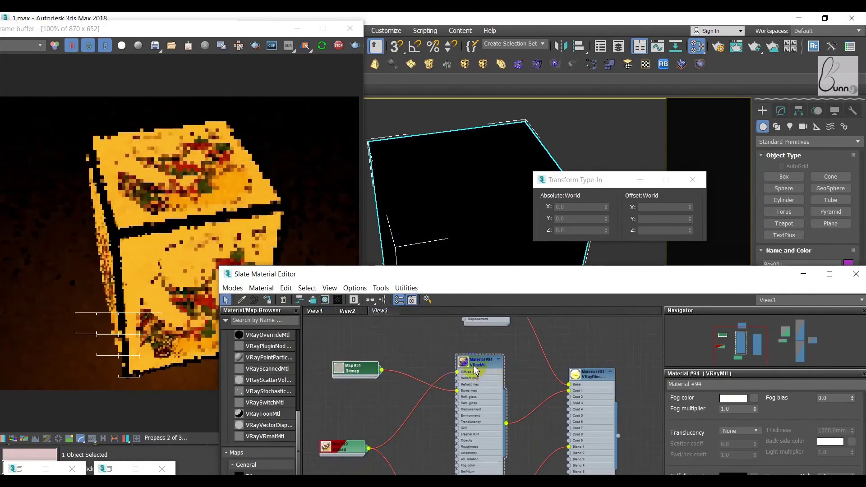
Step: Display Material #94 shaded on Box001 in the viewport while the render finishes
click(466, 246)
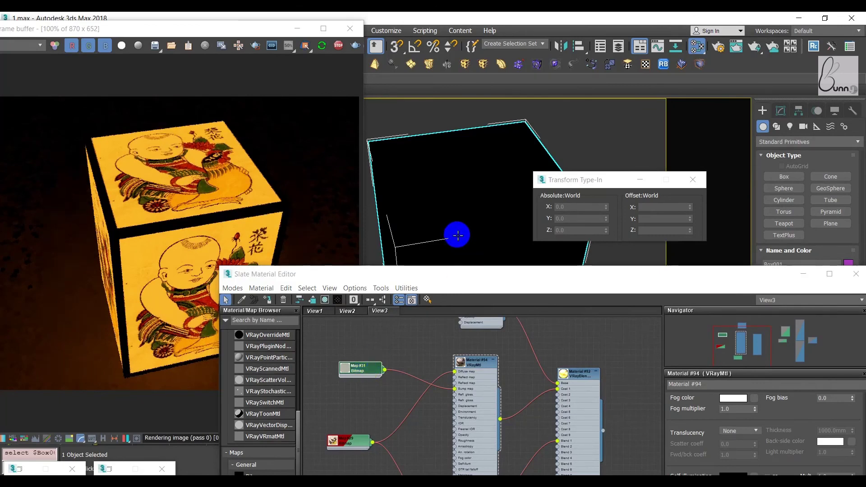
click(325, 300)
click(357, 324)
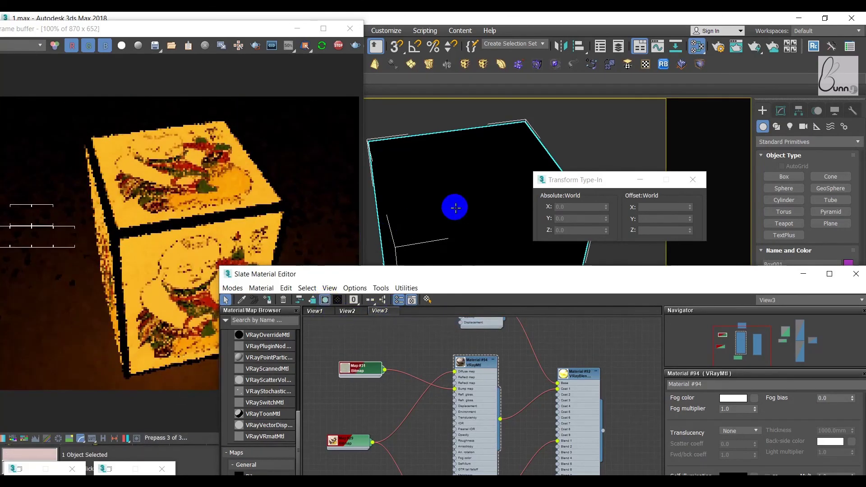
click(336, 54)
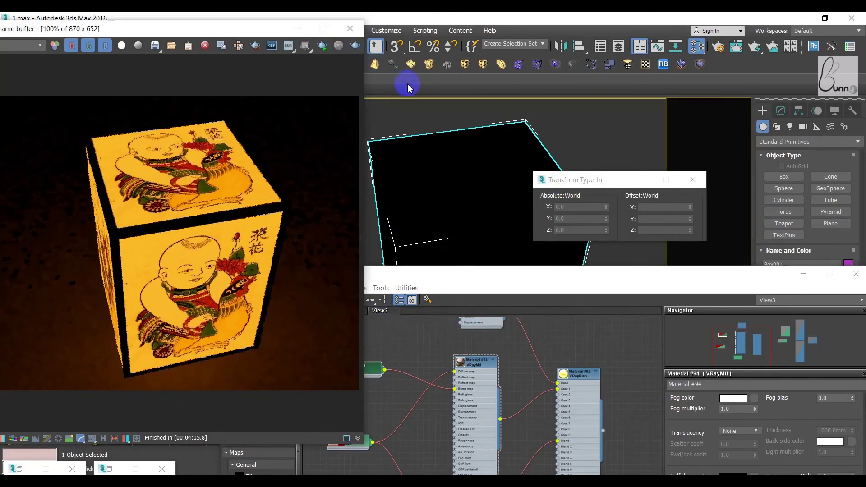
mouse_move(510, 277)
mouse_down()
mouse_move(549, 307)
mouse_move(490, 279)
mouse_up()
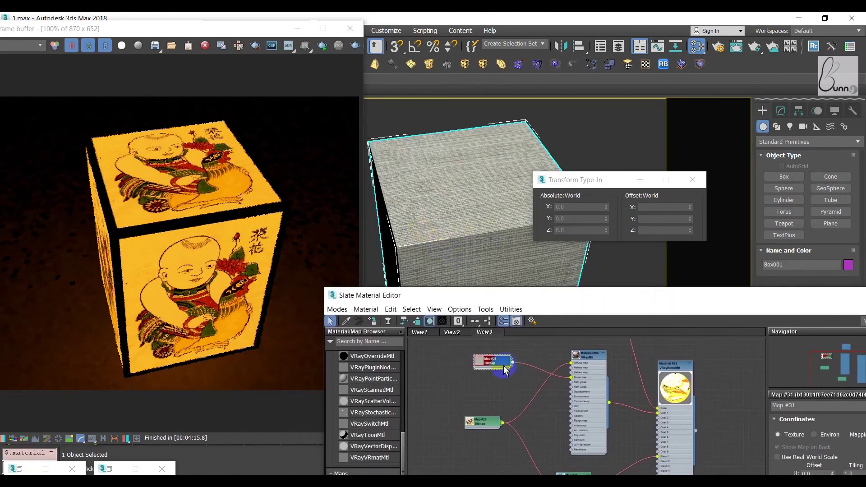
Step: Set Map #31's U and V tiling to 0.3, then view the rendered cube
mouse_move(745, 305)
mouse_down()
mouse_move(682, 262)
mouse_move(653, 258)
mouse_up()
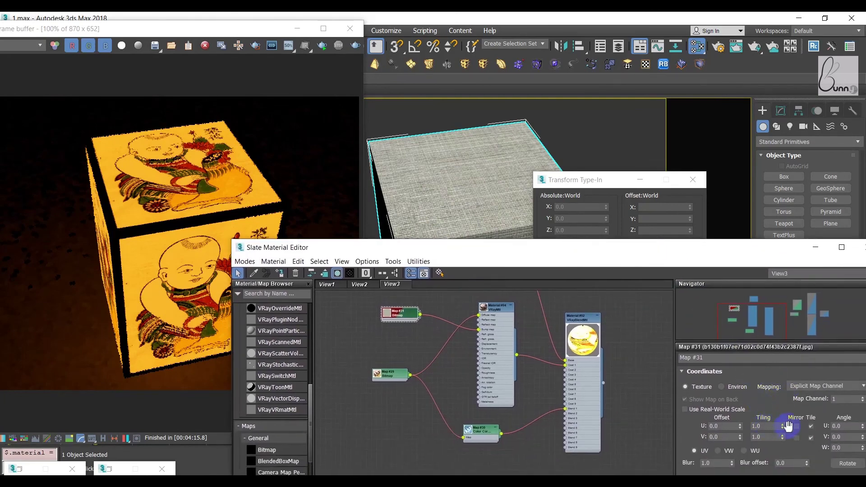
drag(782, 427, 783, 428)
text(0.3)
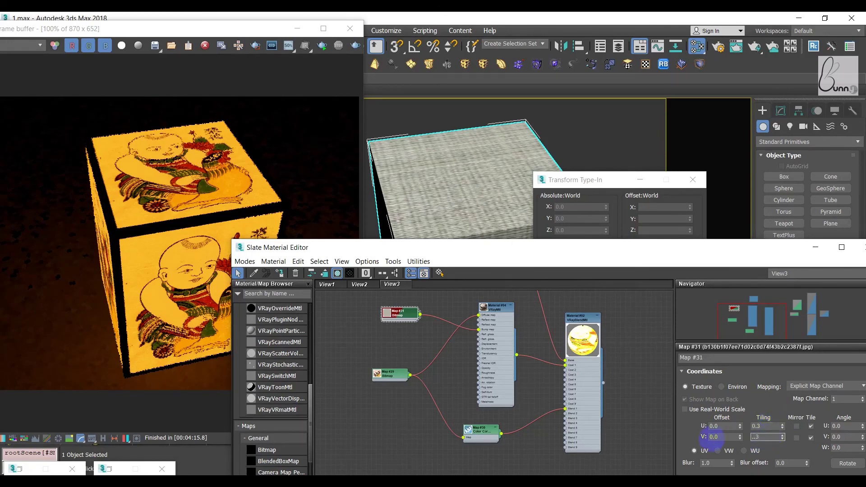
click(766, 427)
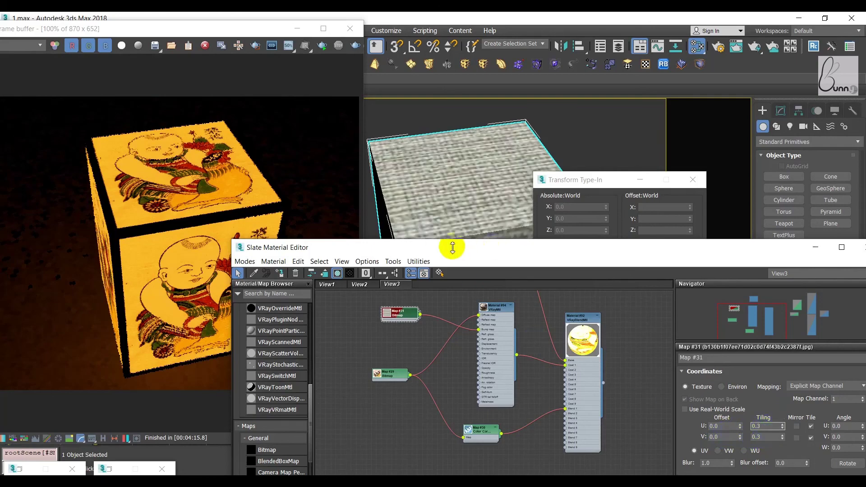
click(176, 231)
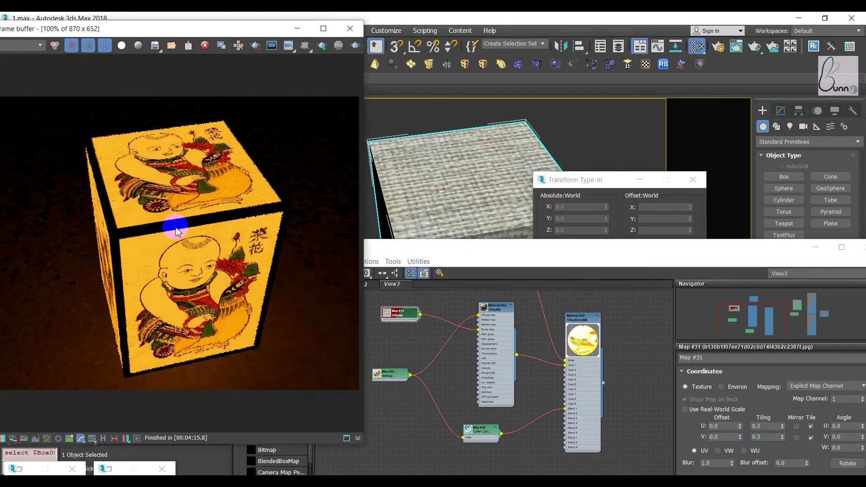